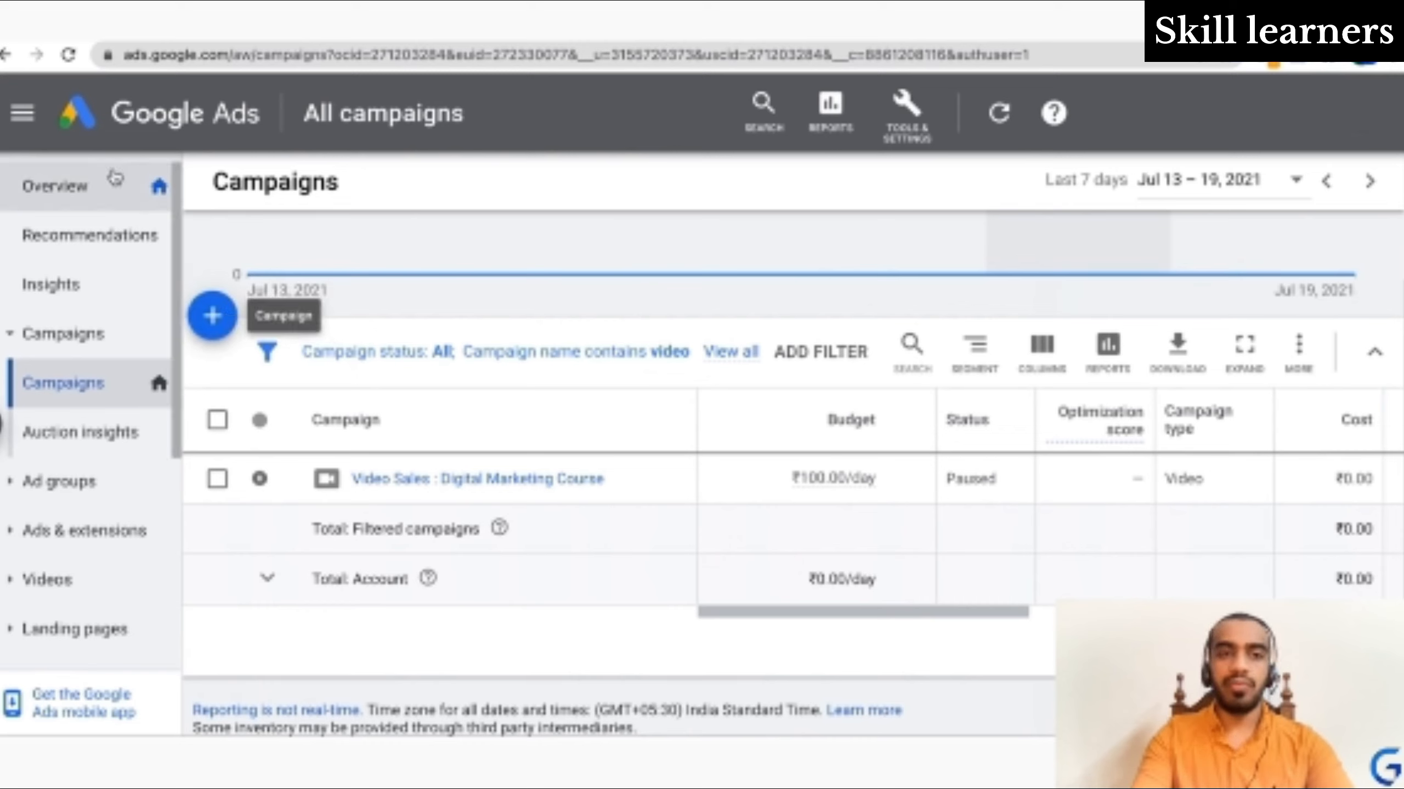
# Start a new campaign from the Campaigns page and choose App promotion as its goal
pyautogui.click(114, 179)
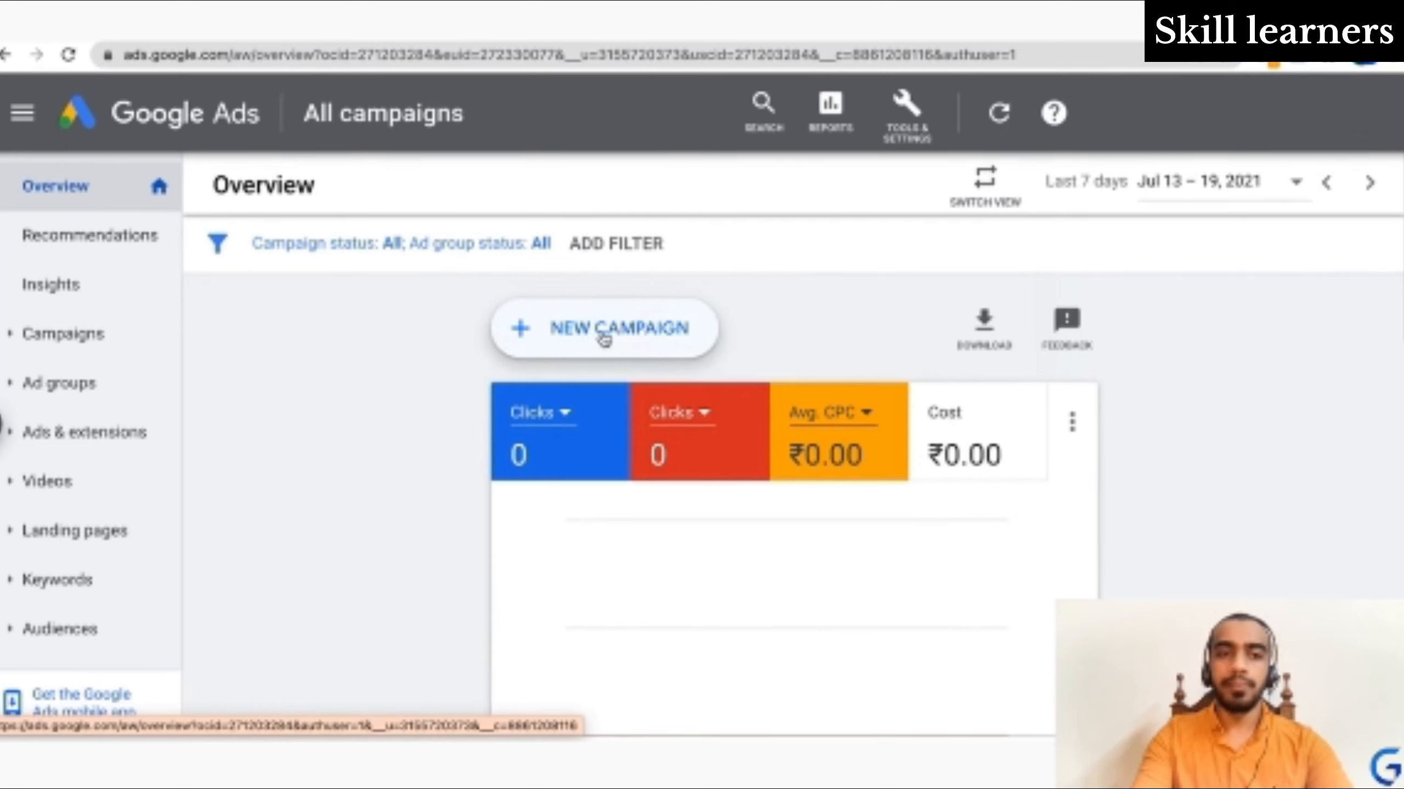
pyautogui.click(88, 339)
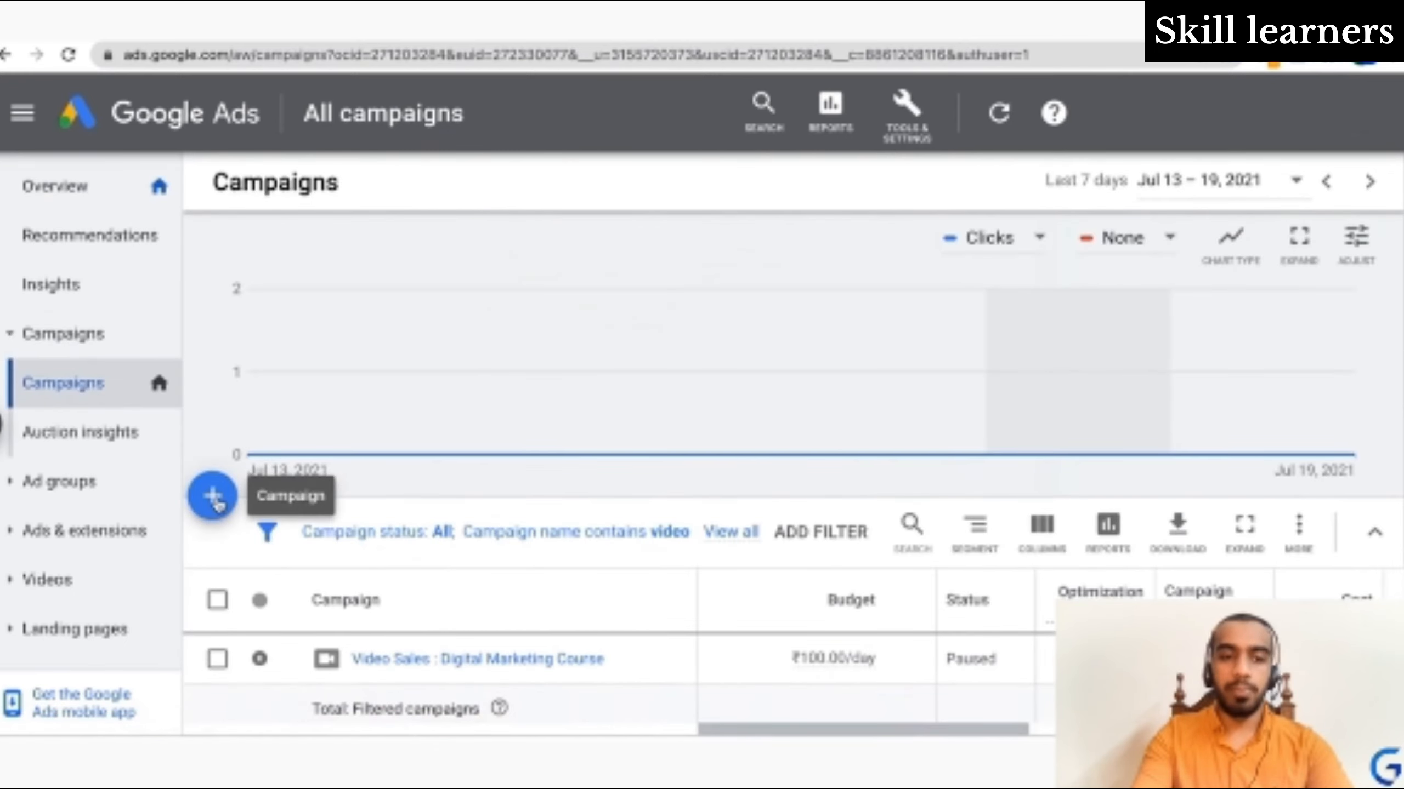
pyautogui.click(214, 498)
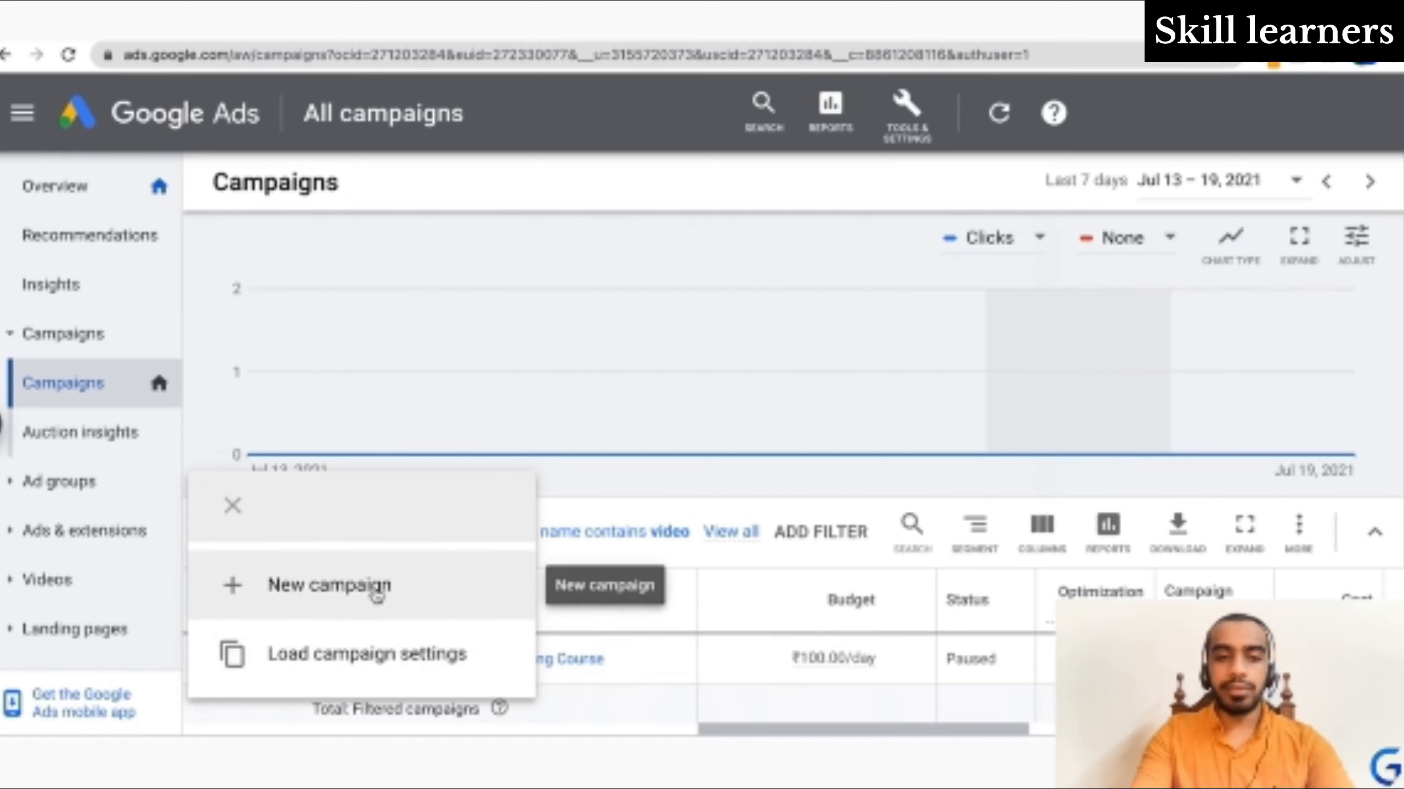
pyautogui.click(330, 585)
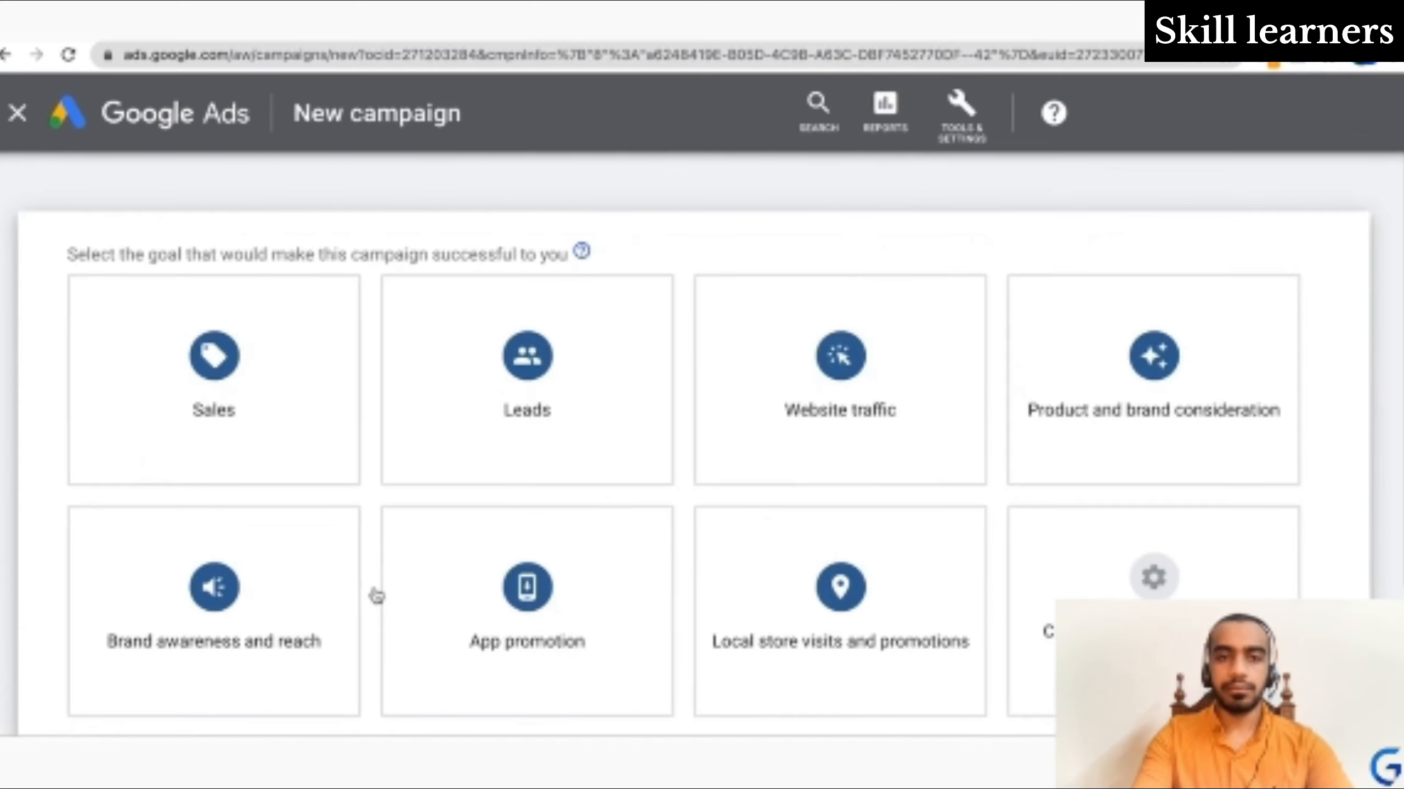
pyautogui.scroll(-1, 377, 596)
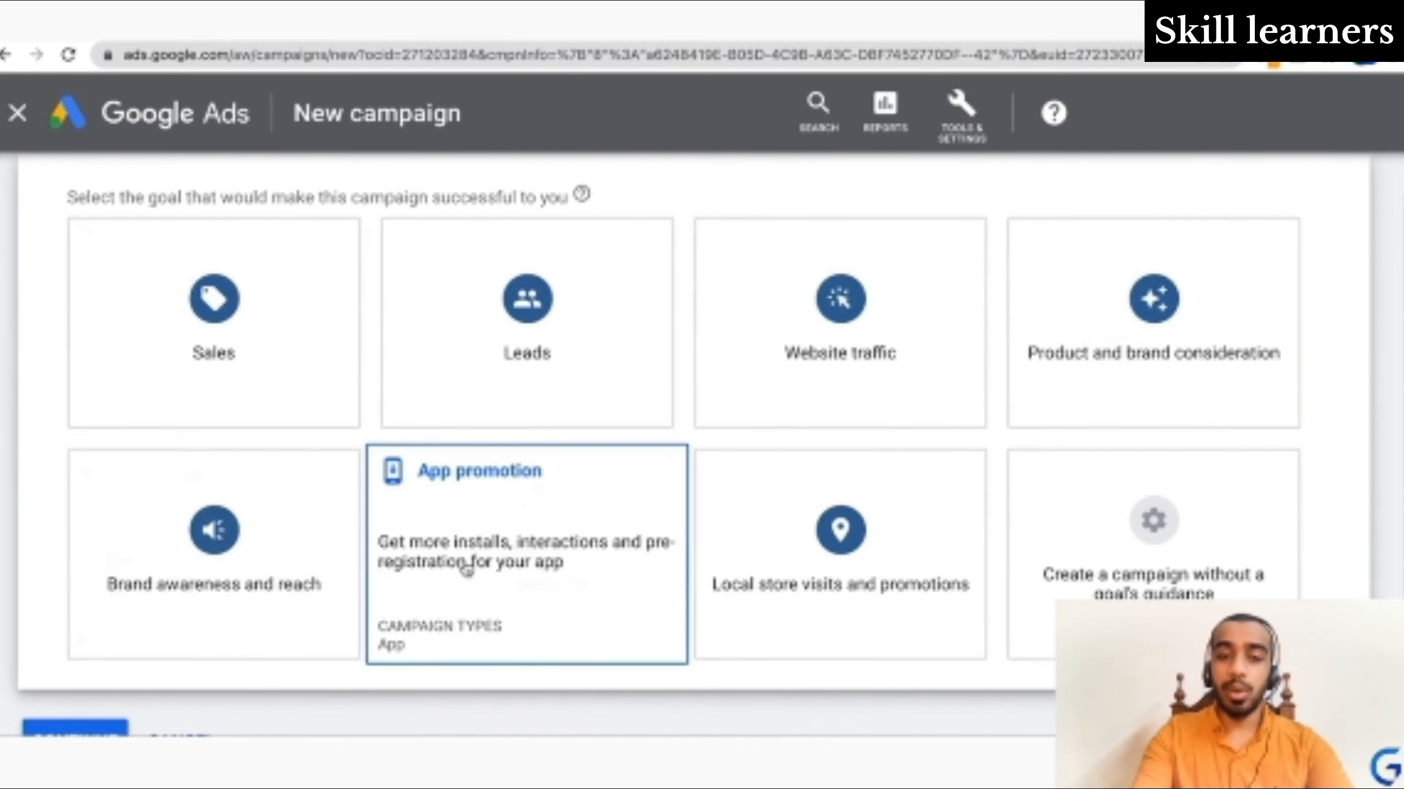
pyautogui.click(526, 518)
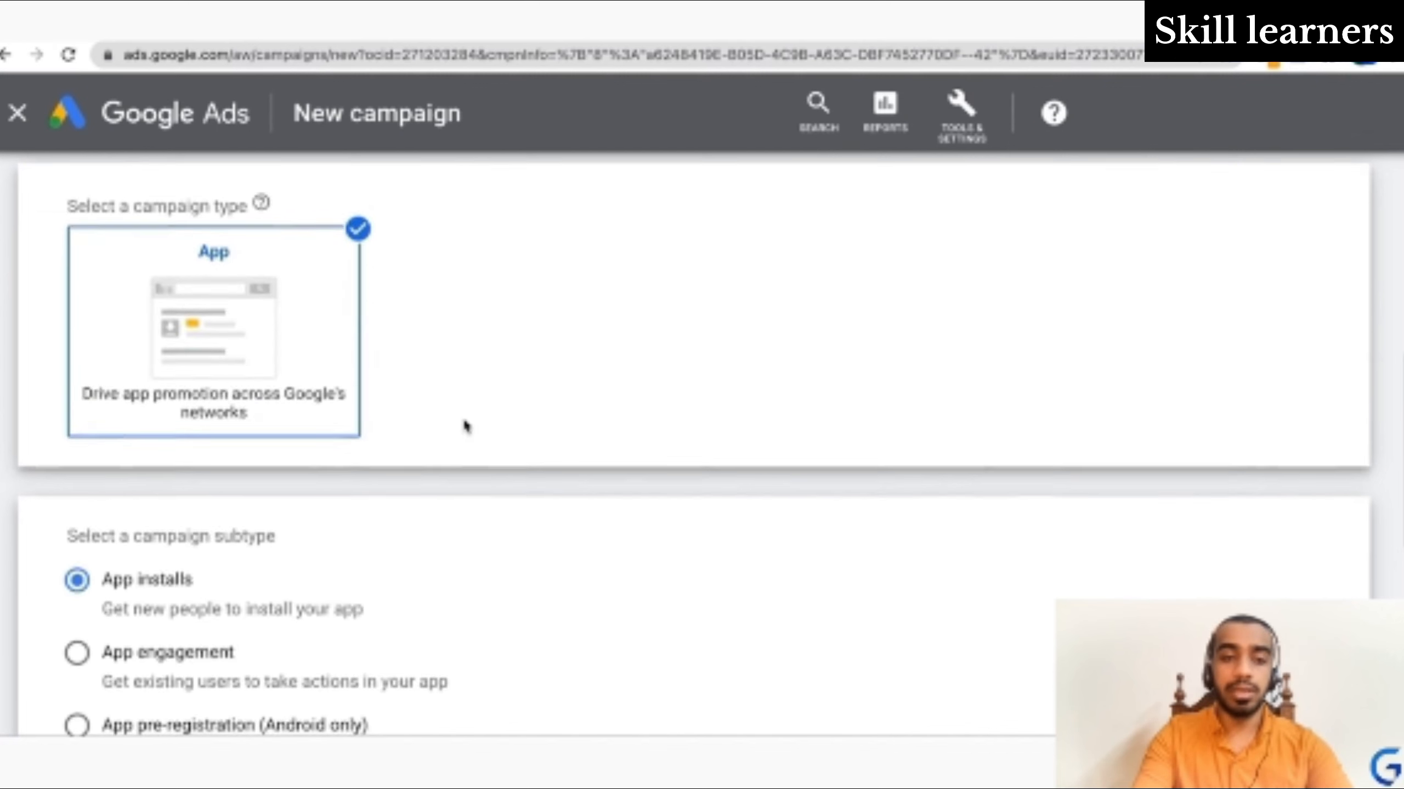
# Try the App engagement campaign subtype and return the selection to App installs
pyautogui.scroll(-1, 465, 427)
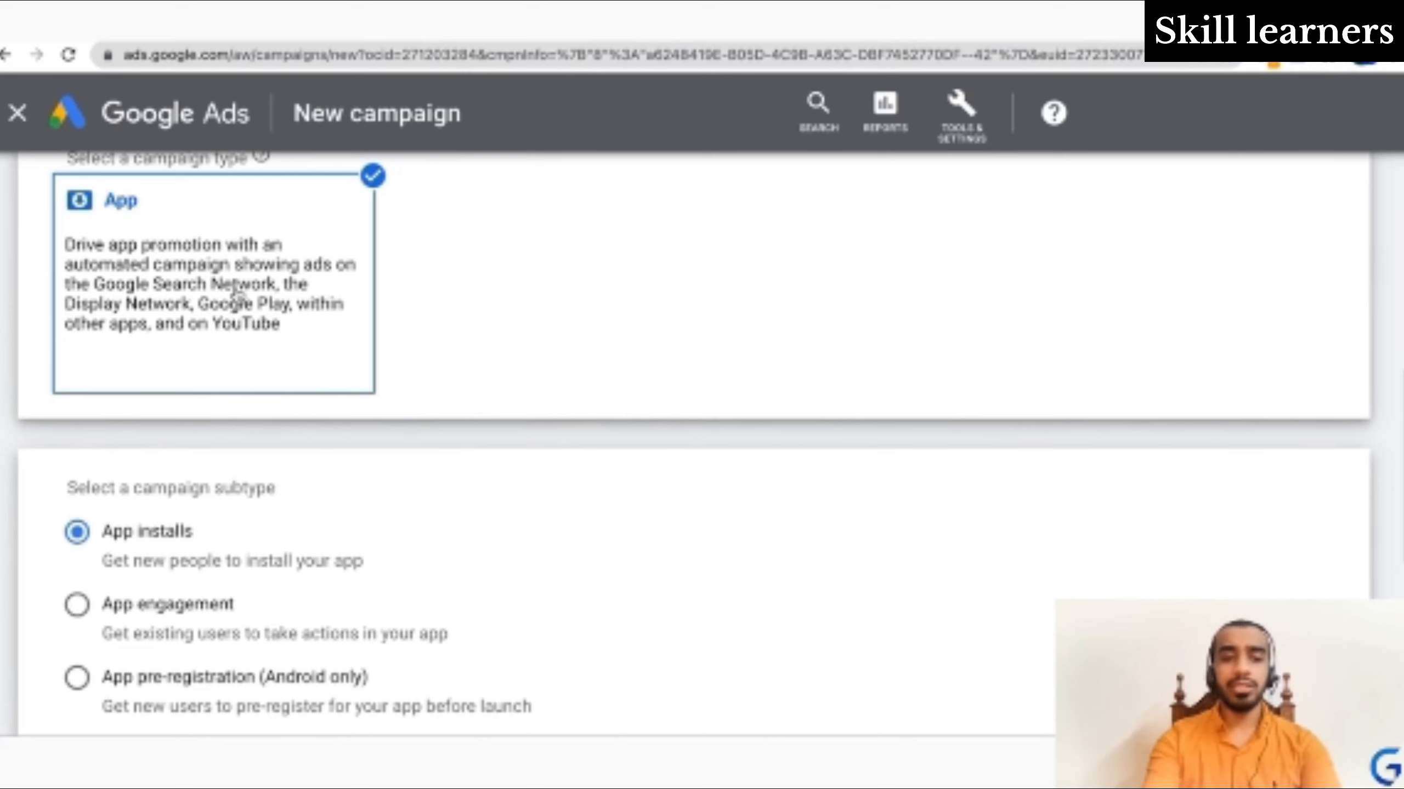
pyautogui.scroll(-3, 235, 292)
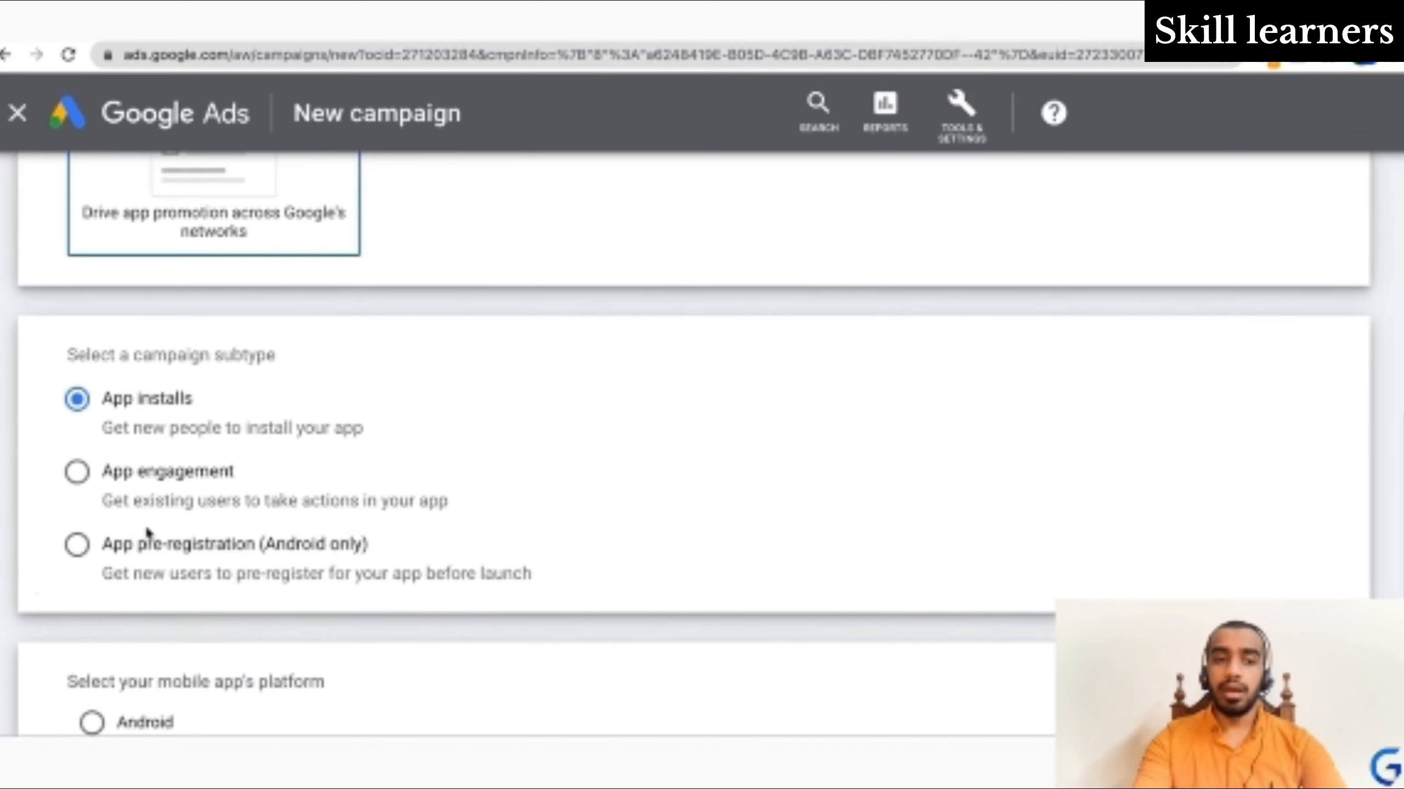
pyautogui.click(79, 473)
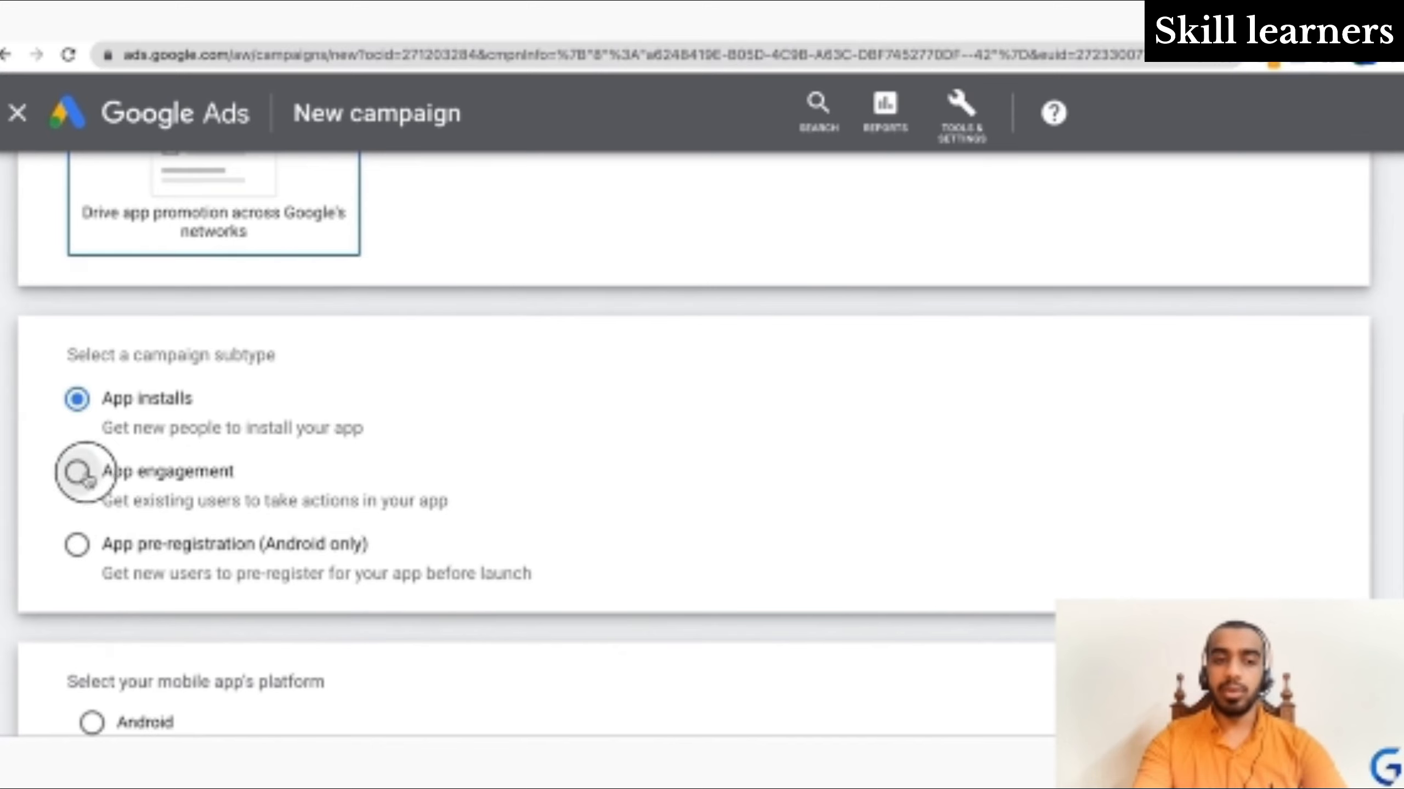
pyautogui.scroll(-3, 243, 557)
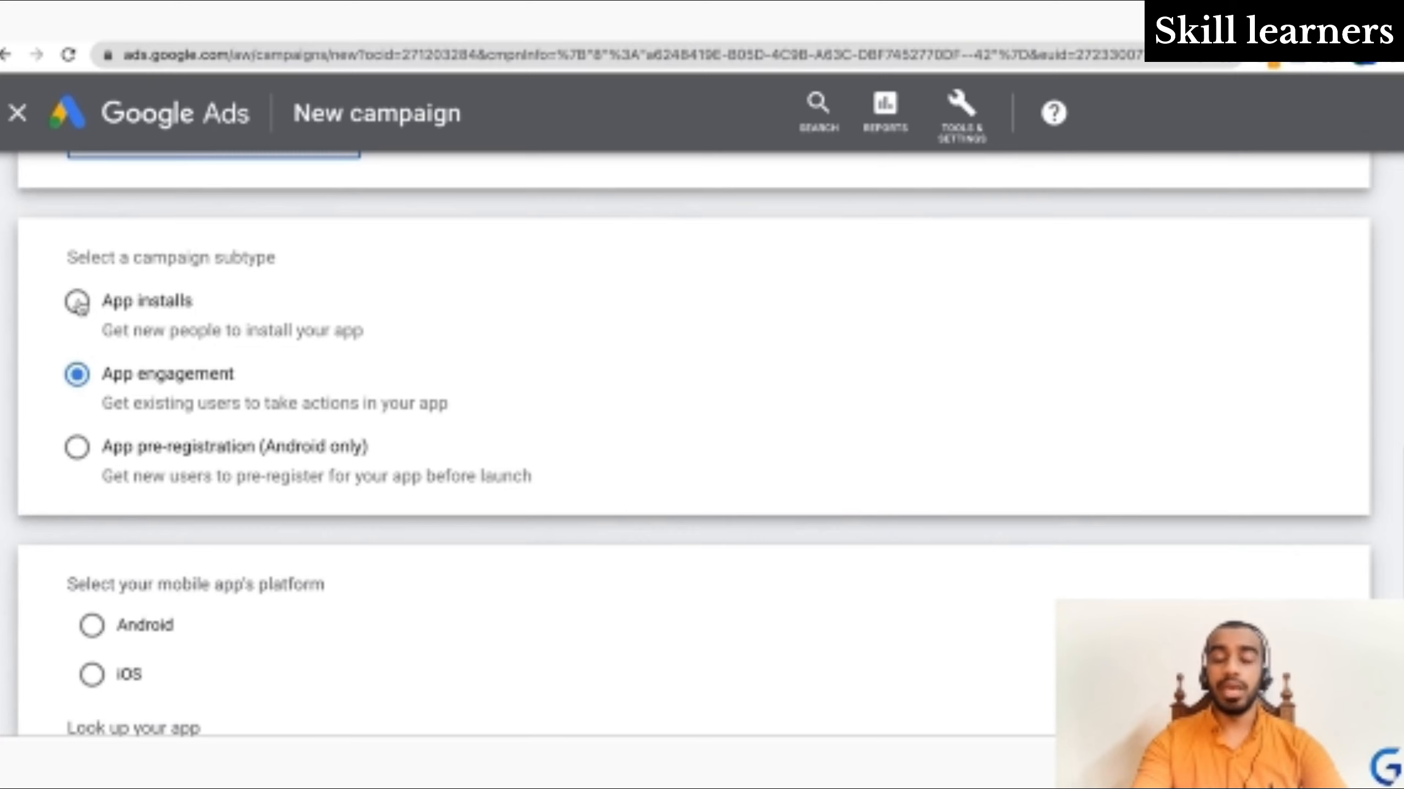
pyautogui.click(77, 302)
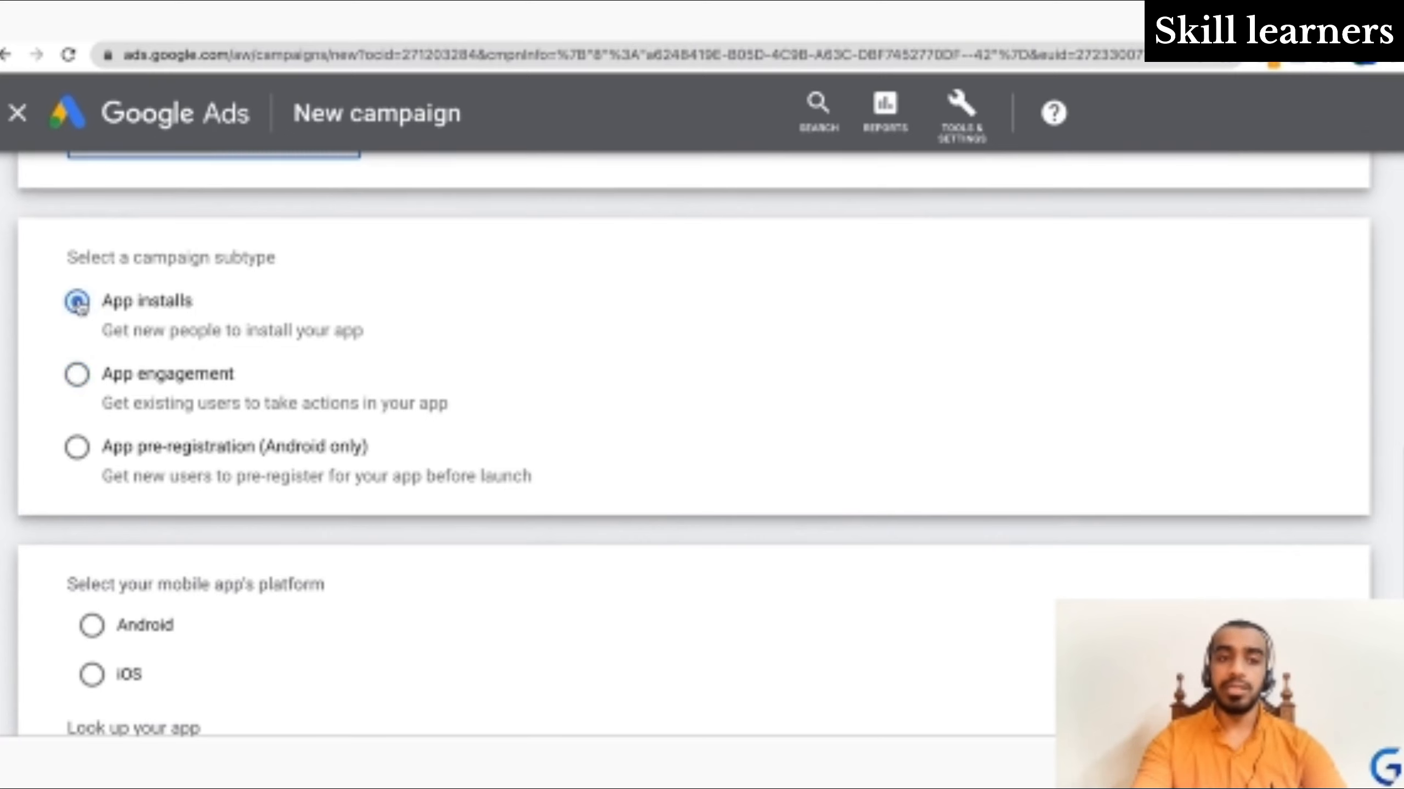
# Choose the Android platform, look up "great learning", select the Great Learning - Free Courses Online & Certificate app and continue to the campaign settings
pyautogui.scroll(-3, 286, 488)
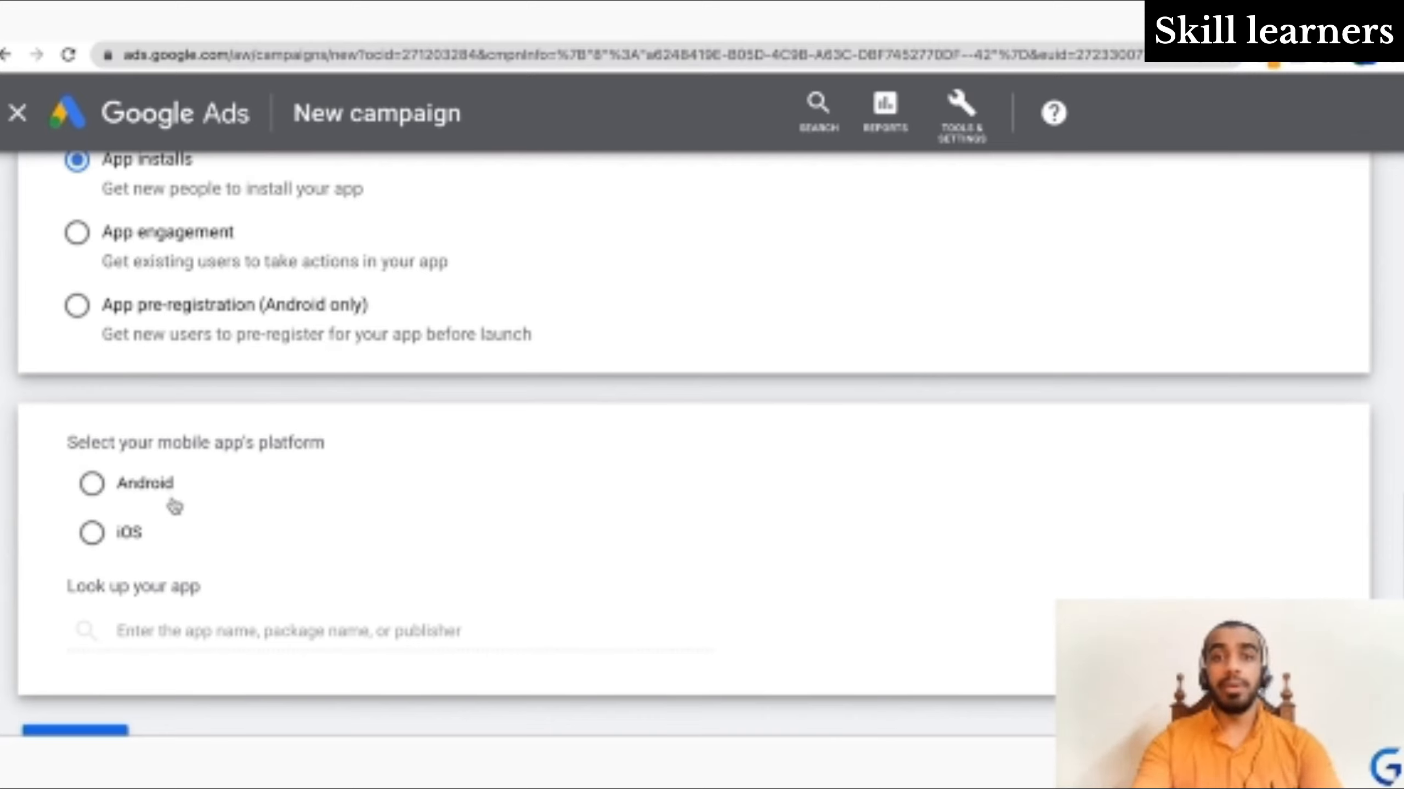
pyautogui.click(94, 485)
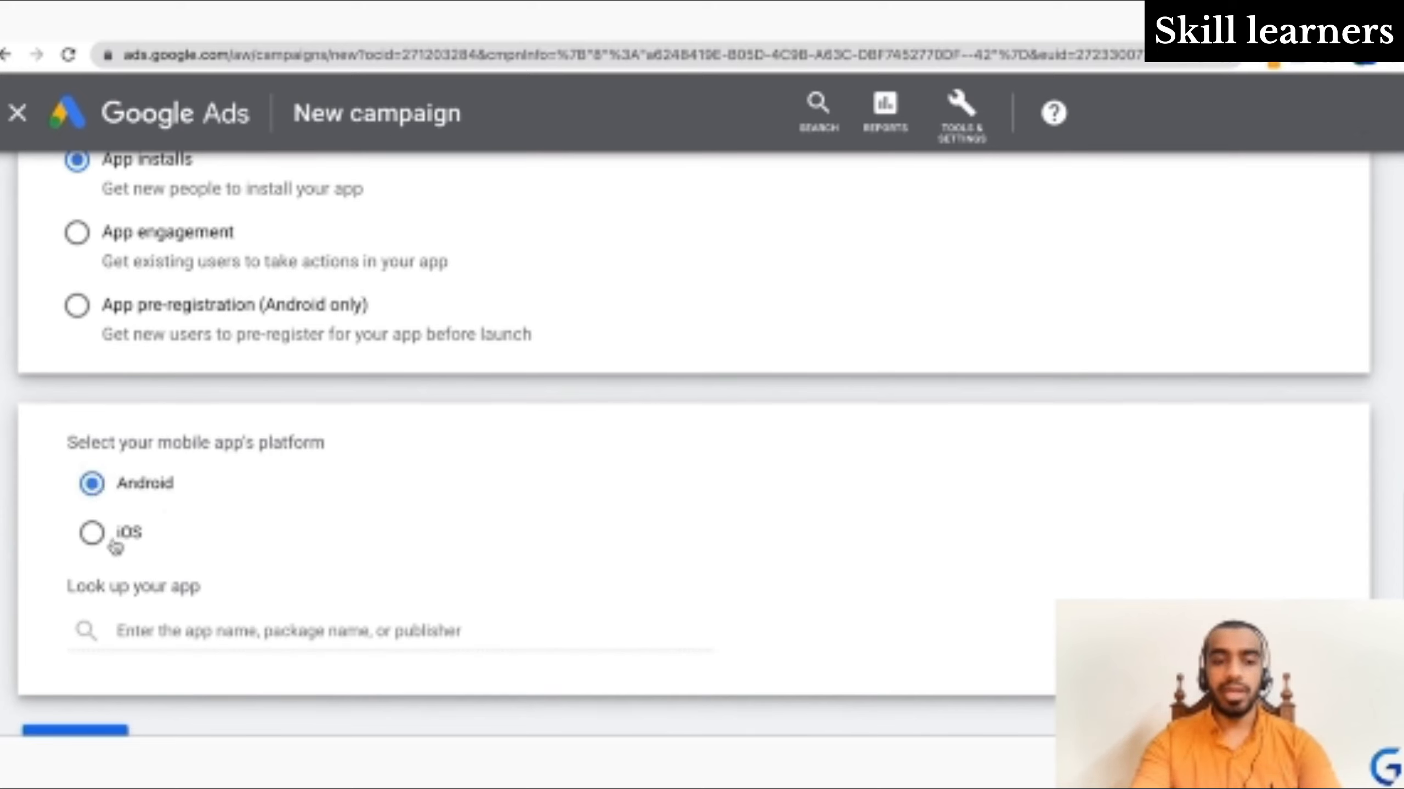
pyautogui.click(208, 631)
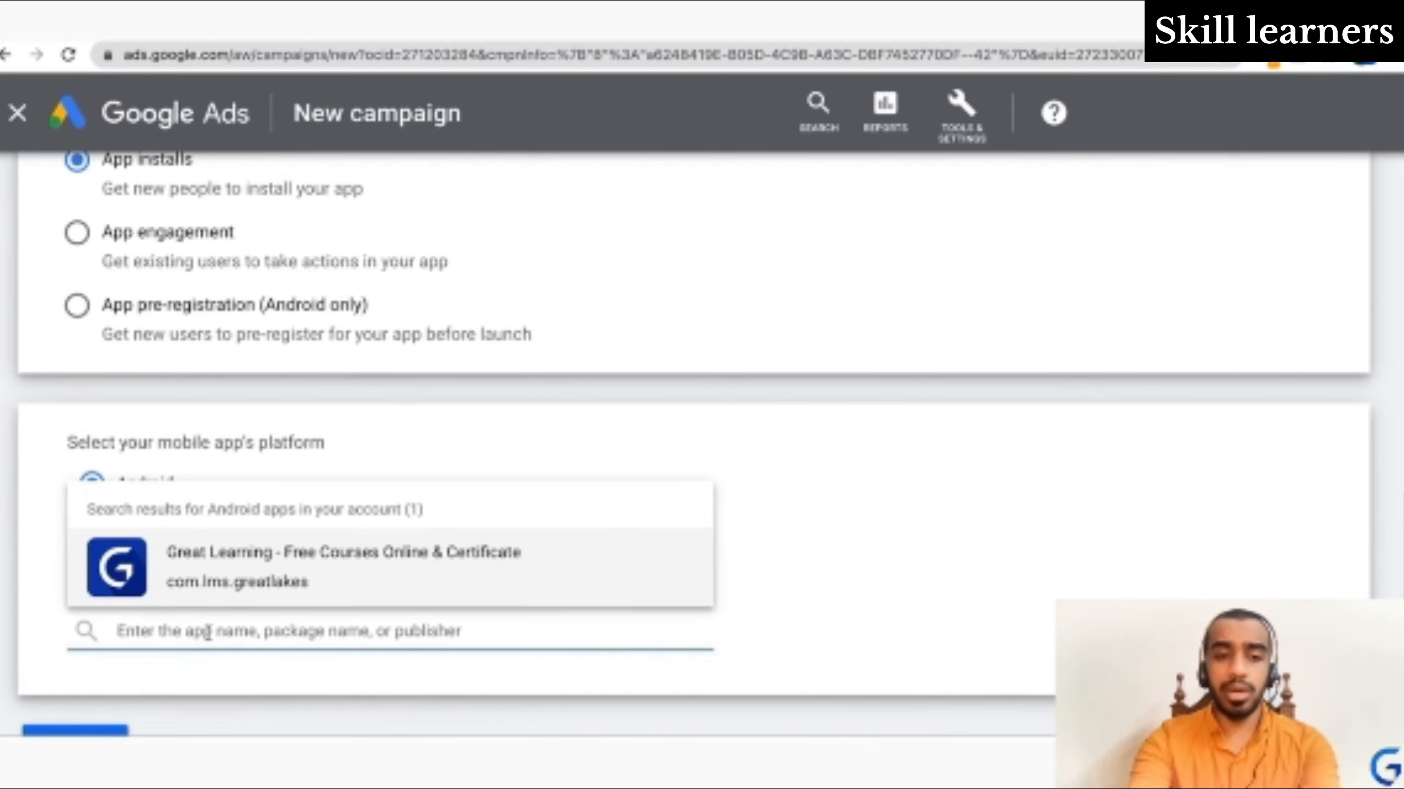
pyautogui.write('gr')
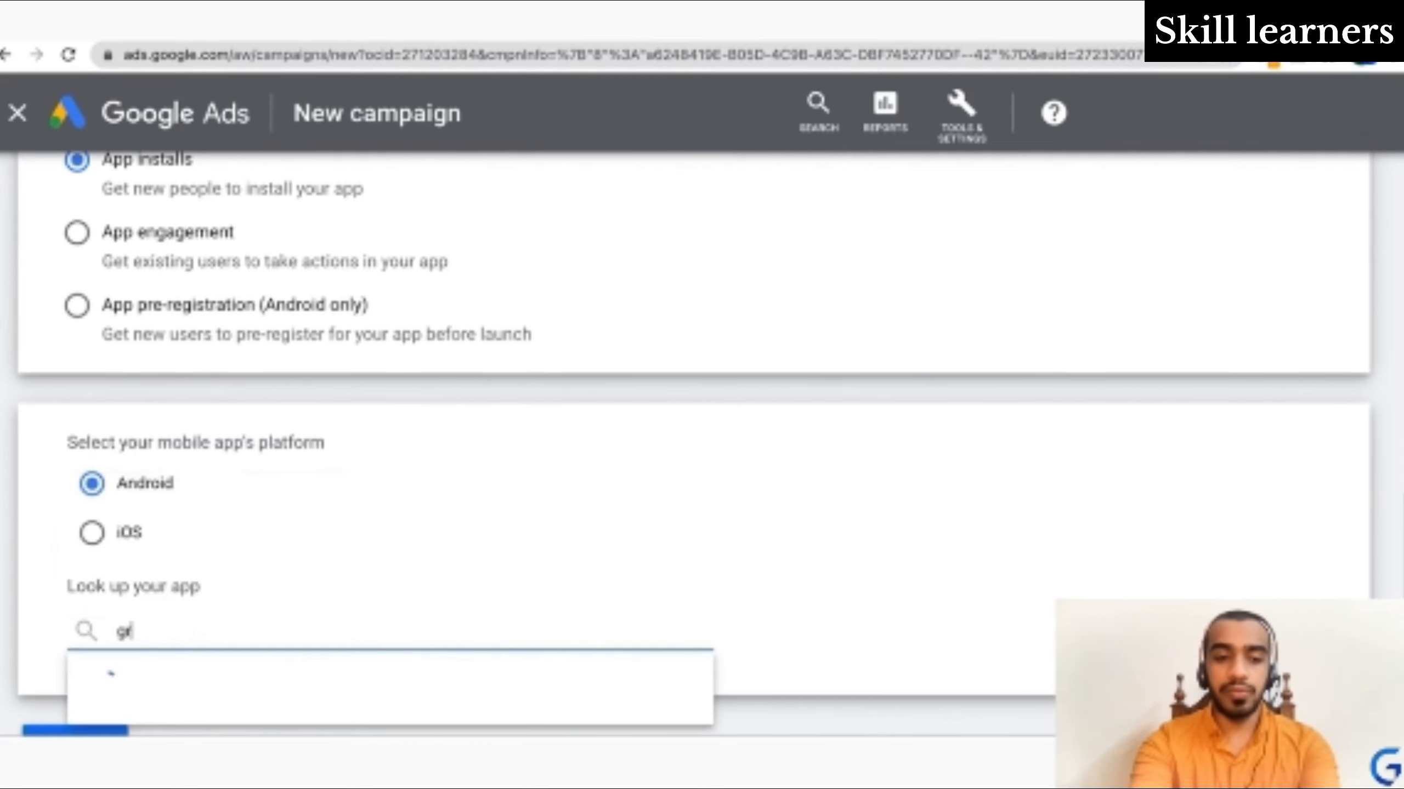
pyautogui.write('eat l')
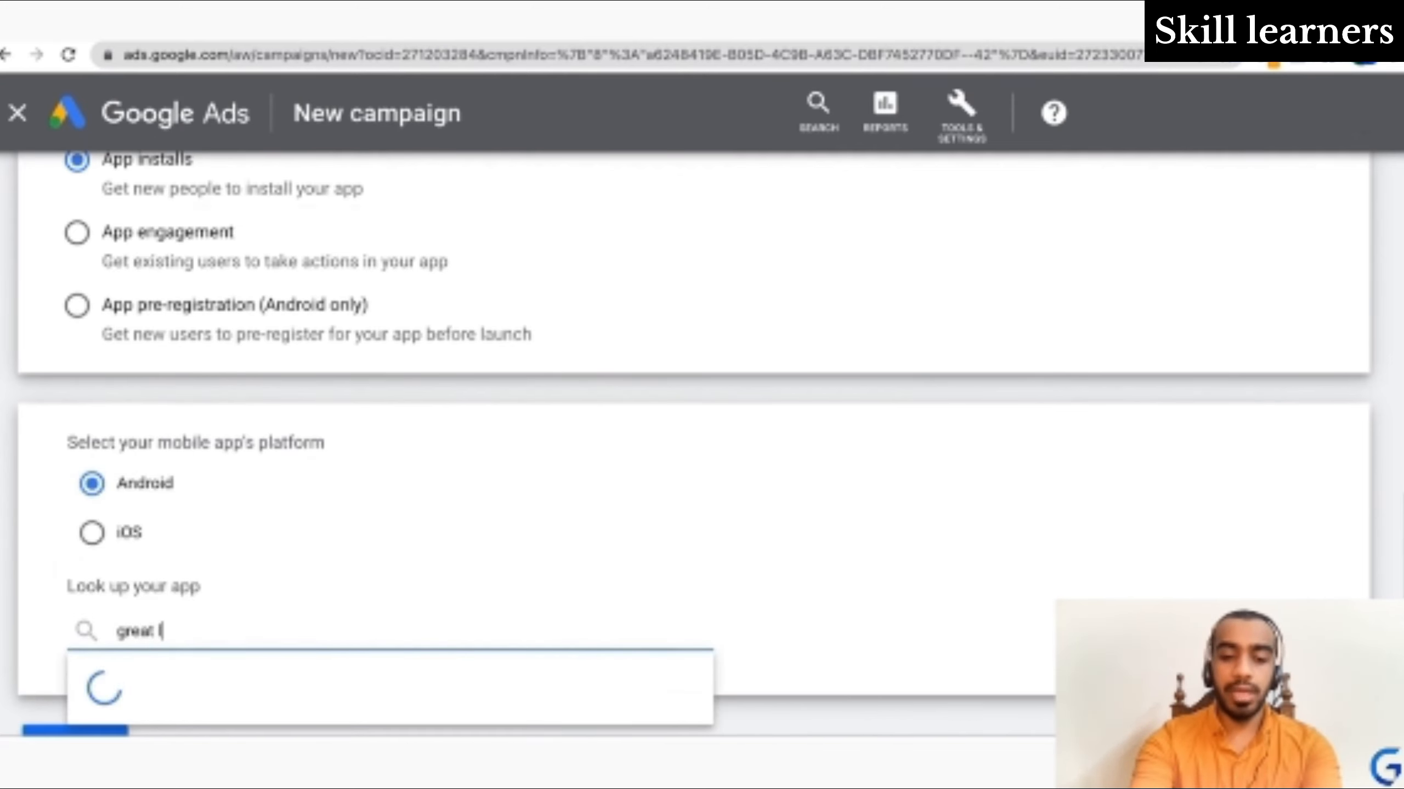
pyautogui.write('earning')
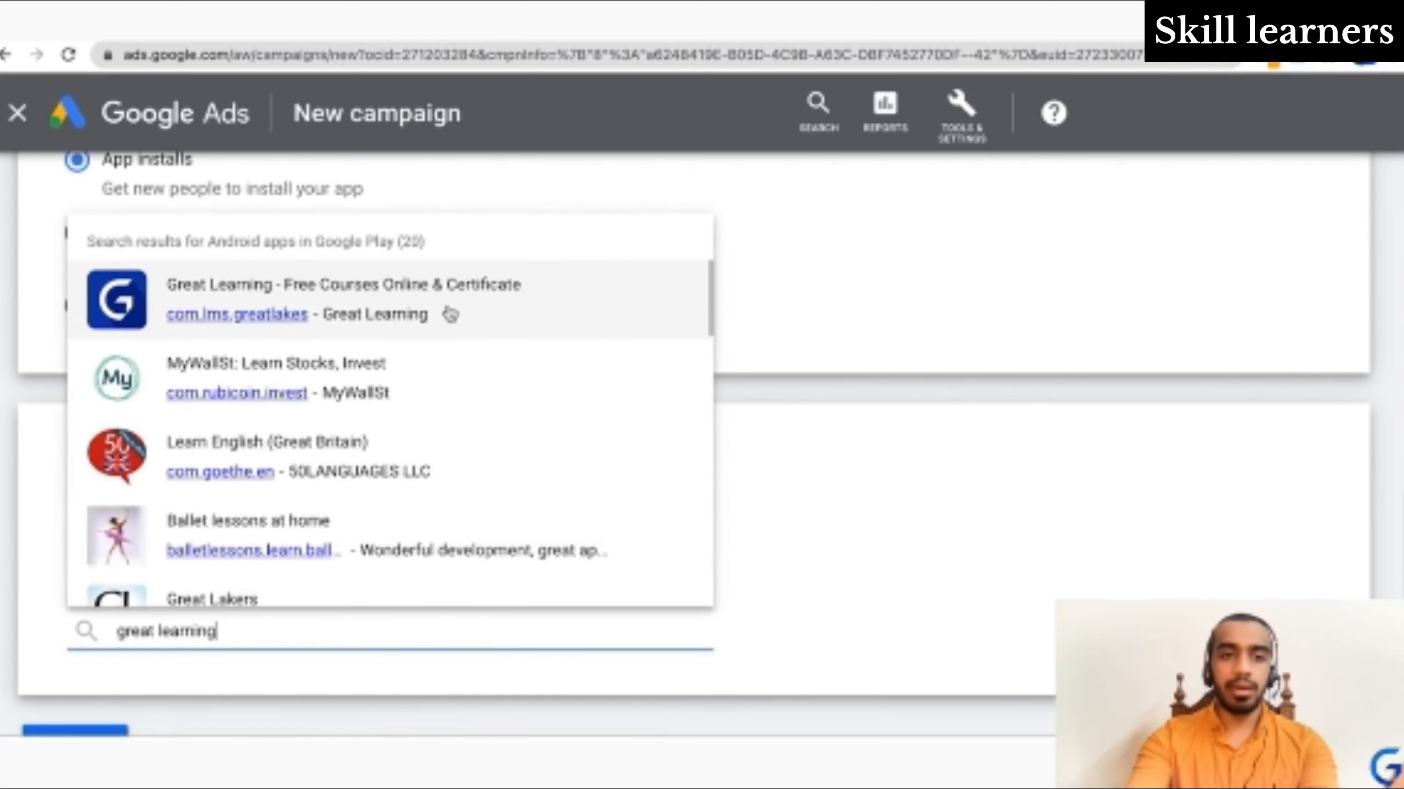
pyautogui.click(450, 315)
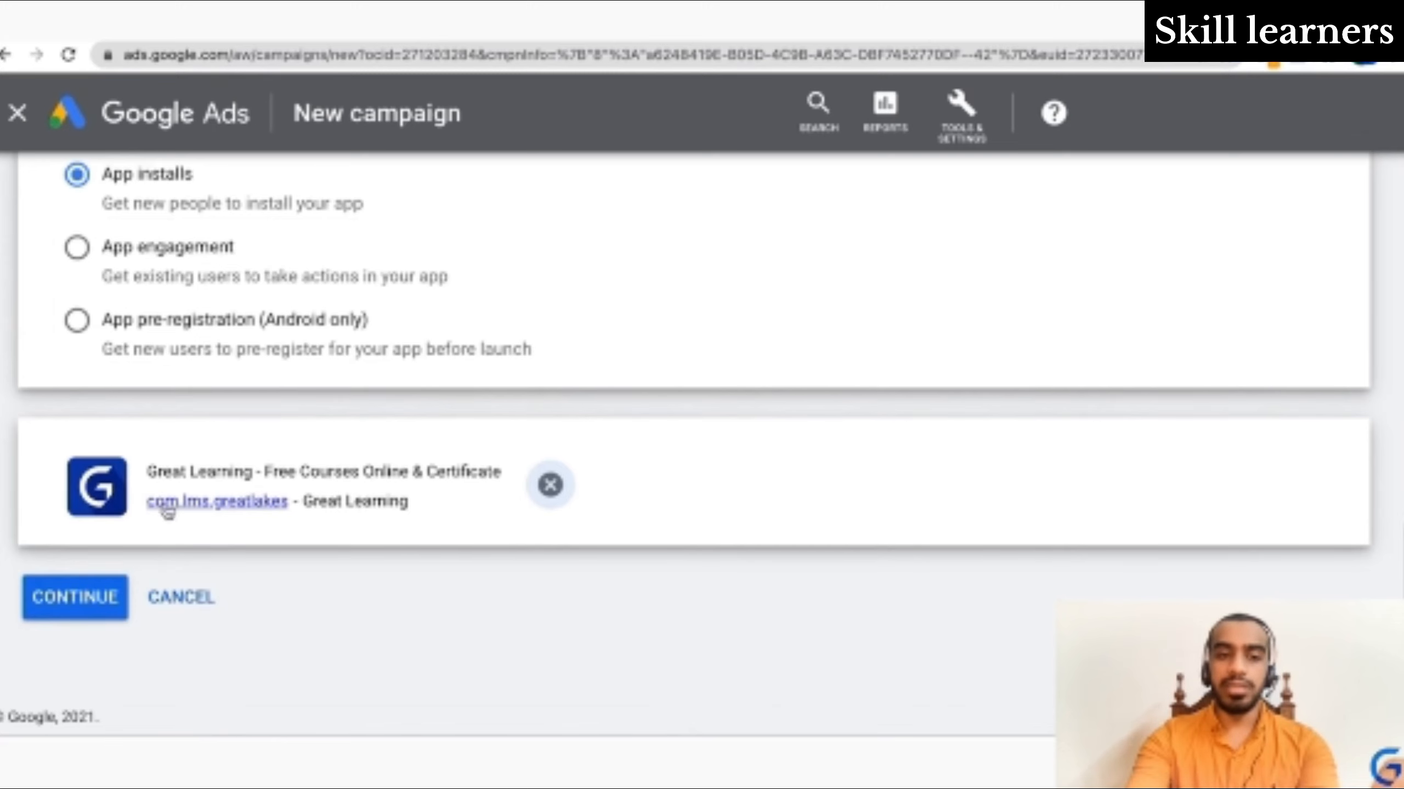
pyautogui.click(78, 623)
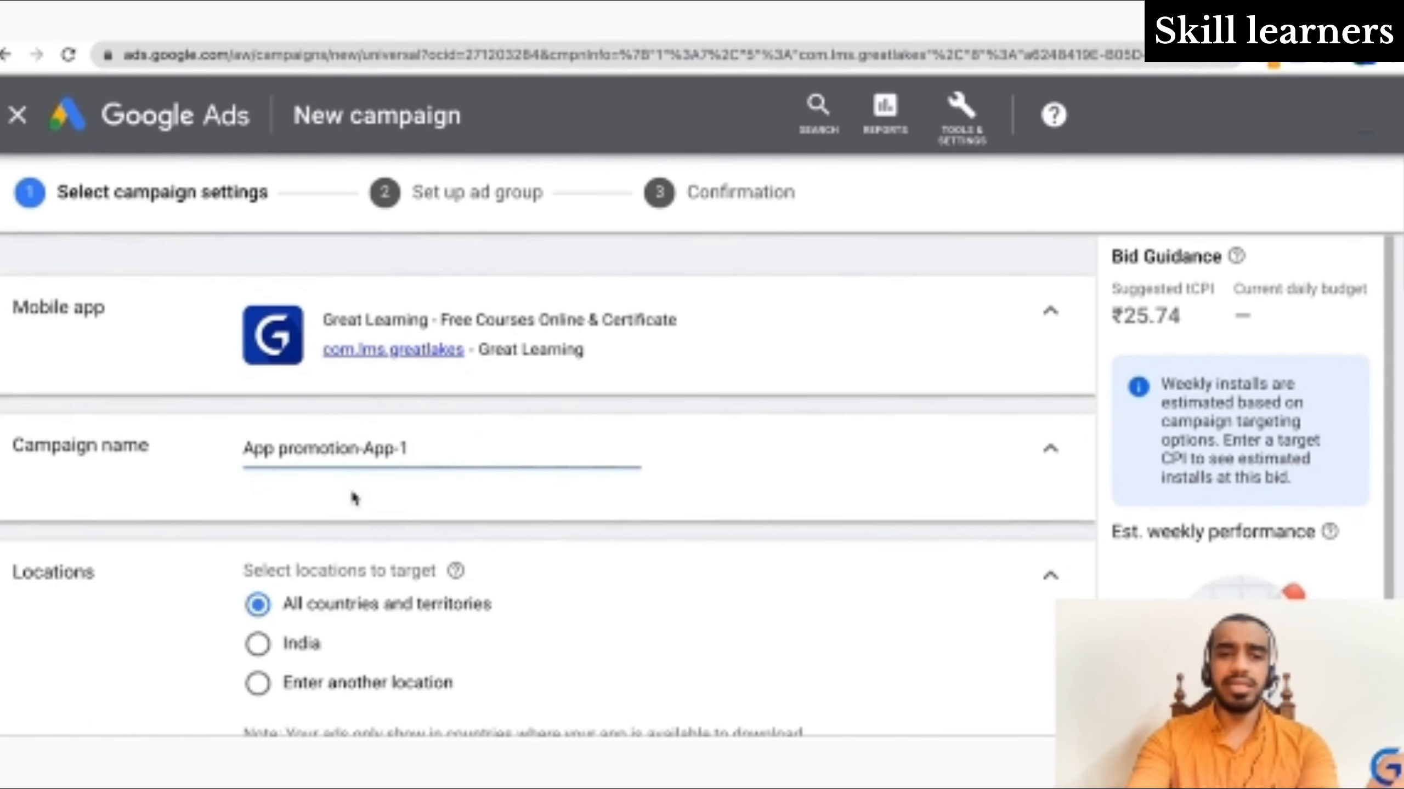
# Rename the campaign as "UAC: Digital Marketing Course"
pyautogui.tripleClick(415, 448)
pyautogui.write('UAC: ')
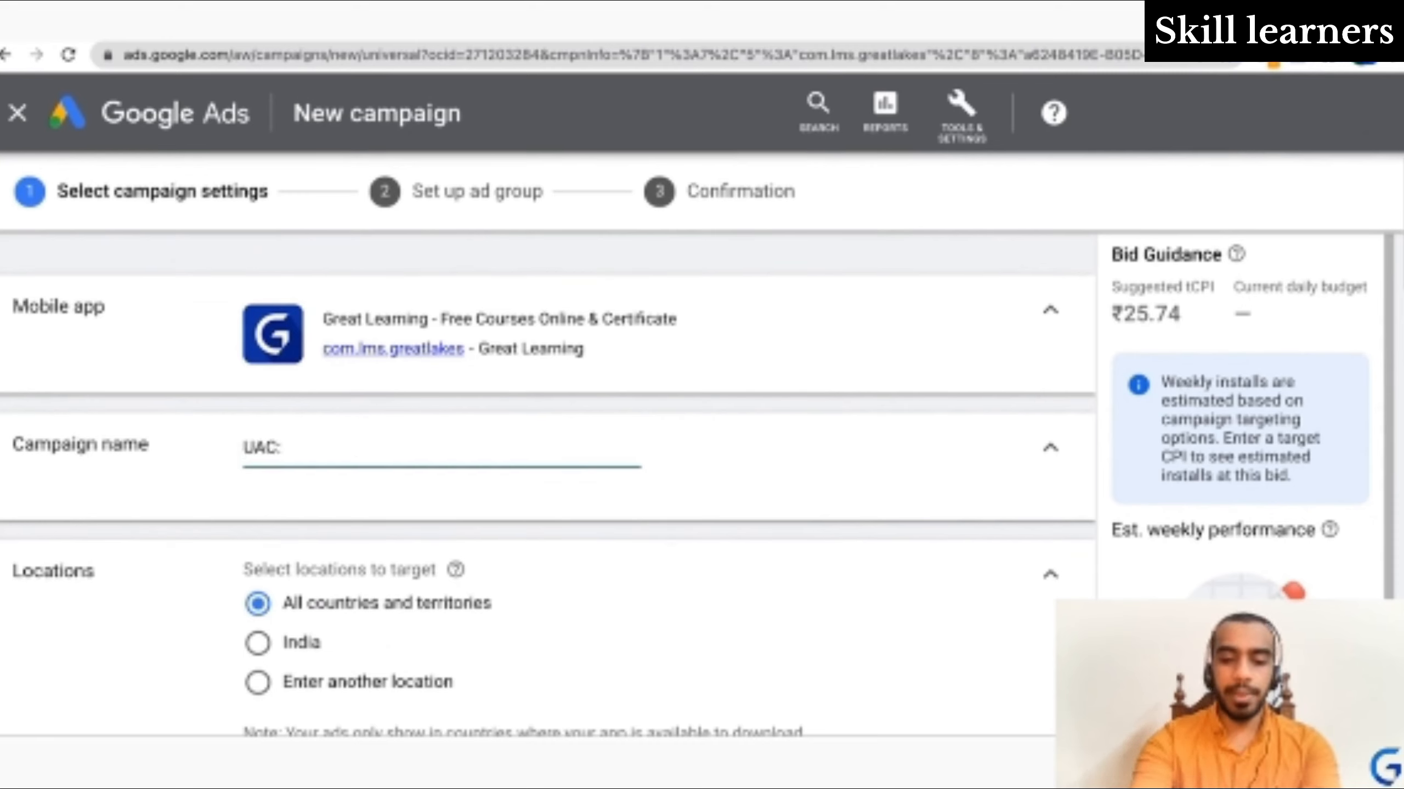
pyautogui.write('Digiy')
pyautogui.press('BackSpace')
pyautogui.write('tsl')
pyautogui.press('BackSpace')
pyautogui.press('BackSpace')
pyautogui.press('BackSpace')
pyautogui.write('al Marketing Course')
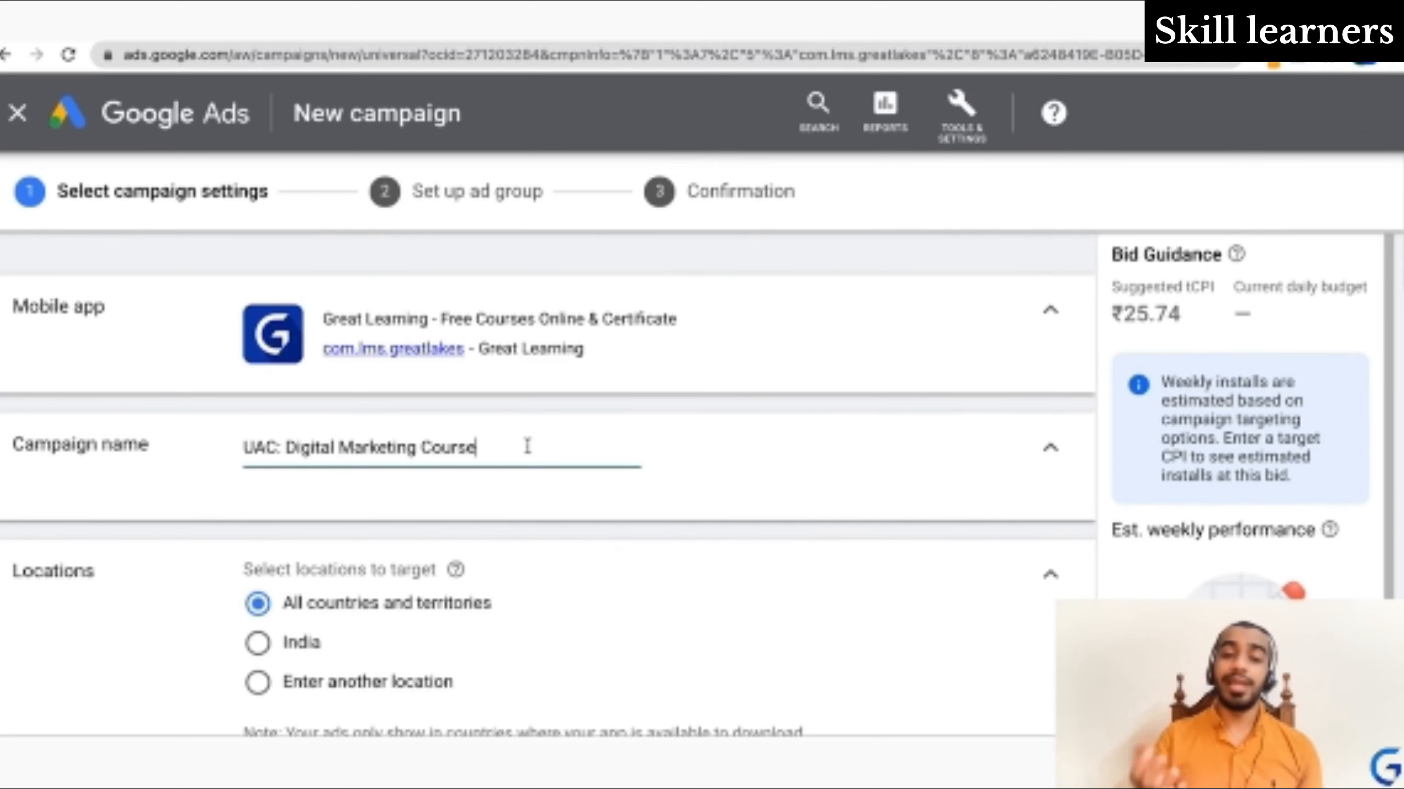
# Target India as the campaign location and review the additional target and exclude location options
pyautogui.scroll(-1, 527, 448)
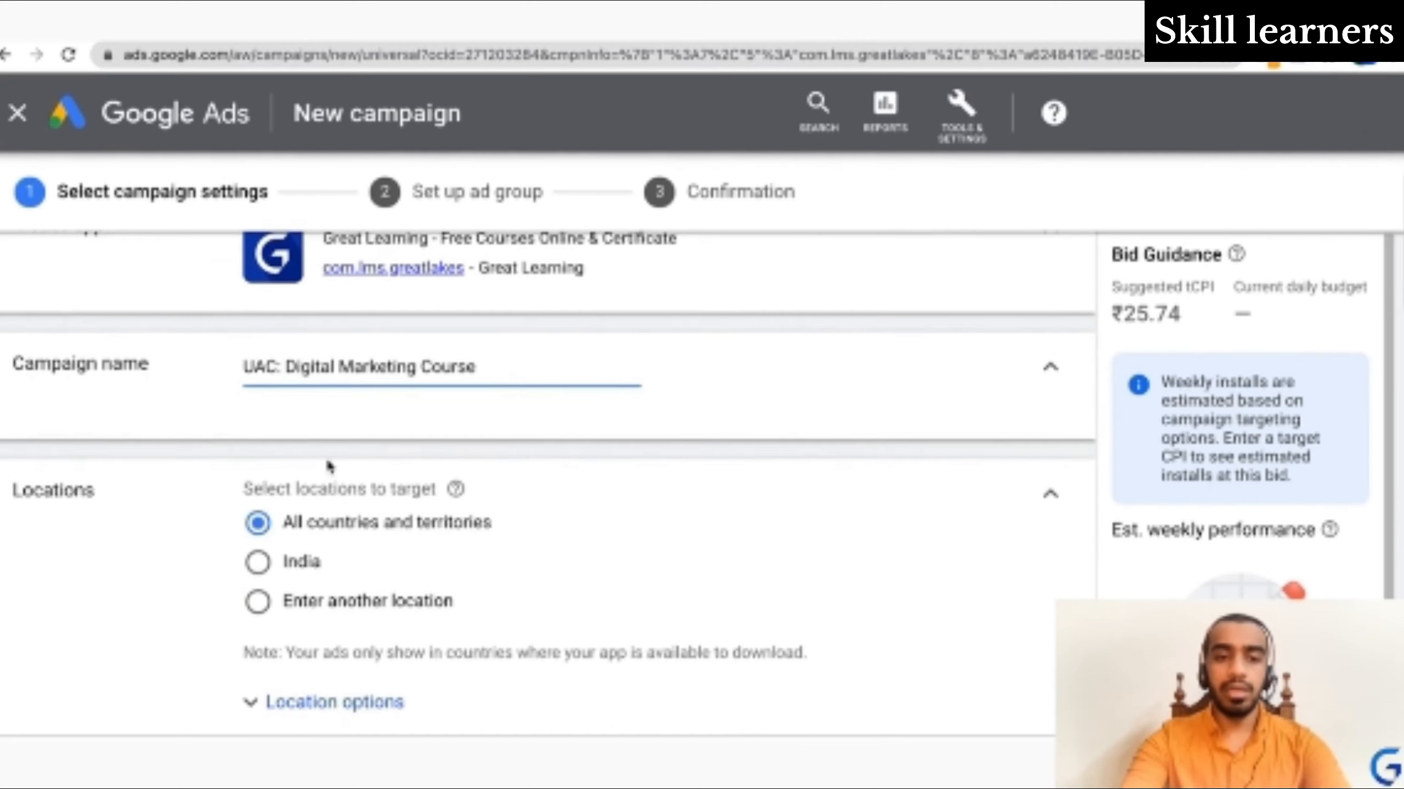
pyautogui.click(257, 562)
pyautogui.scroll(-2, 459, 584)
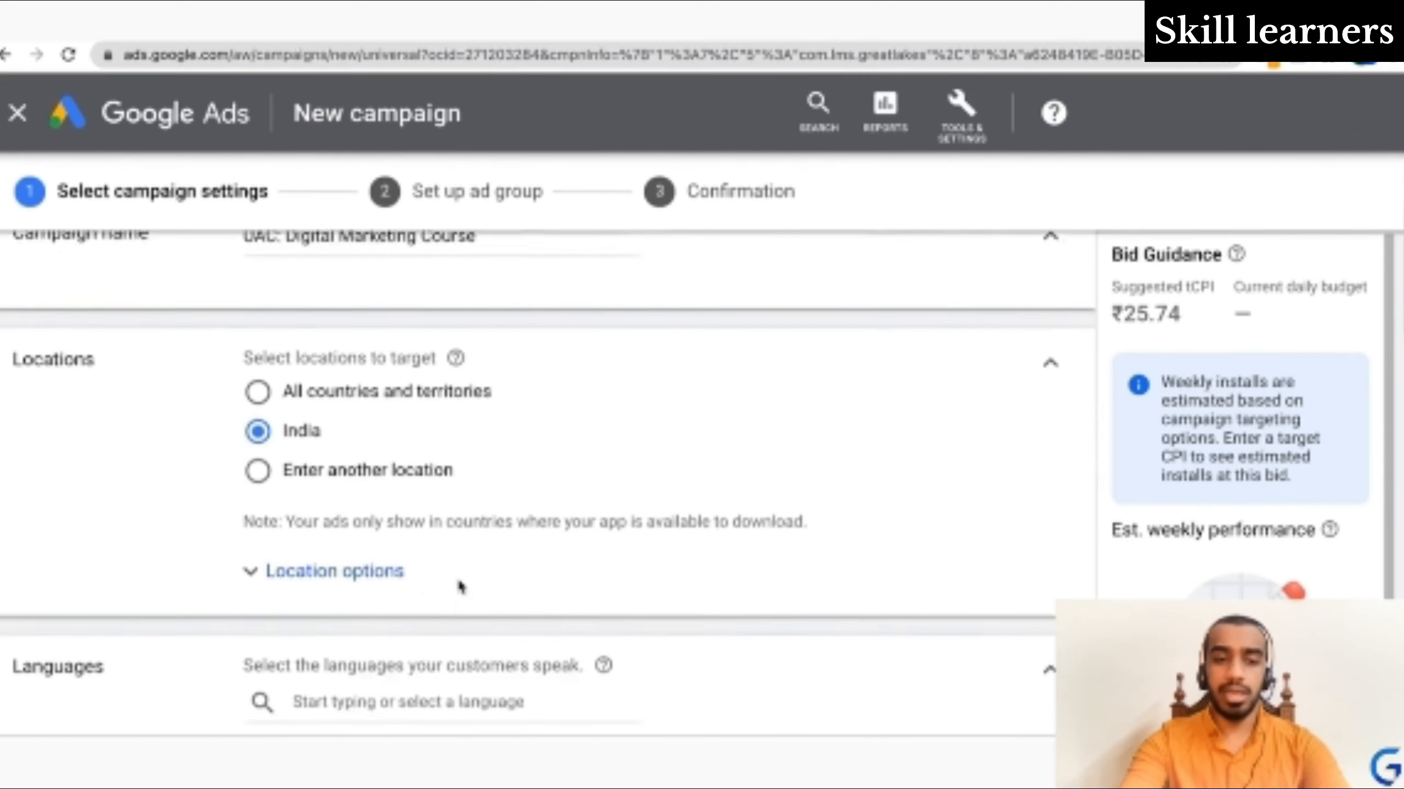
pyautogui.click(377, 563)
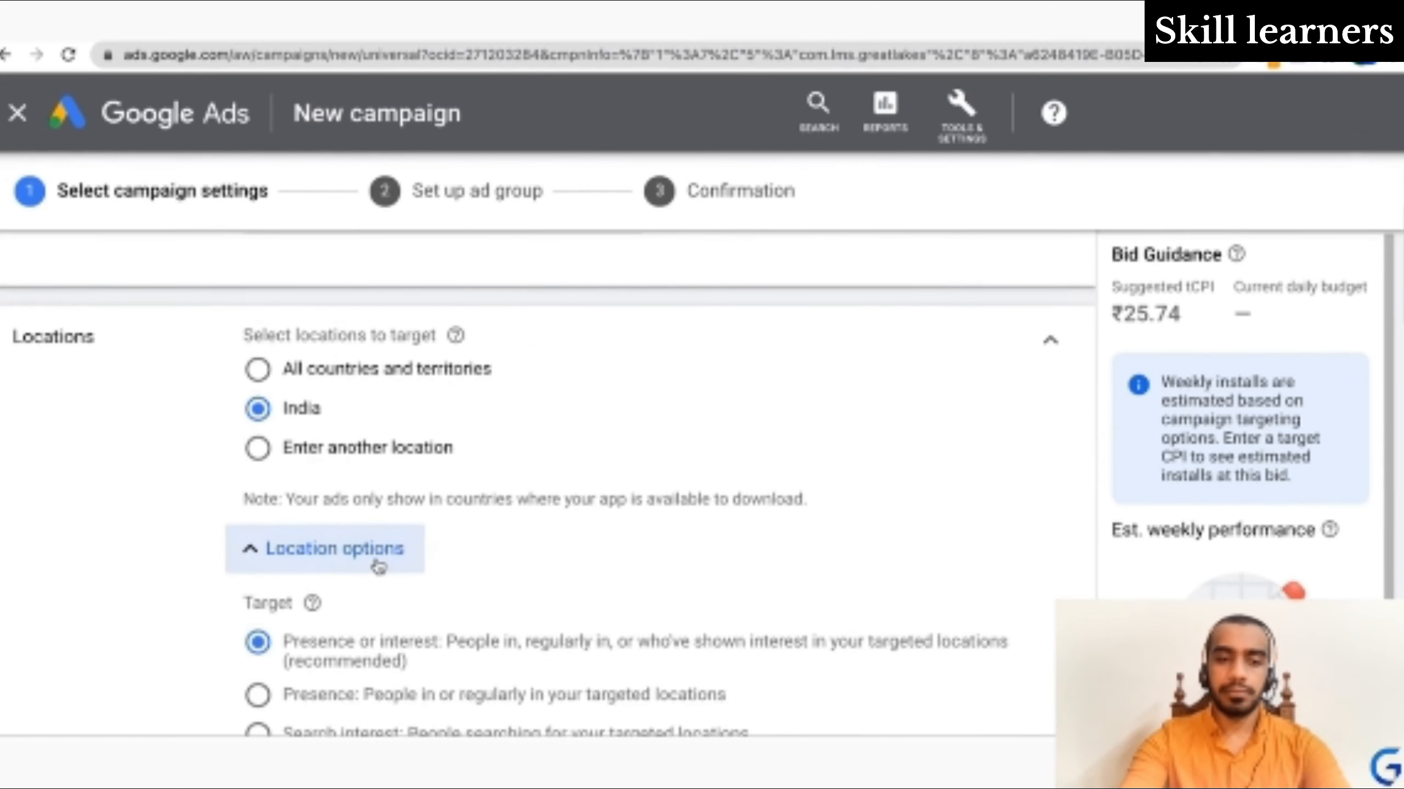
pyautogui.scroll(-2, 392, 564)
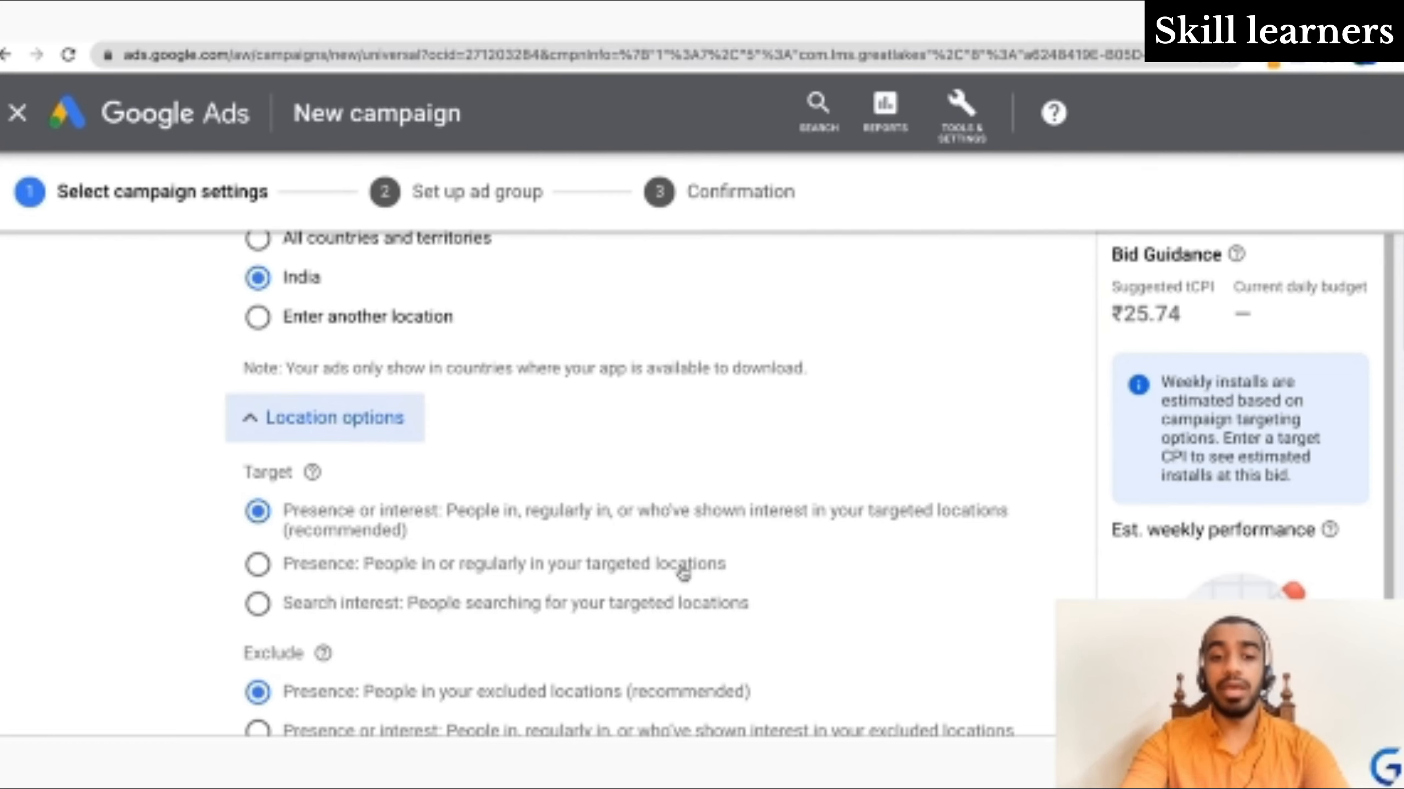
pyautogui.scroll(-2, 683, 570)
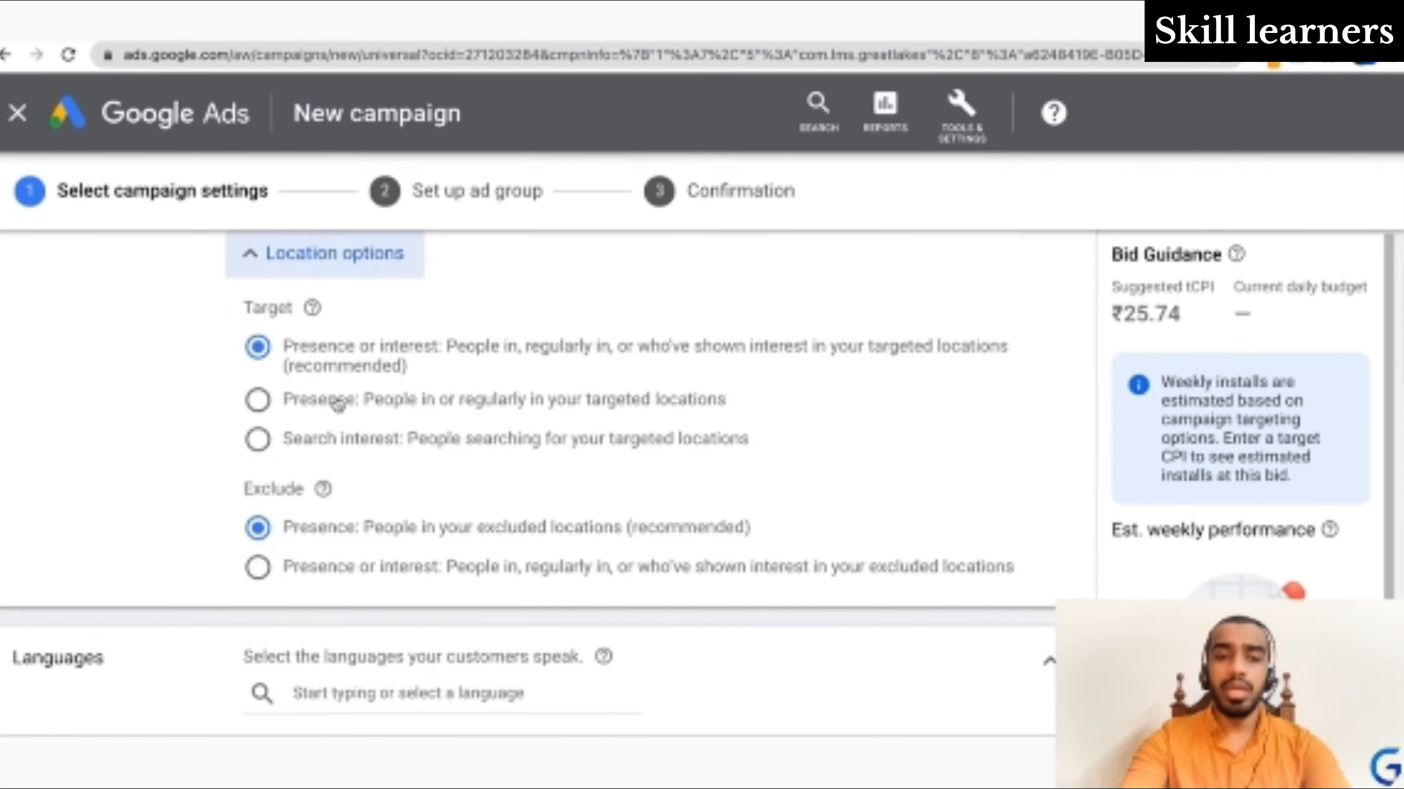
pyautogui.scroll(2, 441, 587)
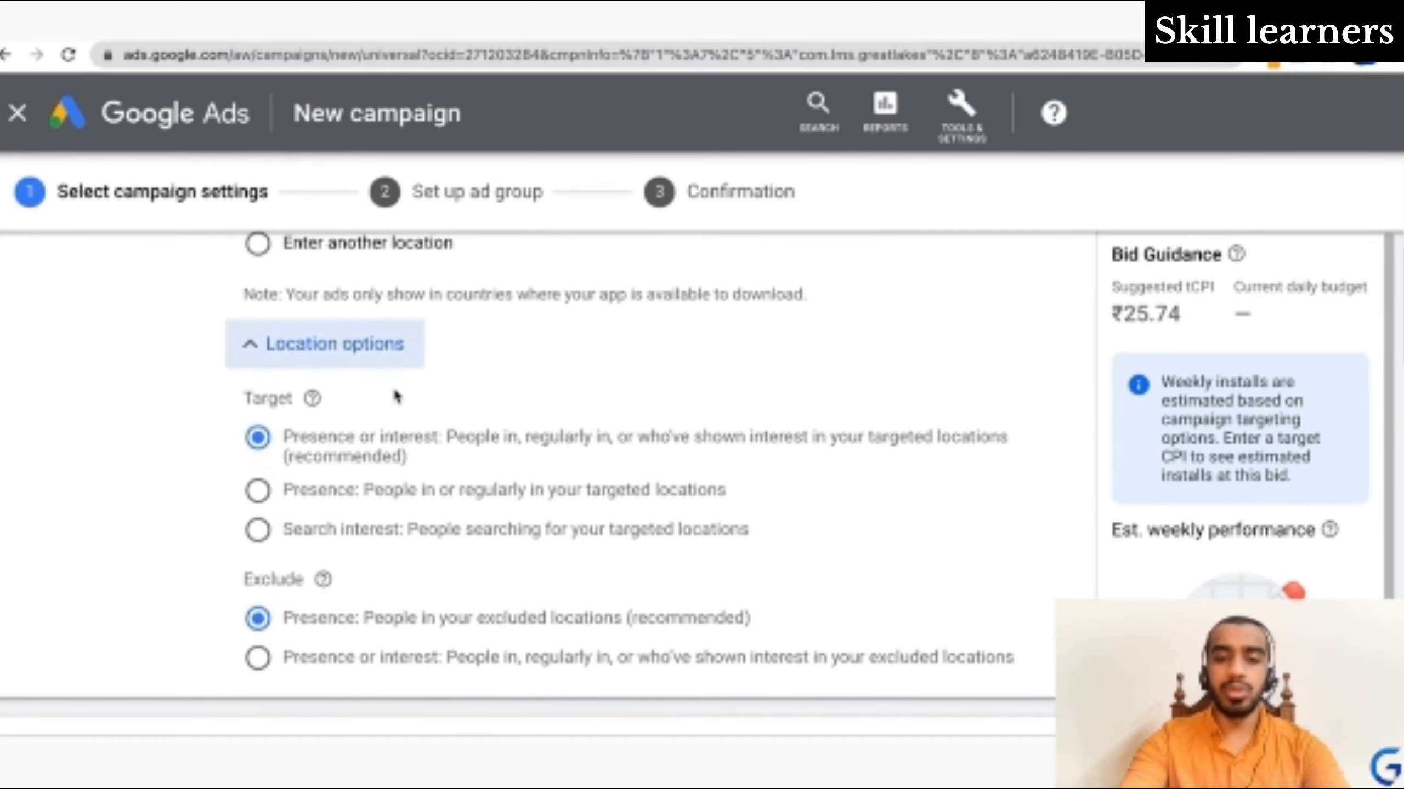
pyautogui.click(336, 356)
# Remove English from the campaign languages so that all languages are targeted
pyautogui.scroll(-3, 470, 529)
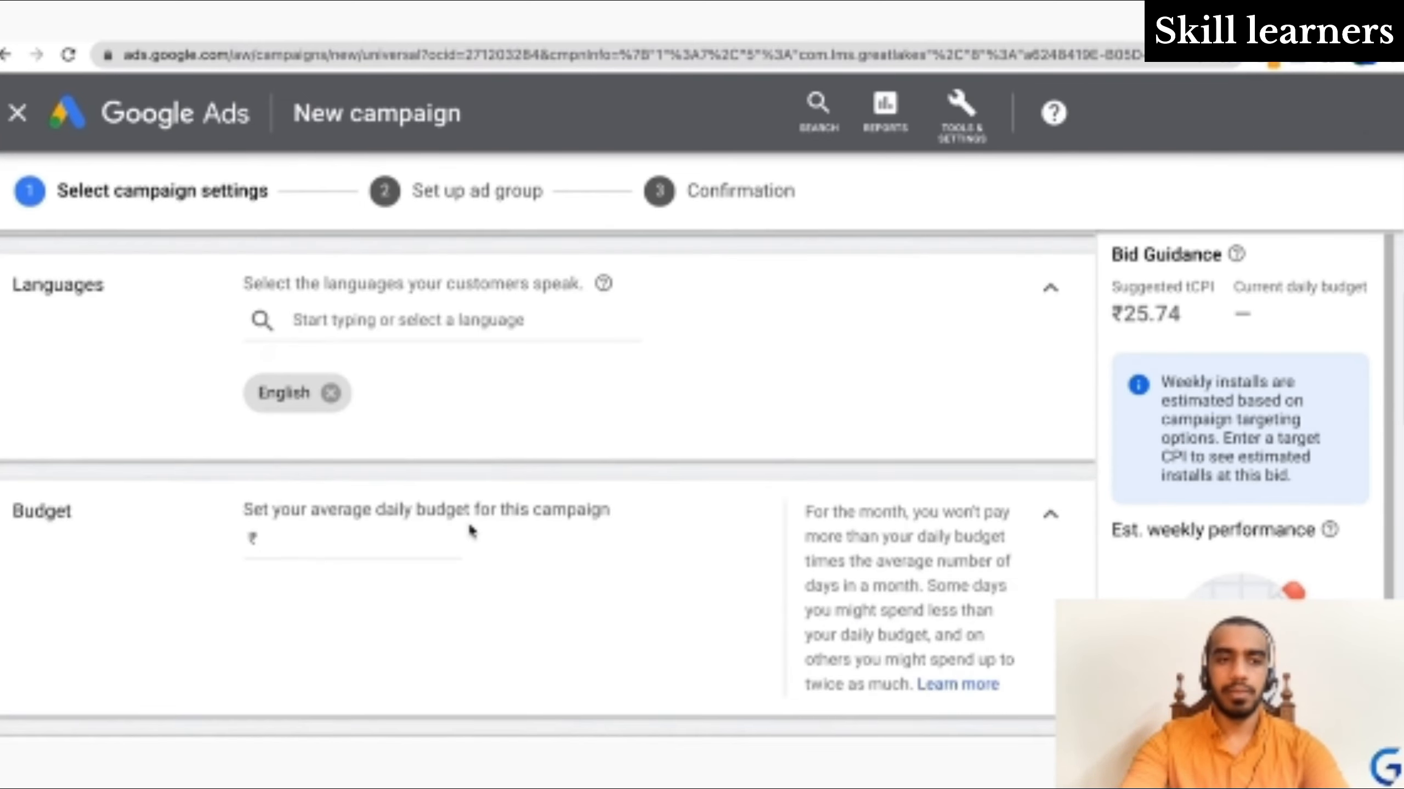
pyautogui.scroll(1, 278, 419)
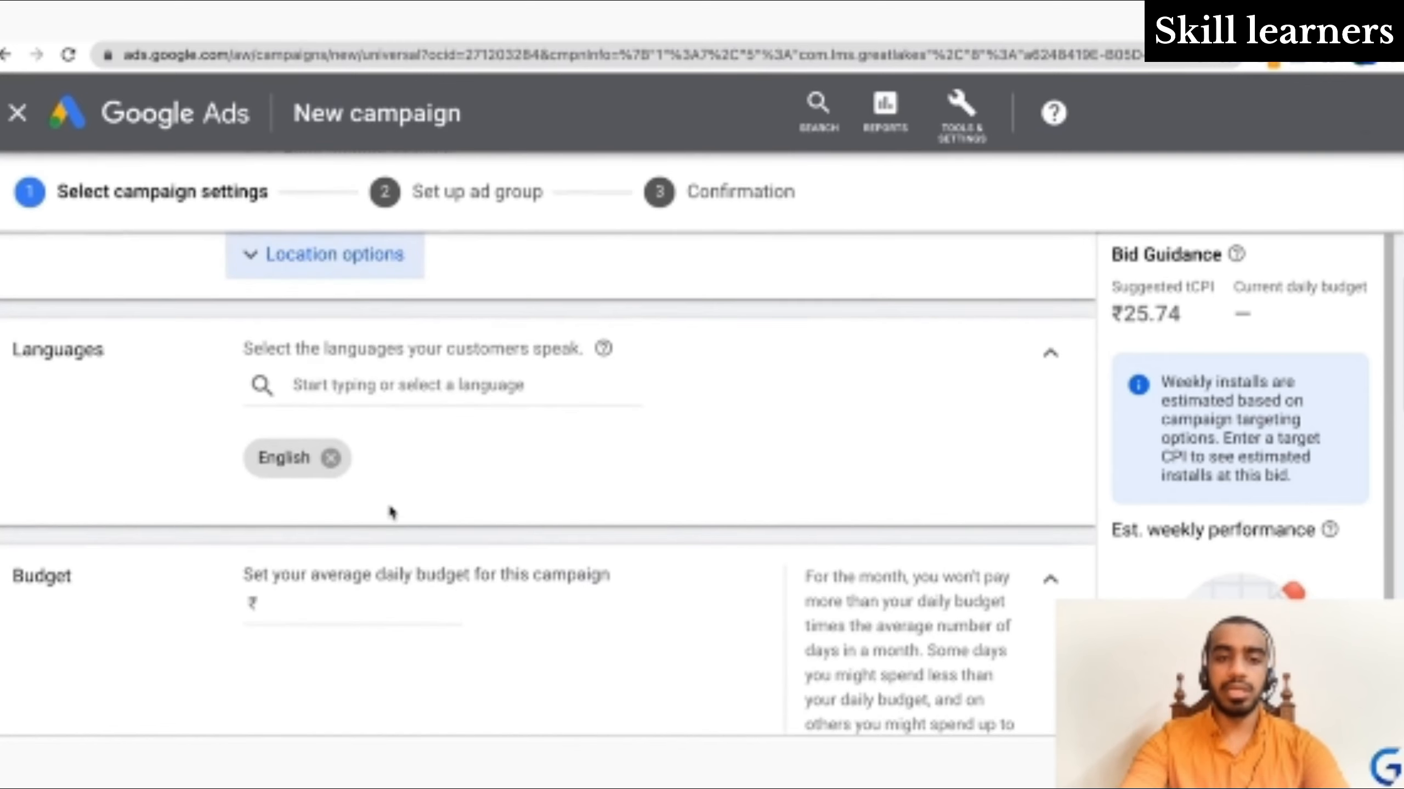
pyautogui.click(330, 458)
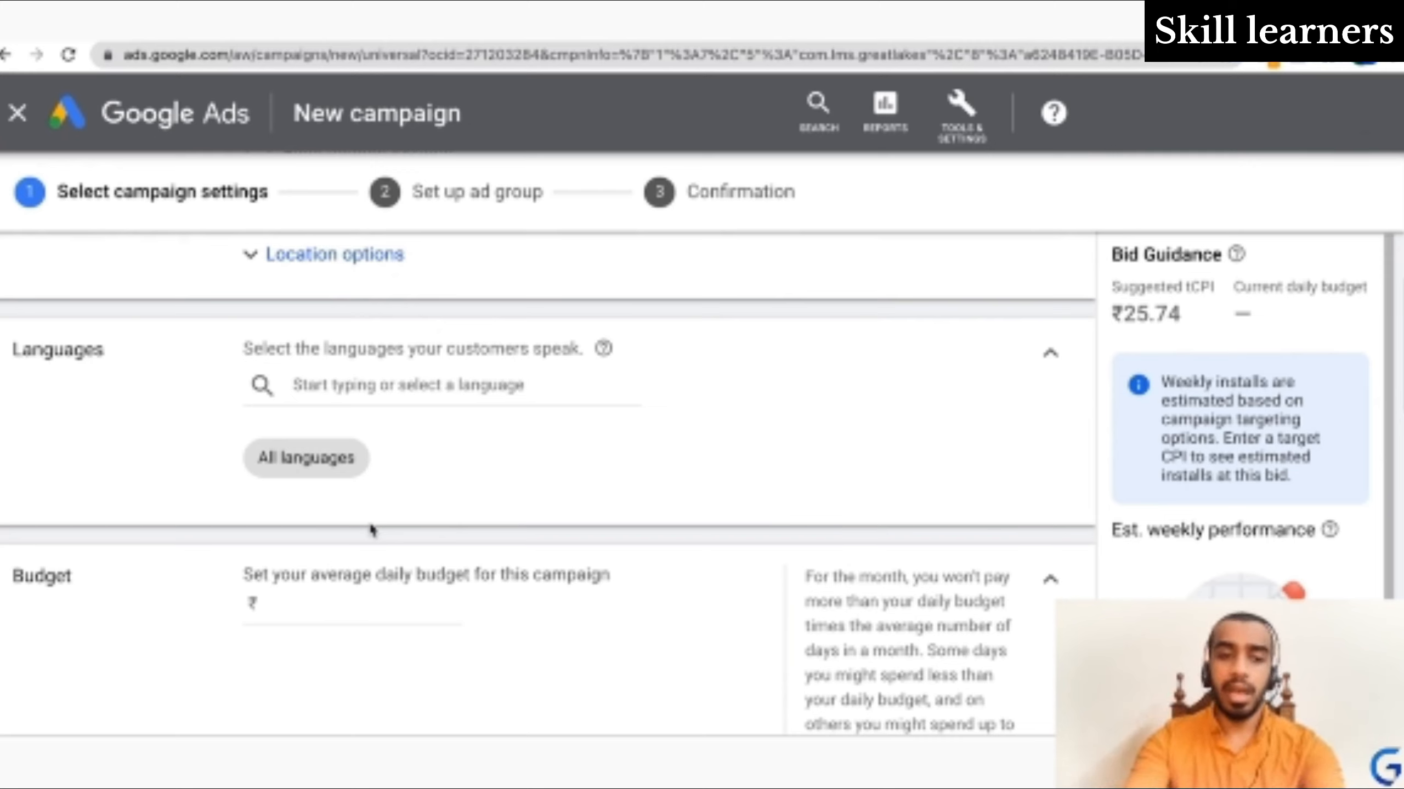
# Set the campaign's average daily budget to ₹100
pyautogui.click(369, 621)
pyautogui.scroll(-2, 532, 569)
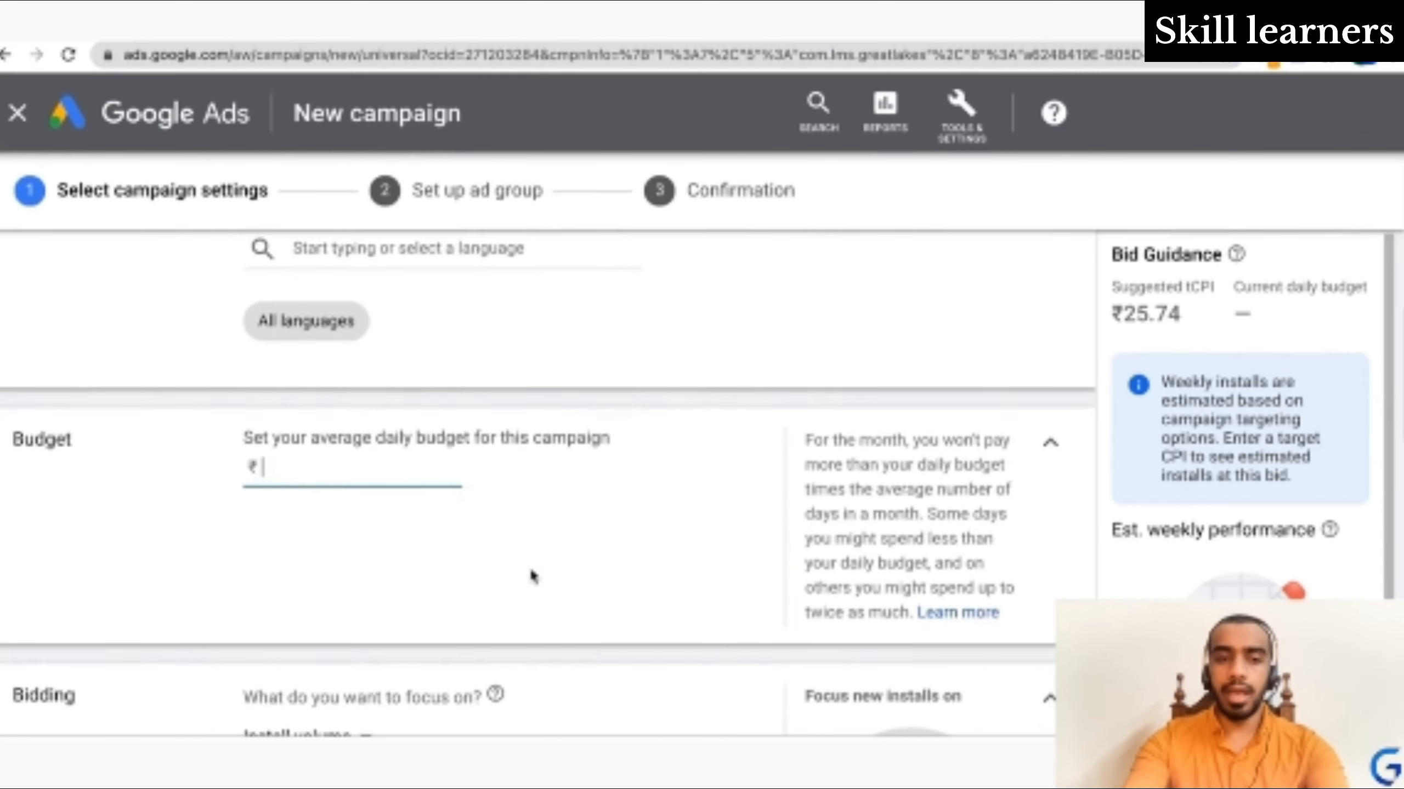
pyautogui.write('1000')
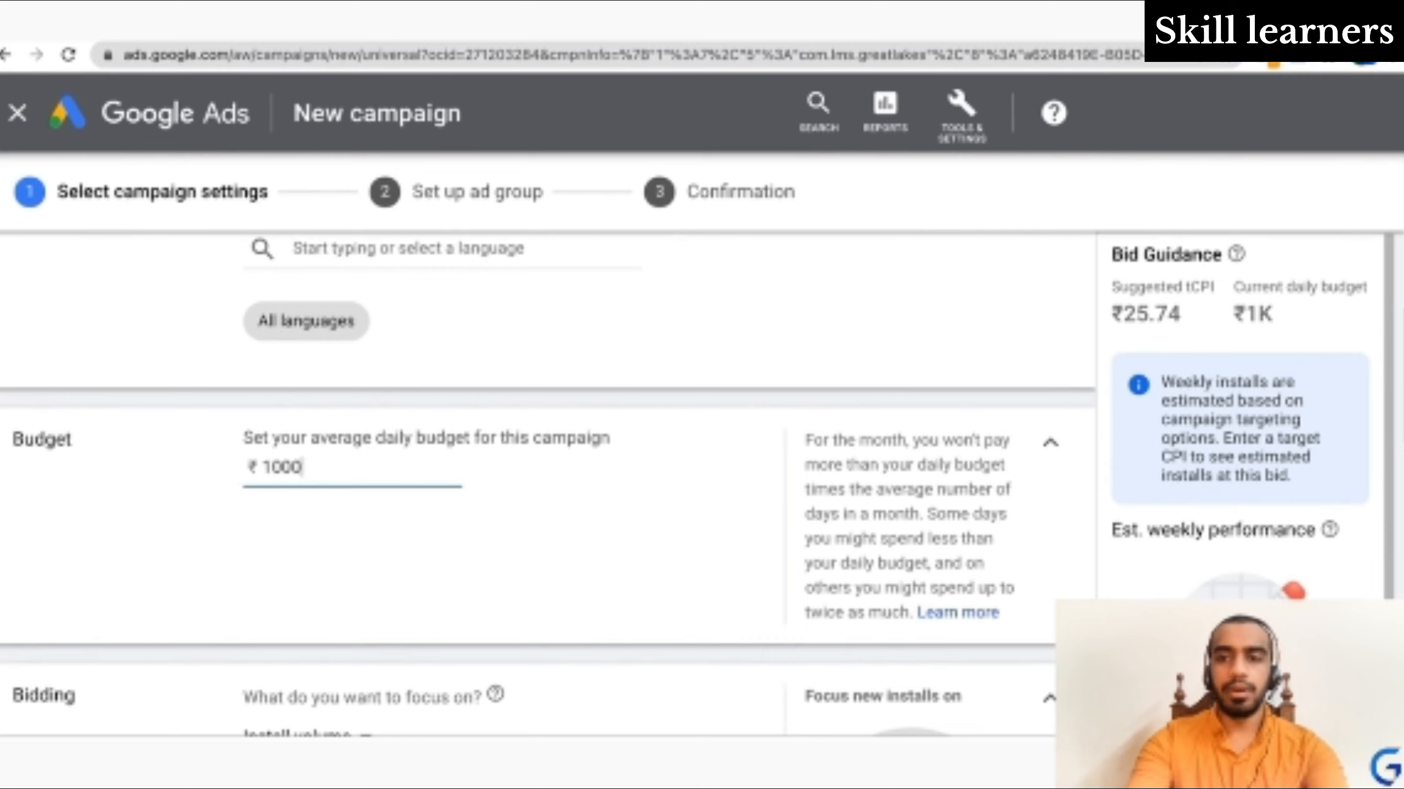
pyautogui.press('BackSpace')
pyautogui.click(686, 576)
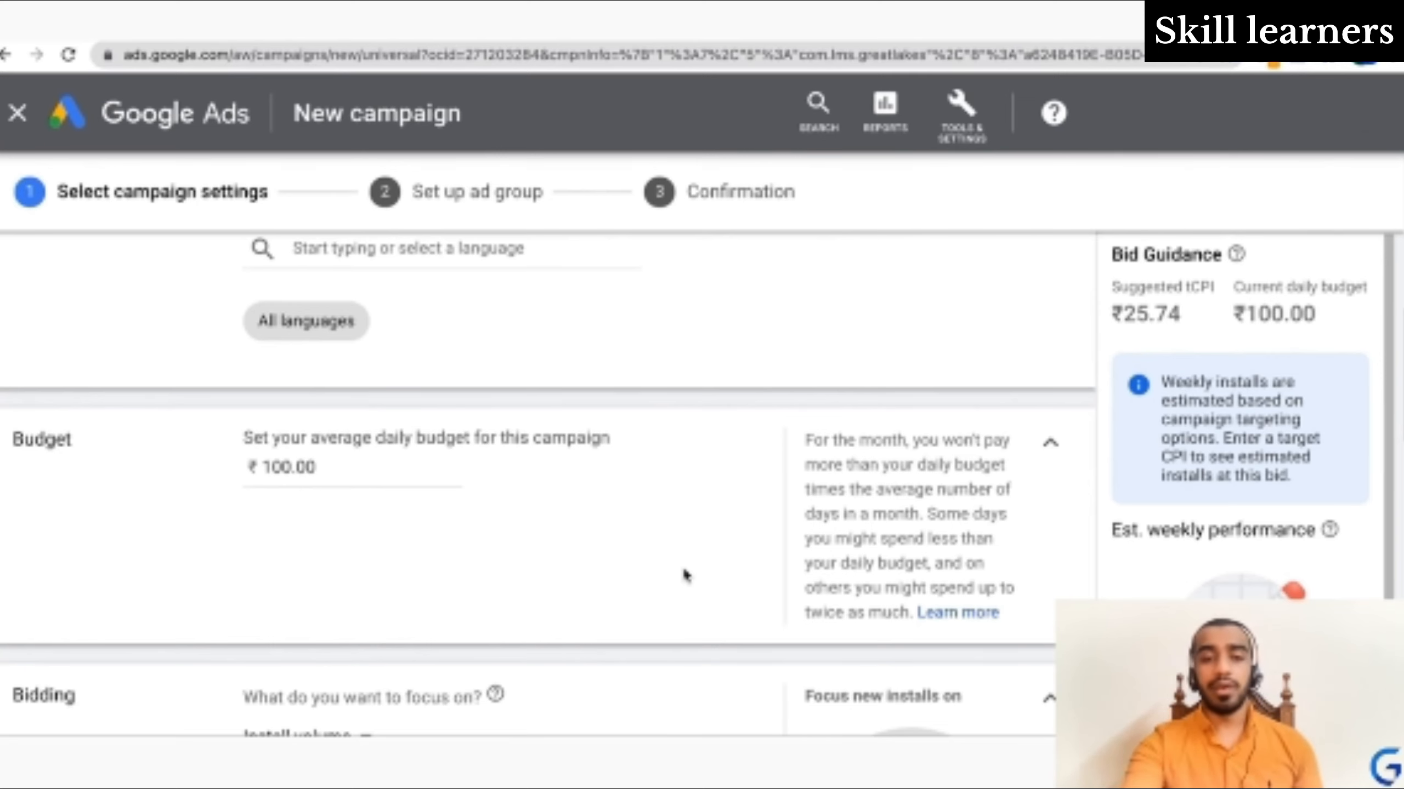
# Examine the bid guidance and the bidding focus options, including the explanation of the in-app action value option
pyautogui.scroll(-3, 684, 575)
pyautogui.scroll(-2, 685, 574)
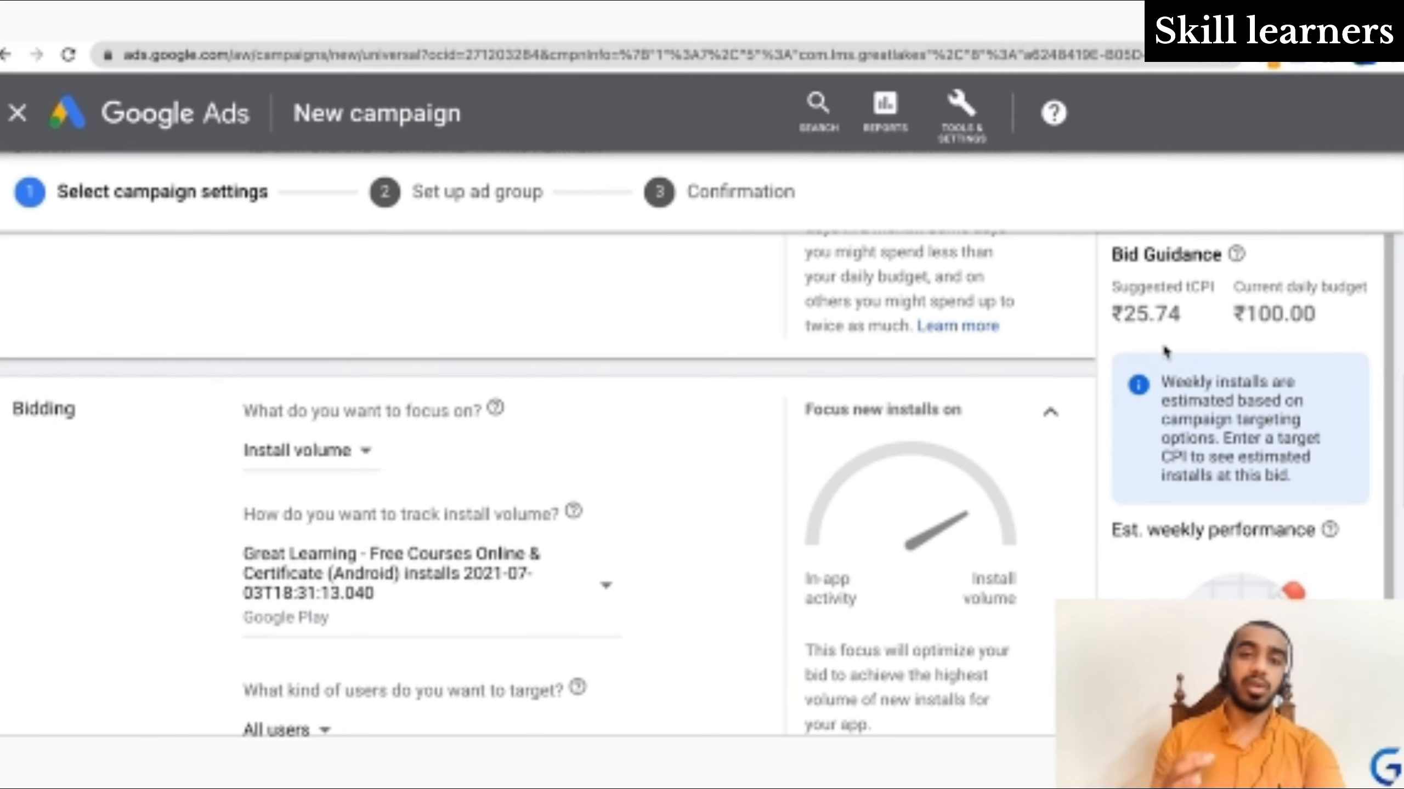
pyautogui.scroll(1, 822, 376)
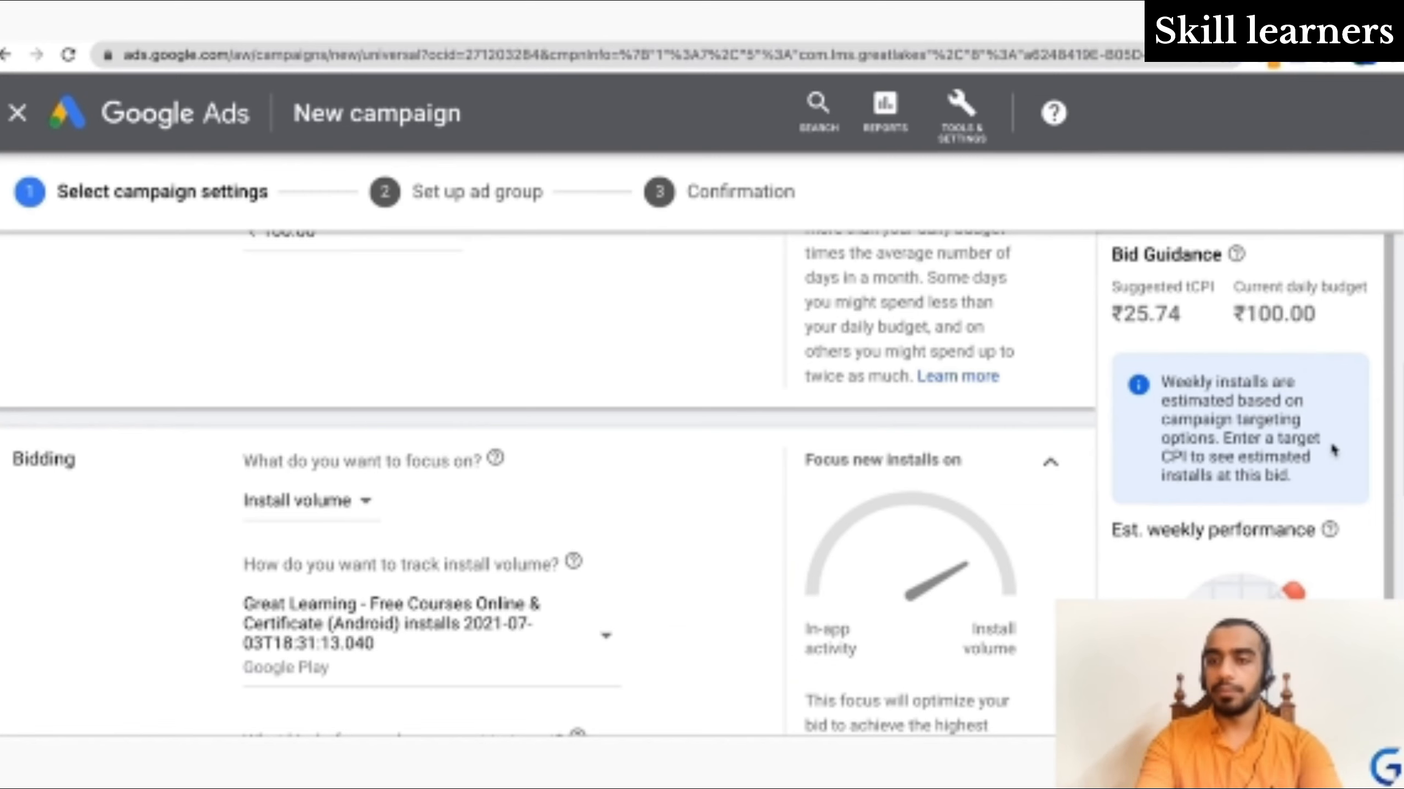
pyautogui.scroll(-3, 172, 341)
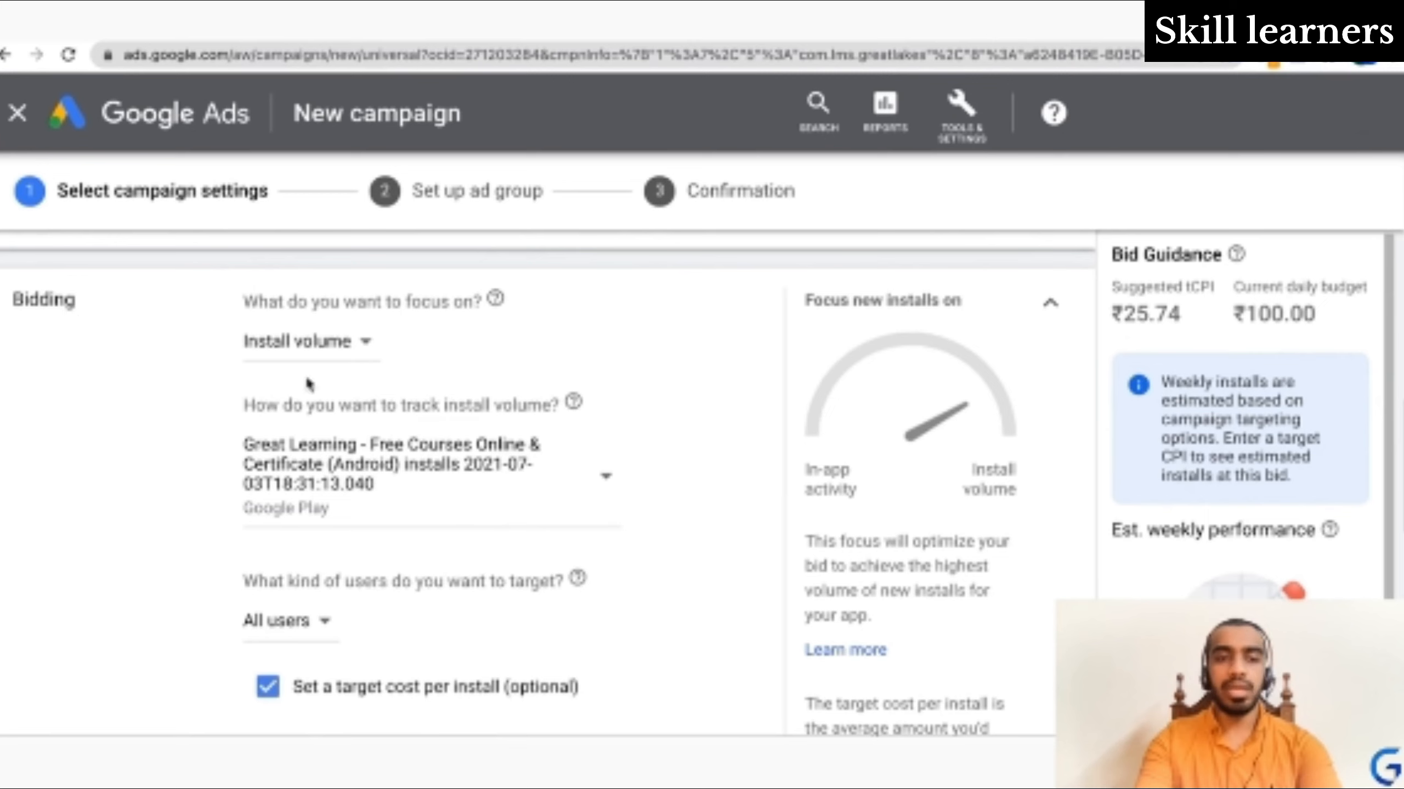
pyautogui.click(308, 349)
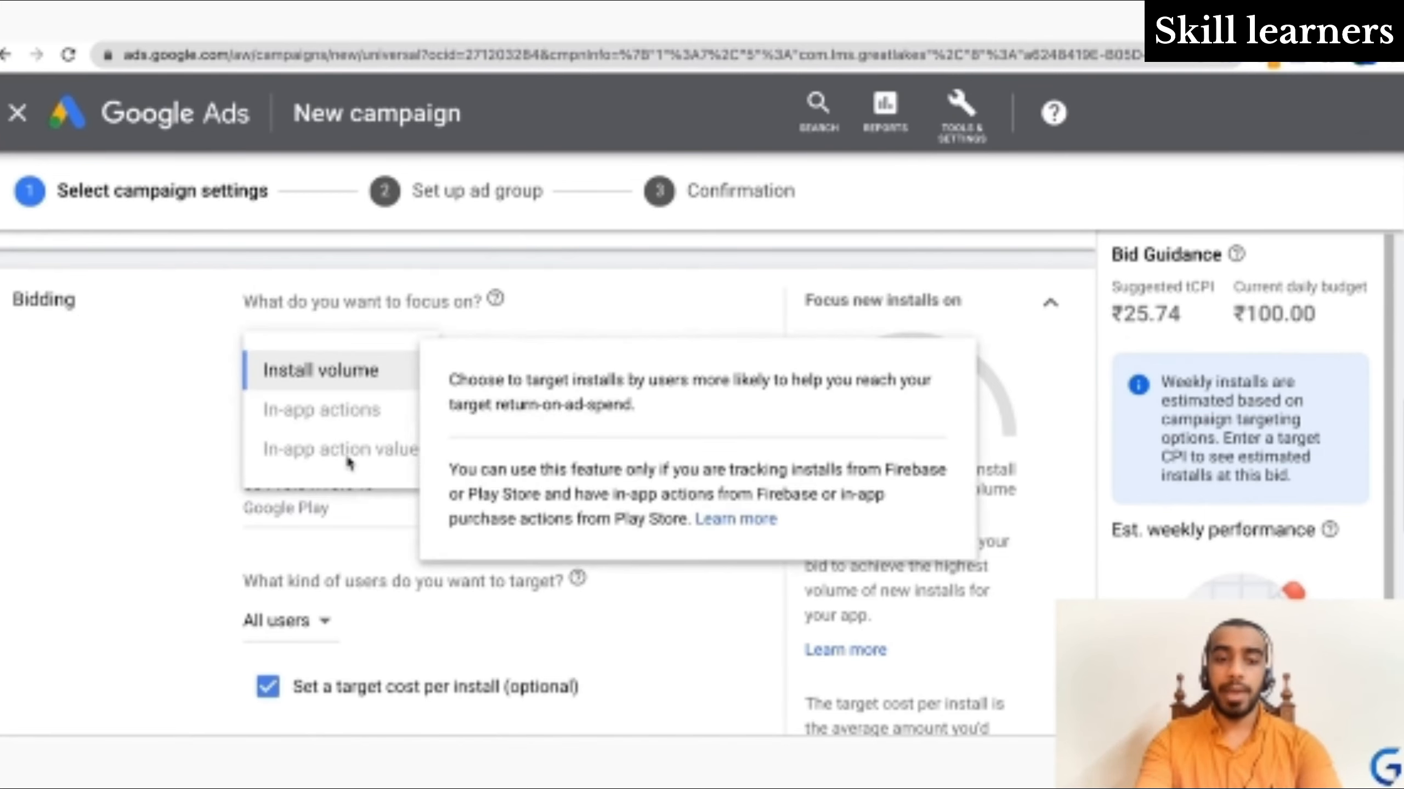
pyautogui.click(144, 456)
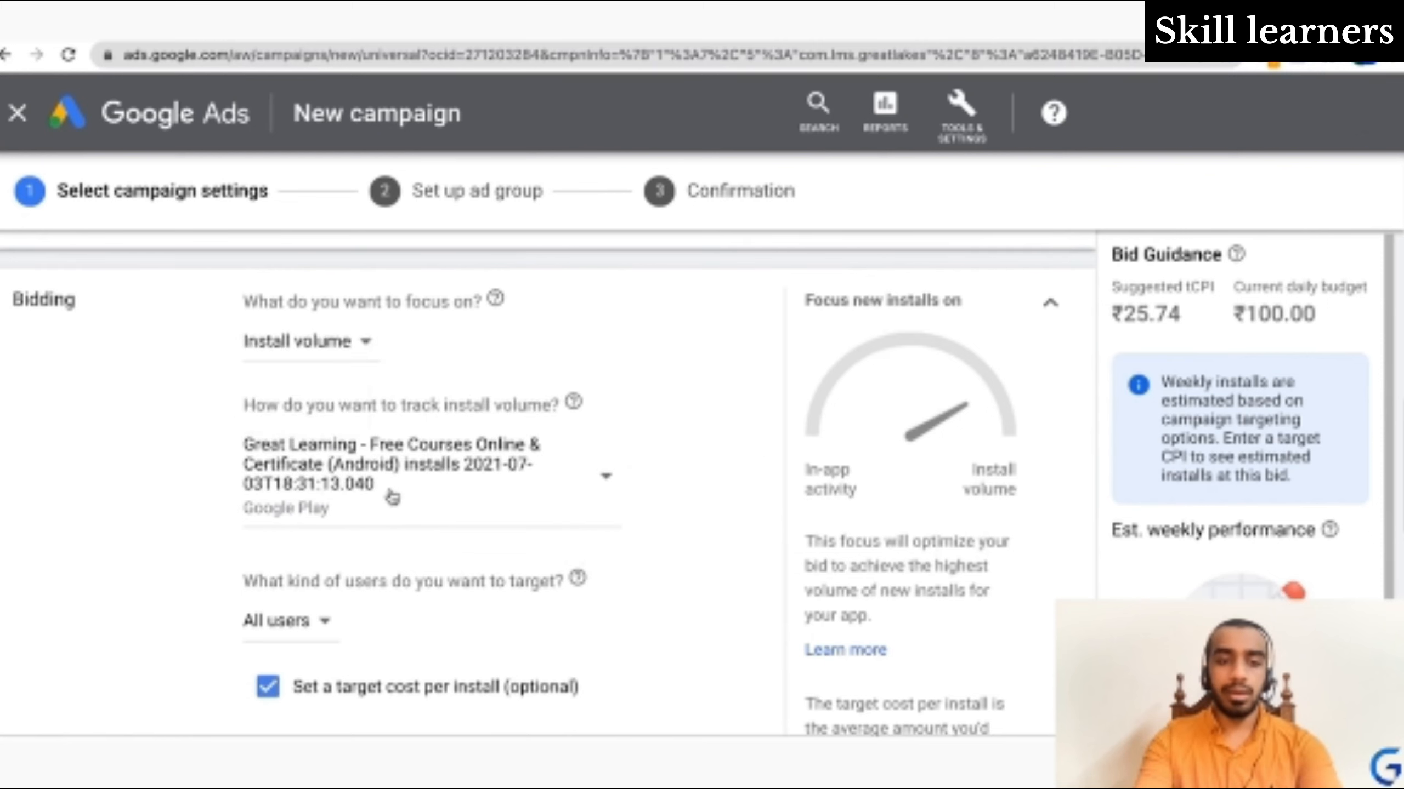
pyautogui.scroll(-3, 393, 497)
pyautogui.scroll(5, 388, 491)
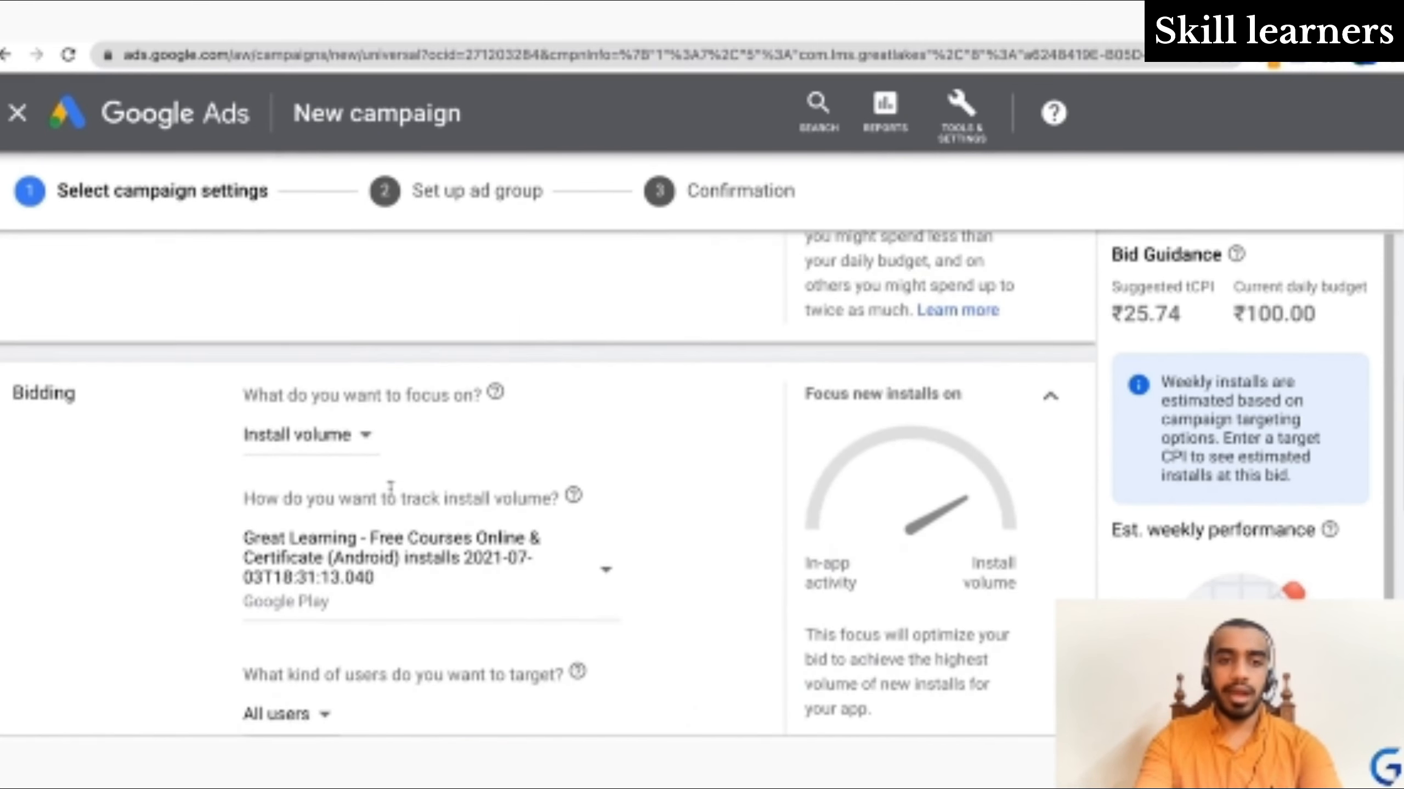
pyautogui.click(347, 454)
pyautogui.moveTo(355, 543)
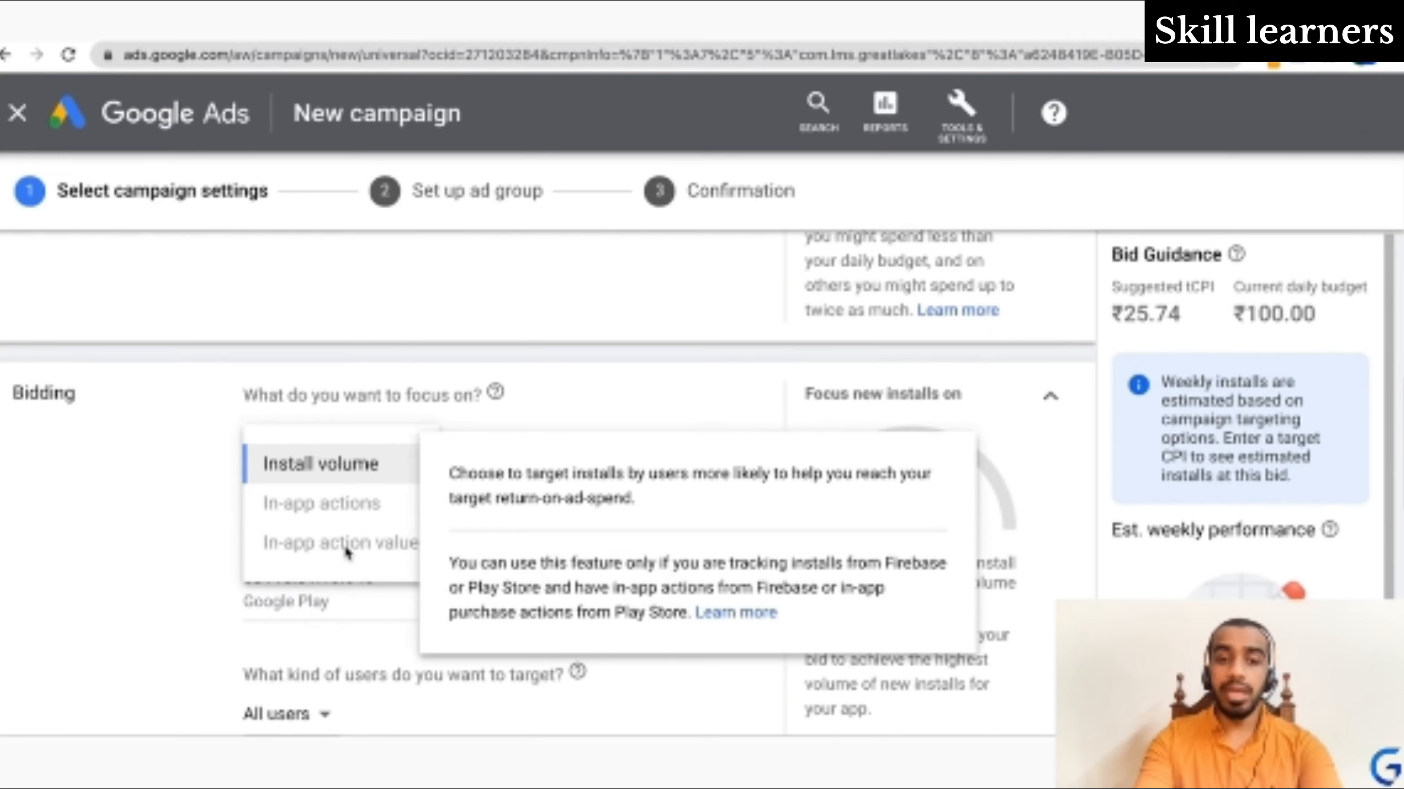
pyautogui.click(57, 544)
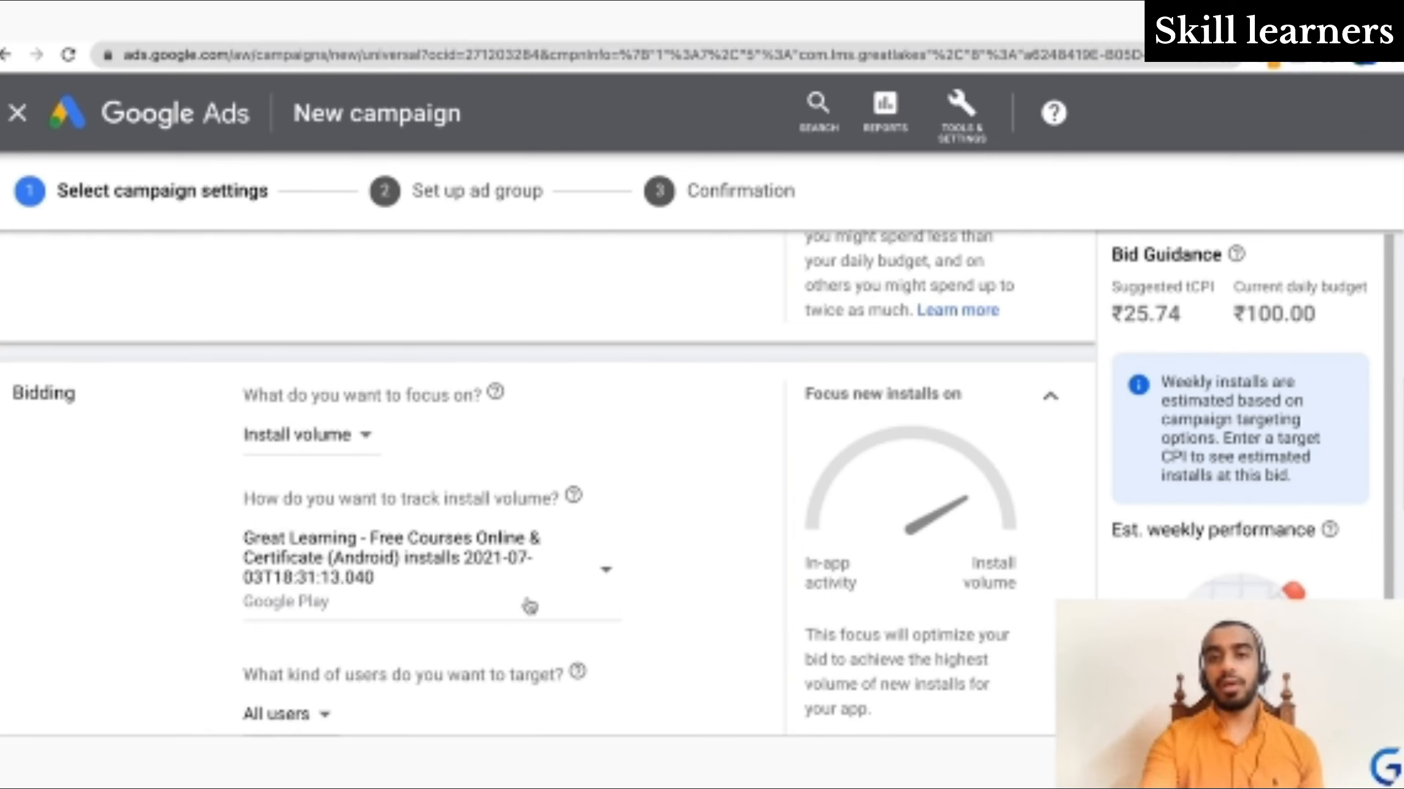
# Check which measurement tools are available for setting up conversion tracking
pyautogui.click(956, 133)
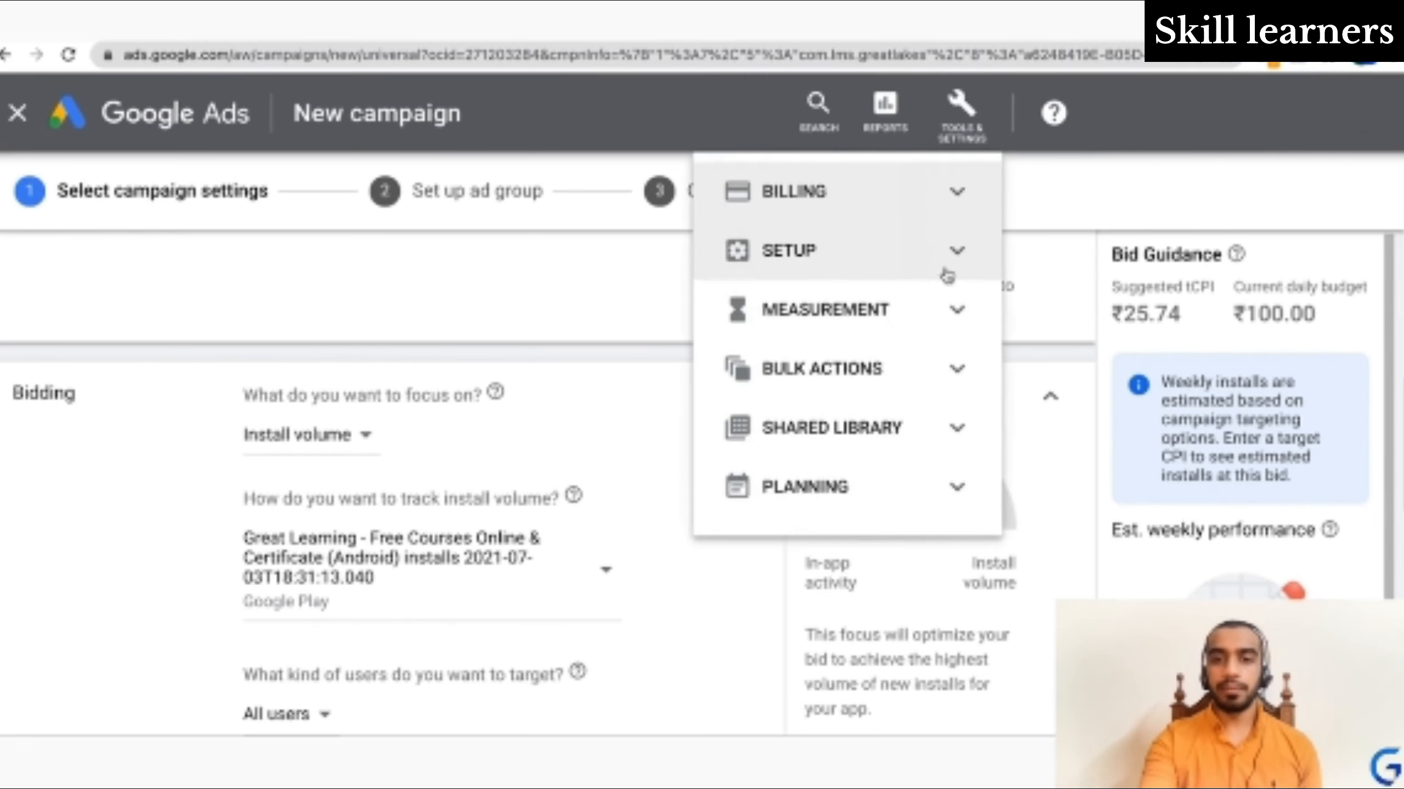
pyautogui.click(953, 322)
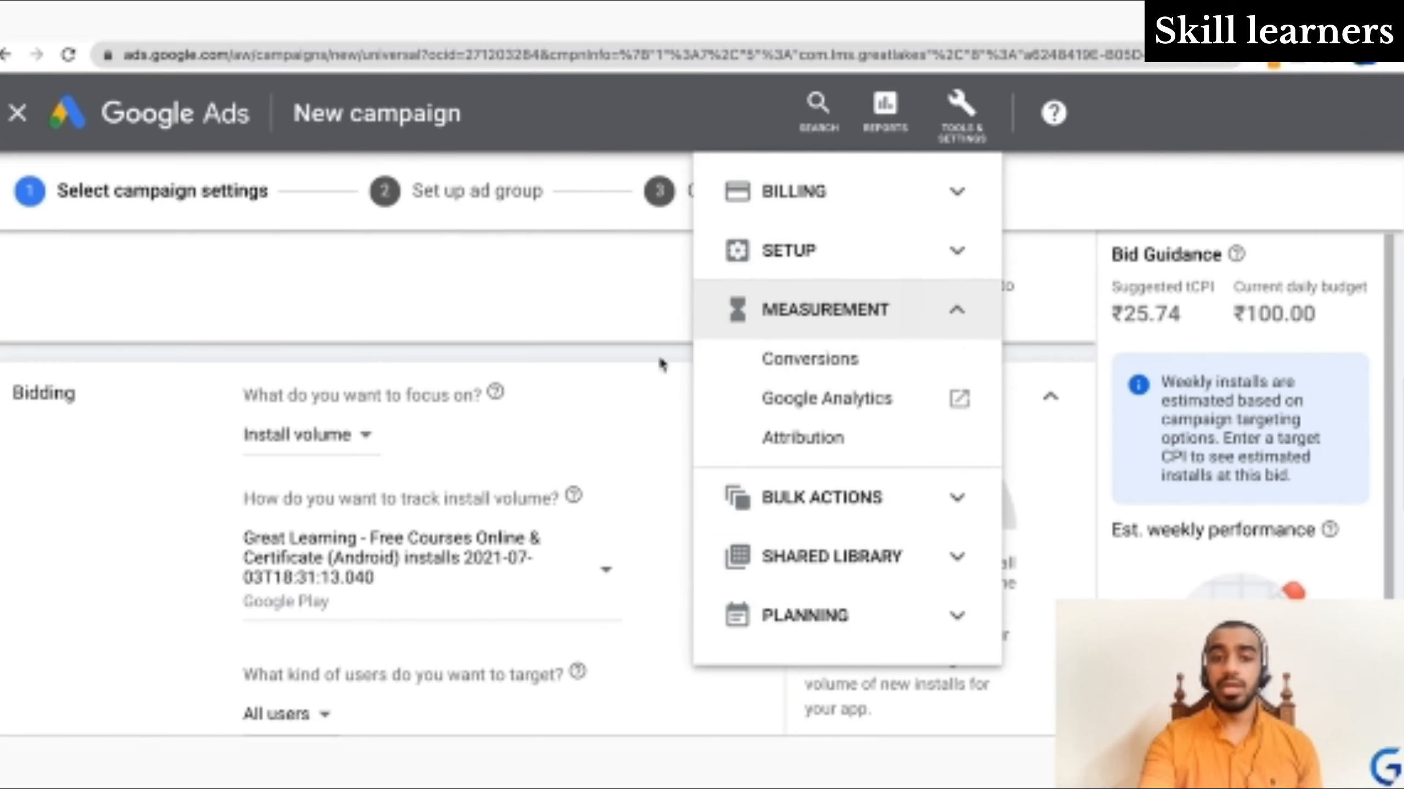
pyautogui.click(580, 399)
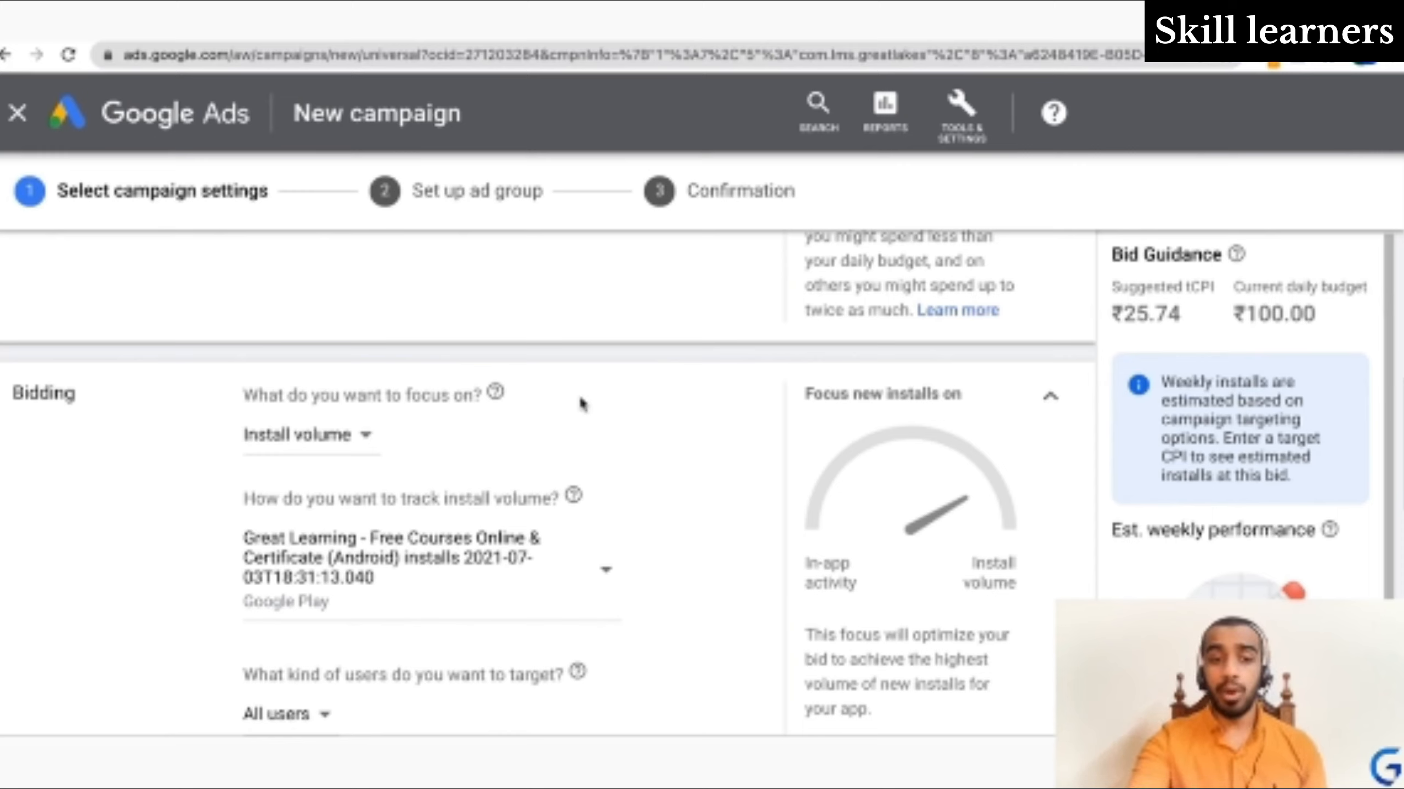
# Read the requirements for focusing the bidding on in-app actions or in-app action value
pyautogui.click(325, 443)
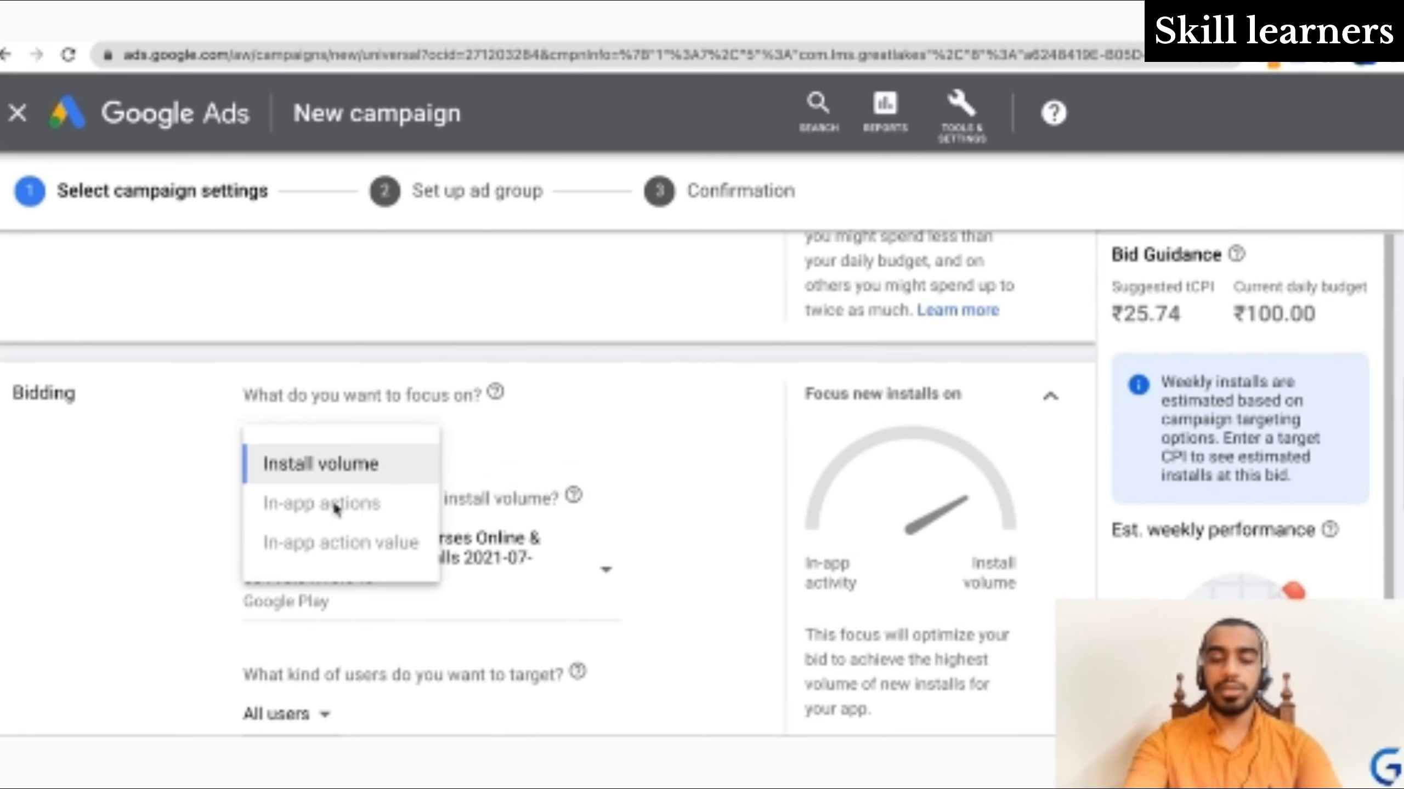
pyautogui.moveTo(346, 557)
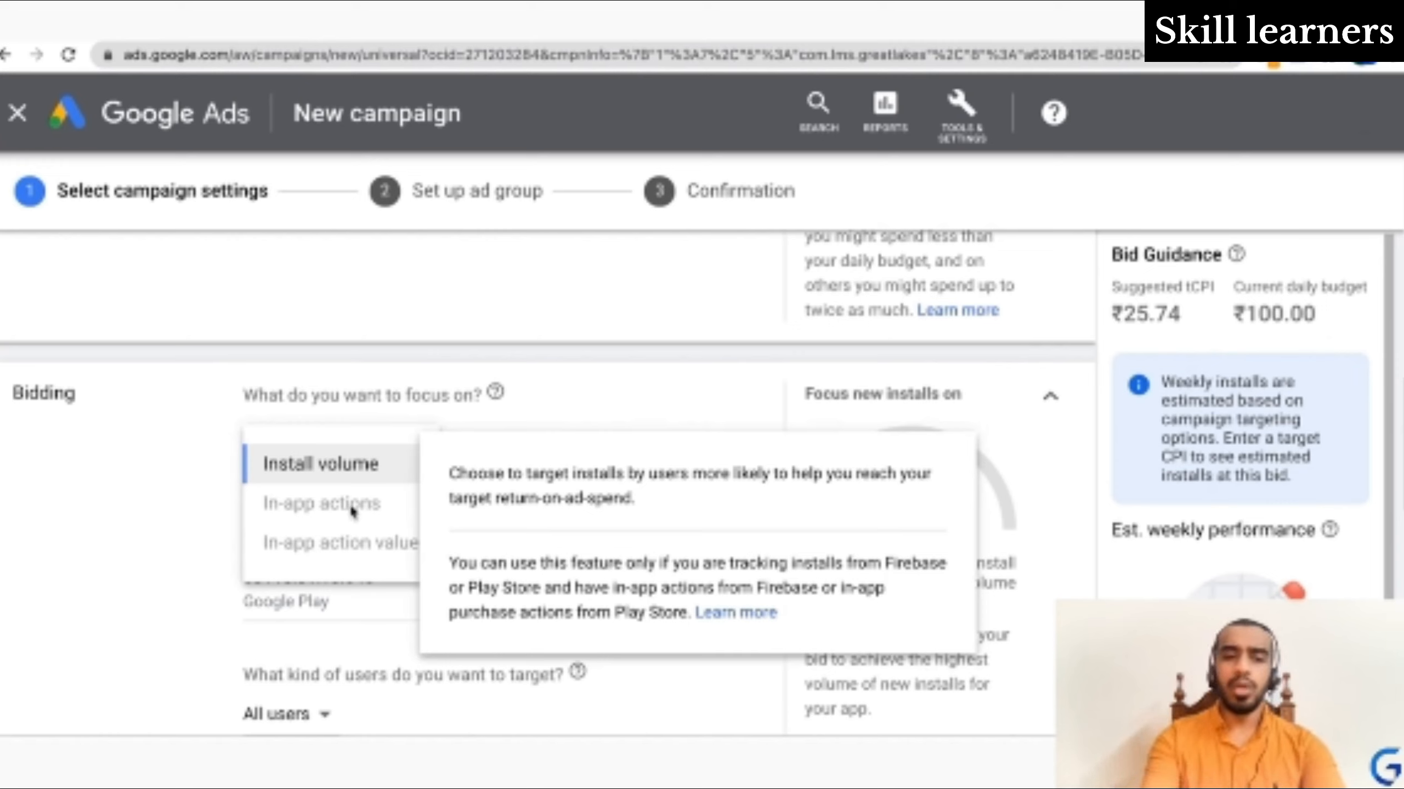
pyautogui.moveTo(348, 504)
pyautogui.click(210, 496)
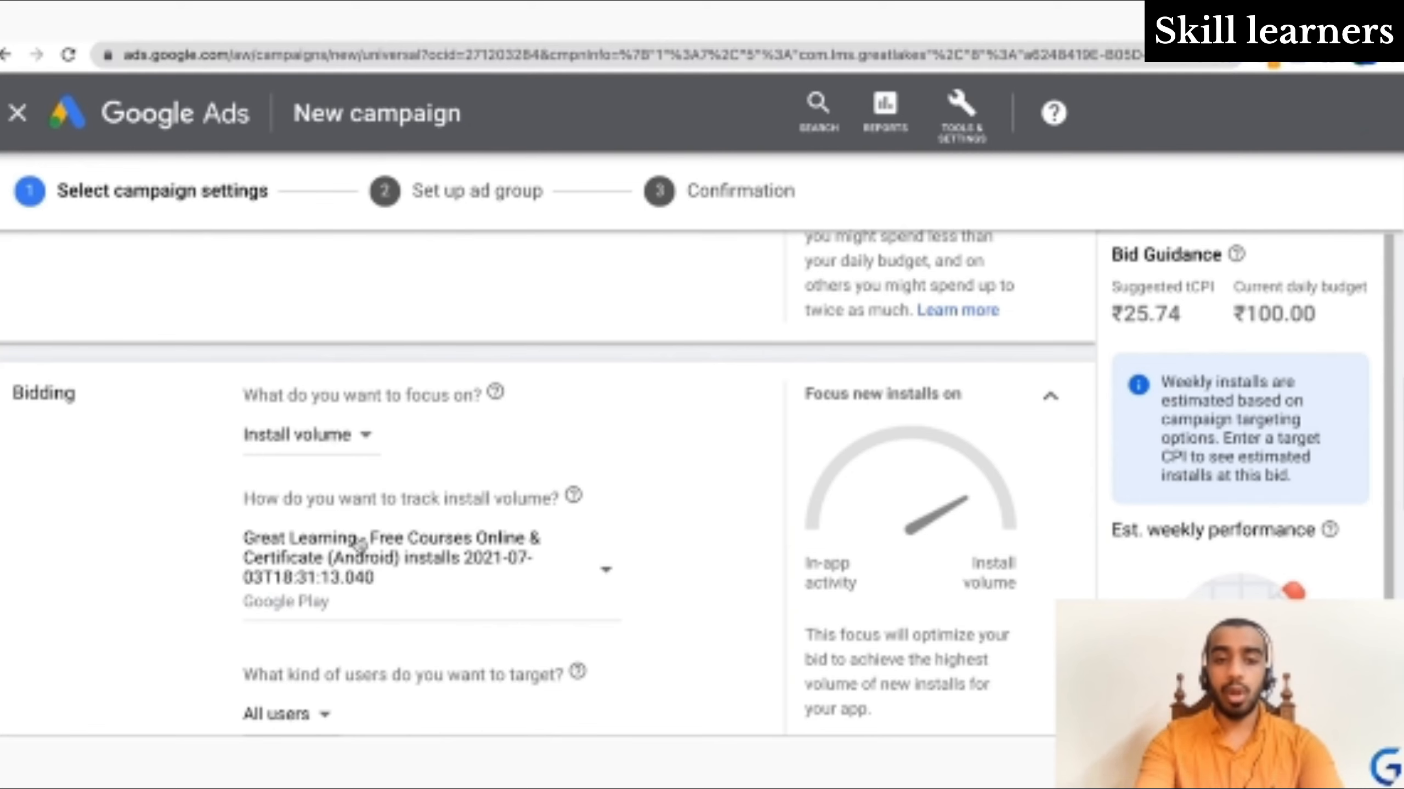
# Review the available sources for tracking the campaign's install volume
pyautogui.click(516, 572)
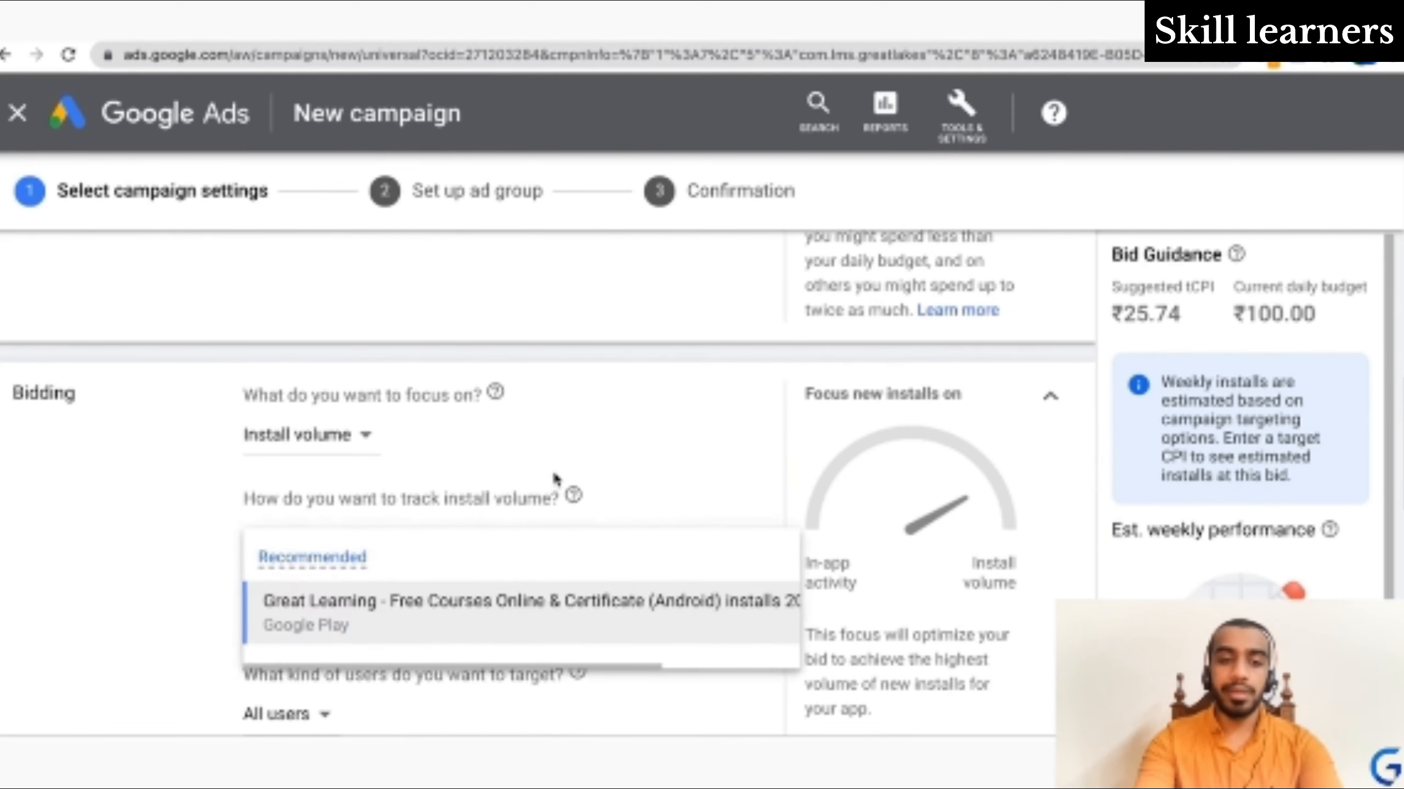
pyautogui.scroll(-5, 555, 479)
pyautogui.click(448, 304)
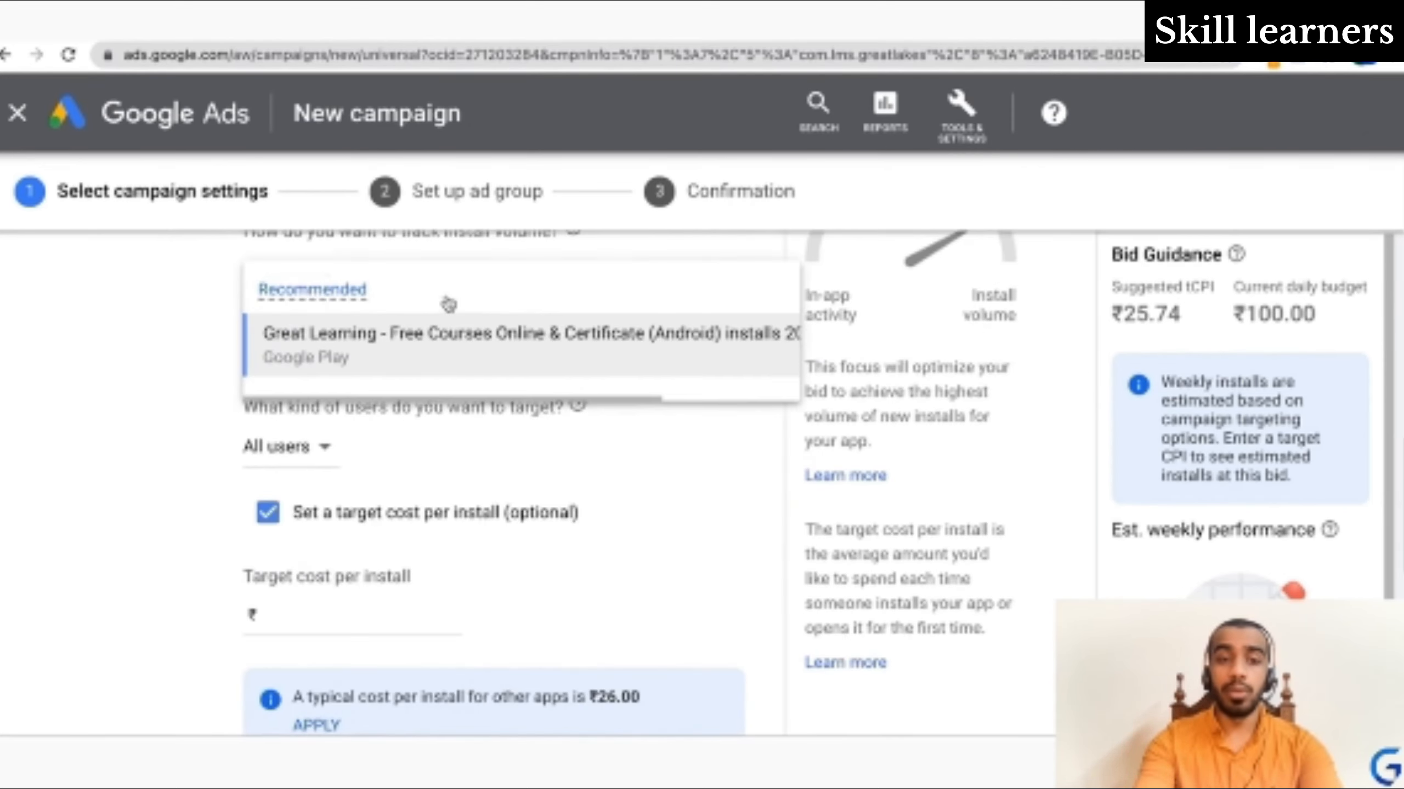
pyautogui.click(138, 427)
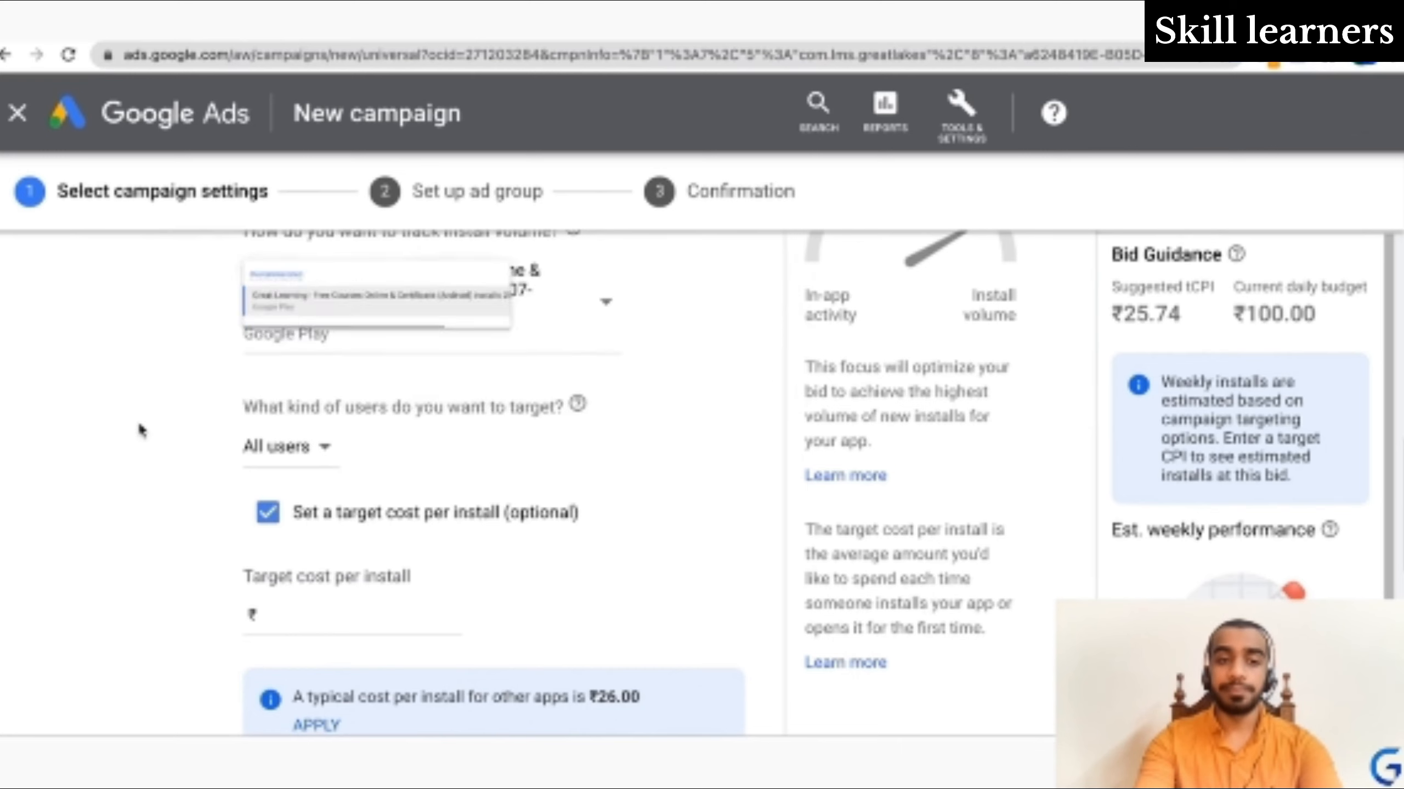
# Compare the target user options, All users and Users likely to perform an in-app action, and read what the latter requires
pyautogui.click(282, 451)
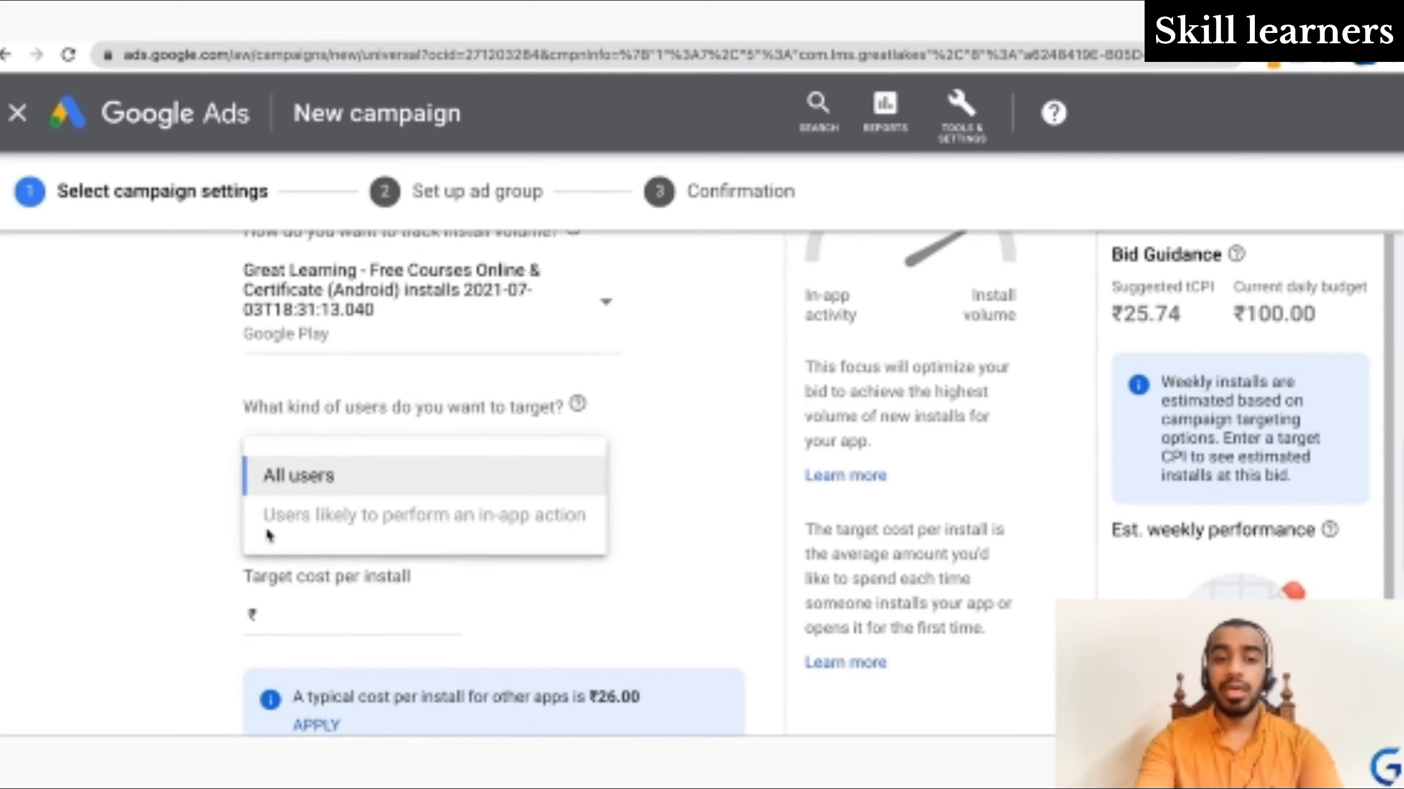
pyautogui.click(297, 467)
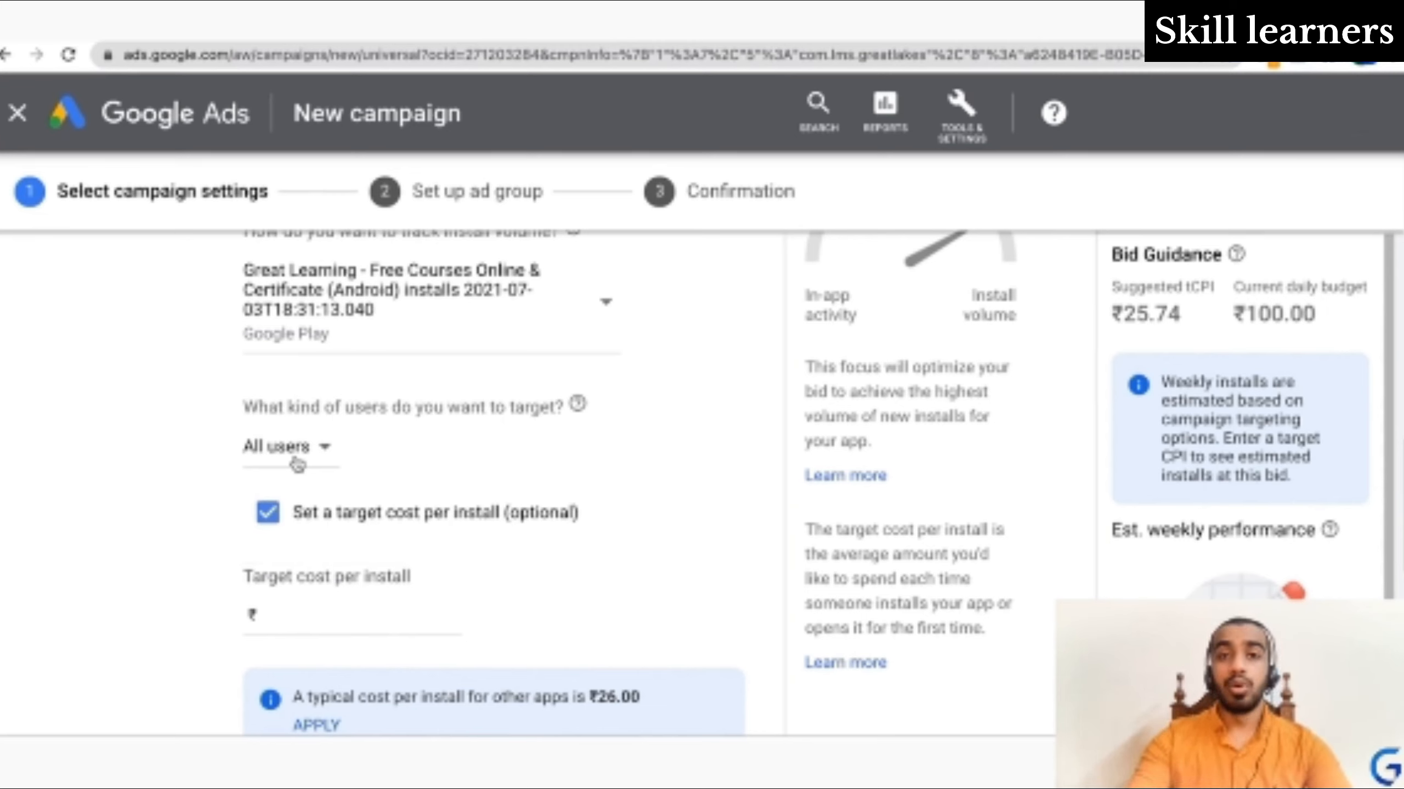
pyautogui.click(297, 467)
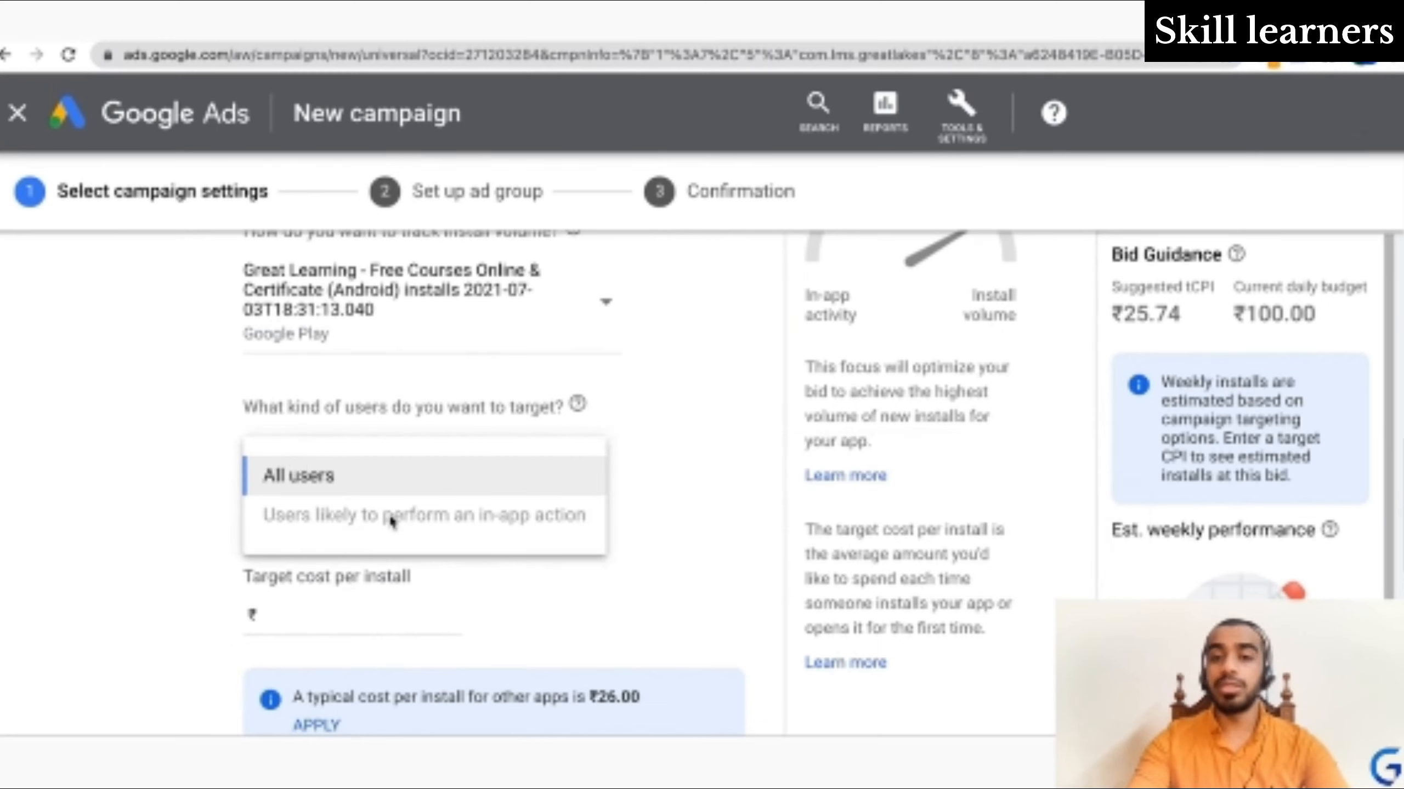
pyautogui.moveTo(390, 521)
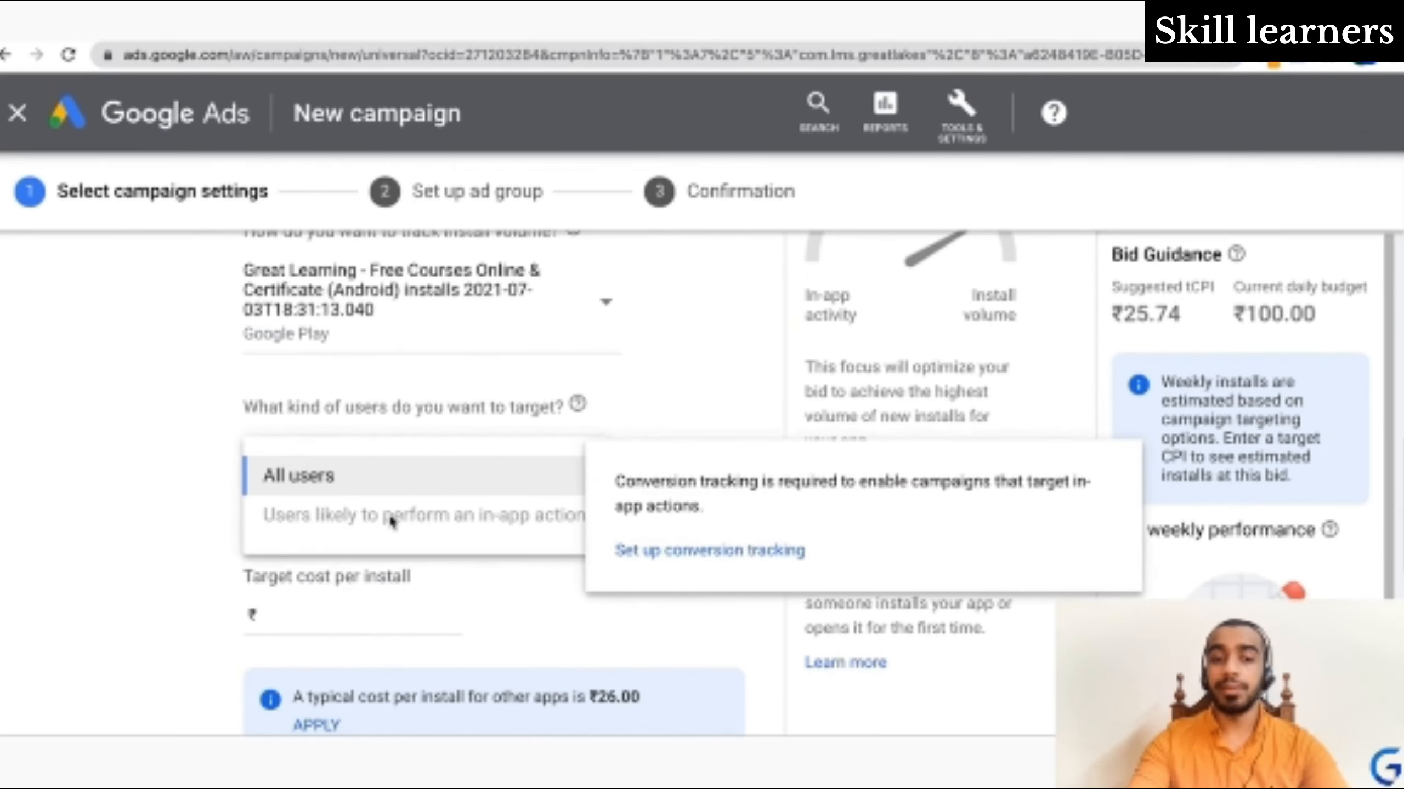
pyautogui.click(168, 514)
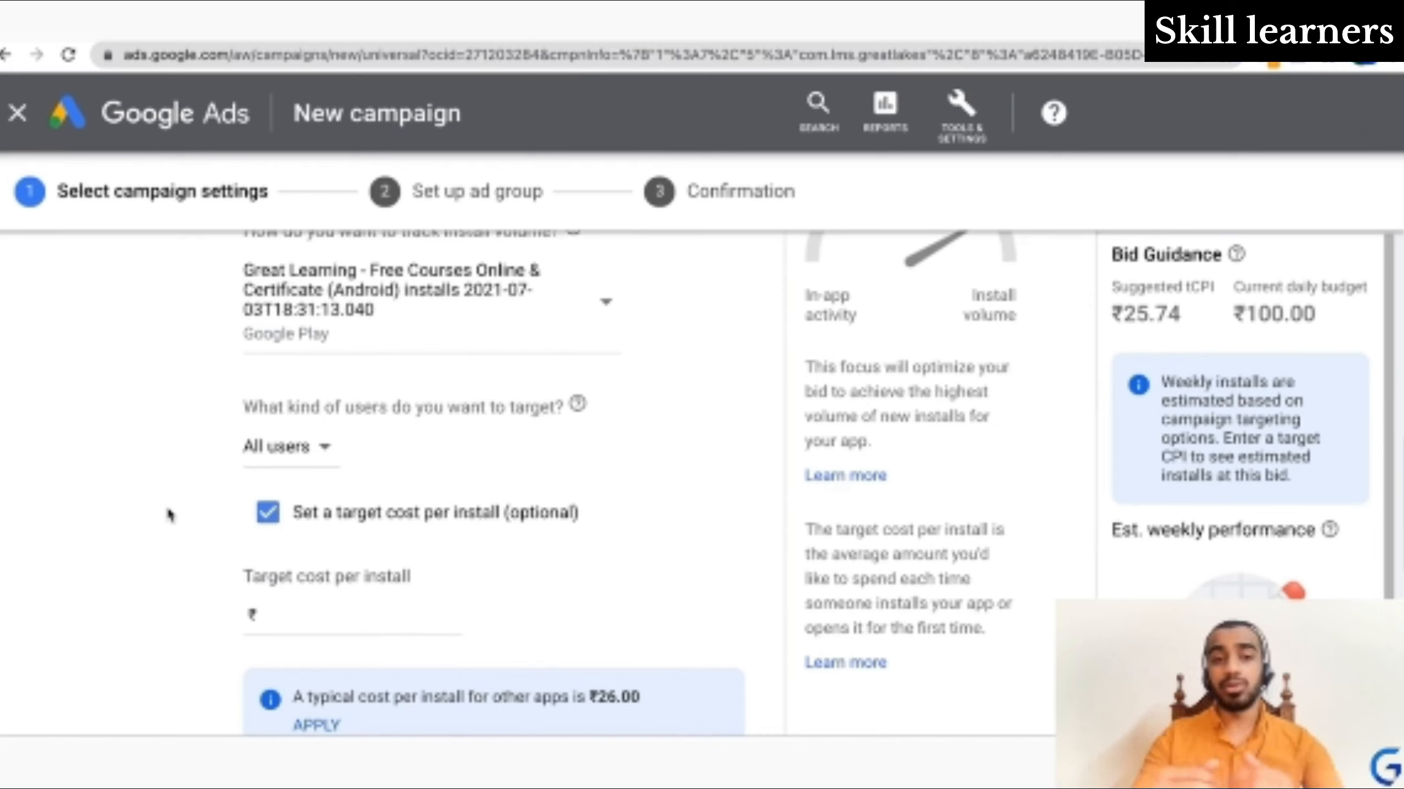
pyautogui.click(279, 448)
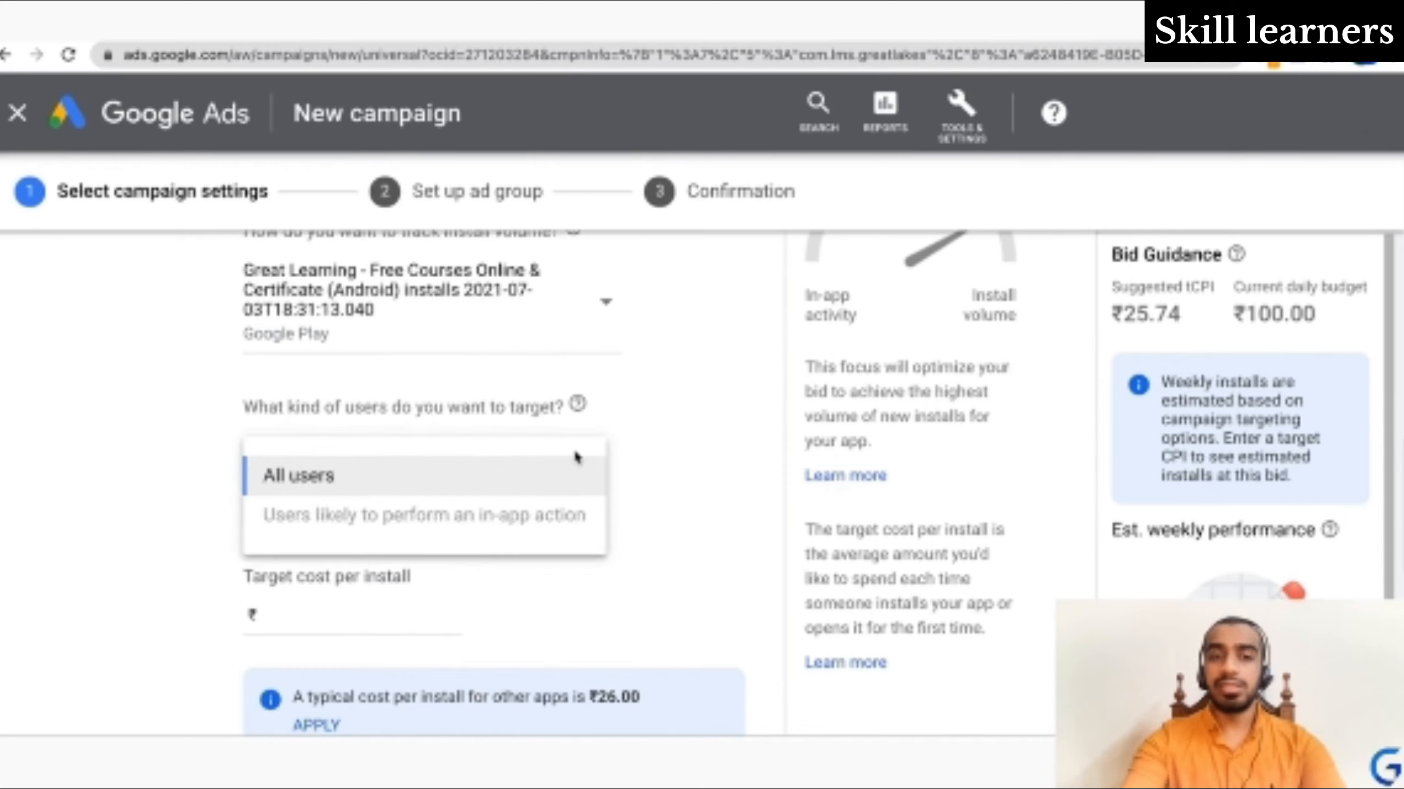
pyautogui.click(298, 474)
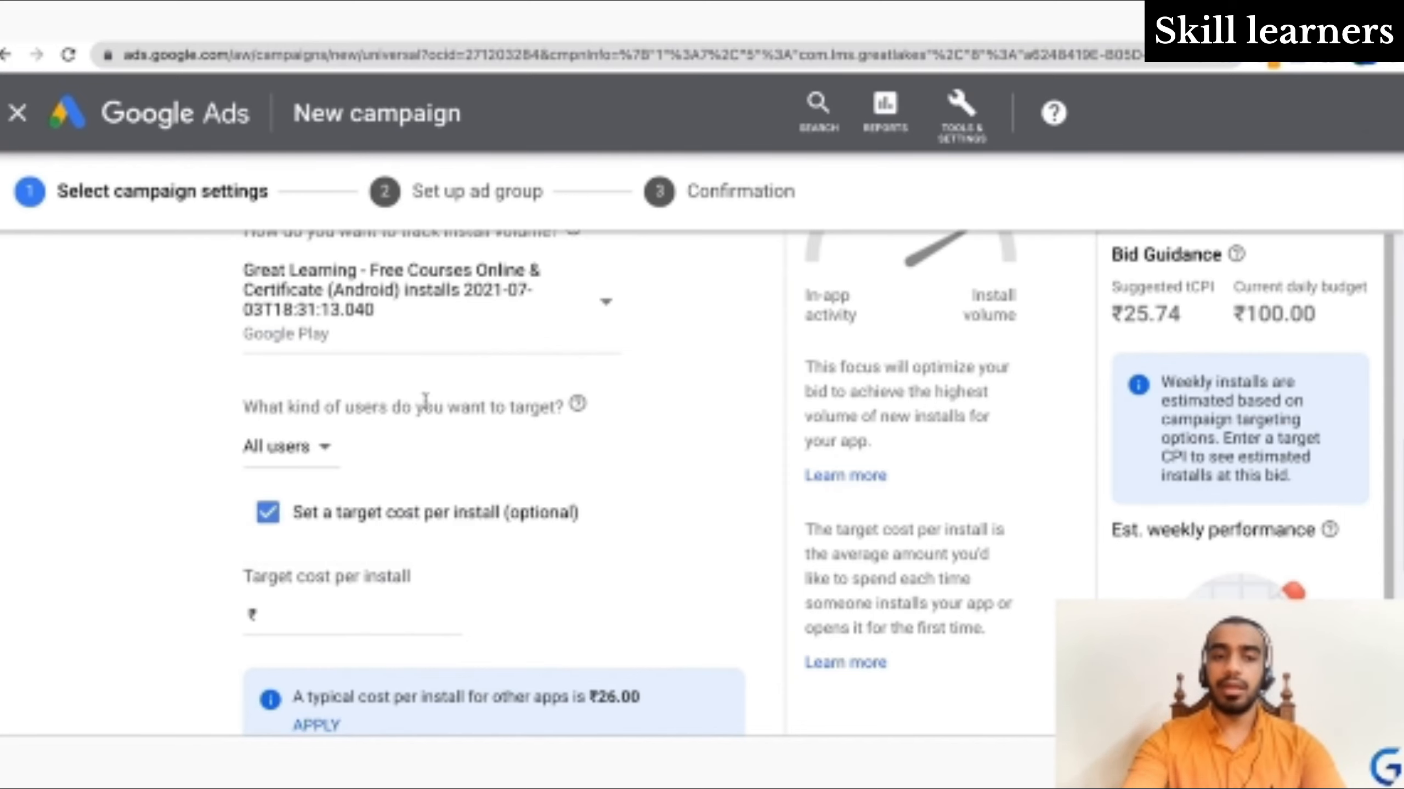
pyautogui.click(301, 460)
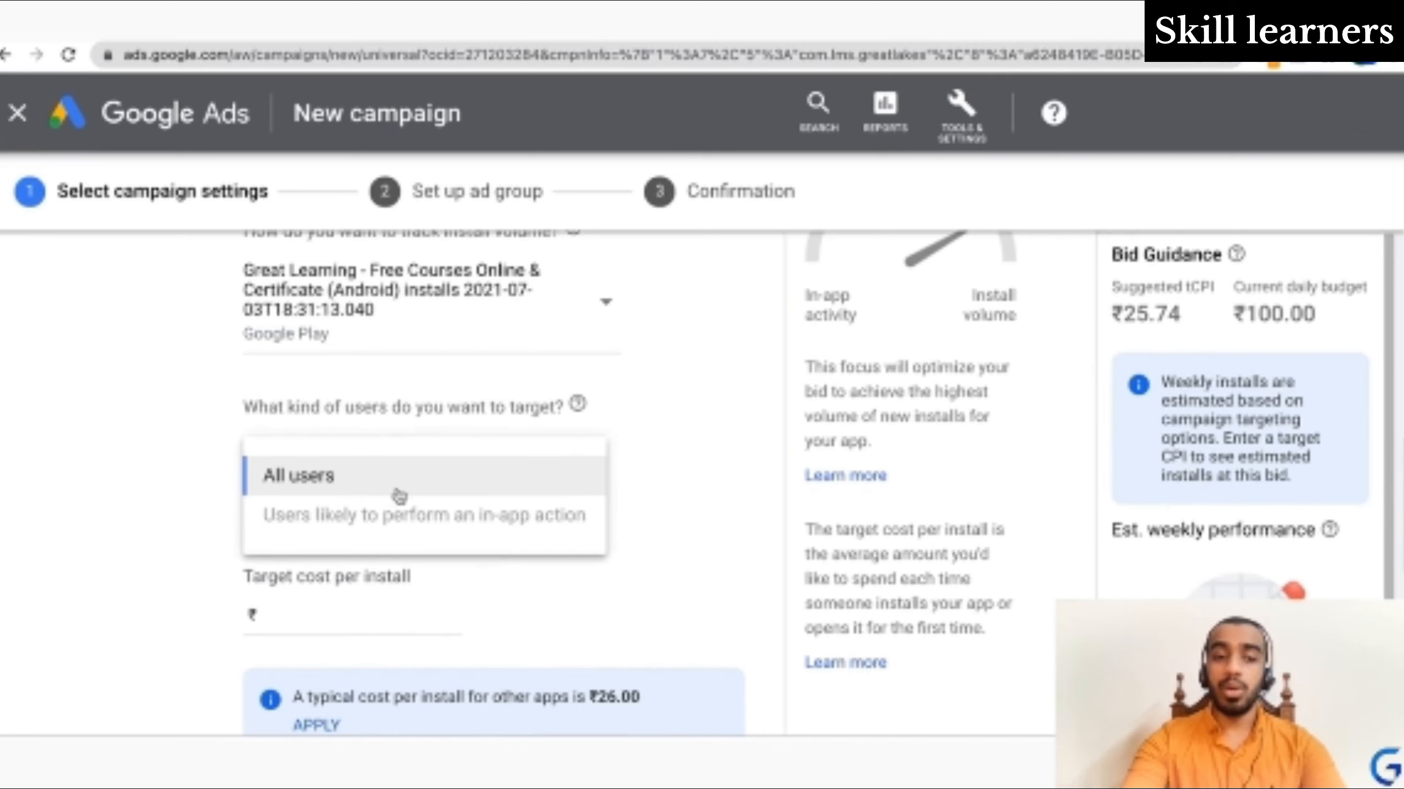
pyautogui.click(194, 525)
pyautogui.click(301, 467)
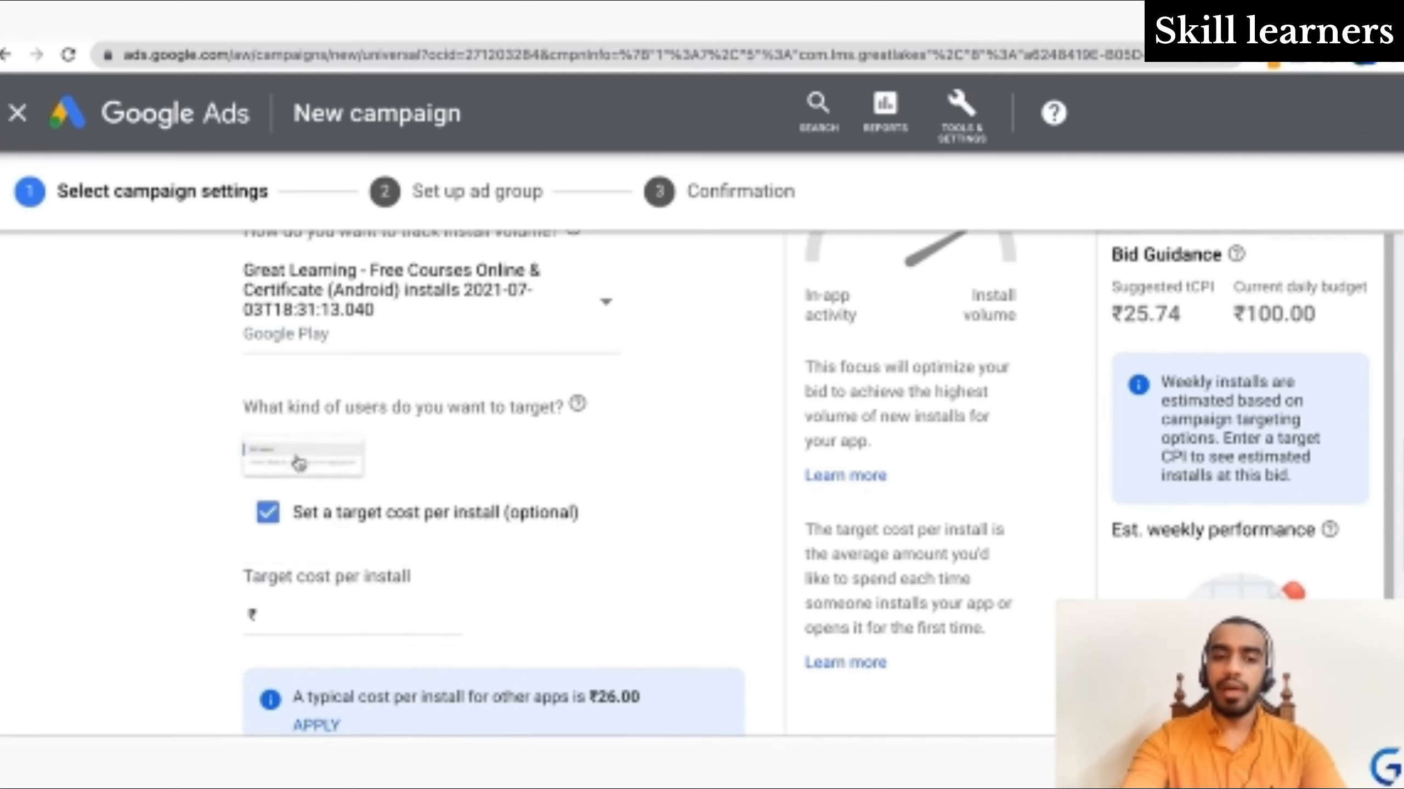
pyautogui.moveTo(415, 528)
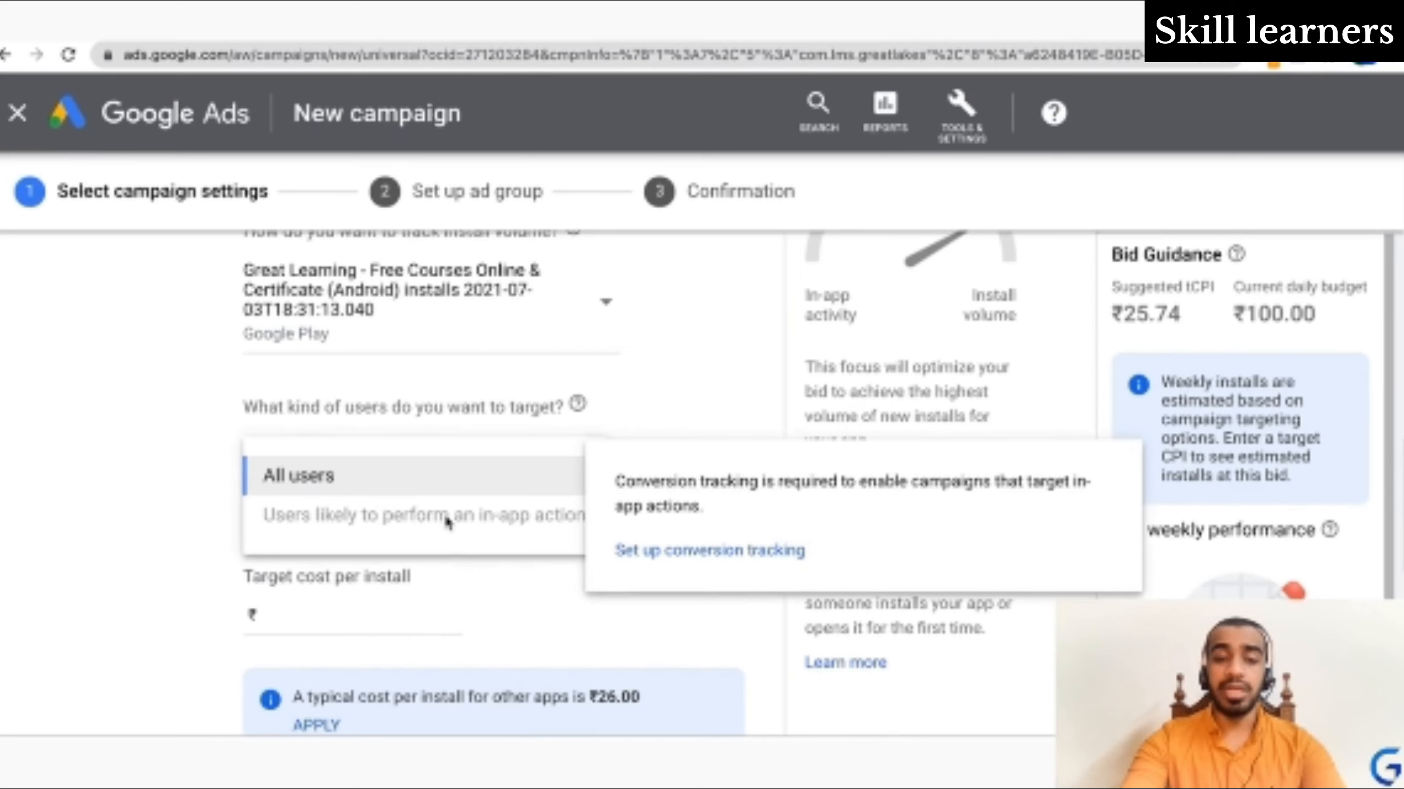
pyautogui.click(163, 492)
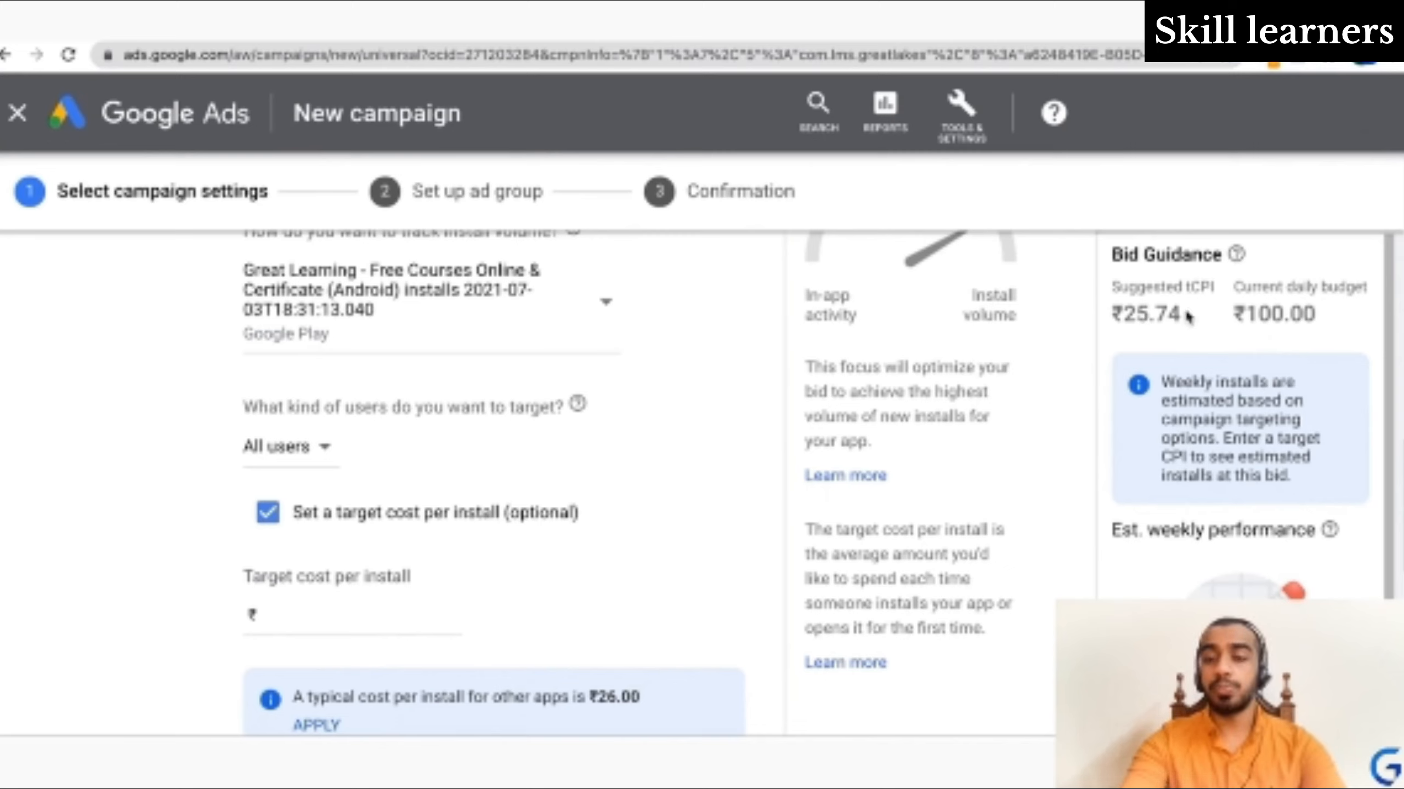
# Try the suggested ₹26.00 target cost per install and turn off the optional target cost per install
pyautogui.scroll(-1, 484, 499)
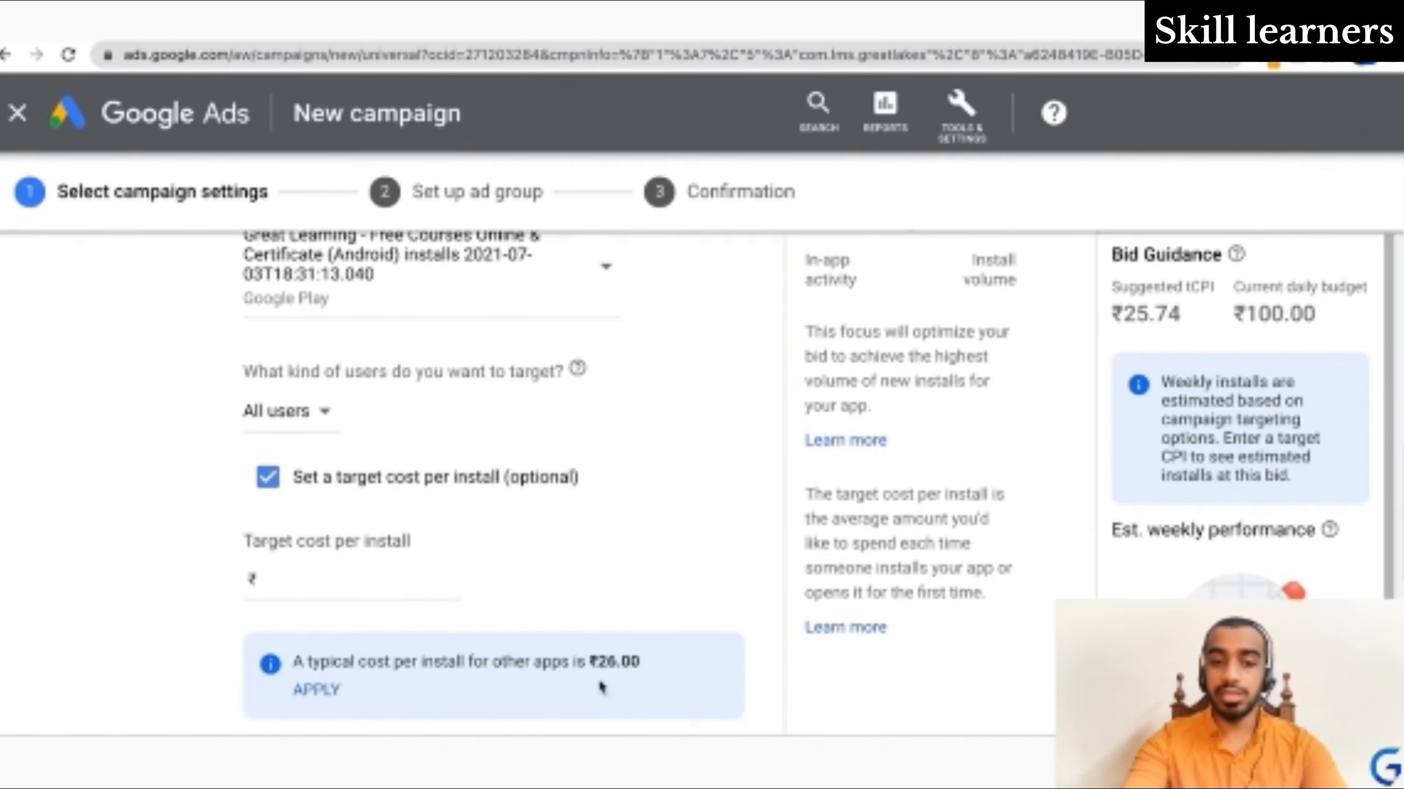
pyautogui.click(317, 692)
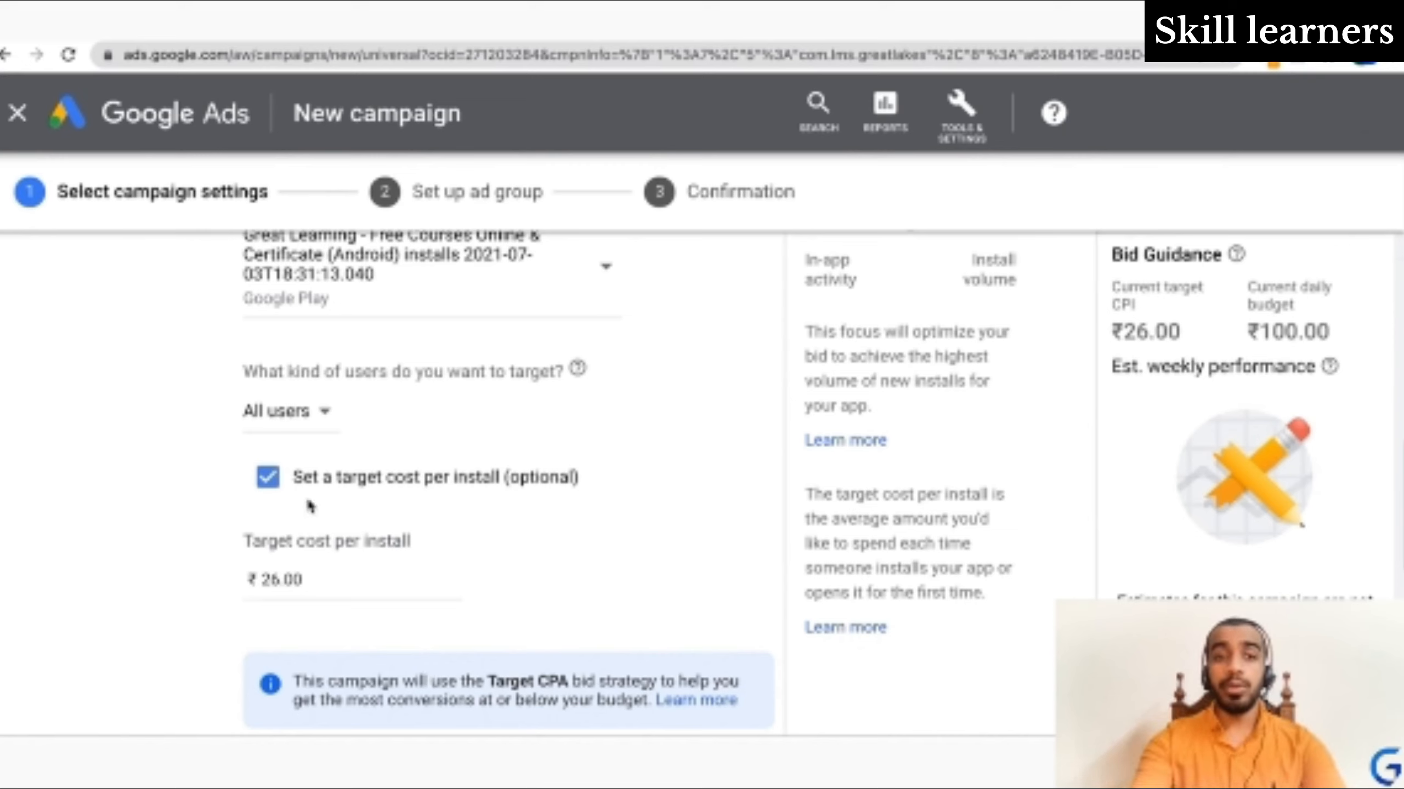
pyautogui.click(267, 478)
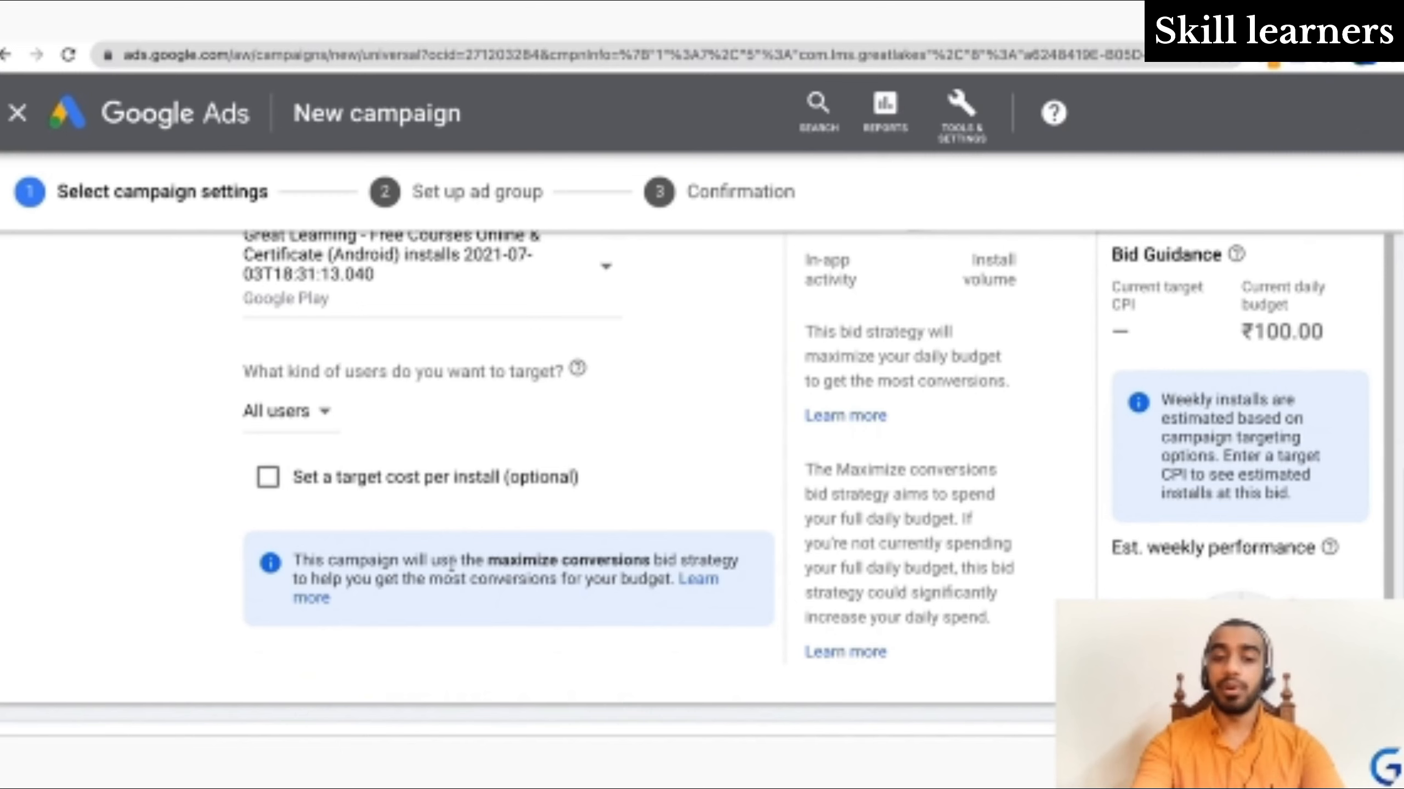
# Give the campaign an end date of Jul 20, 2021 in the start and end dates settings
pyautogui.scroll(-3, 451, 564)
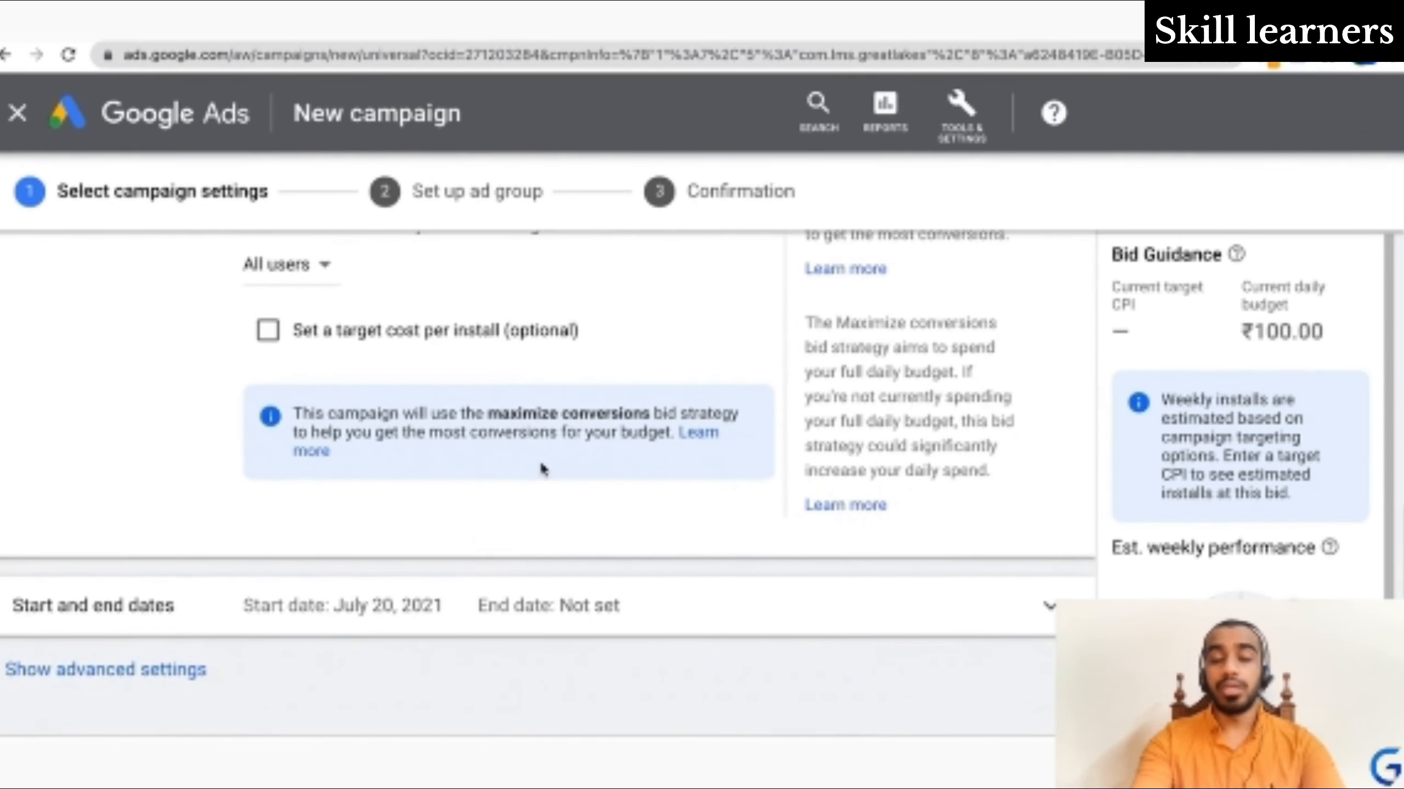
pyautogui.scroll(-2, 636, 511)
pyautogui.click(636, 511)
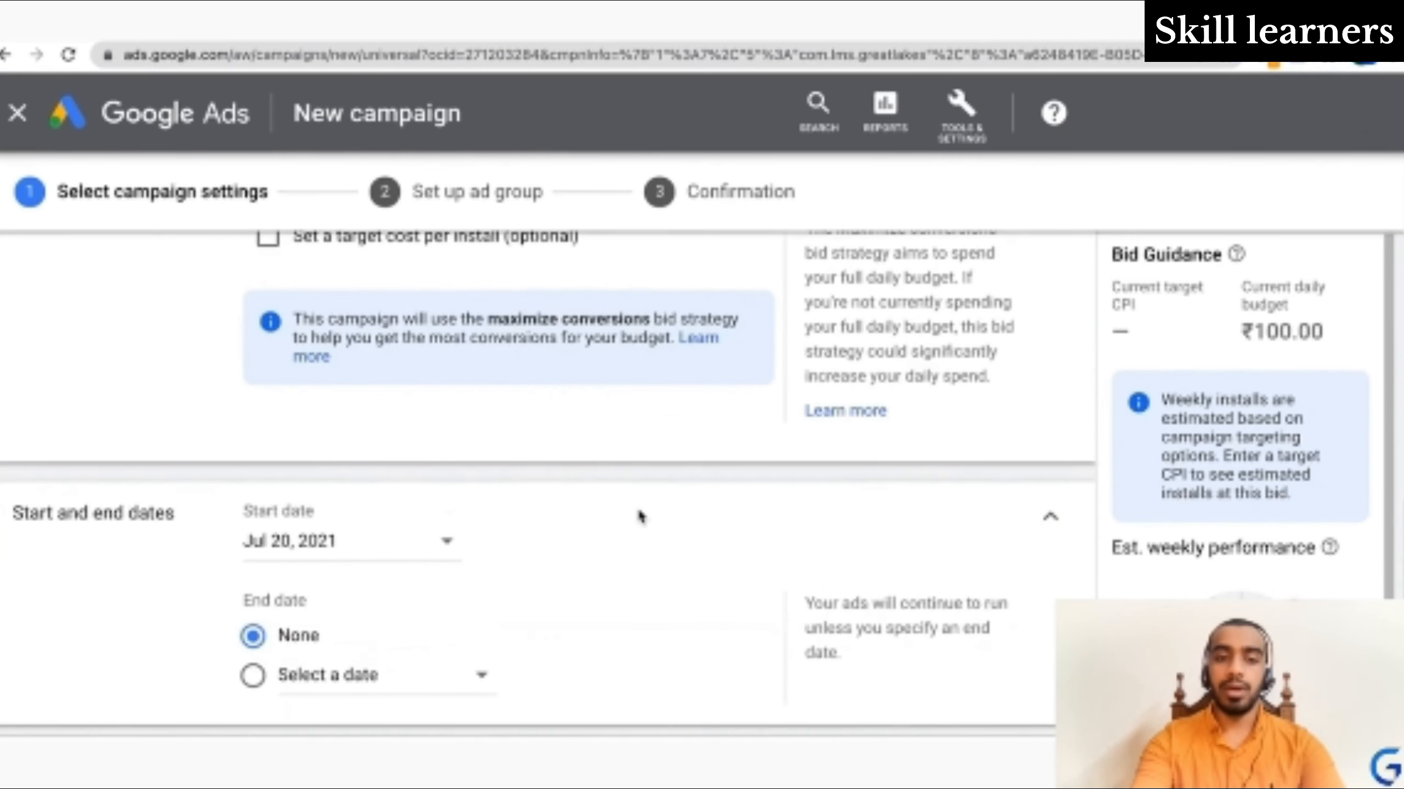
pyautogui.scroll(-5, 636, 511)
pyautogui.click(253, 435)
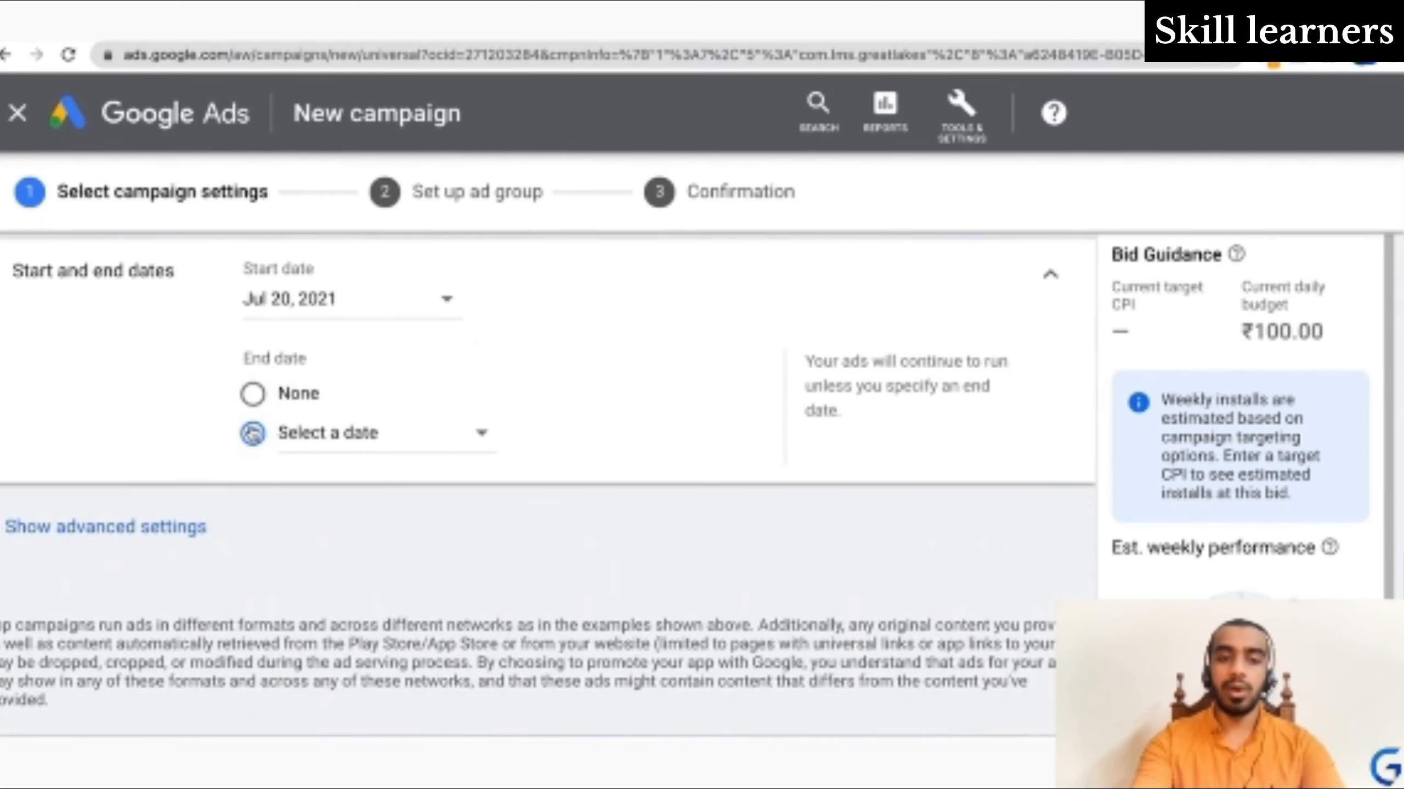
pyautogui.click(349, 452)
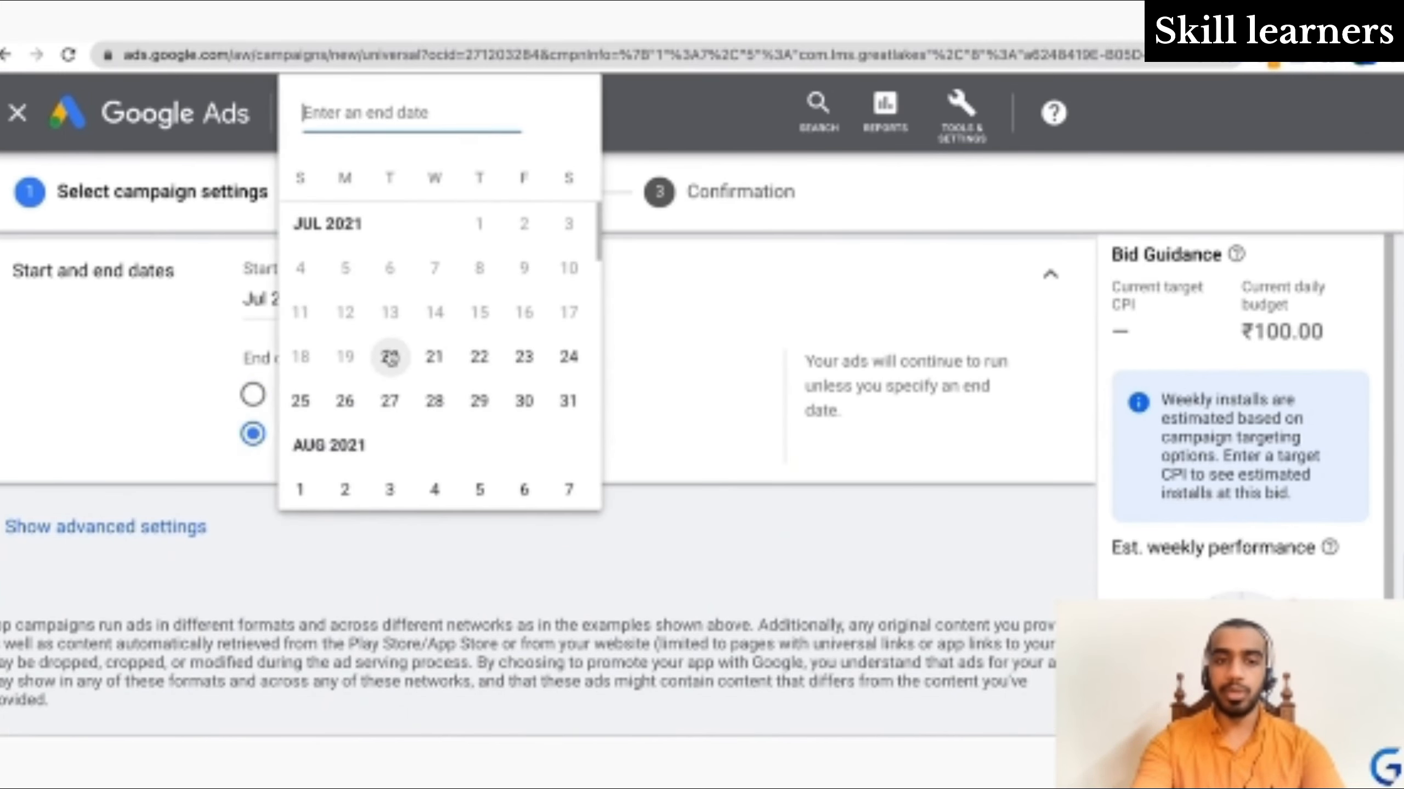
pyautogui.click(389, 355)
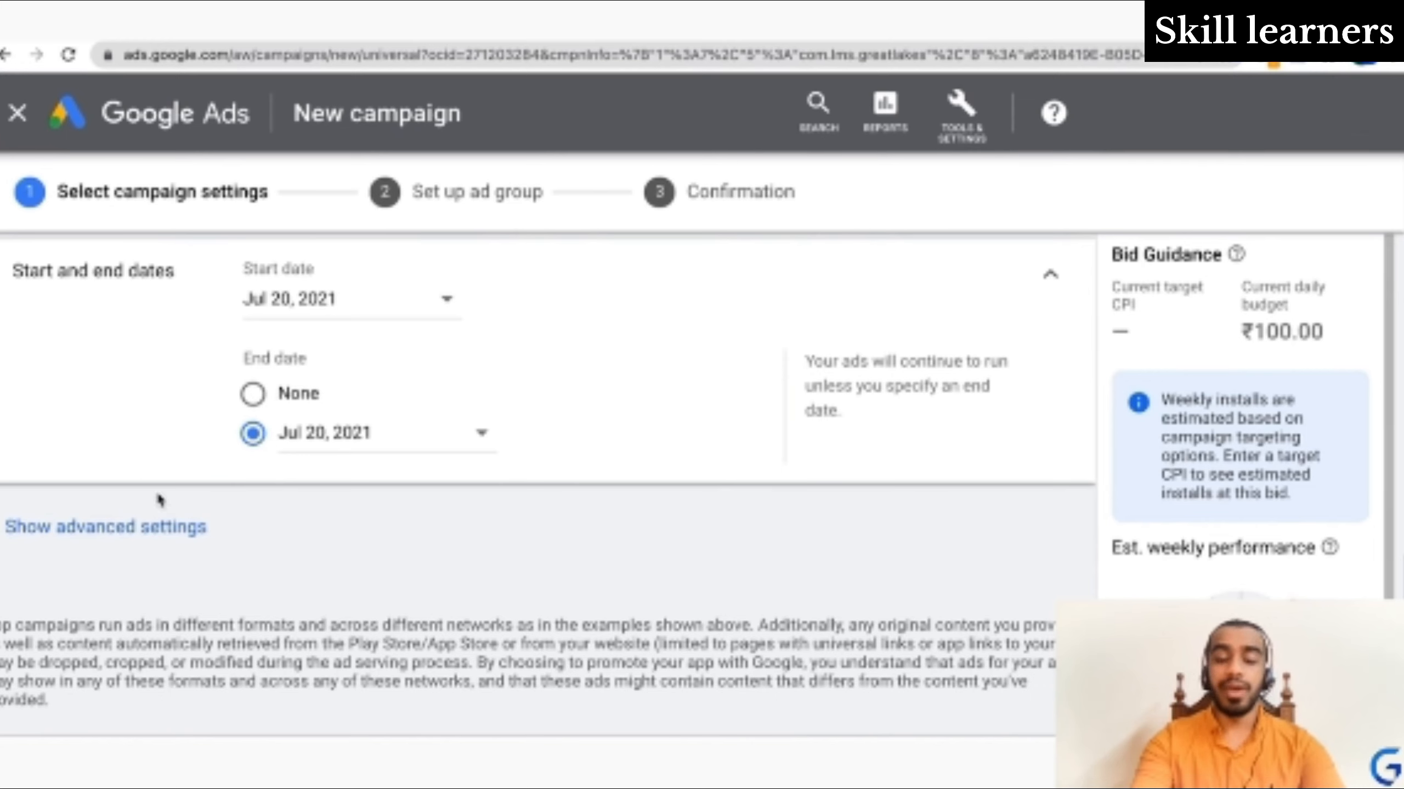
# Show the advanced settings to review the data feed option, and save the campaign settings to continue to the ad group setup
pyautogui.click(367, 517)
pyautogui.scroll(2, 367, 509)
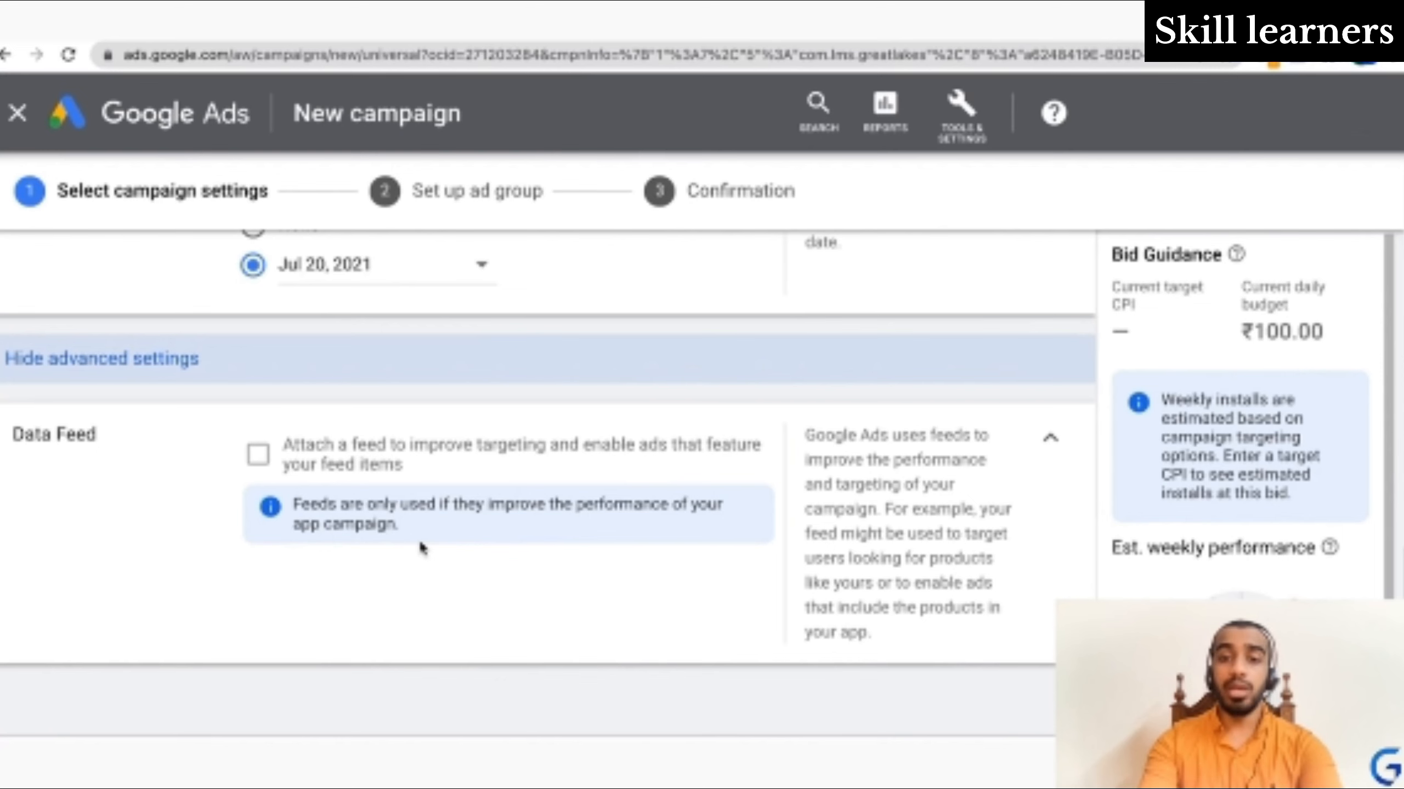
pyautogui.scroll(-2, 420, 547)
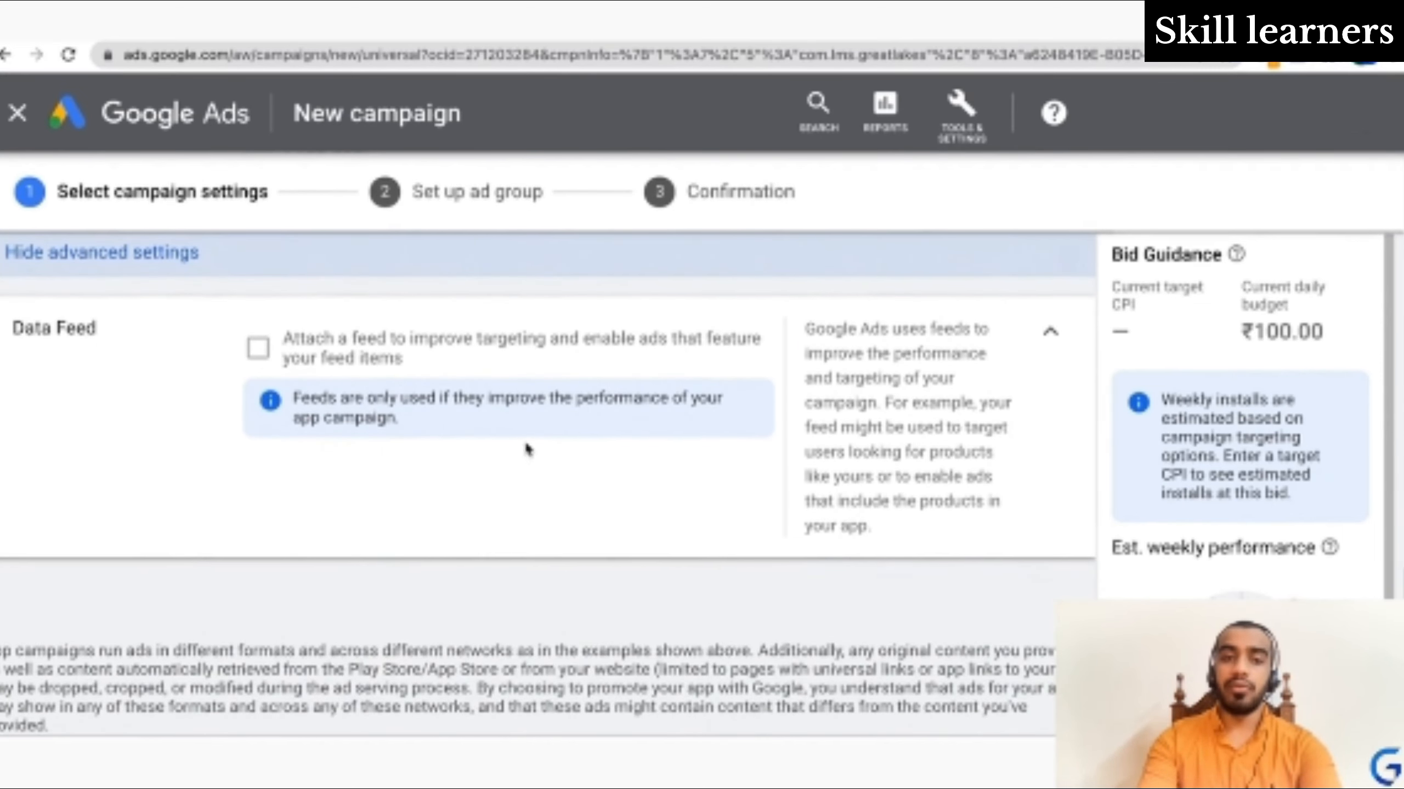
pyautogui.scroll(5, 533, 454)
pyautogui.scroll(-9, 533, 452)
pyautogui.click(84, 565)
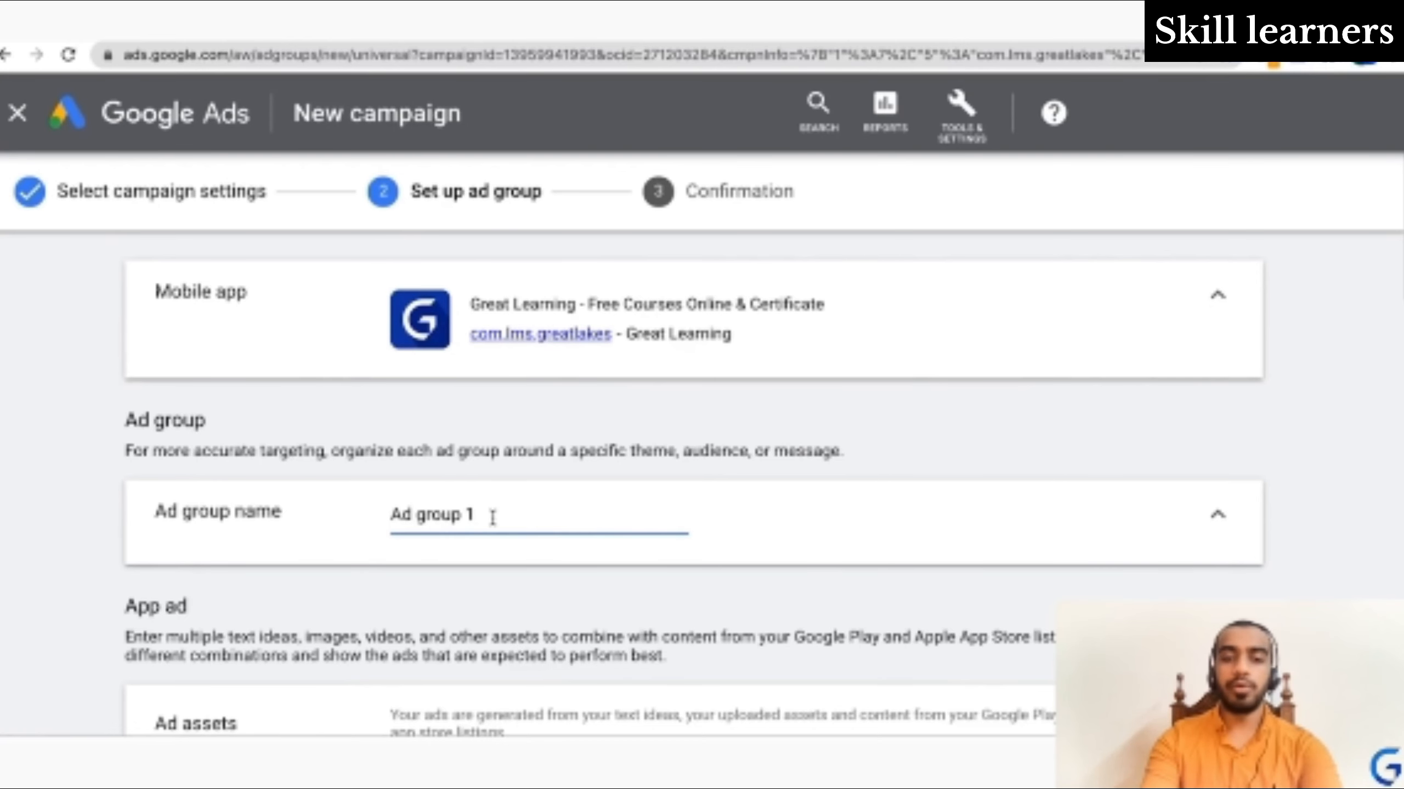
# Rename the ad group as "Digital Marketing Courses"
pyautogui.tripleClick(493, 515)
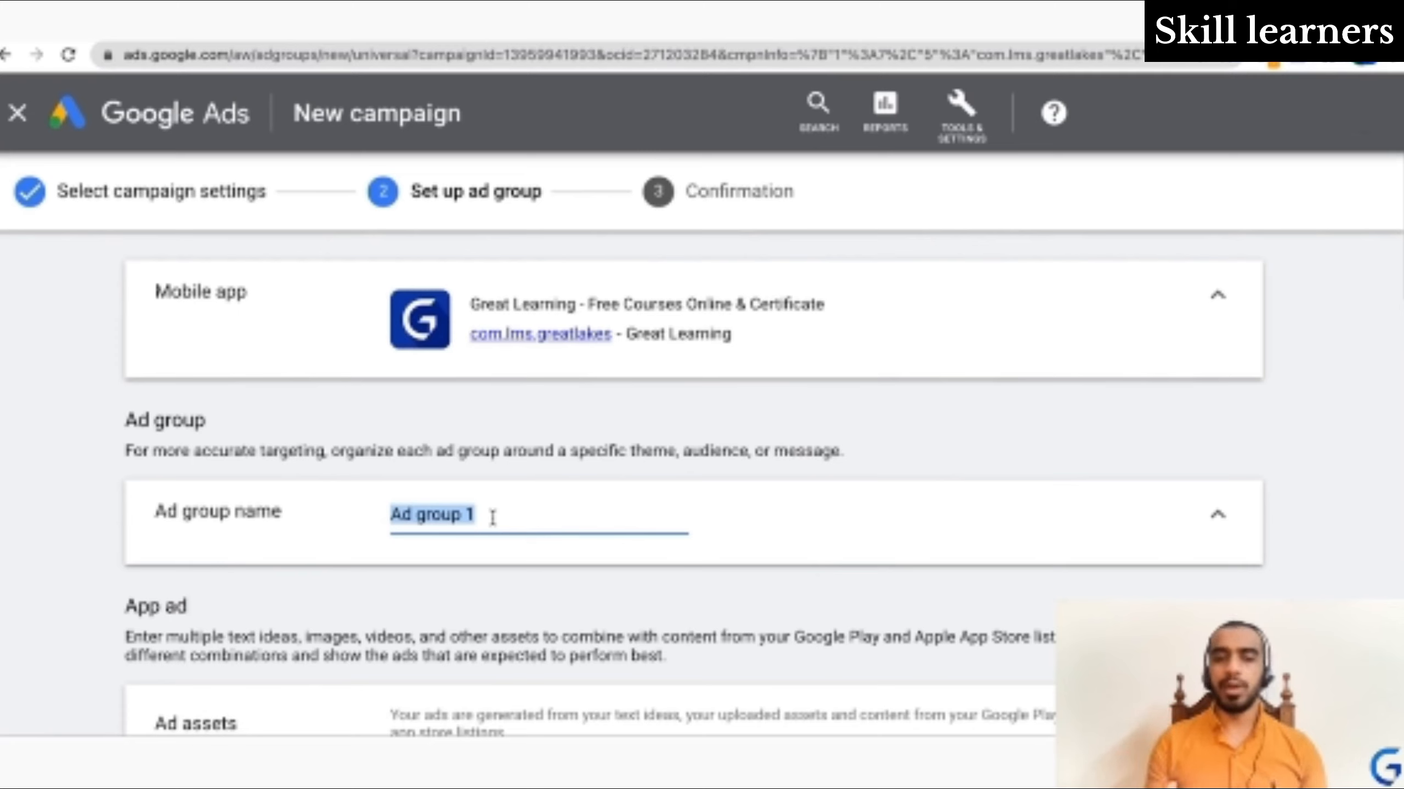
pyautogui.write('Di')
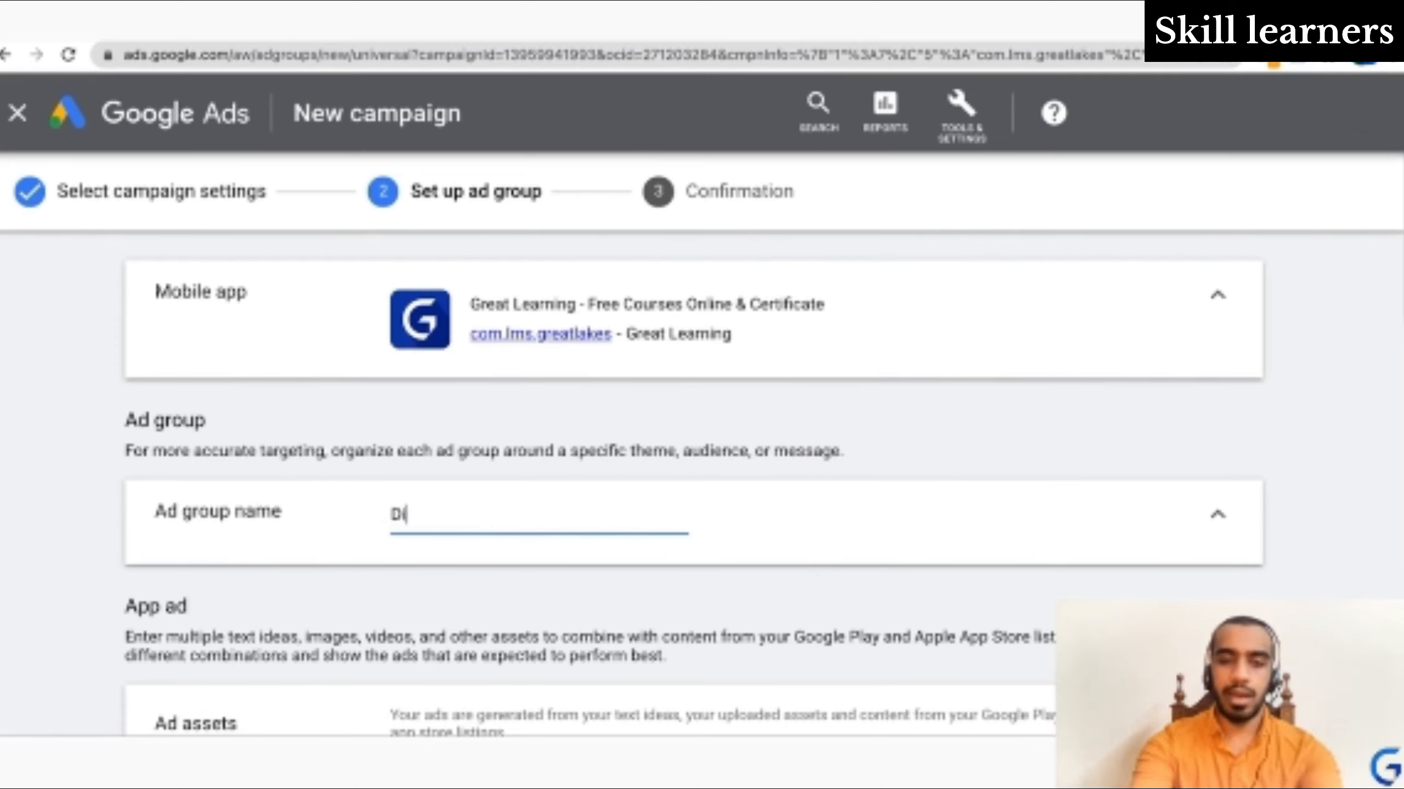
pyautogui.write('gital M')
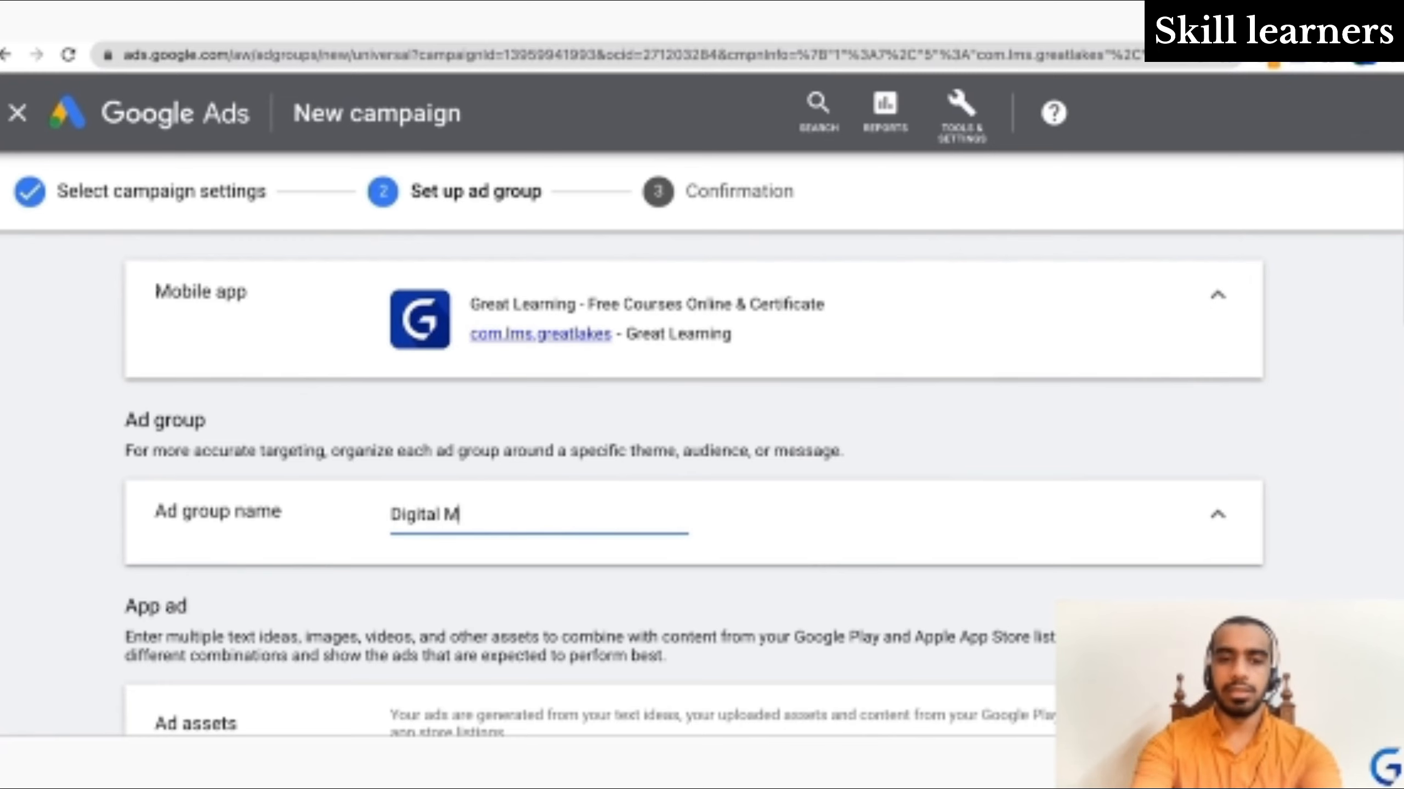
pyautogui.write('arketing Courses')
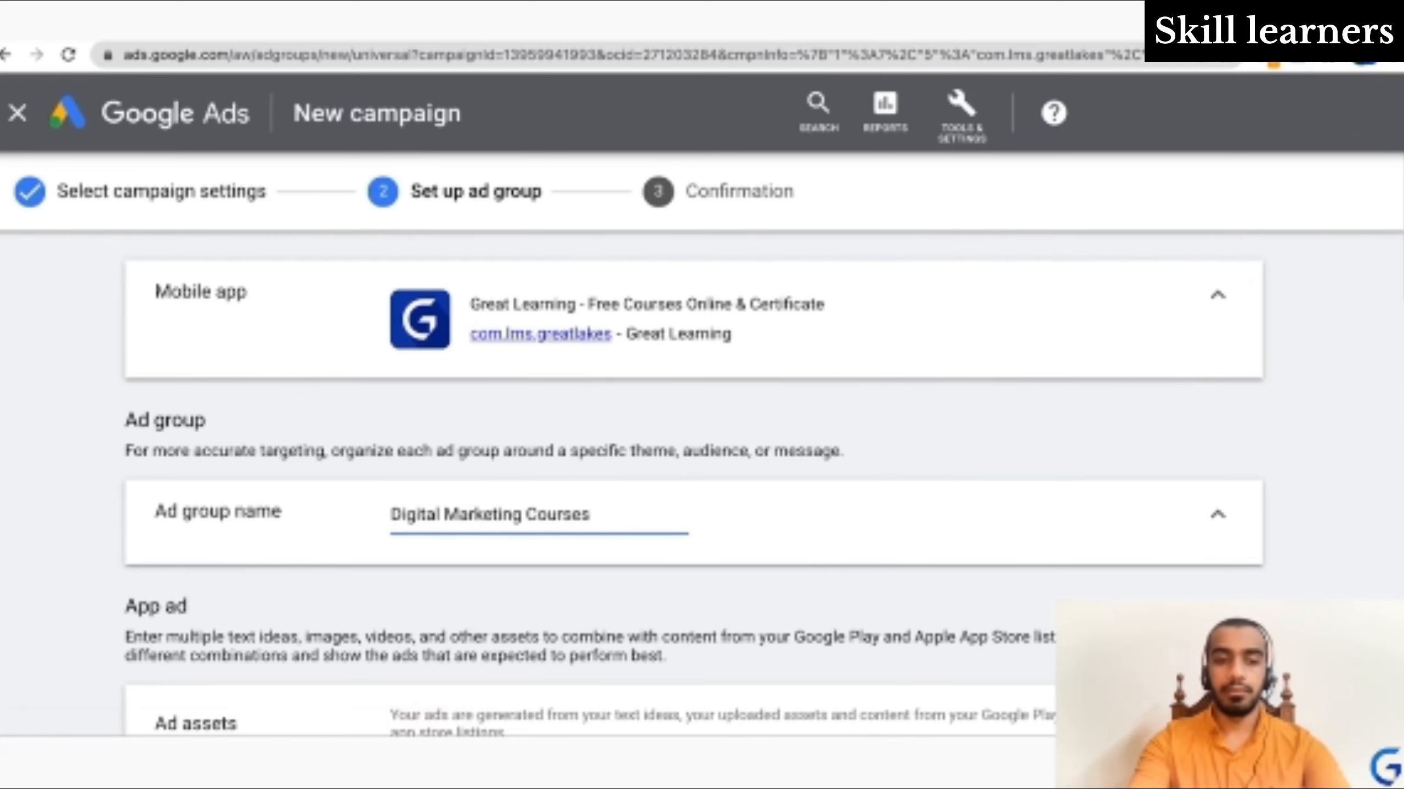
# Review the app ad's asset options for headlines, descriptions, images, videos and HTML5, along with the ad preview
pyautogui.scroll(-5, 694, 481)
pyautogui.scroll(-1, 694, 481)
pyautogui.scroll(3, 694, 481)
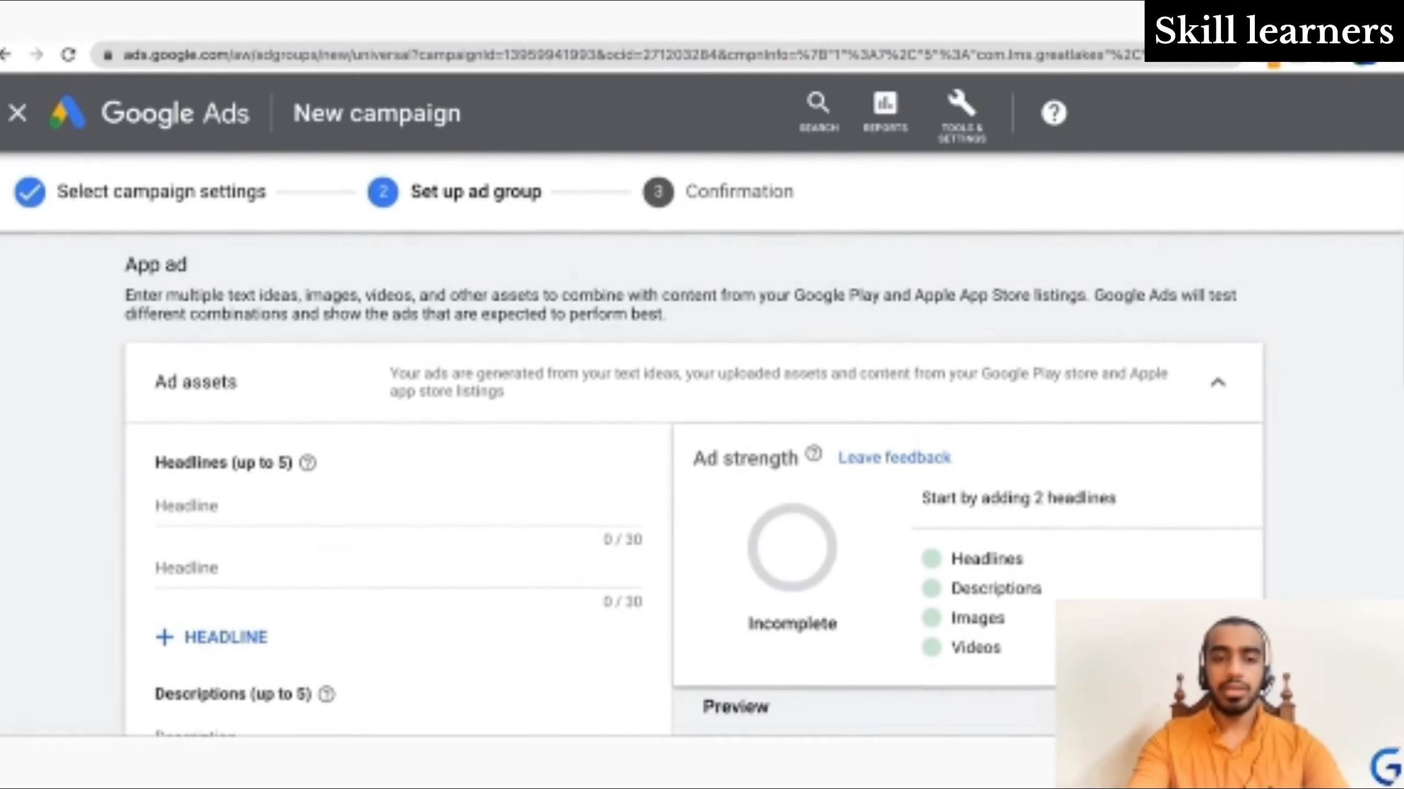
pyautogui.scroll(-3, 694, 481)
pyautogui.scroll(-1, 151, 453)
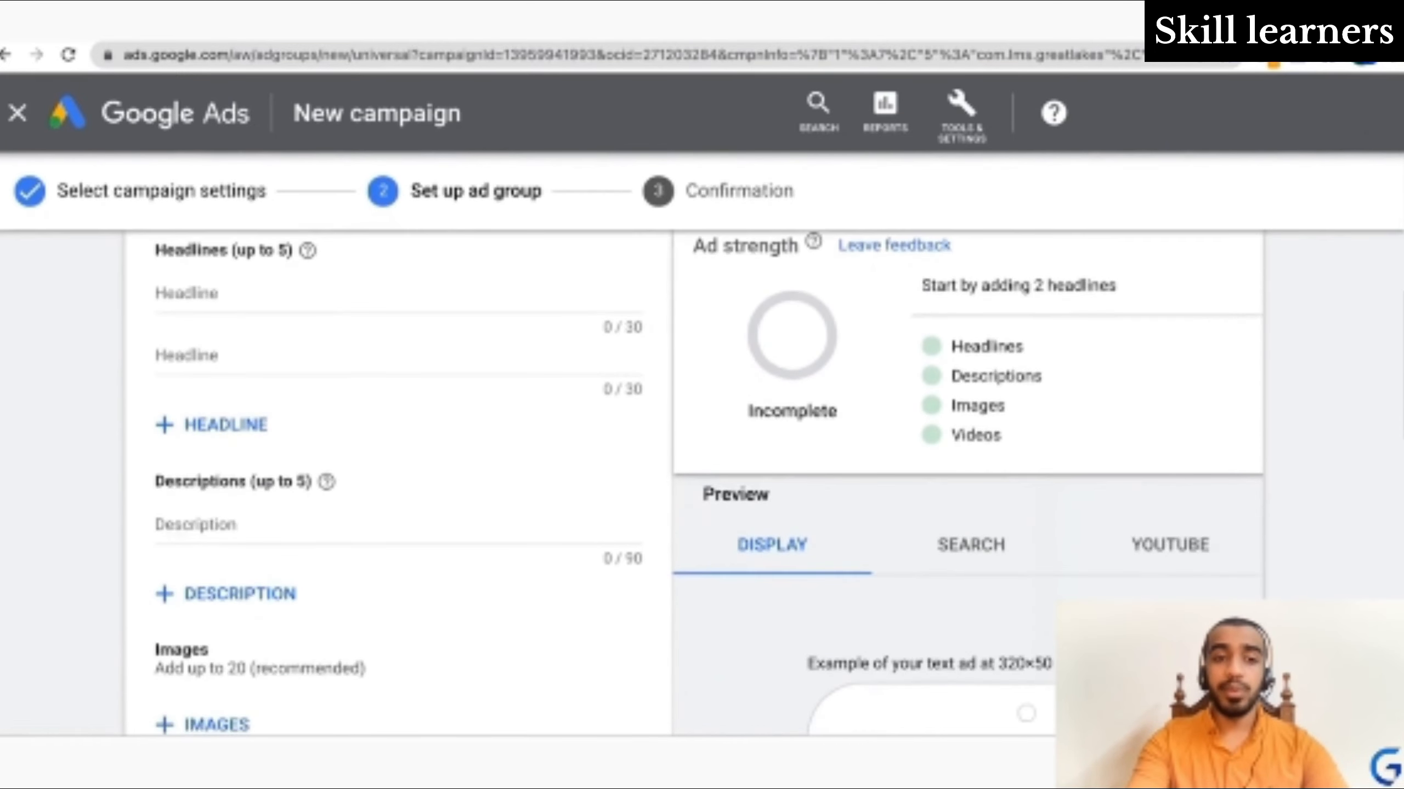
pyautogui.scroll(2, 150, 453)
pyautogui.scroll(-2, 150, 453)
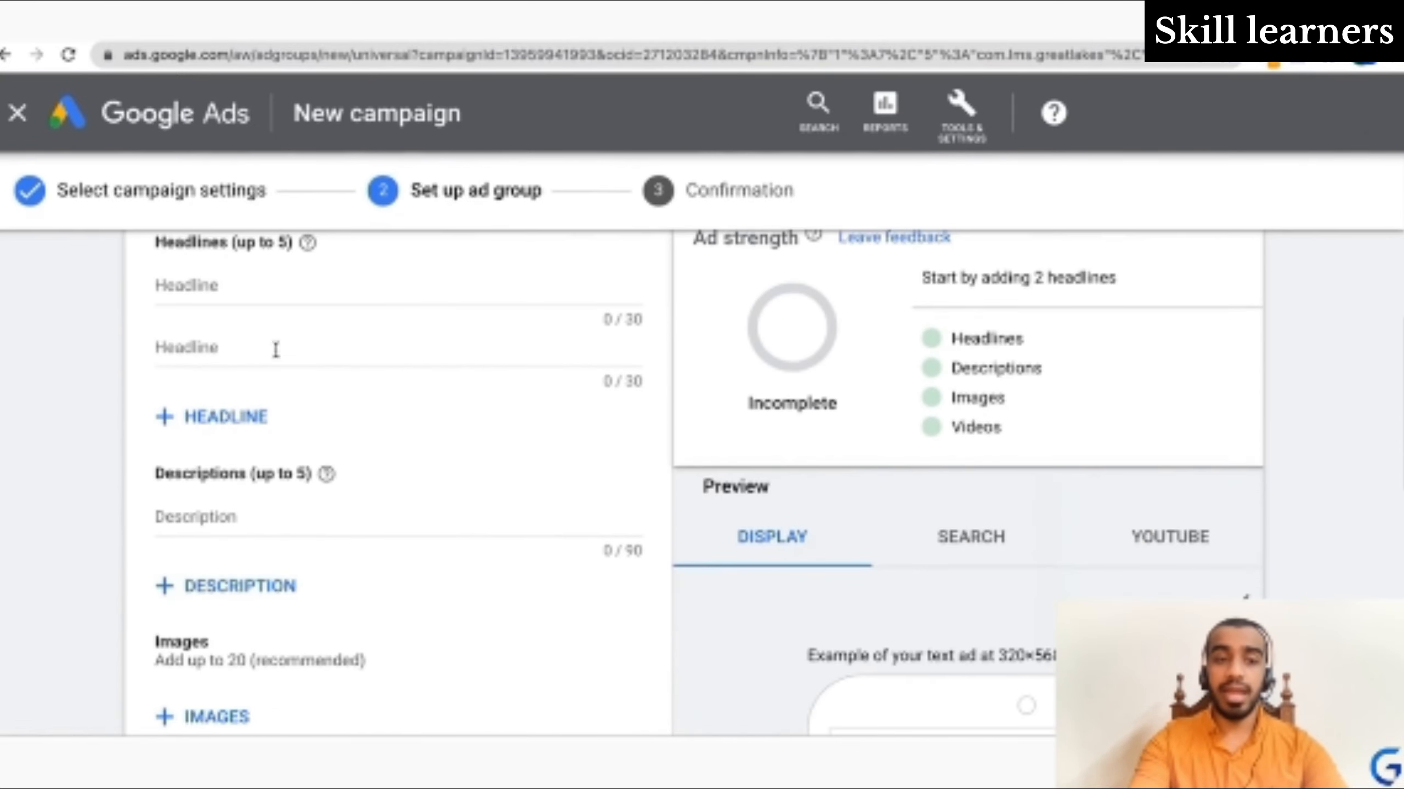
pyautogui.scroll(-1, 296, 536)
pyautogui.scroll(-1, 296, 536)
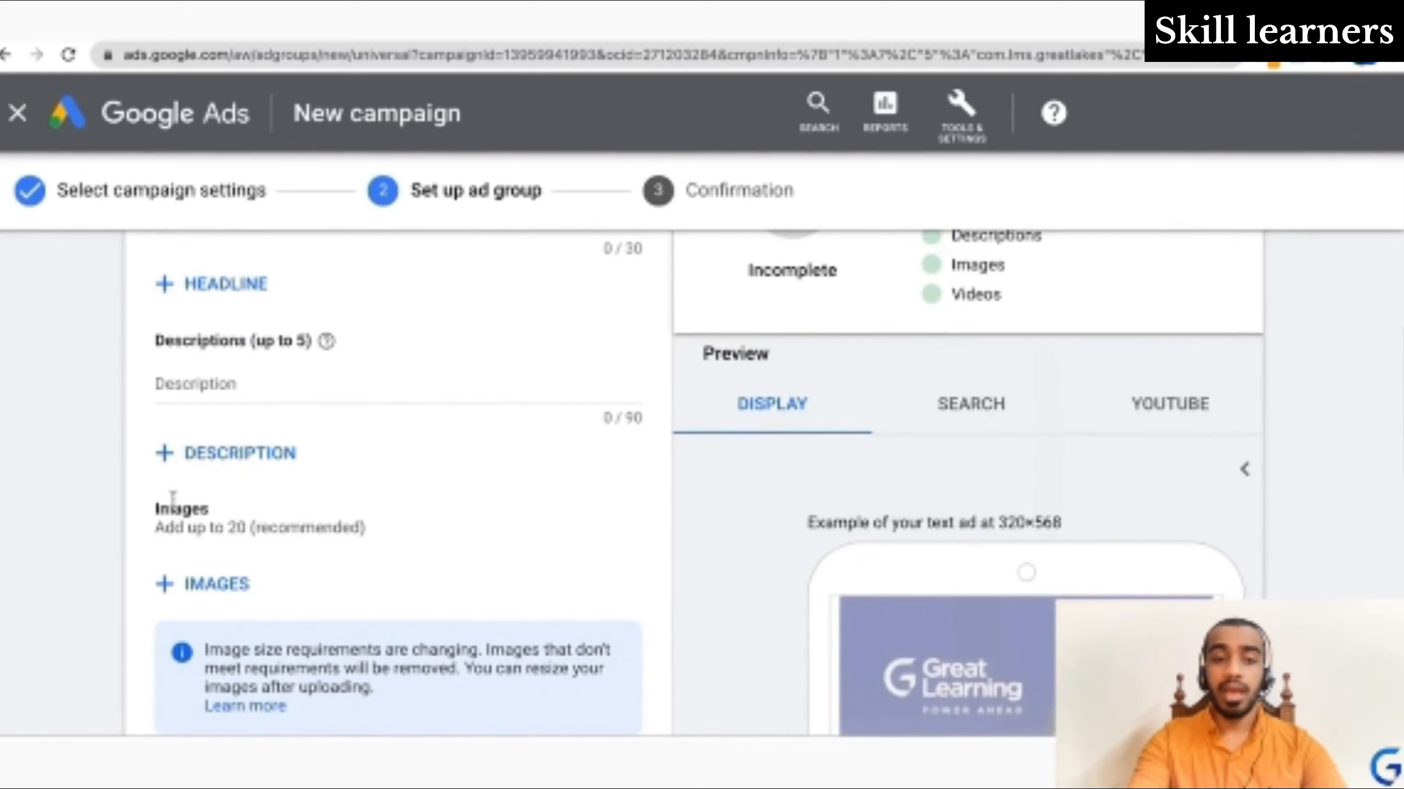
pyautogui.scroll(-6, 313, 534)
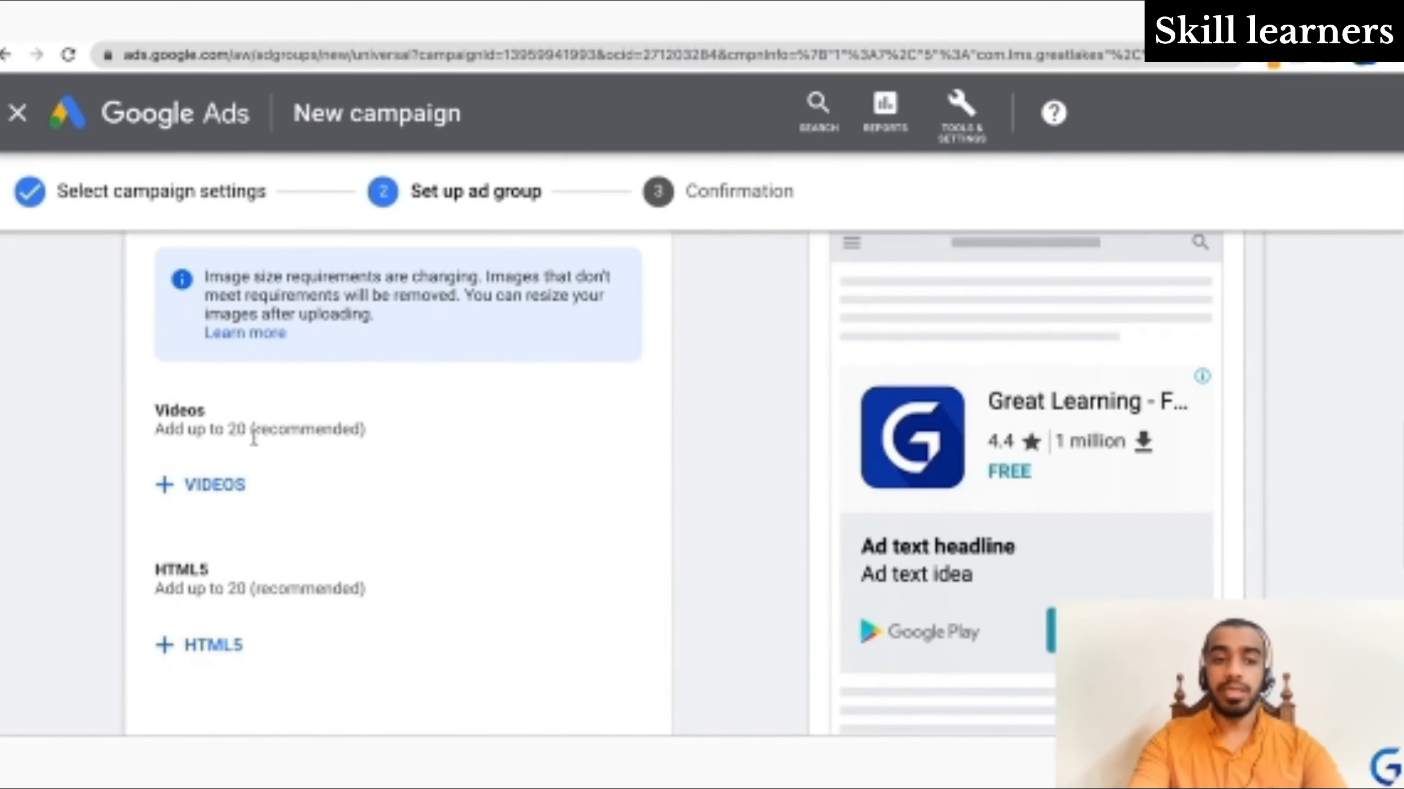
pyautogui.scroll(-5, 307, 479)
pyautogui.scroll(-4, 307, 480)
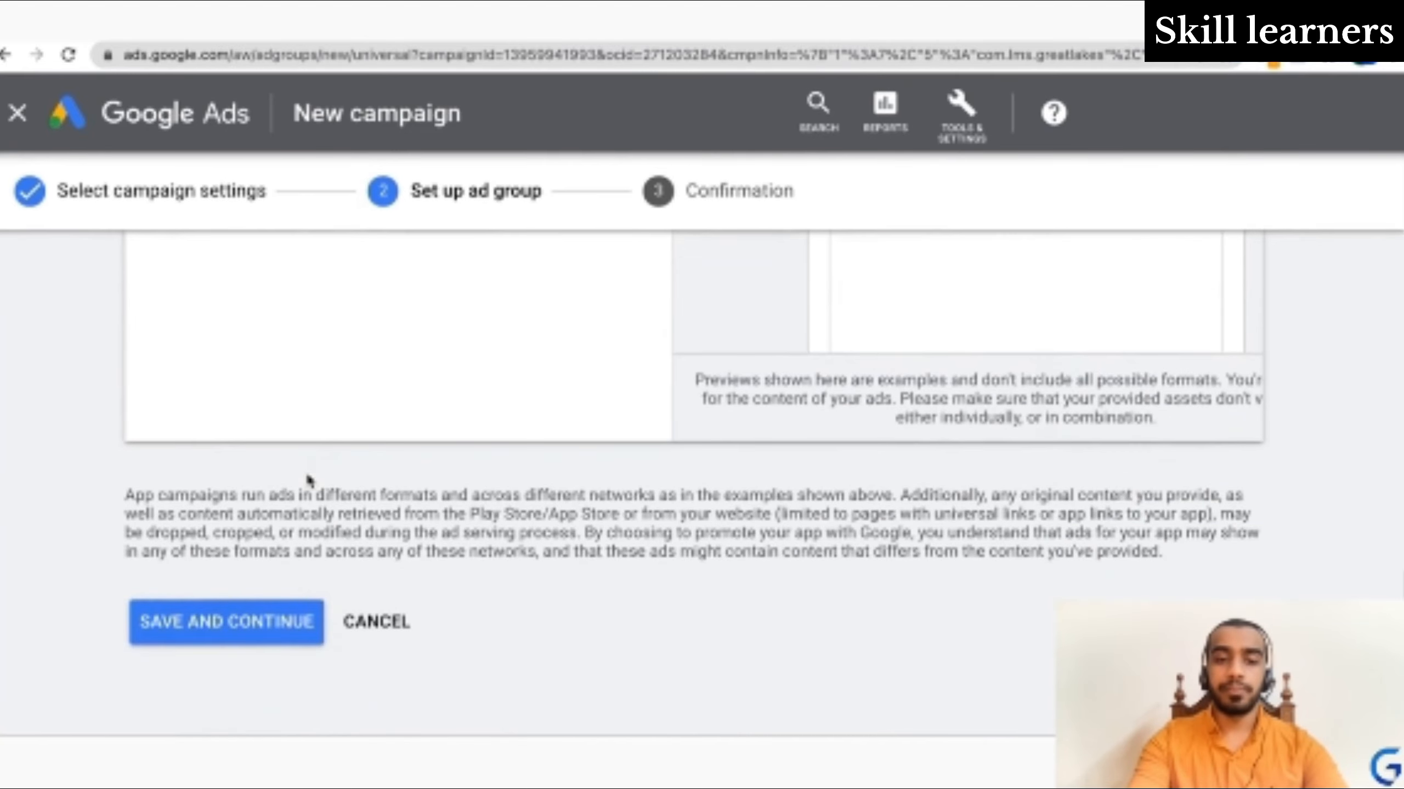
pyautogui.scroll(10, 304, 508)
pyautogui.scroll(12, 303, 506)
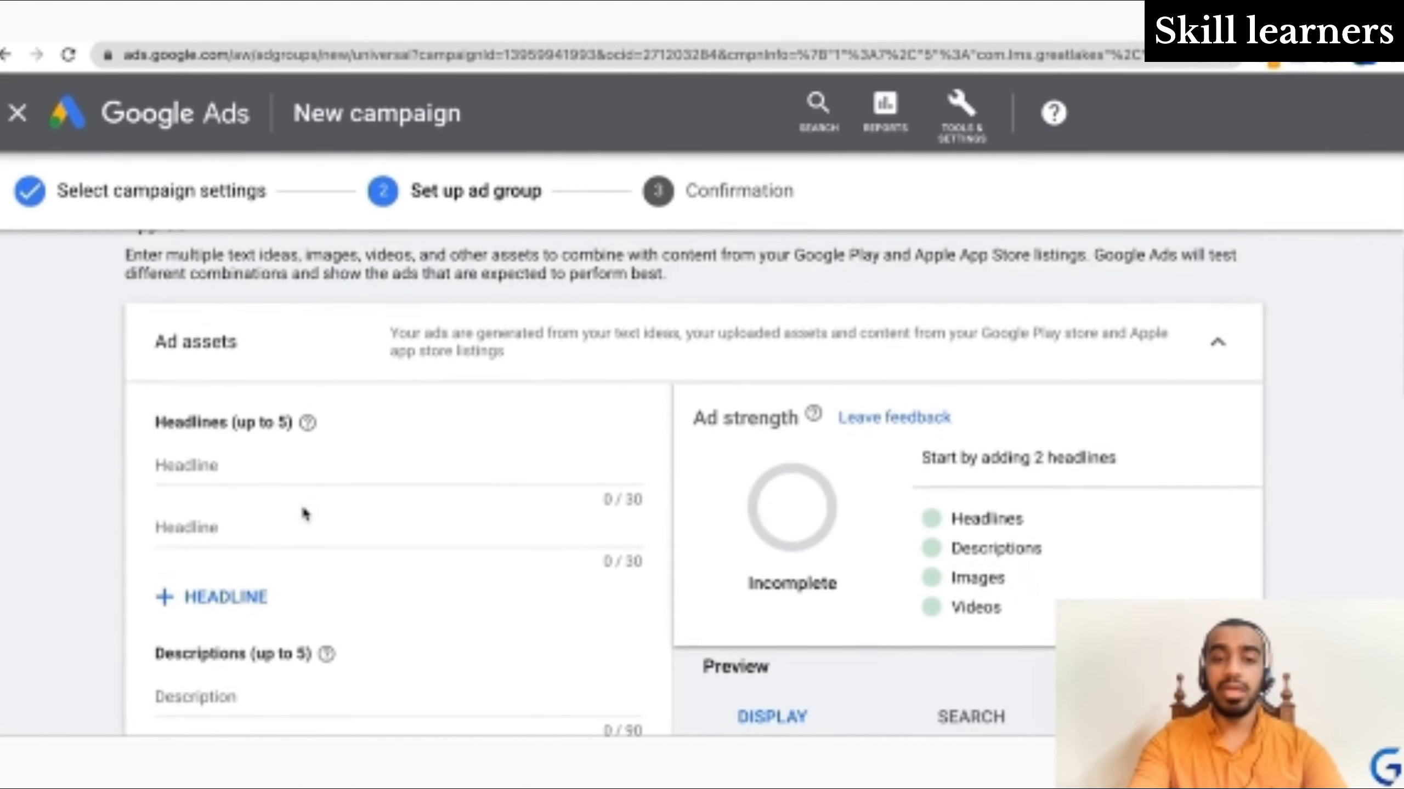
pyautogui.scroll(2, 304, 516)
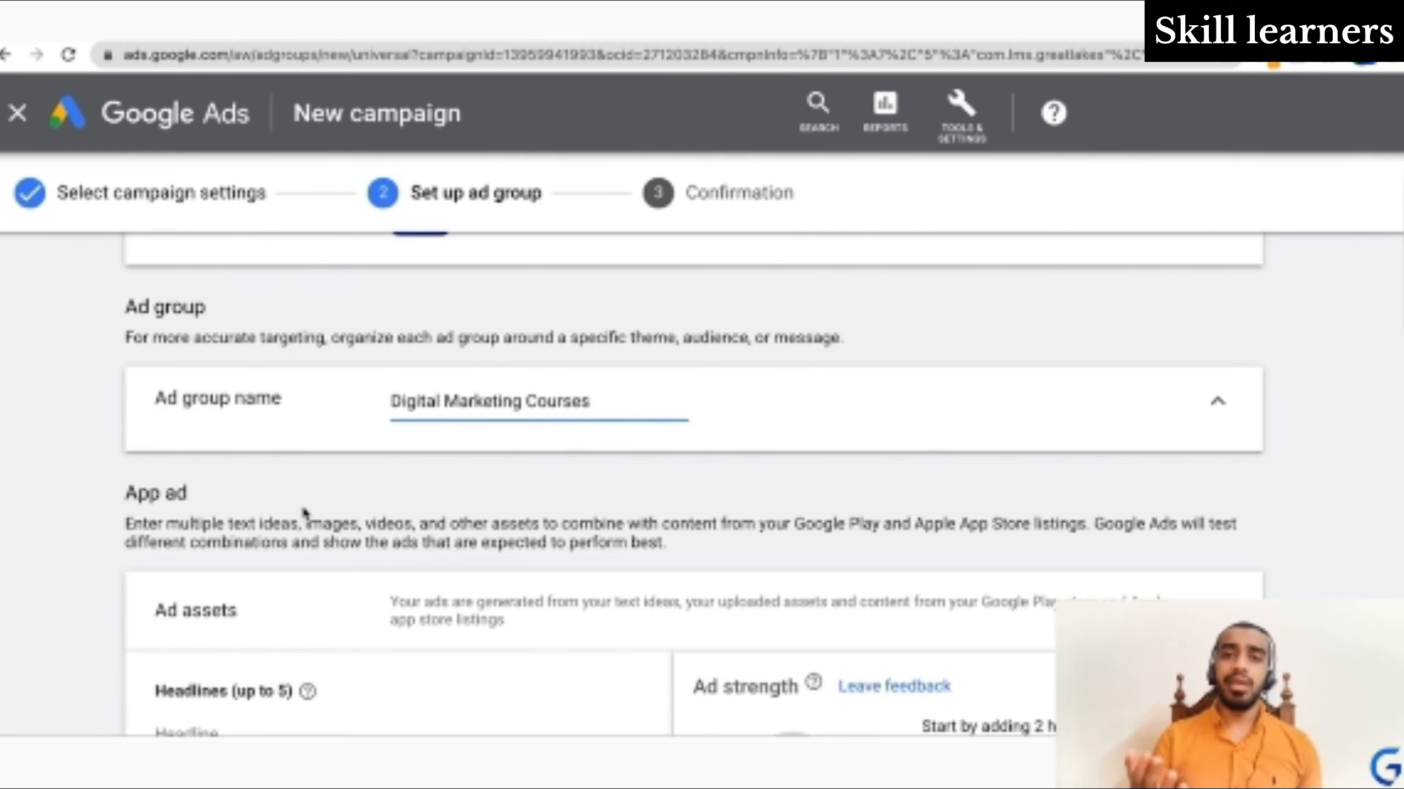
# Enter "Learn Digital Marketing" as the first headline of the app ad
pyautogui.scroll(-5, 304, 514)
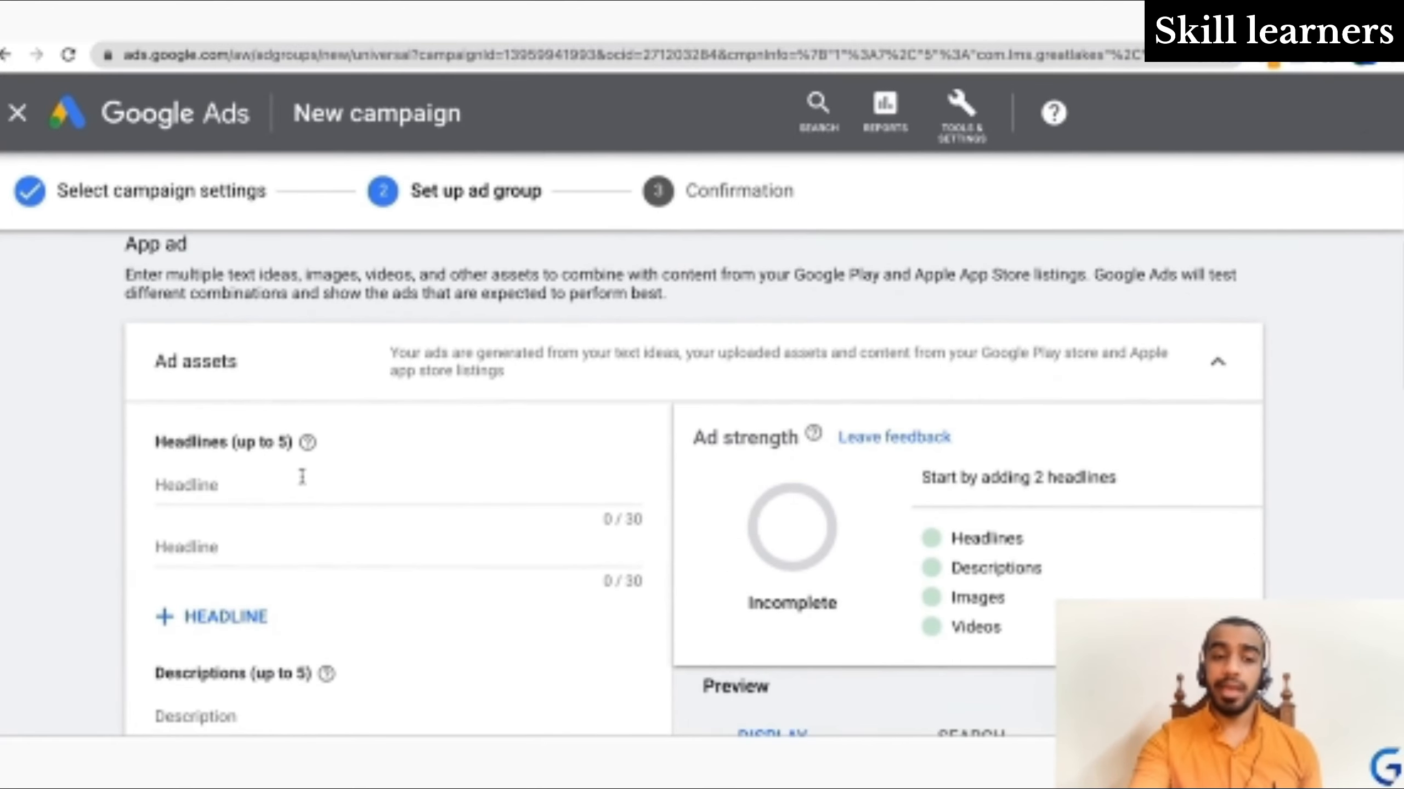
pyautogui.click(302, 476)
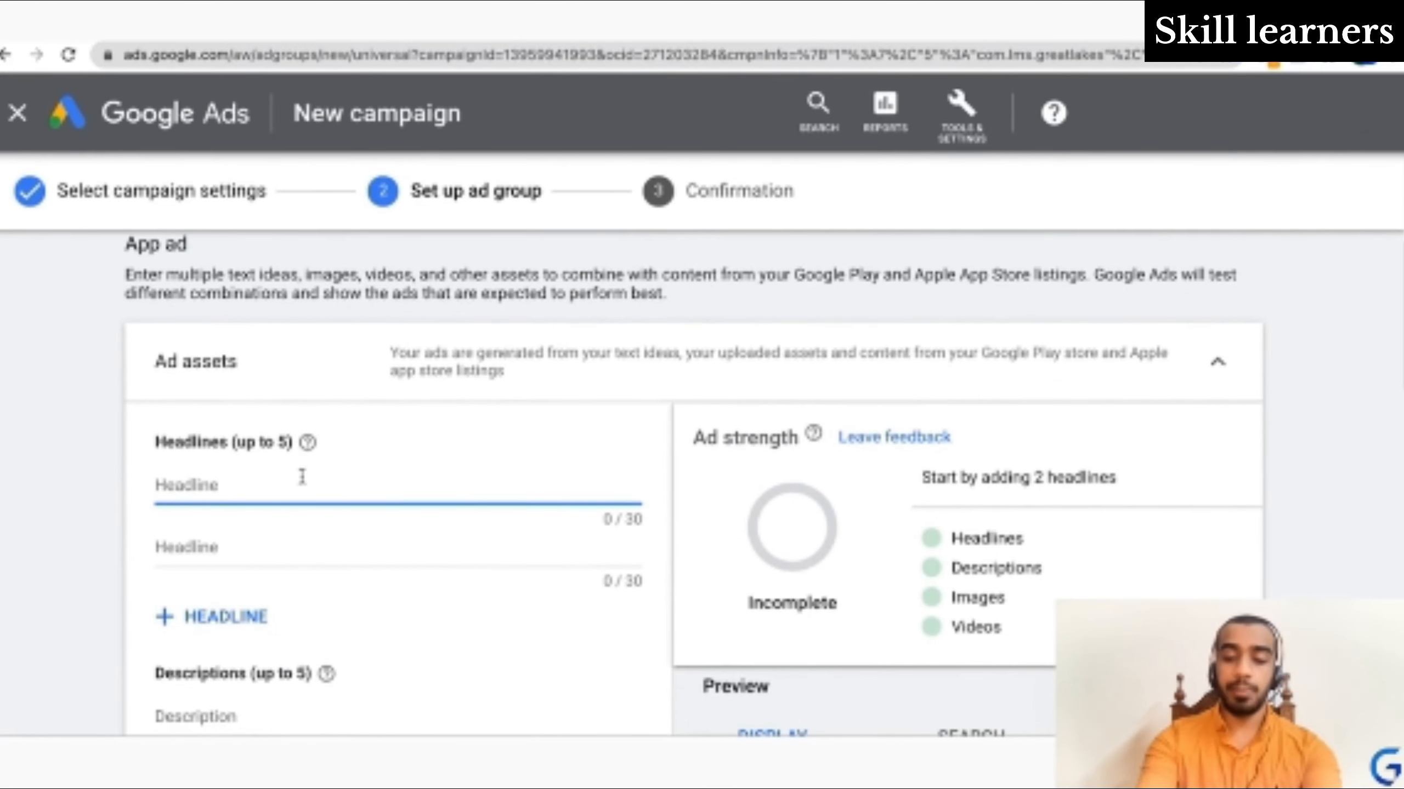
pyautogui.write('Learn')
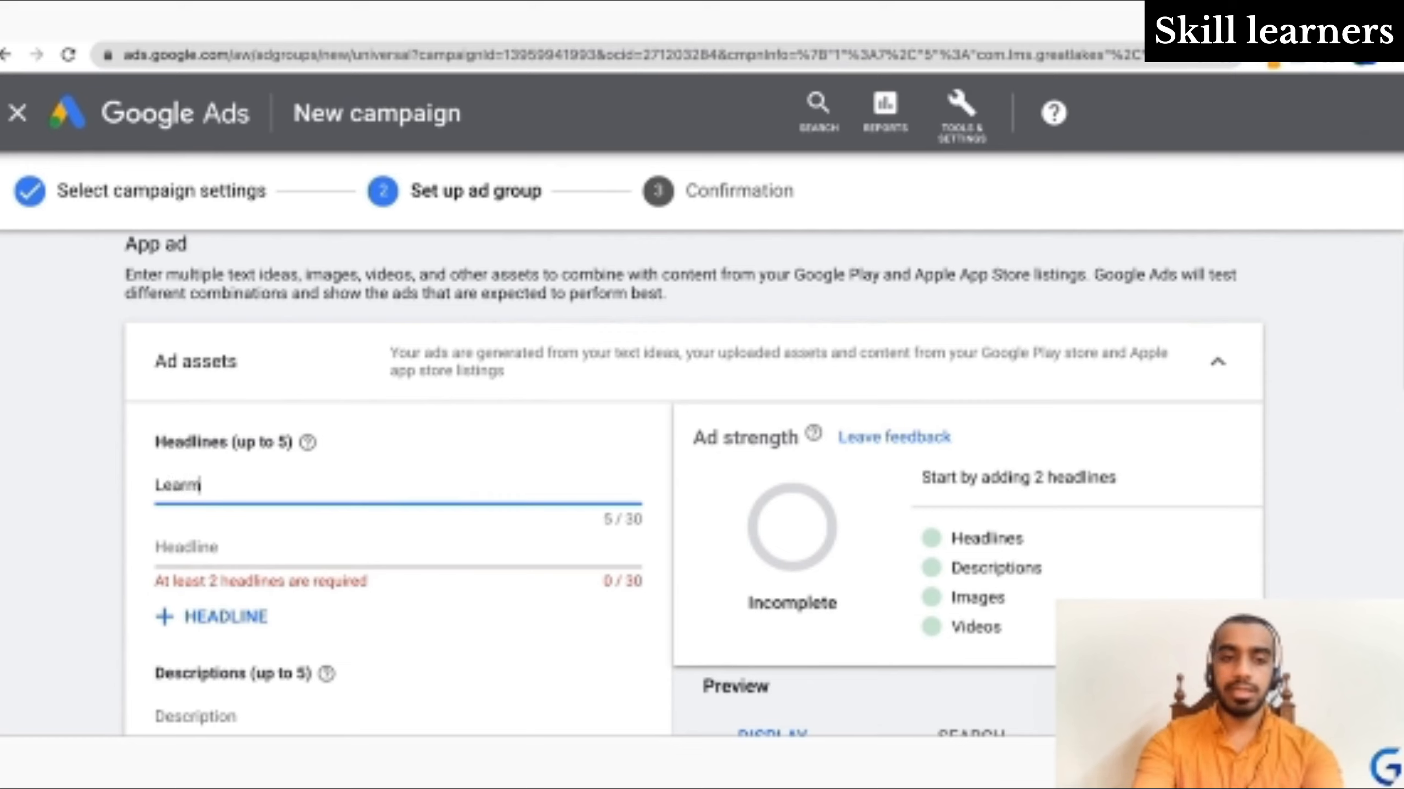
pyautogui.press('BackSpace')
pyautogui.write('n Di')
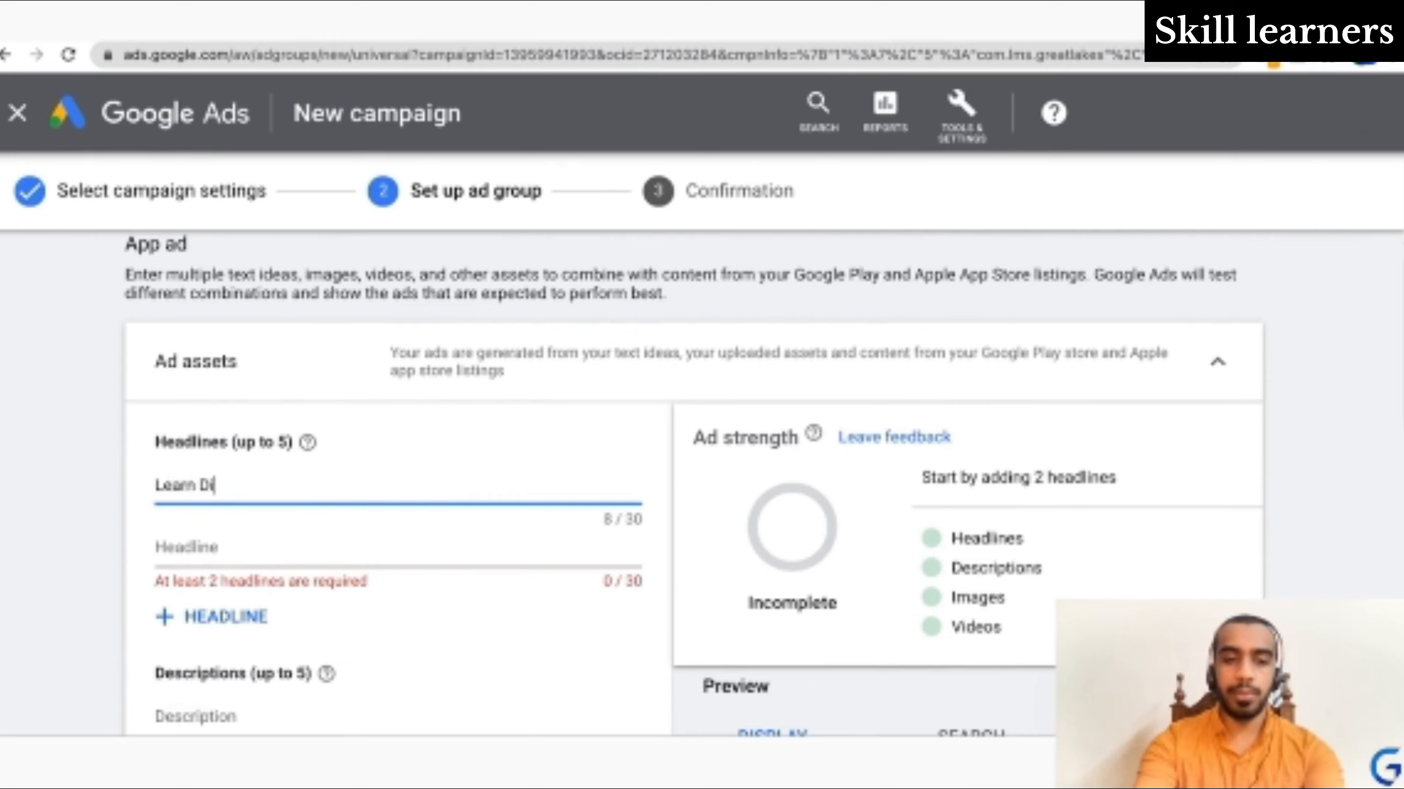
pyautogui.write('gital Marketing')
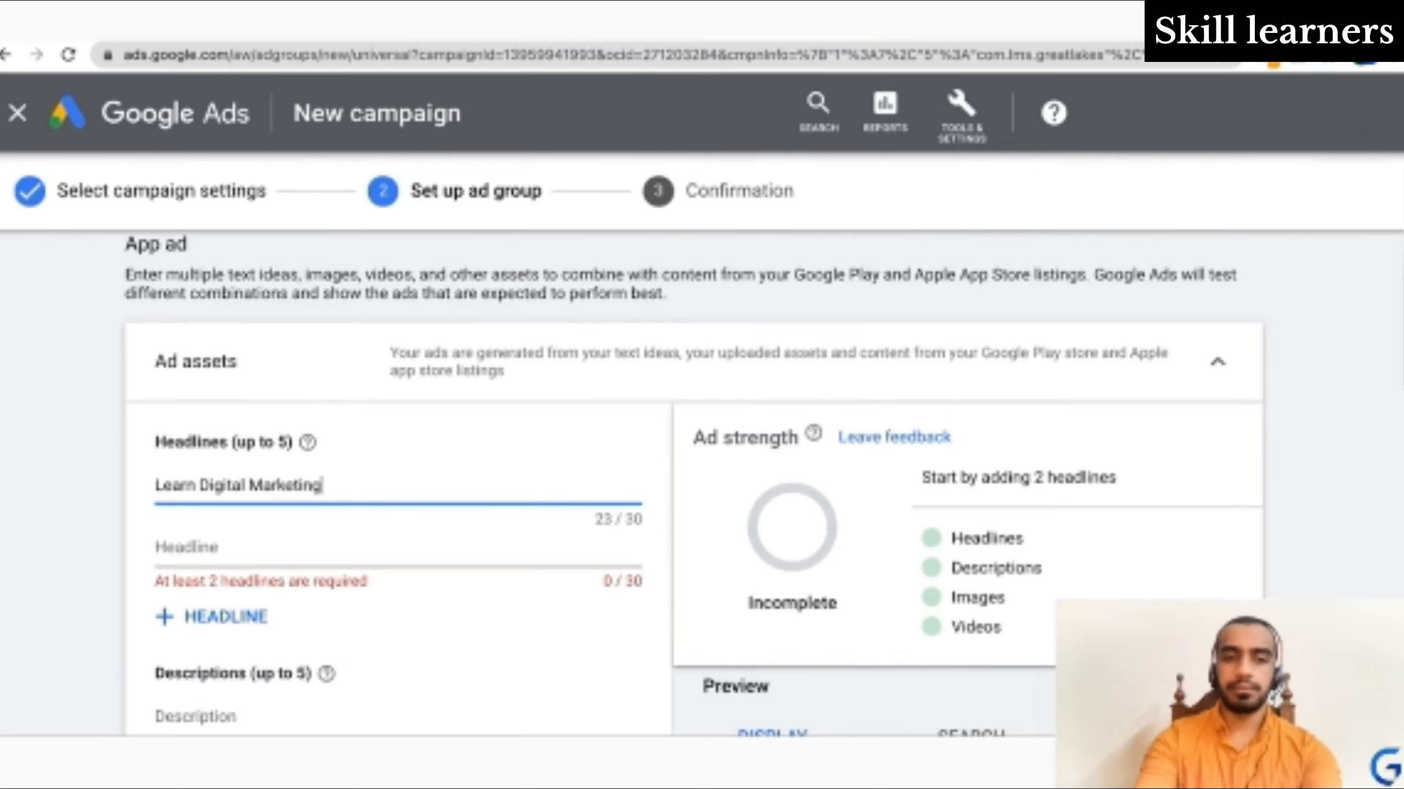
# Enter "Learn Digital Marketing from the best" as the first description of the app ad
pyautogui.scroll(-5, 245, 460)
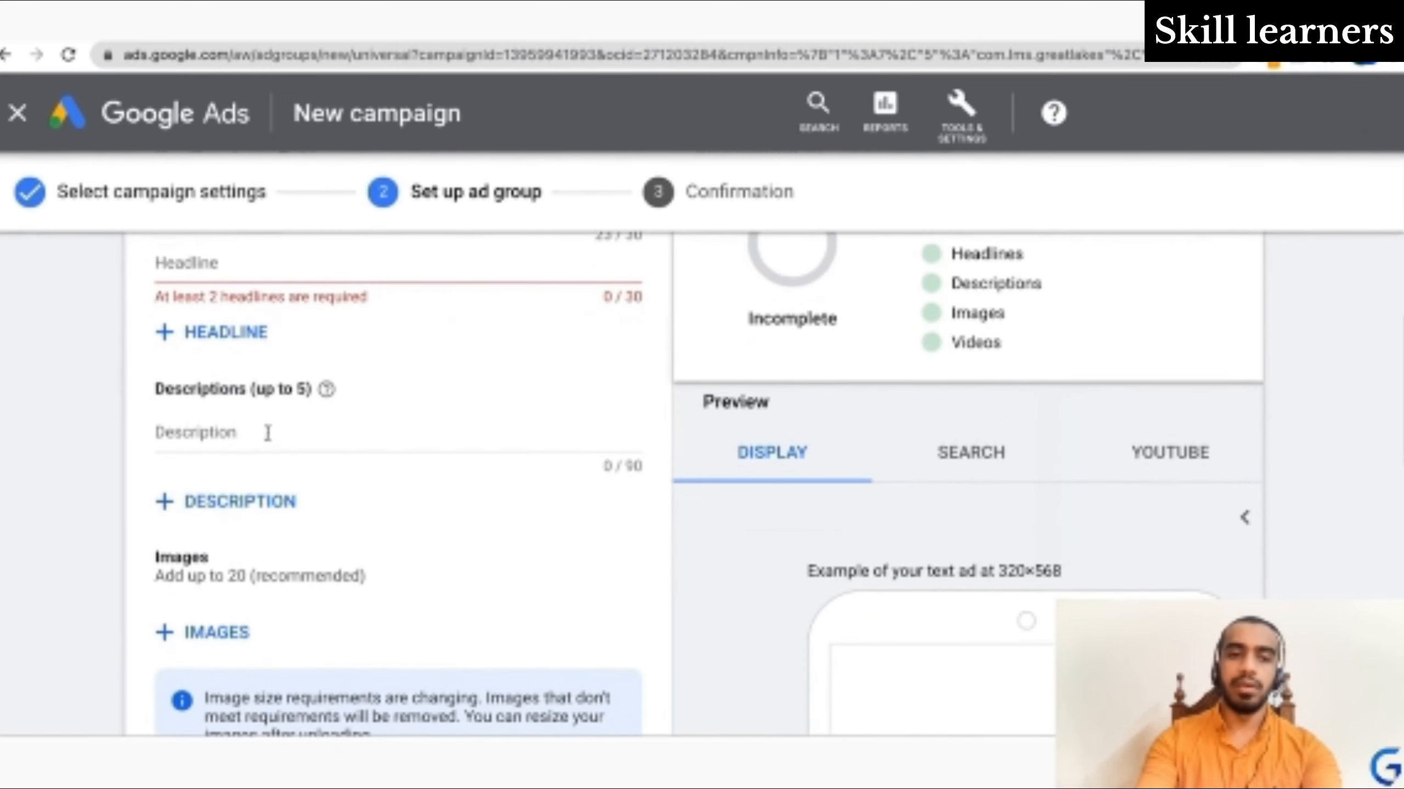
pyautogui.click(268, 432)
pyautogui.write('Lea')
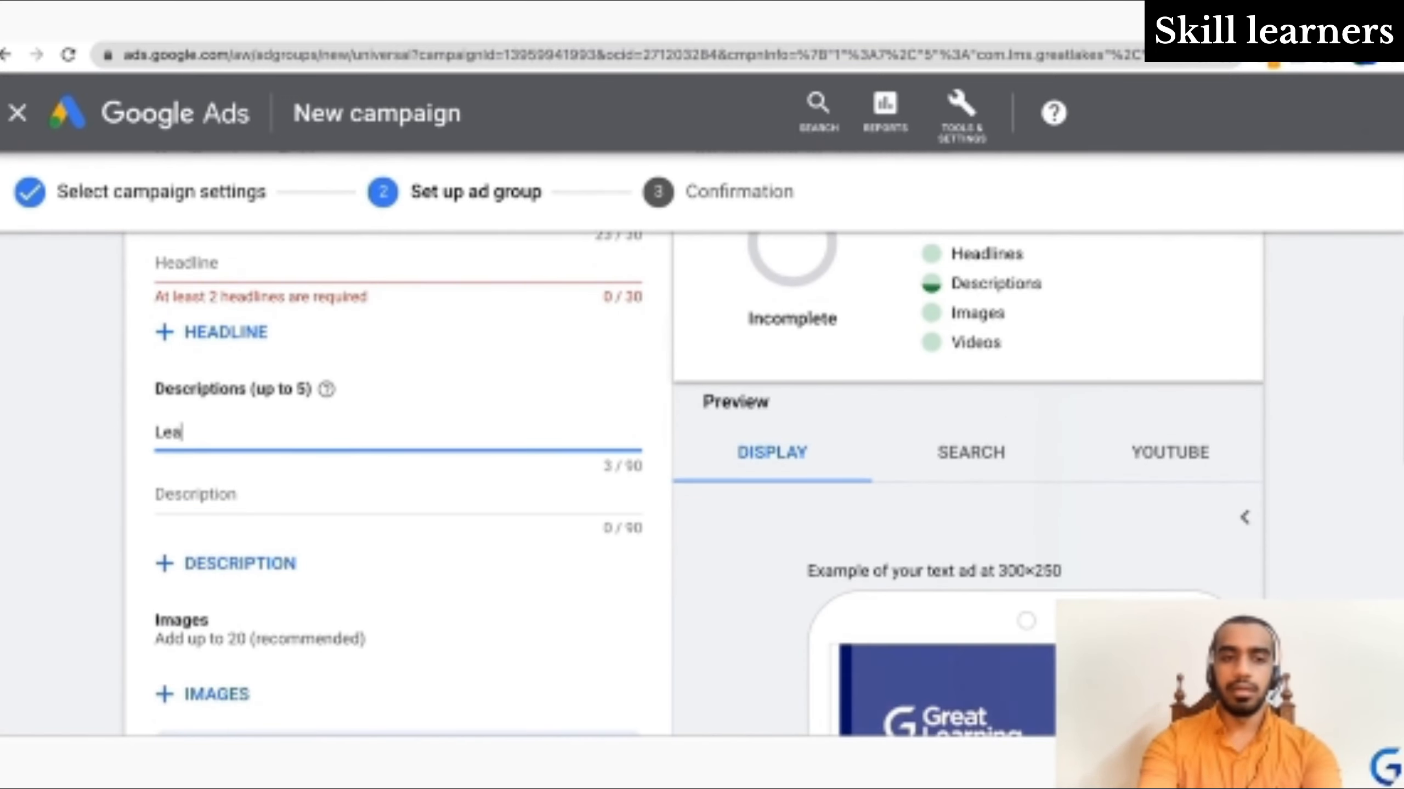
pyautogui.write('rn Digital Marketing from the best')
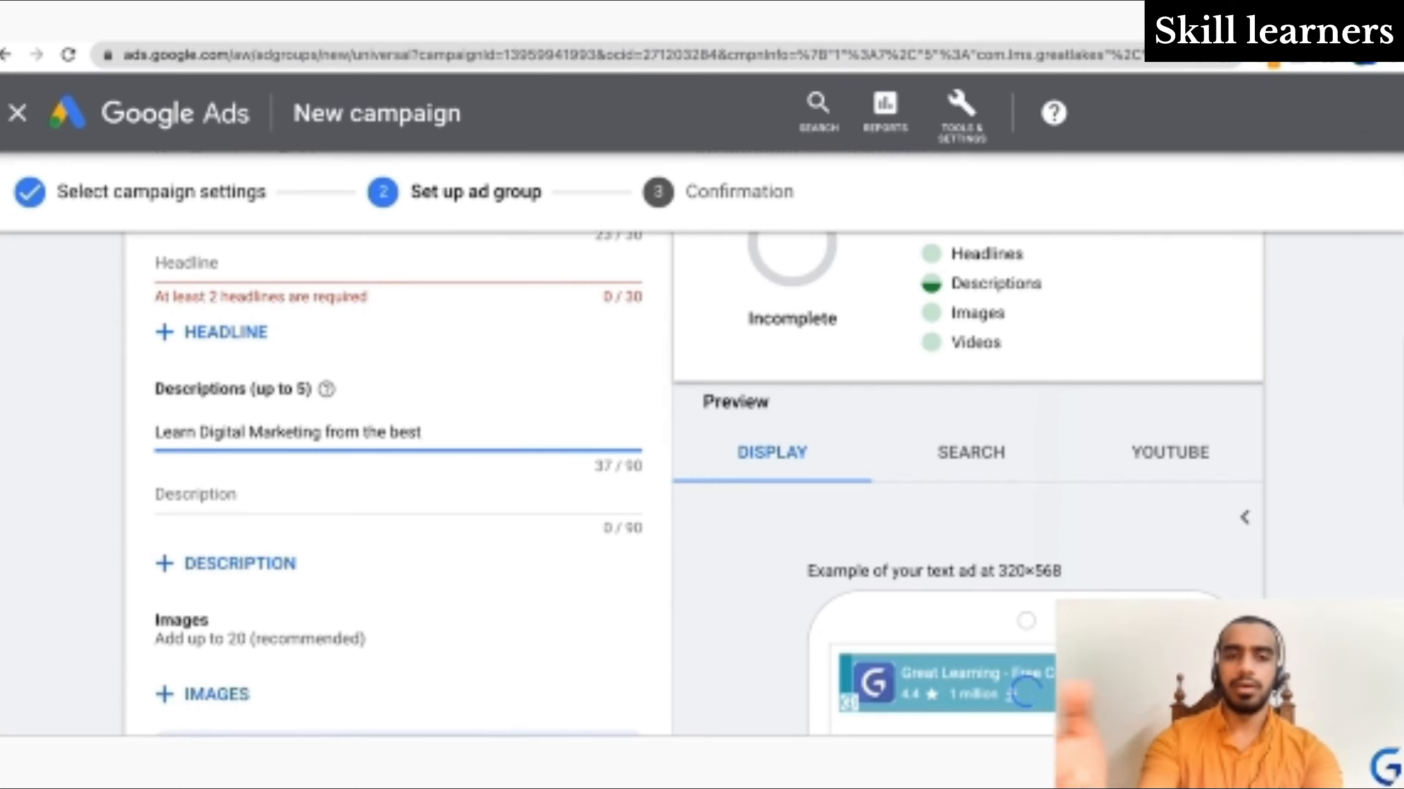
# Replace "from the best" in the first description so that it reads "Learn Digital Marketing on Great Learning"
pyautogui.press('BackSpace')
pyautogui.press('BackSpace')
pyautogui.press('BackSpace')
pyautogui.press('BackSpace')
pyautogui.press('BackSpace')
pyautogui.press('BackSpace')
pyautogui.press('BackSpace')
pyautogui.press('BackSpace')
pyautogui.press('BackSpace')
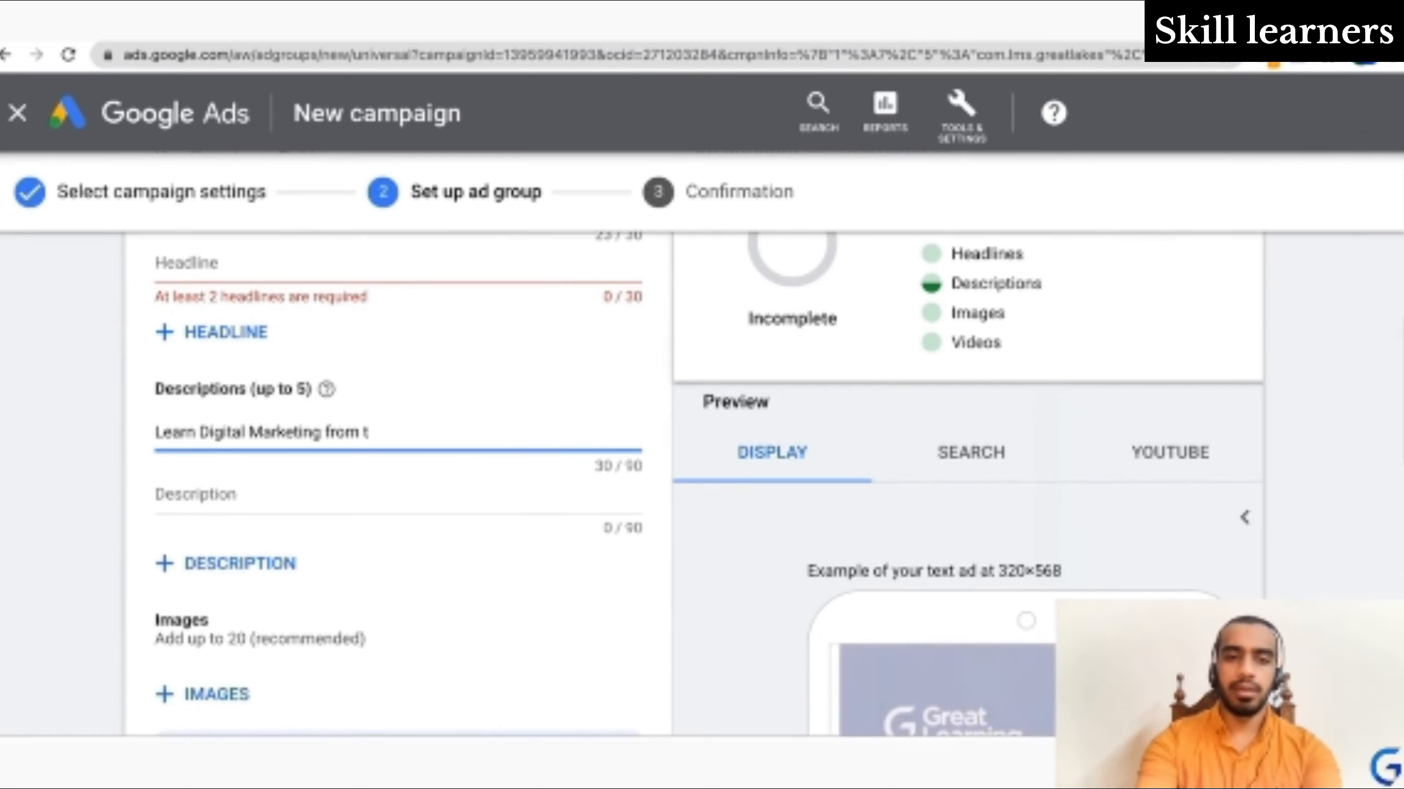
pyautogui.press('BackSpace')
pyautogui.press('BackSpace')
pyautogui.press('BackSpace')
pyautogui.press('BackSpace')
pyautogui.press('BackSpace')
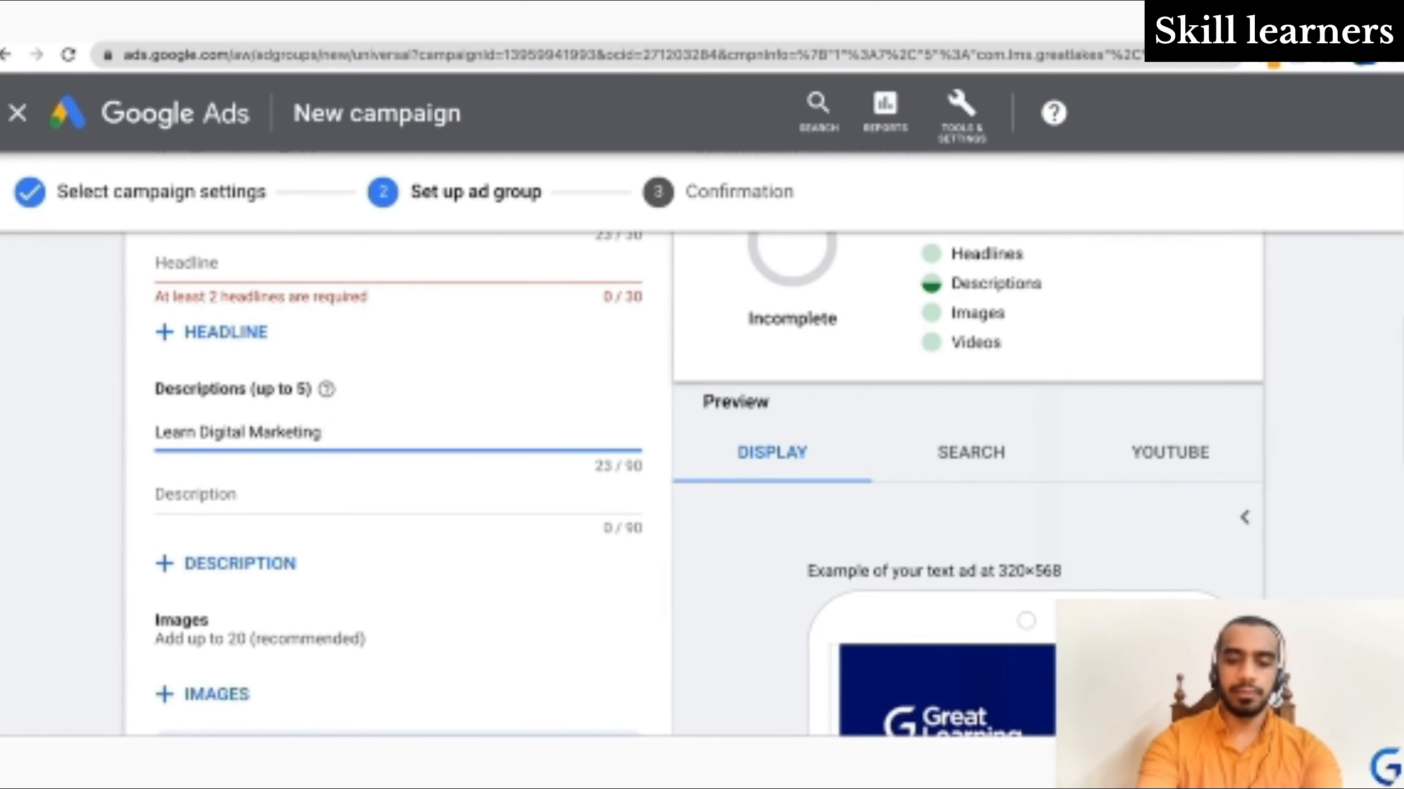
pyautogui.write('on Great Learning')
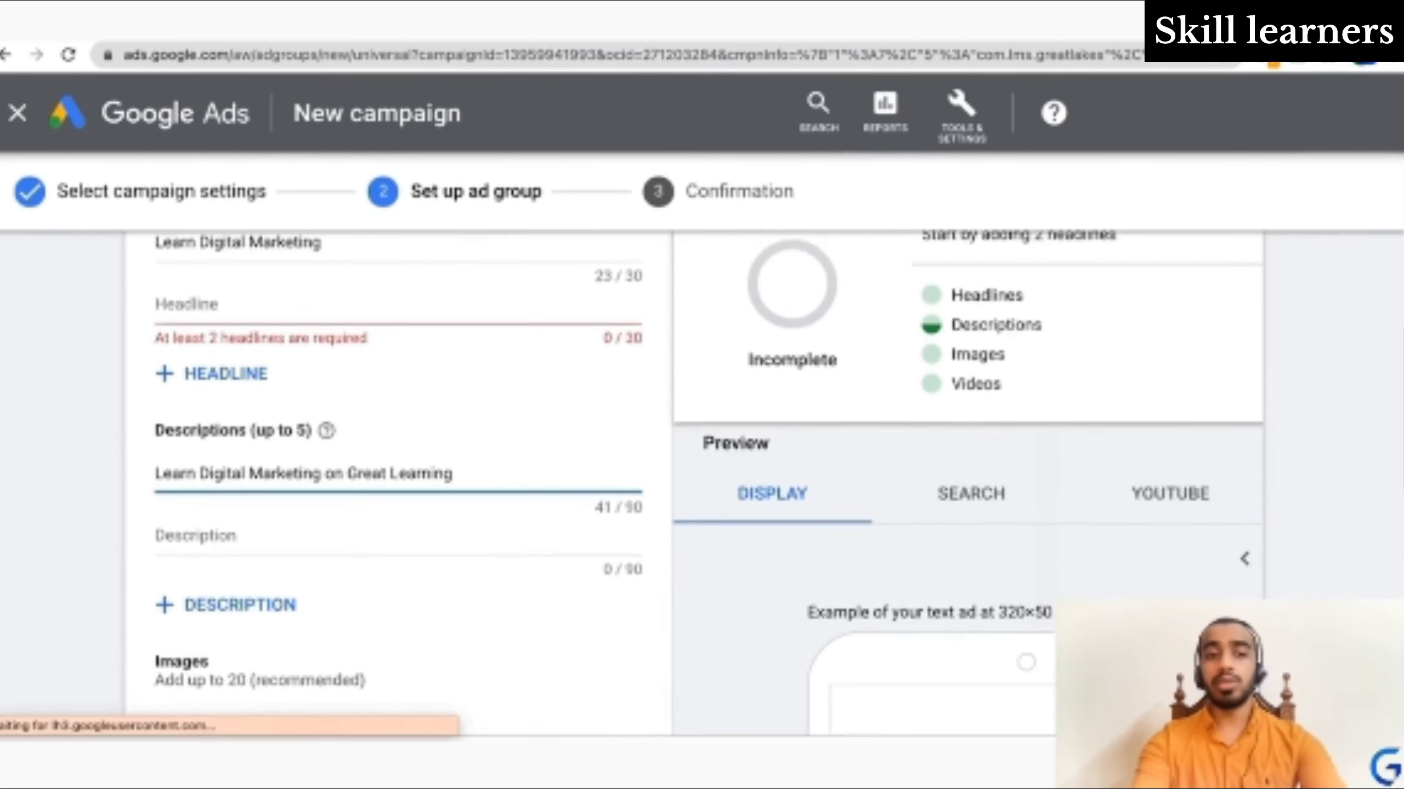
# Enter "Digital Marketing Courses" as the second headline of the app ad and add two more headline fields
pyautogui.scroll(4, 52, 278)
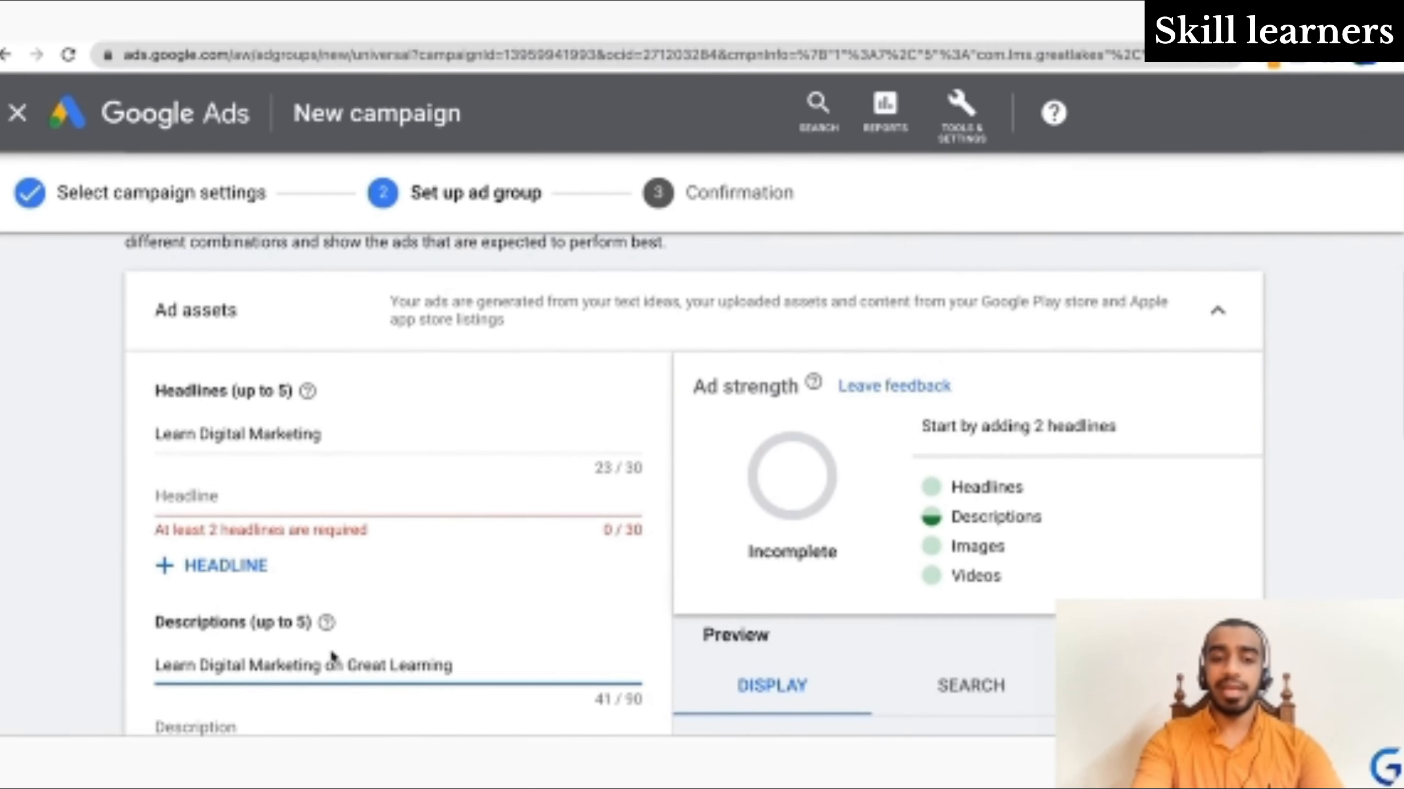
pyautogui.scroll(-1, 332, 658)
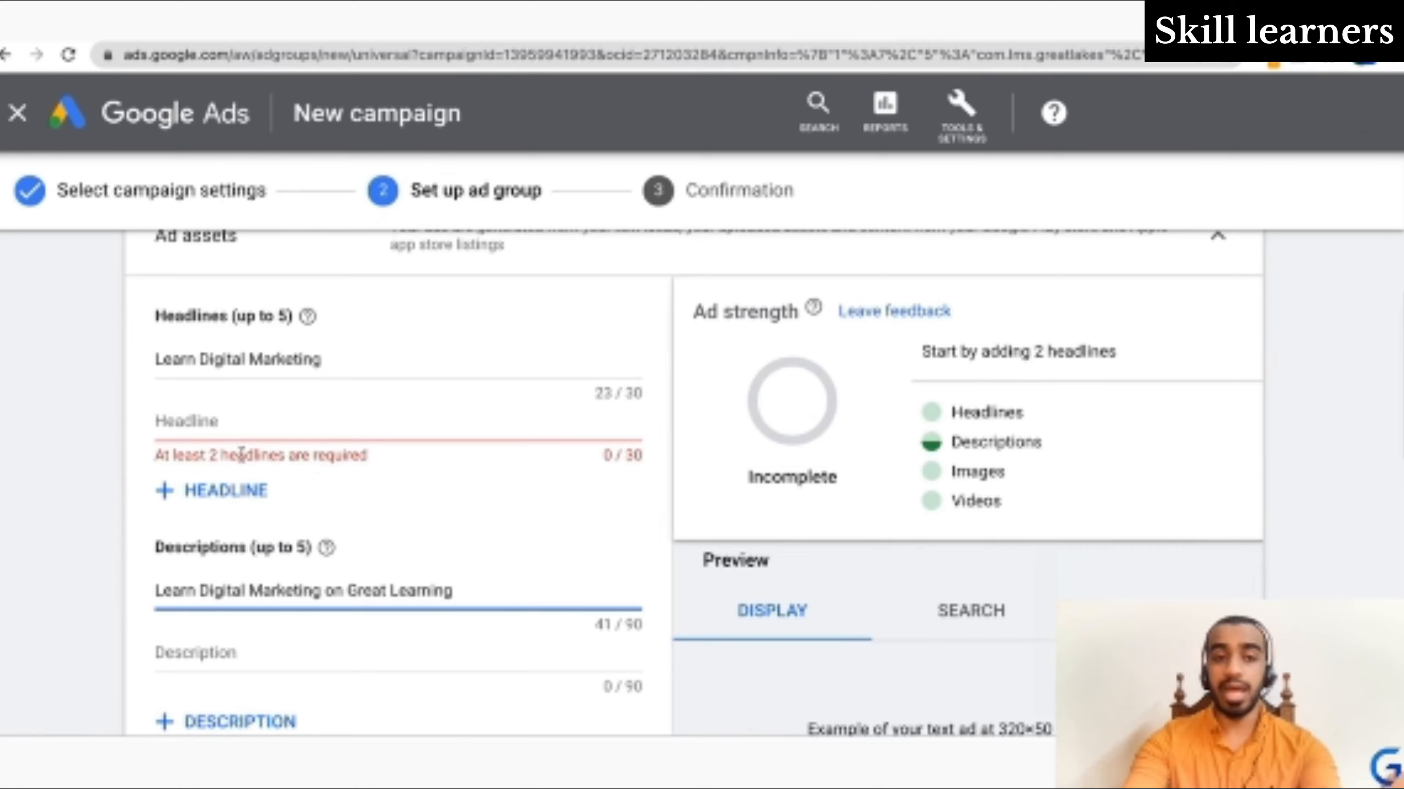
pyautogui.click(324, 421)
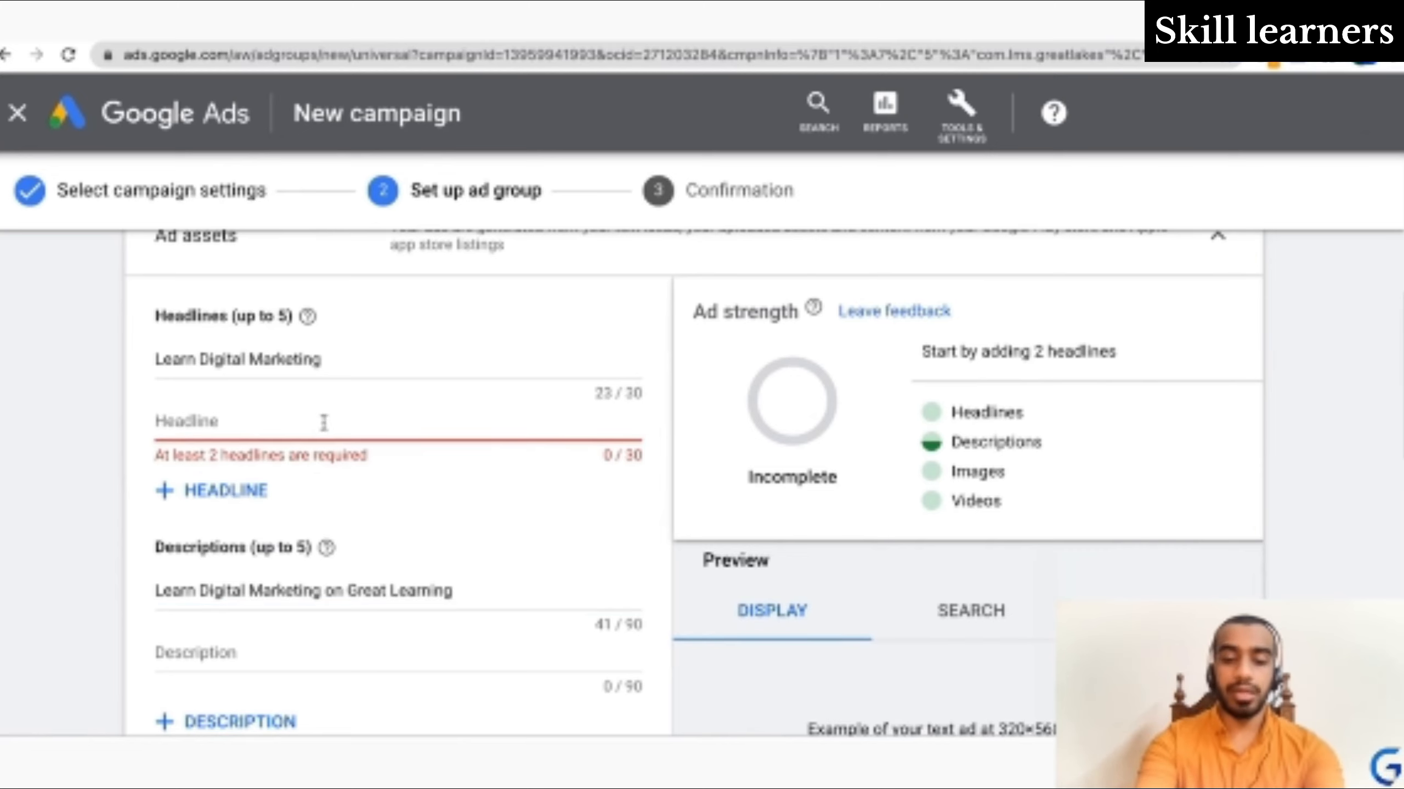
pyautogui.write('Digital Marker')
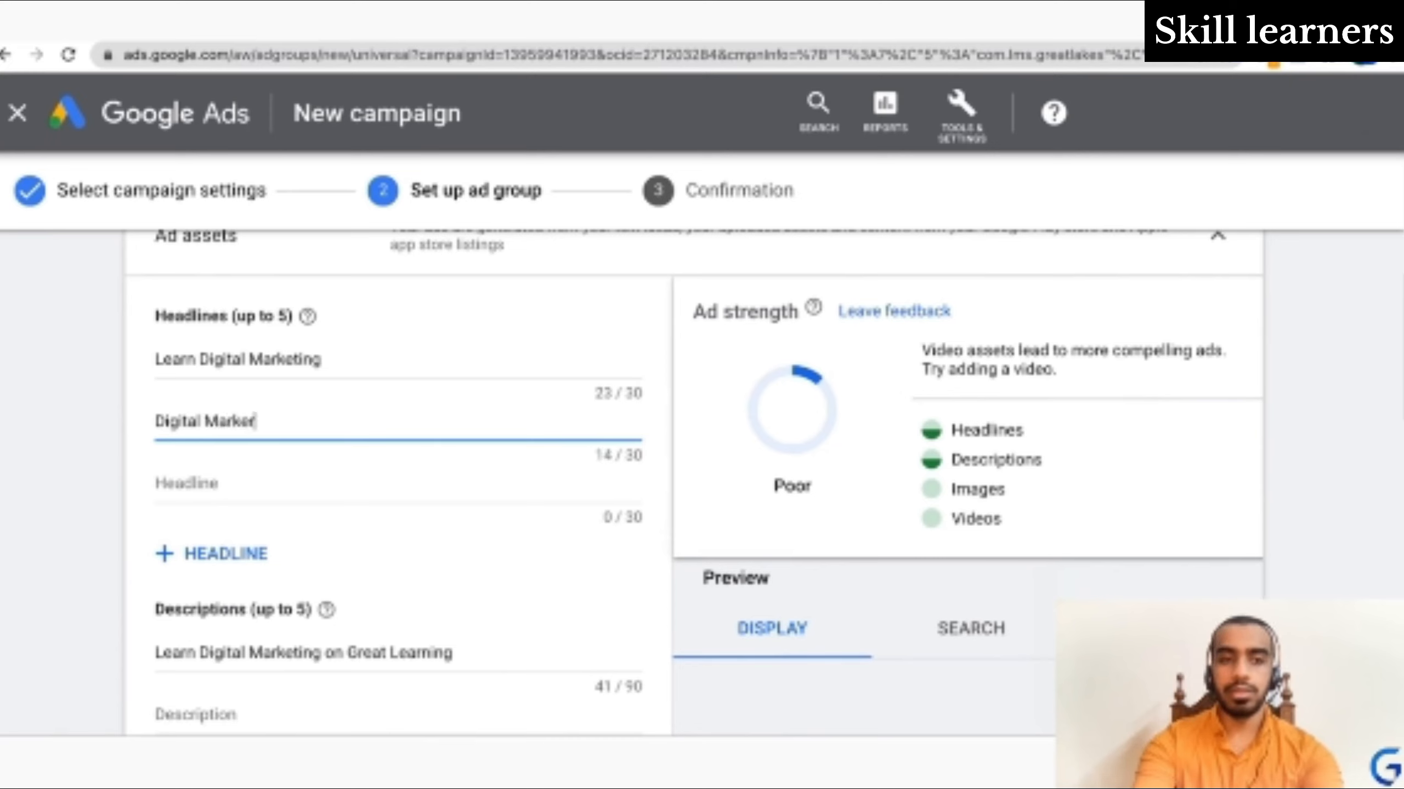
pyautogui.press('BackSpace')
pyautogui.write('ting Courses')
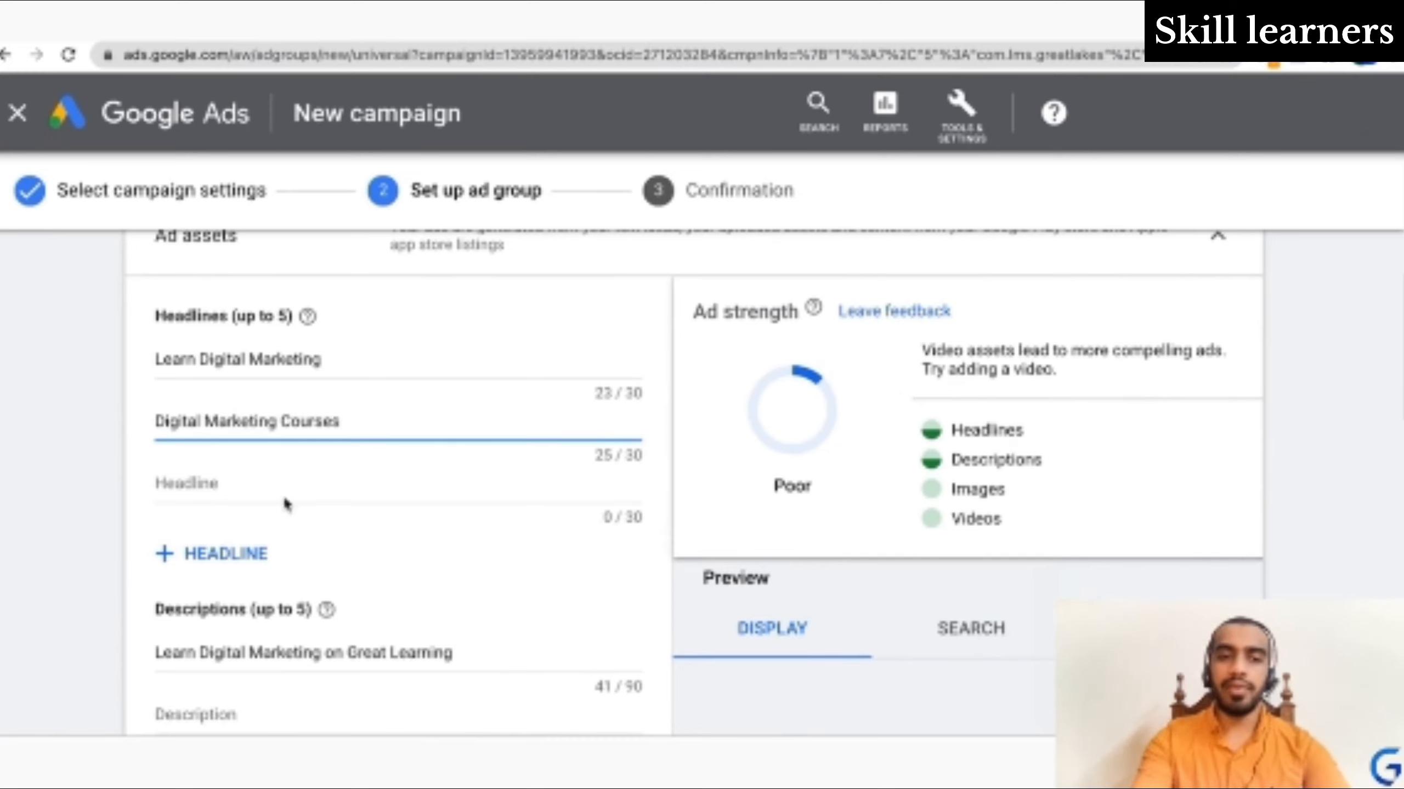
pyautogui.click(231, 543)
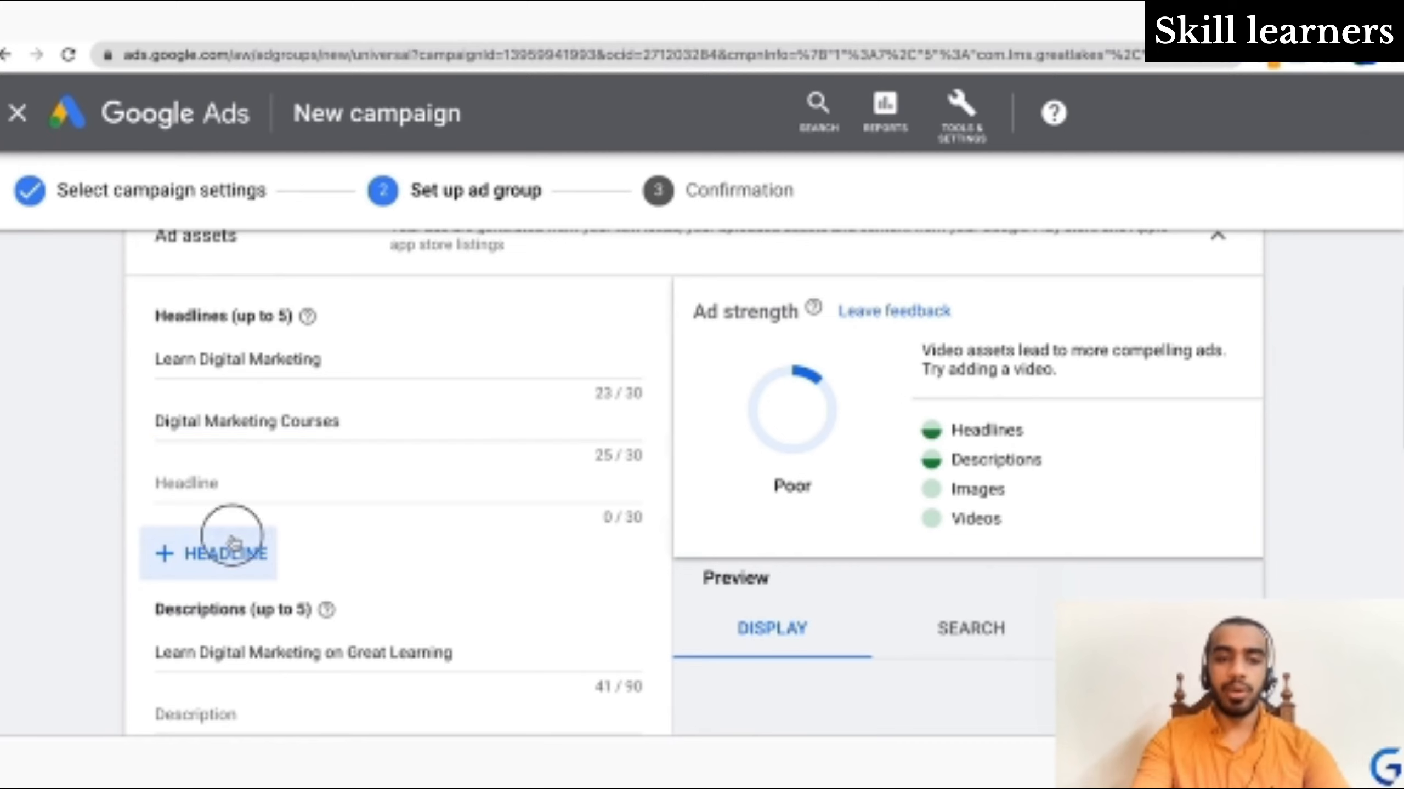
pyautogui.click(199, 633)
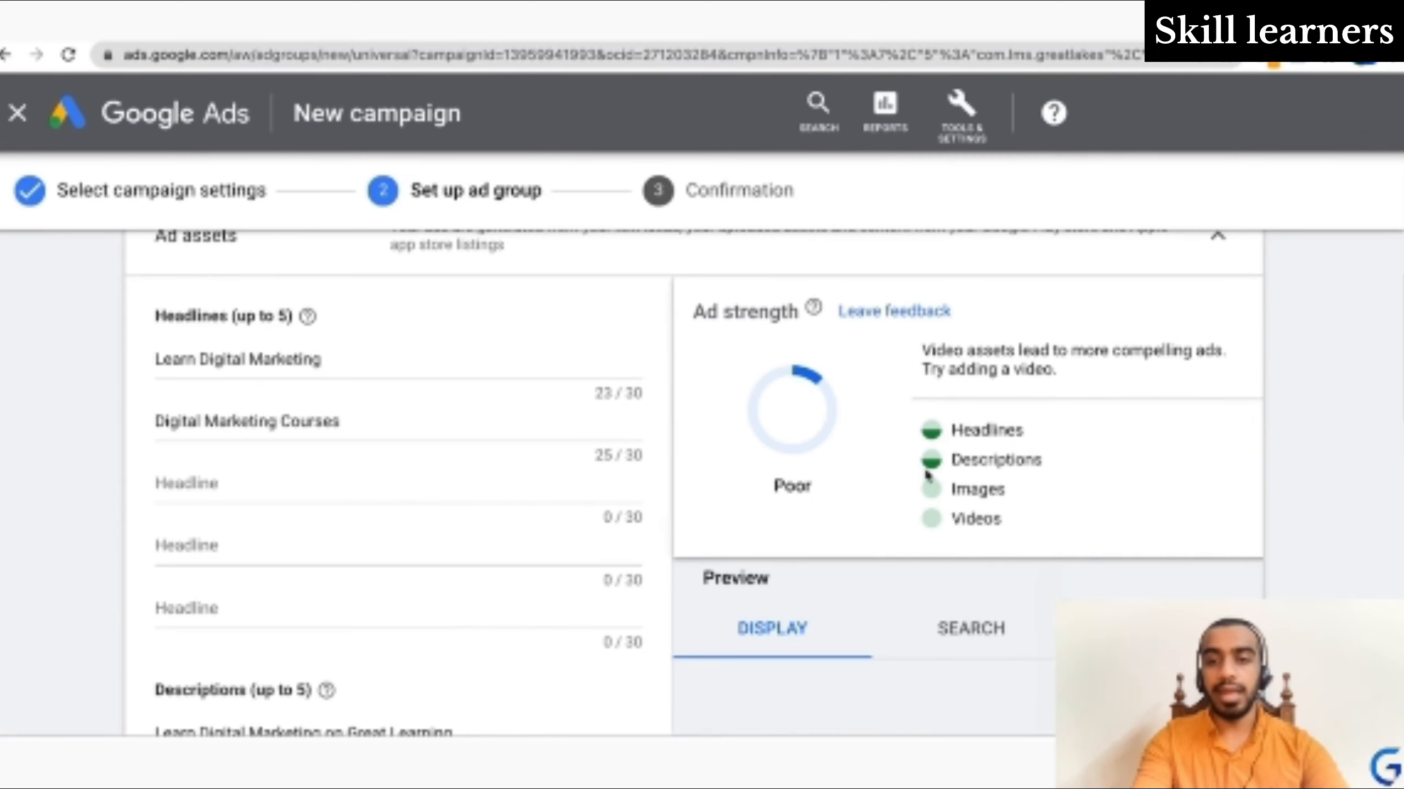
# Review the app ad's display previews in their different sizes, along with the description, image, video and HTML5 asset options
pyautogui.scroll(-1, 994, 458)
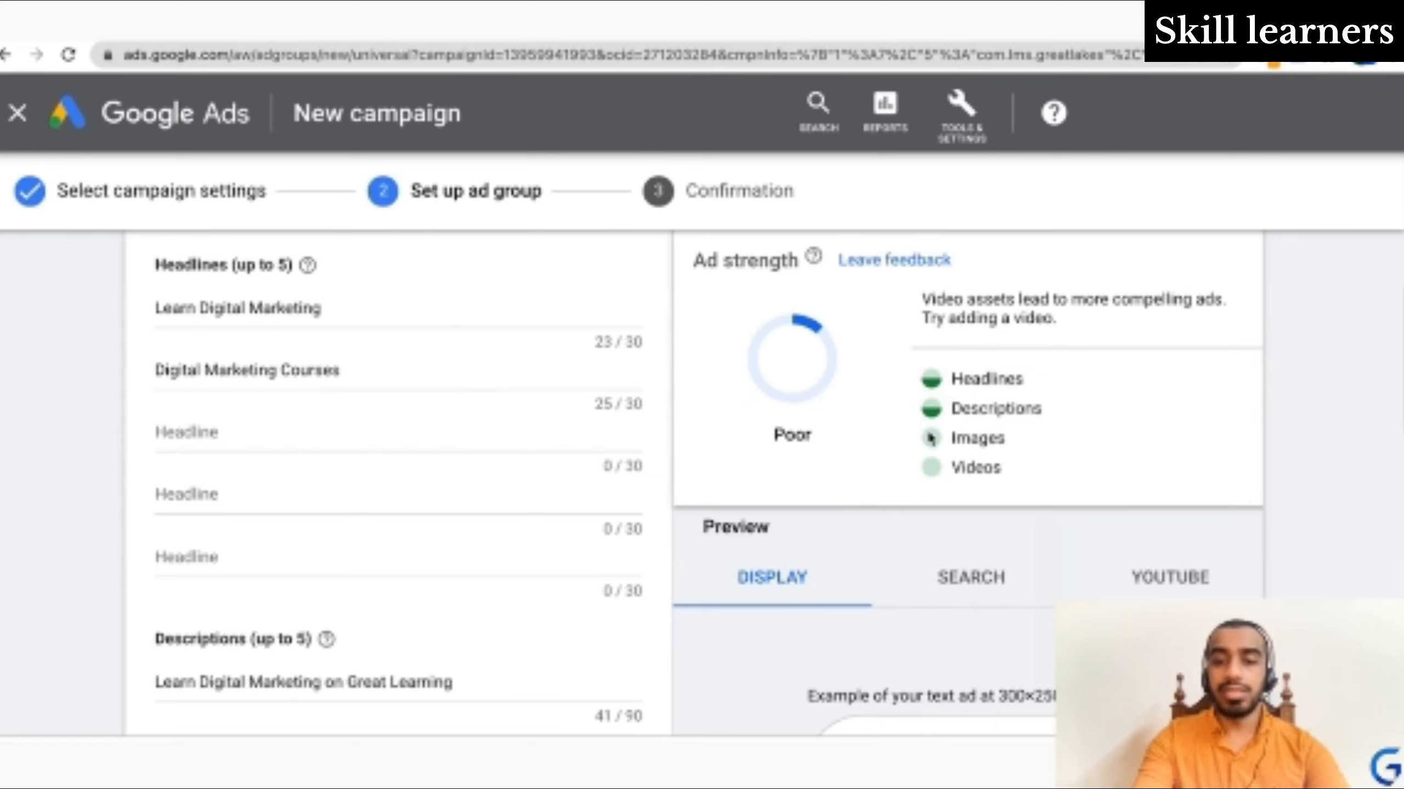
pyautogui.scroll(-8, 457, 696)
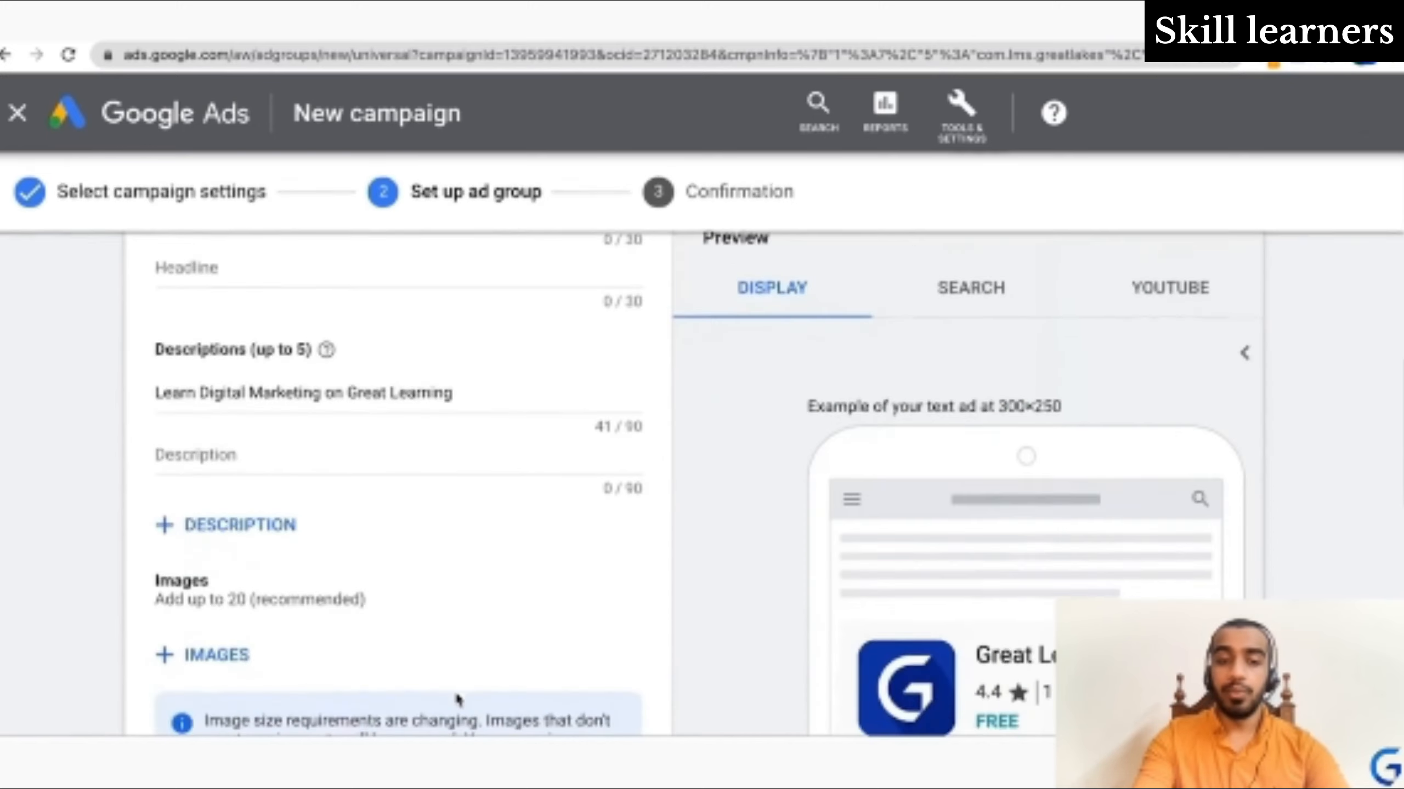
pyautogui.scroll(3, 458, 700)
pyautogui.scroll(-3, 454, 698)
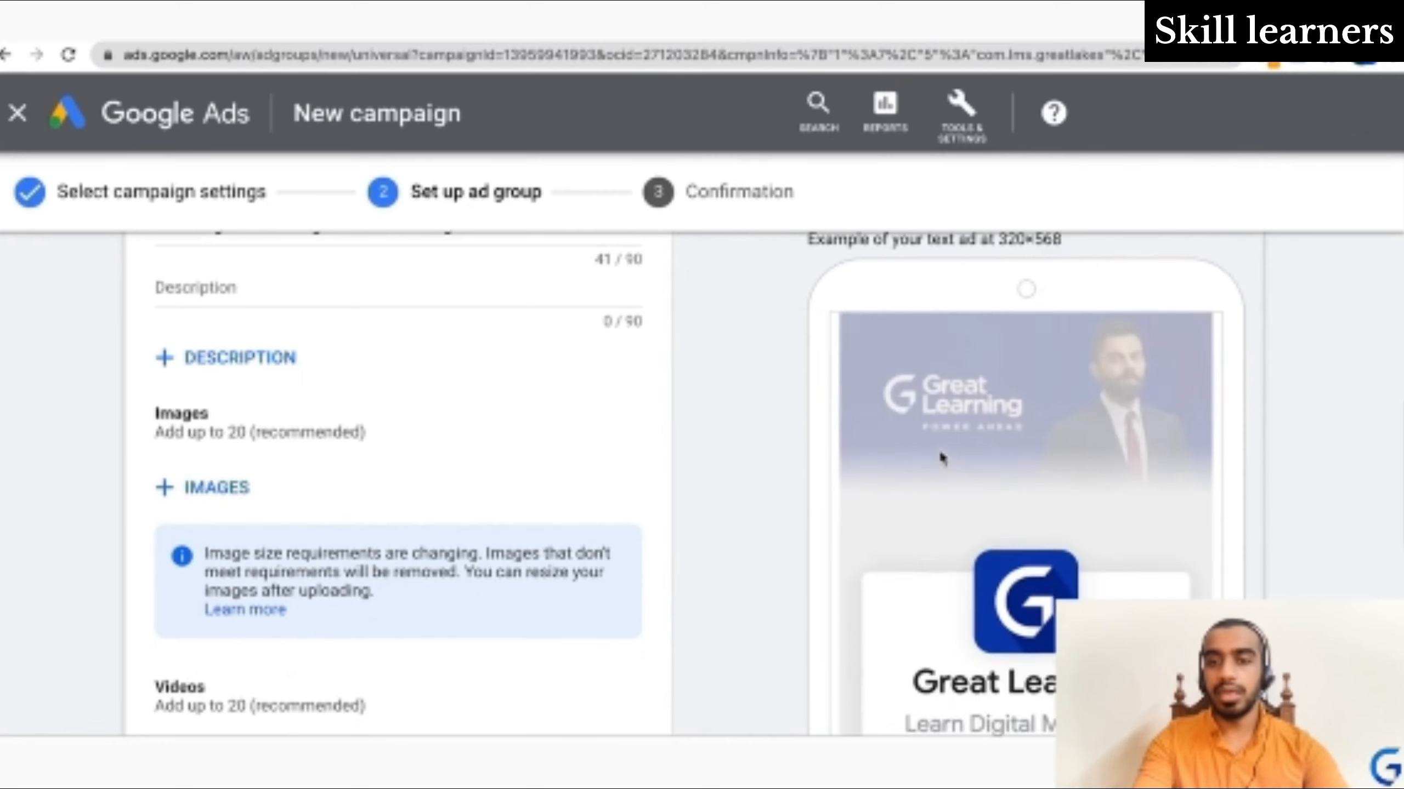
pyautogui.scroll(-3, 1071, 561)
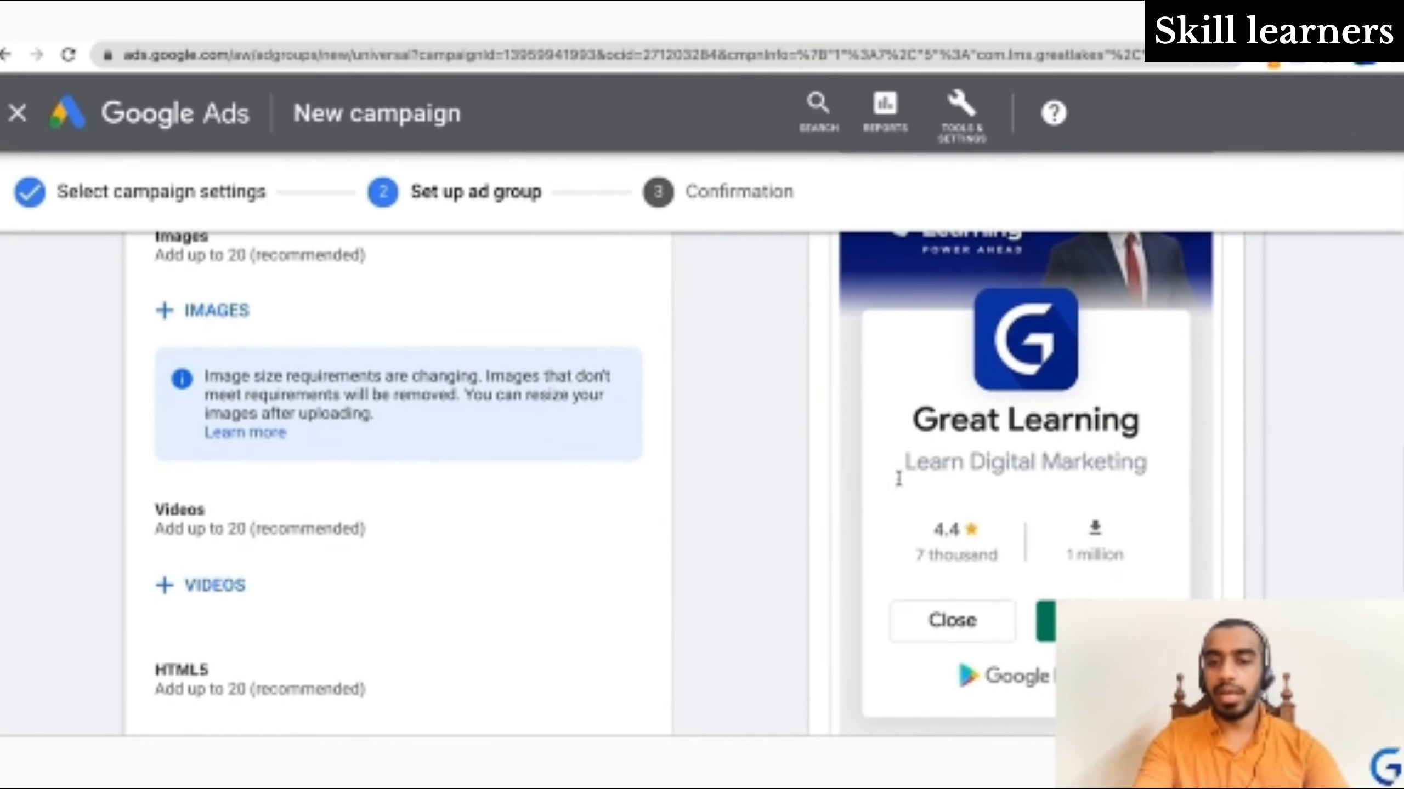
pyautogui.scroll(3, 1098, 467)
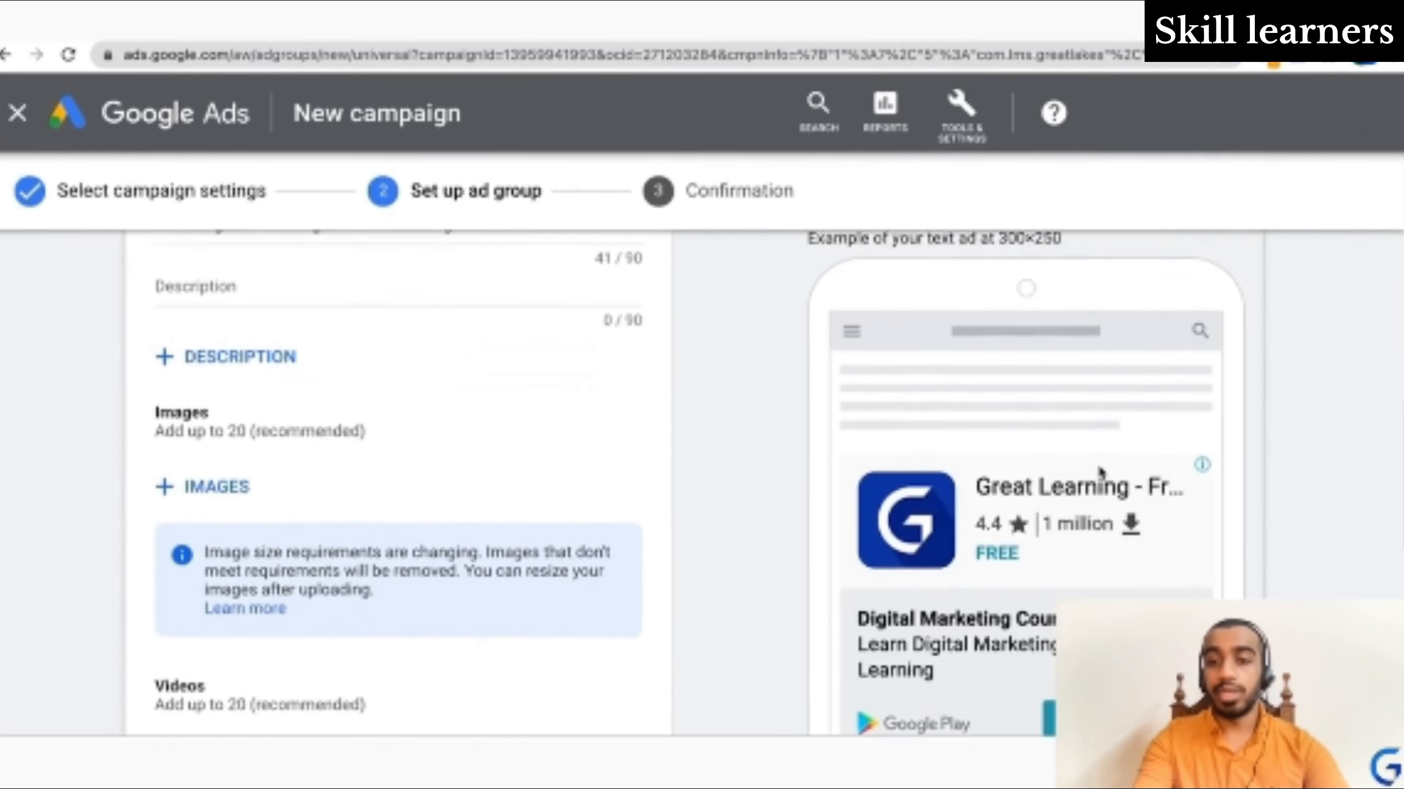
pyautogui.scroll(-2, 1098, 465)
pyautogui.scroll(-1, 1098, 465)
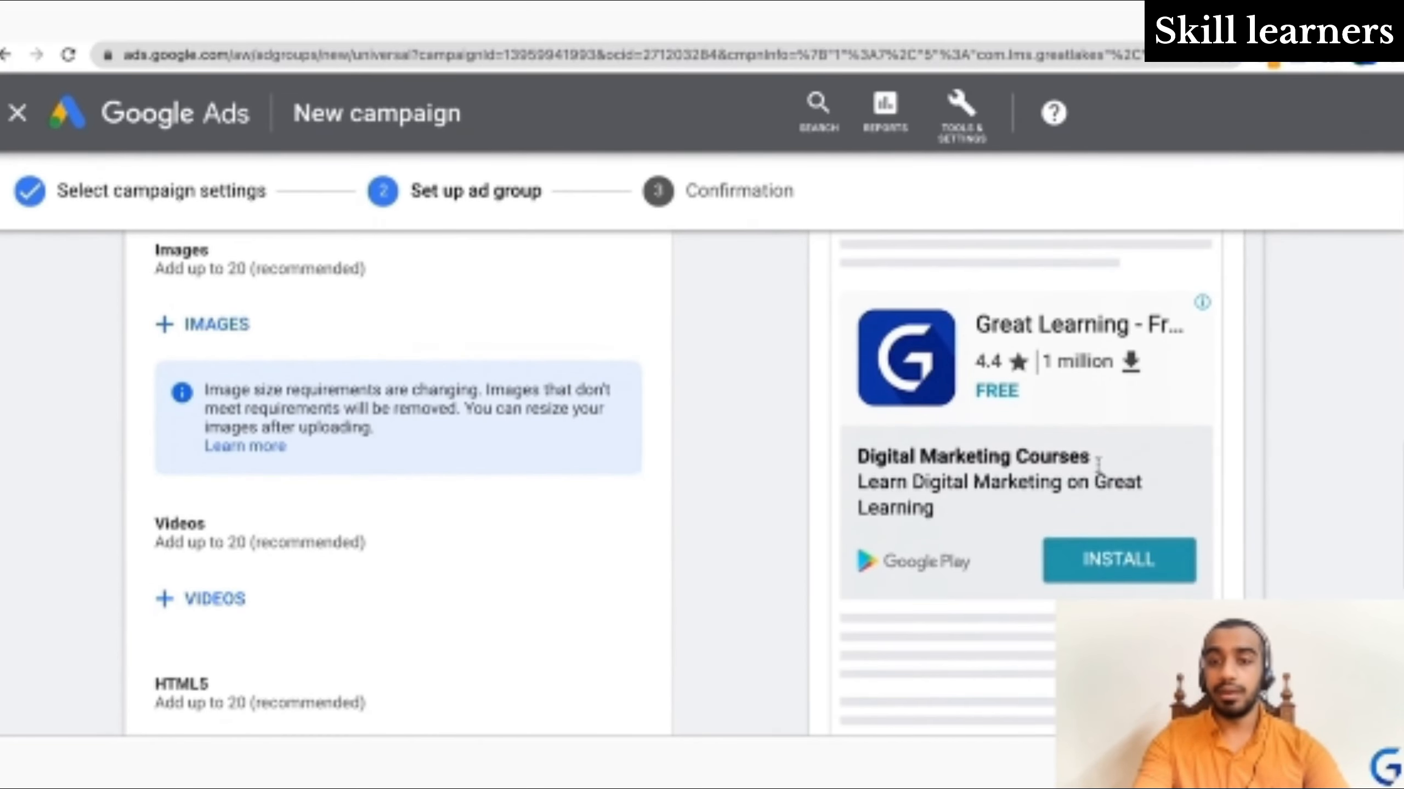
pyautogui.scroll(3, 1098, 467)
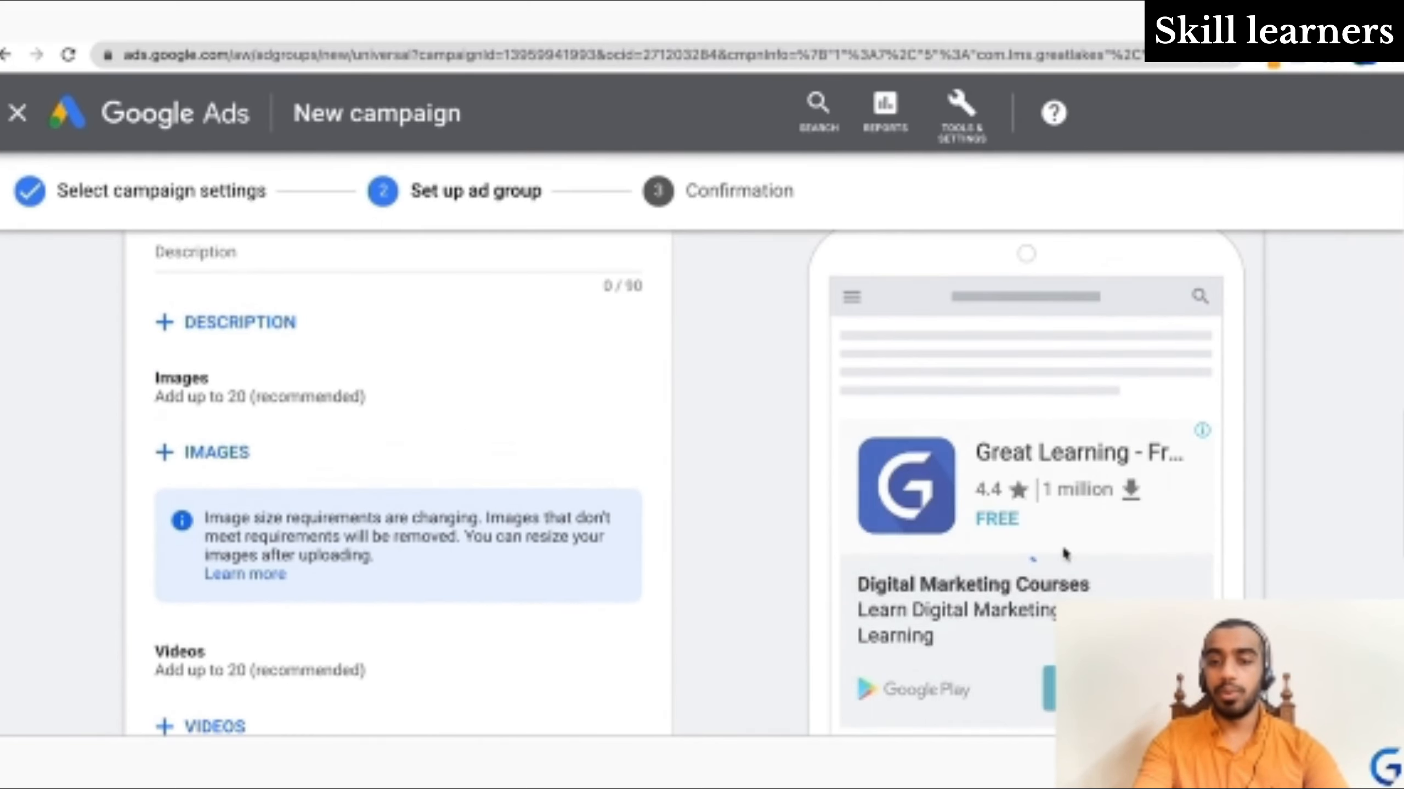
pyautogui.scroll(2, 982, 534)
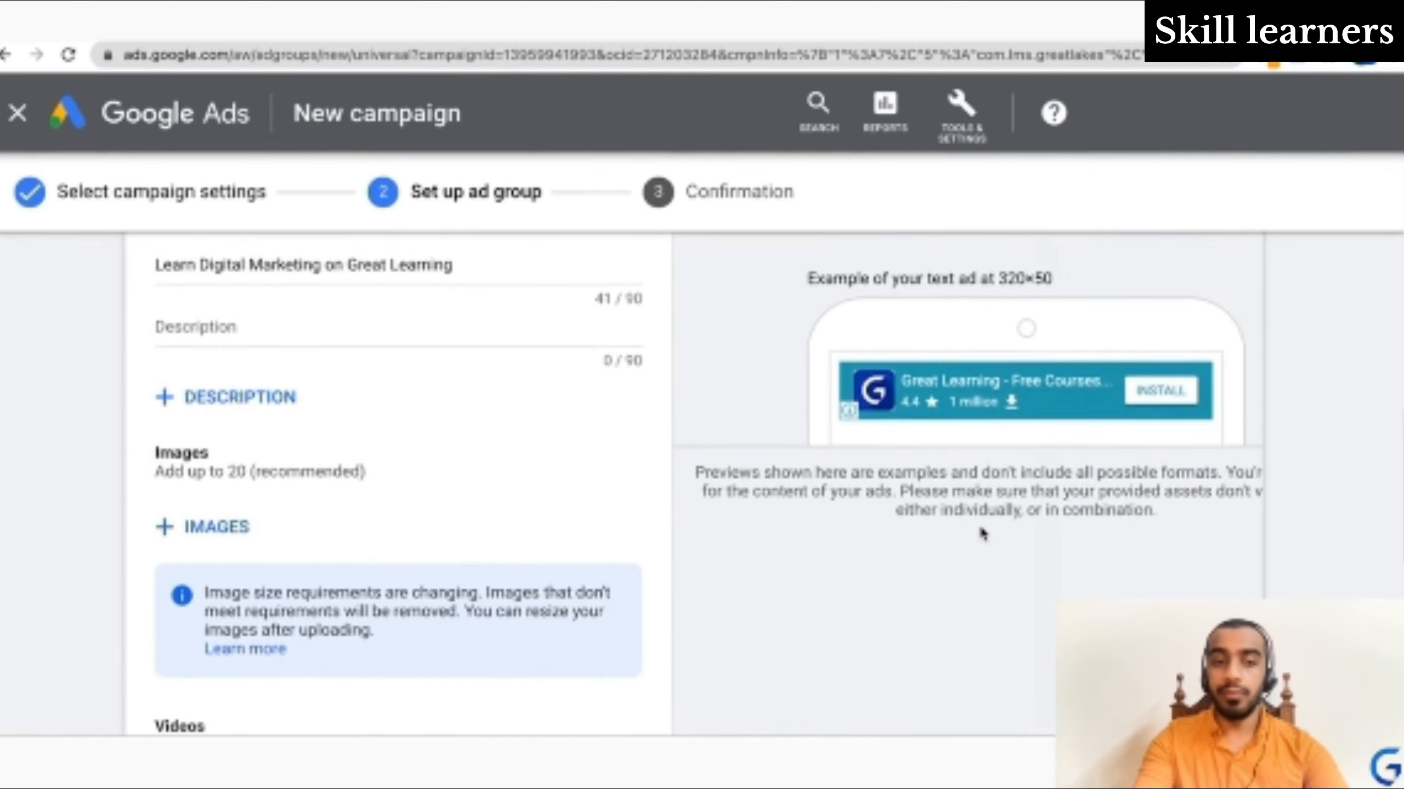
pyautogui.scroll(5, 423, 514)
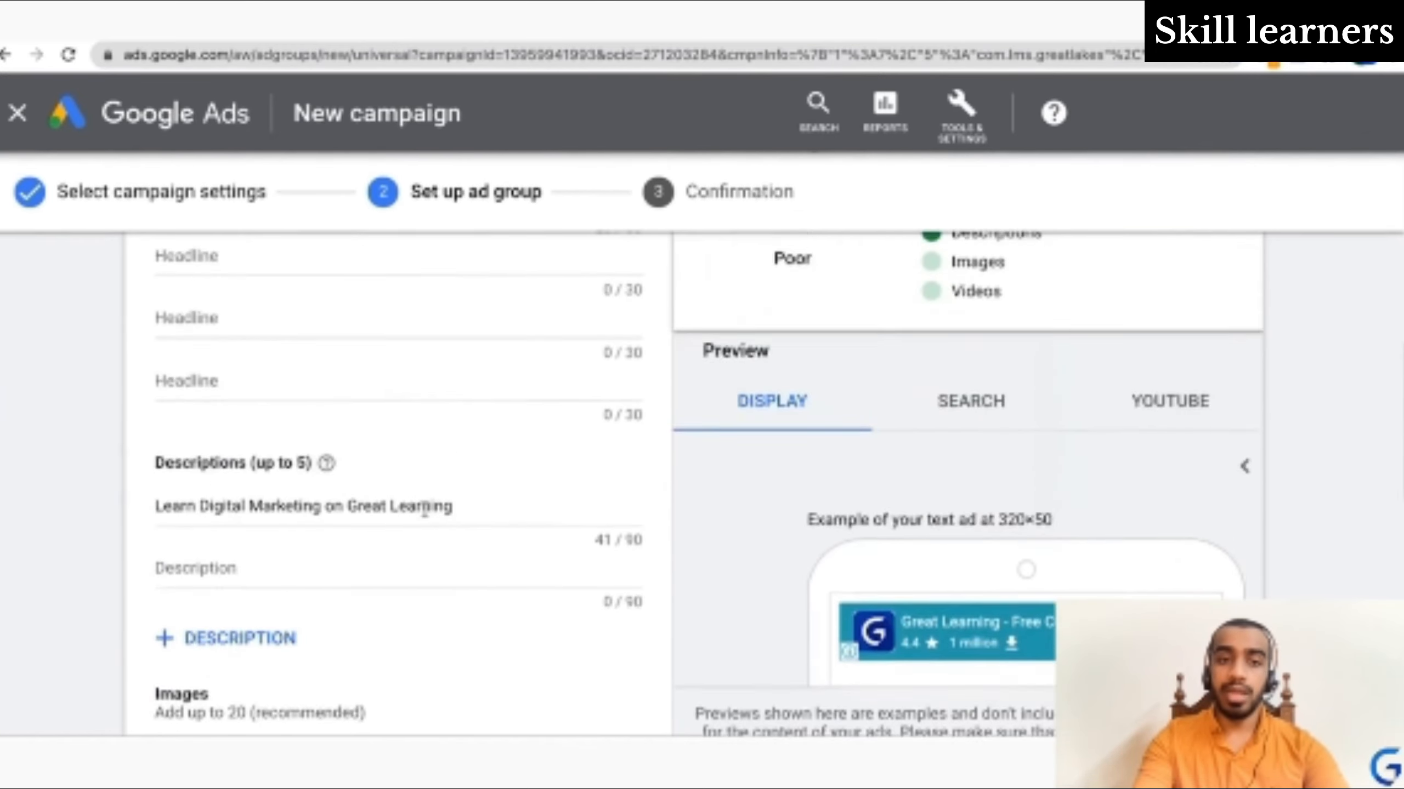
pyautogui.scroll(-10, 423, 512)
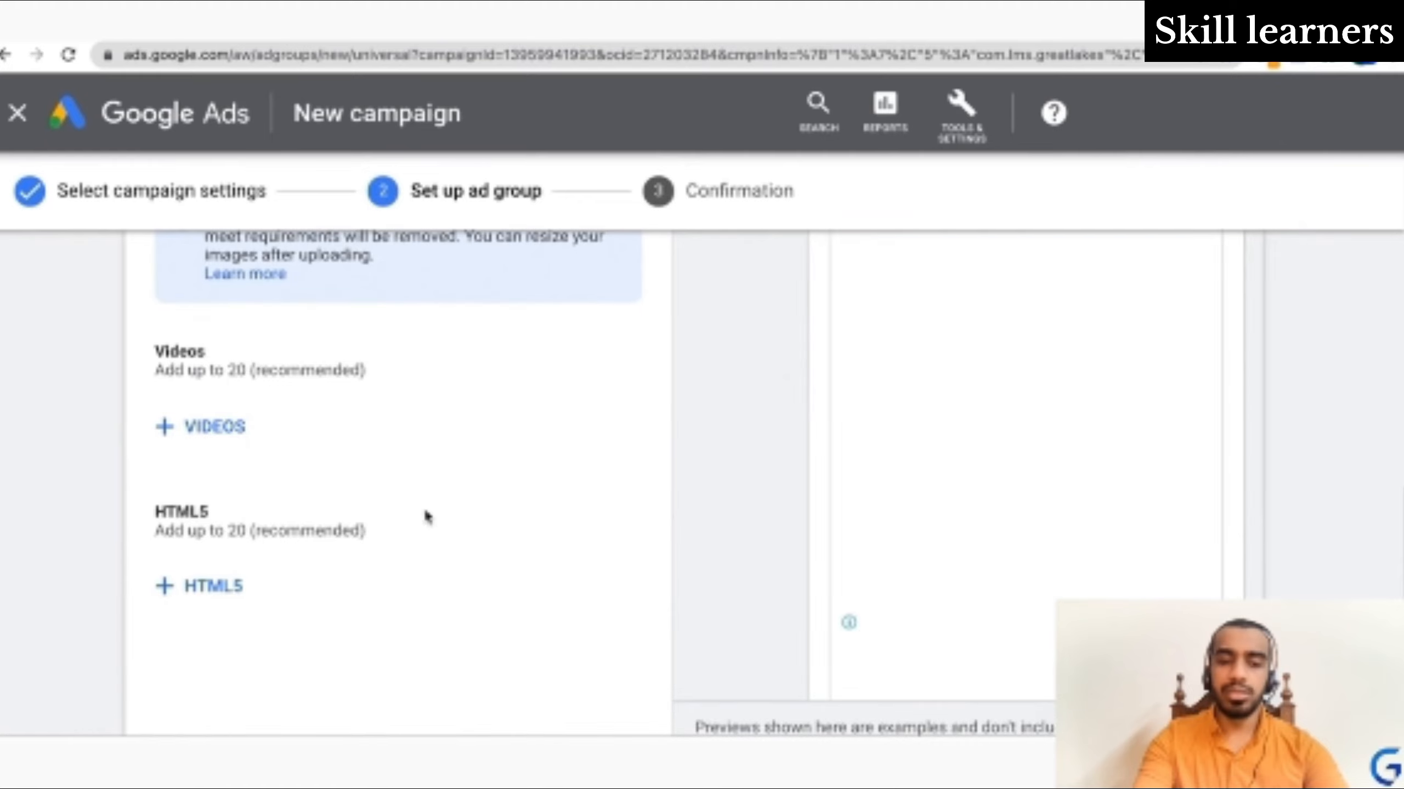
pyautogui.scroll(-6, 426, 517)
pyautogui.scroll(14, 425, 517)
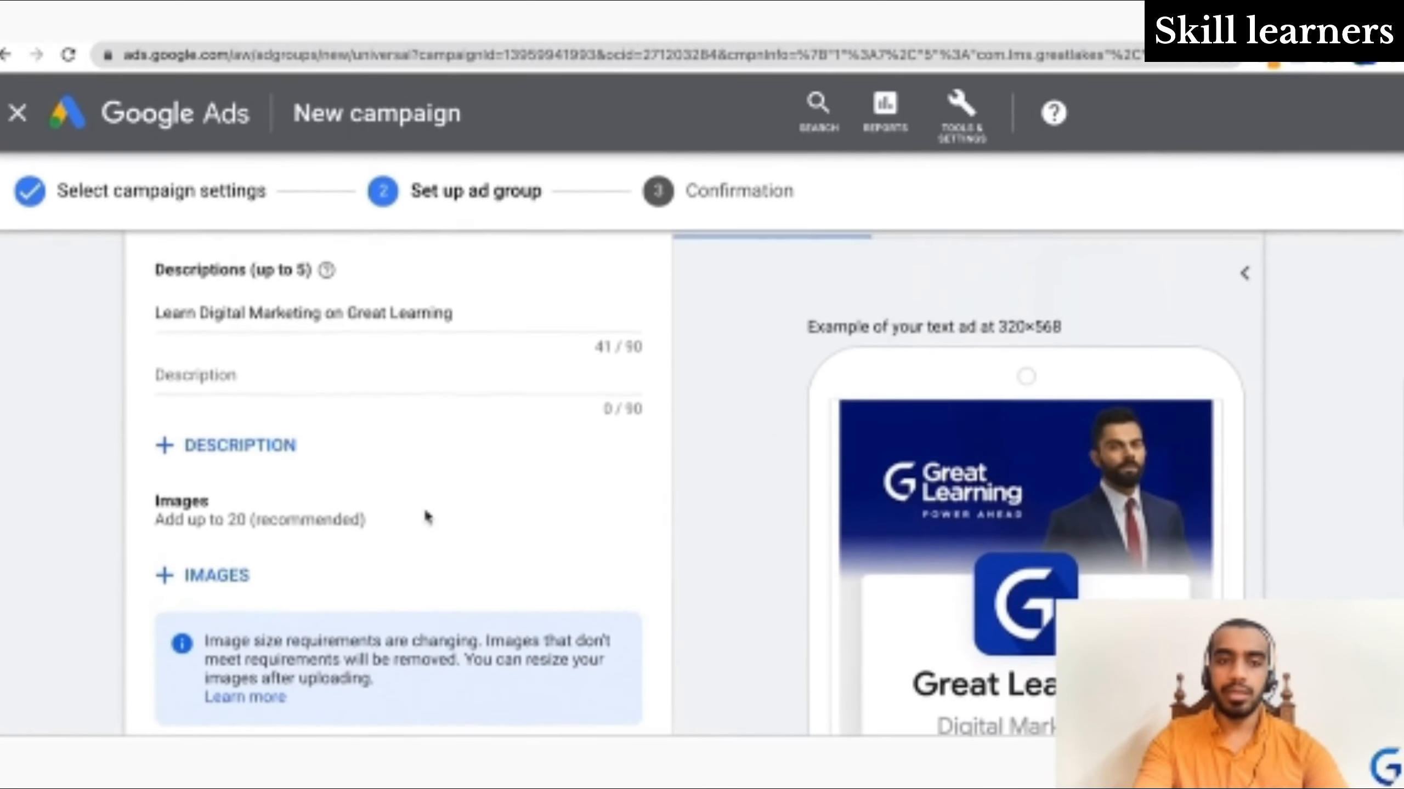
# Upload the Great Learning logo file as an image asset for the app ad
pyautogui.scroll(-1, 426, 517)
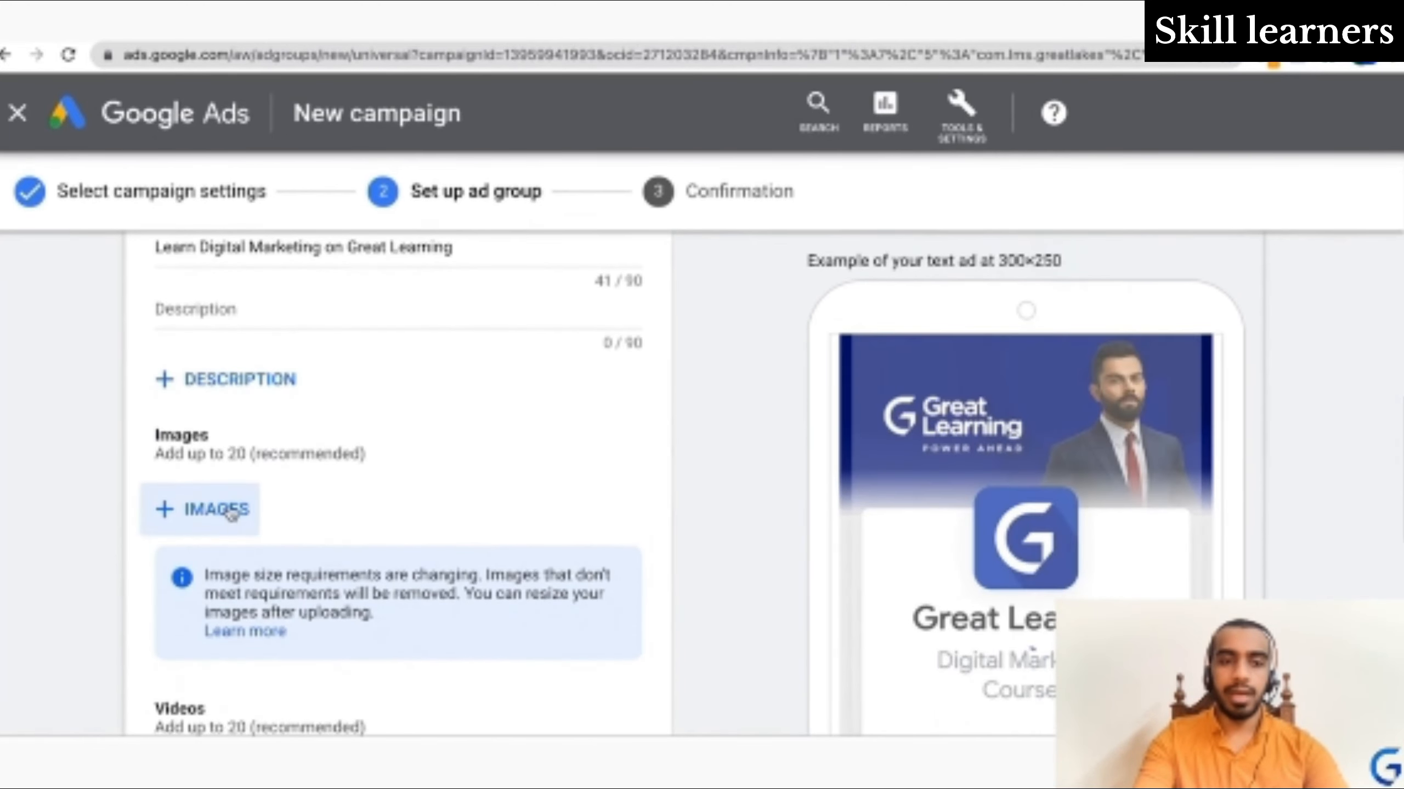
pyautogui.click(231, 514)
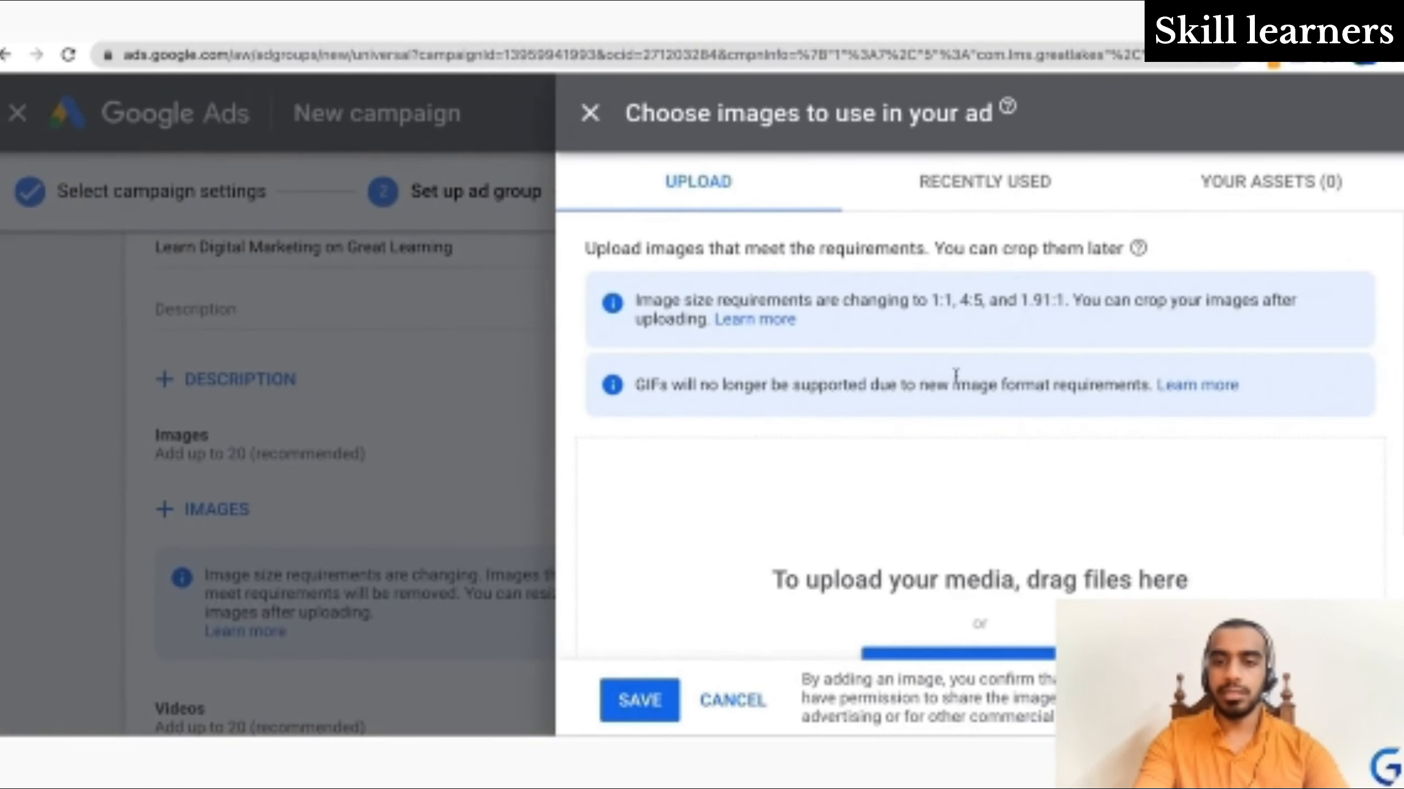
pyautogui.scroll(-3, 956, 376)
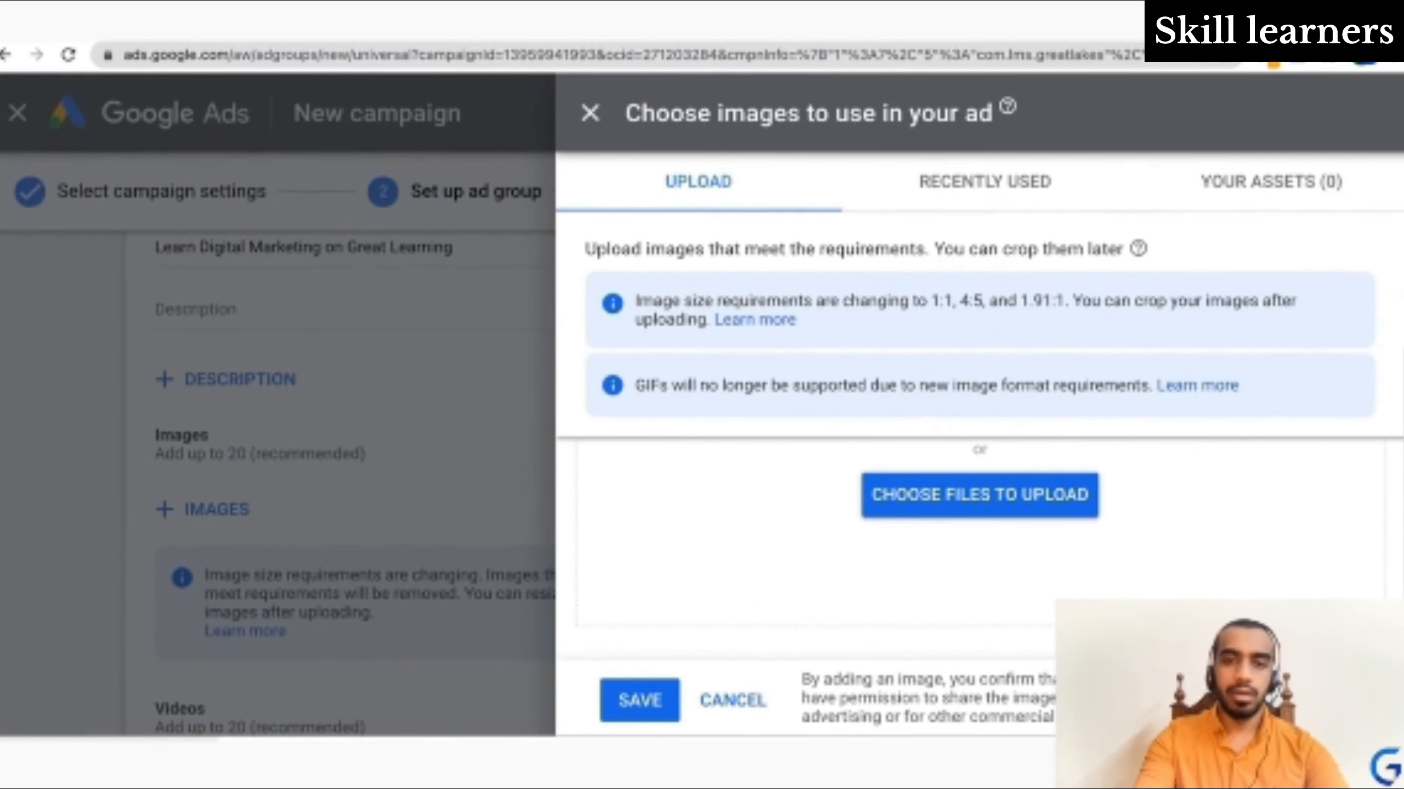
pyautogui.moveTo(172, 719); pyautogui.dragTo(742, 501)
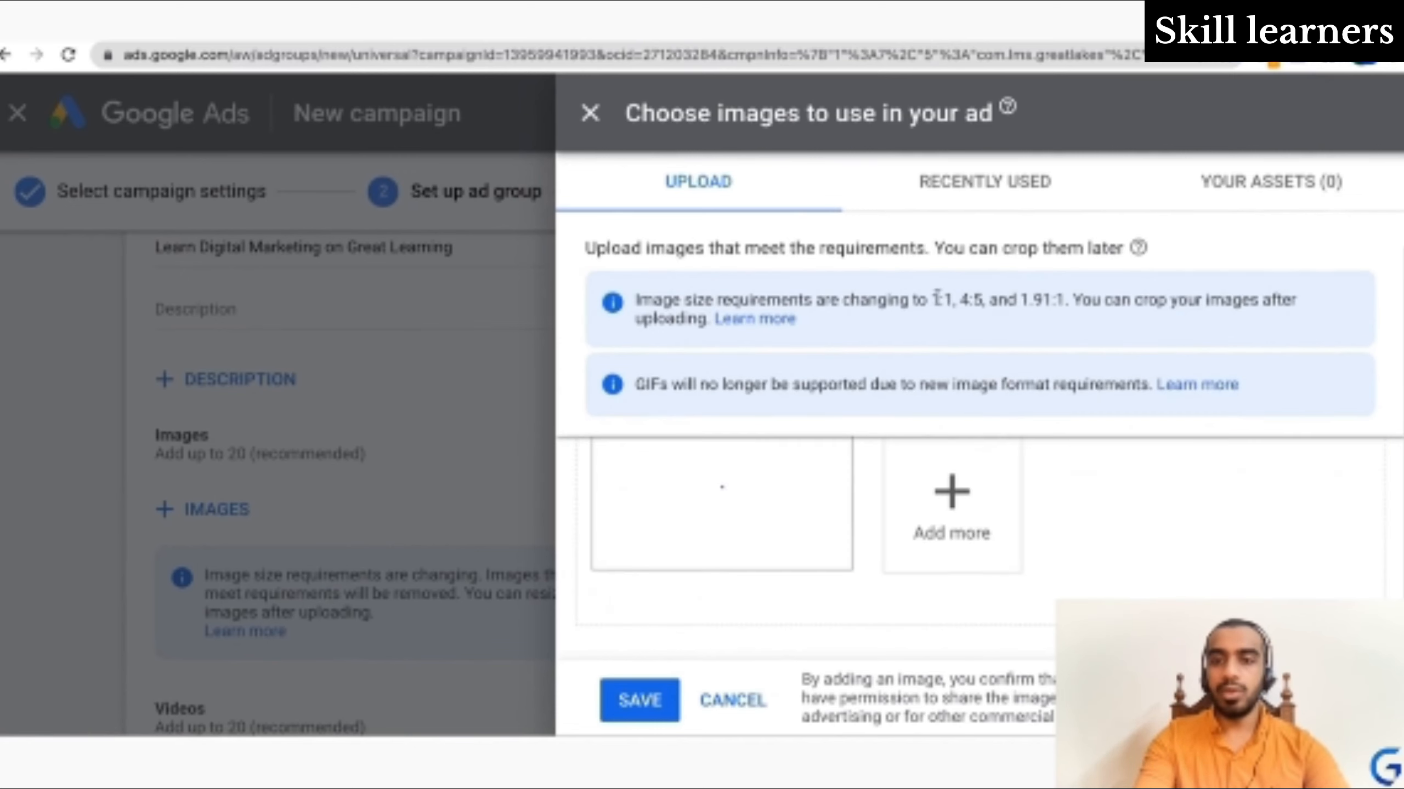
# Accept the 1.91:1 crop of the Great Learning logo and save it to the ad's images
pyautogui.click(718, 539)
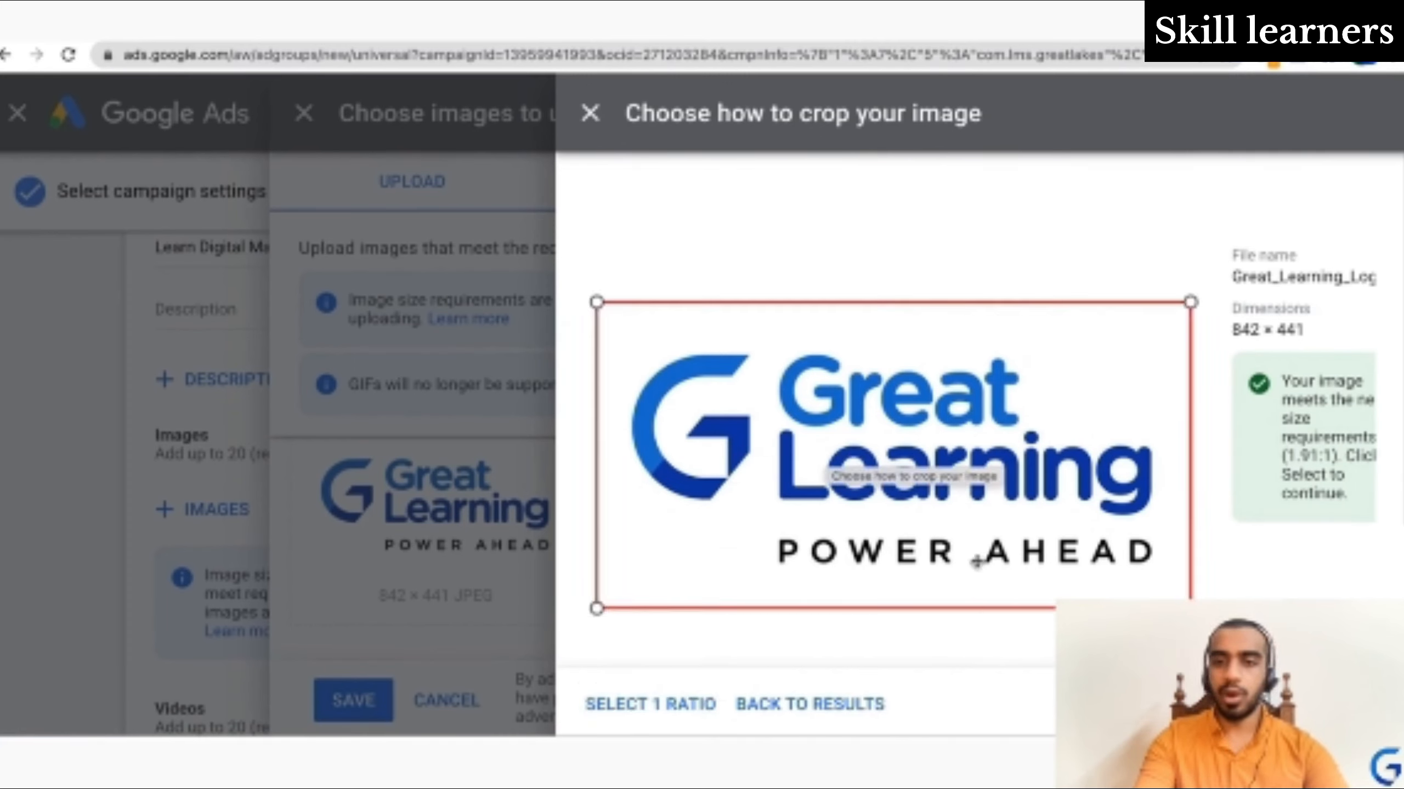
pyautogui.click(691, 710)
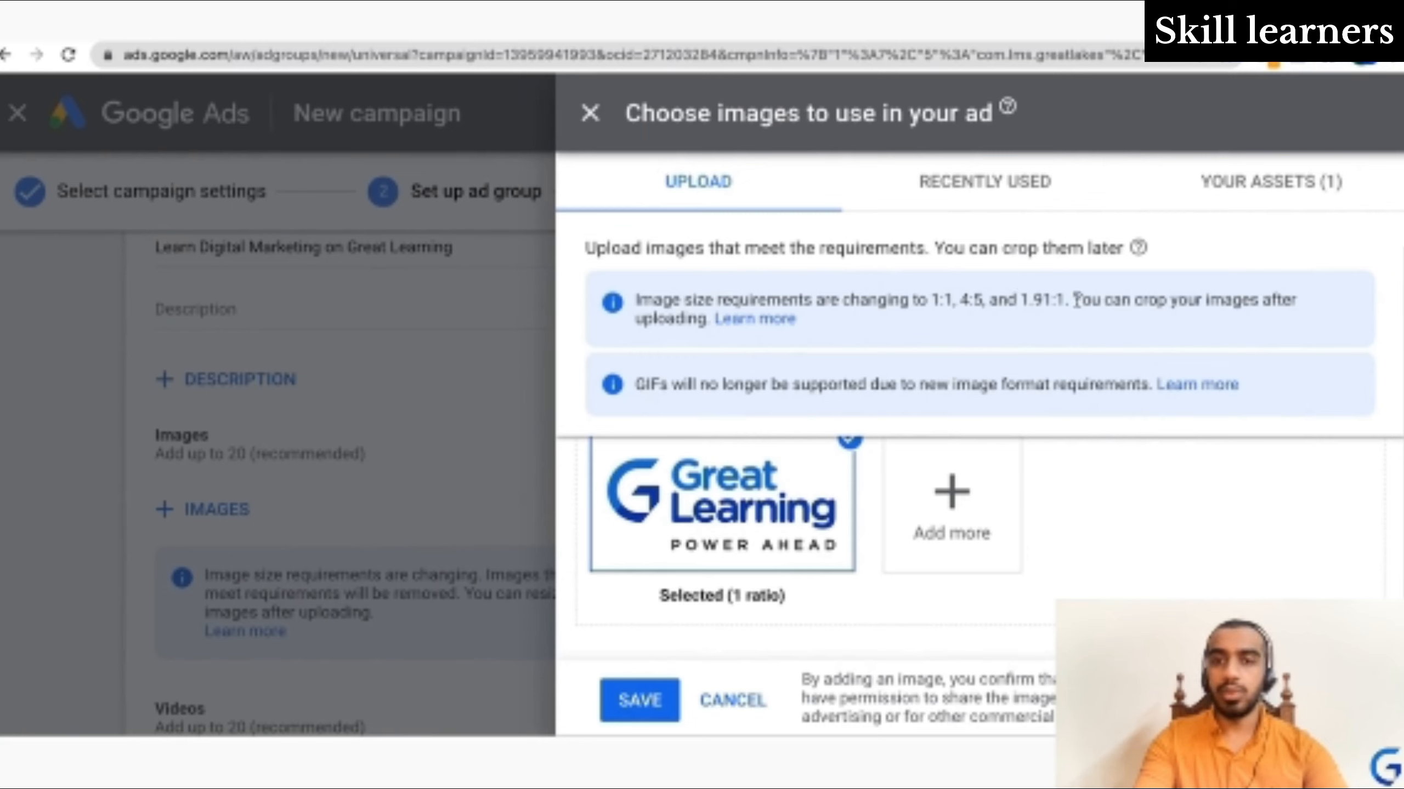
pyautogui.click(1281, 203)
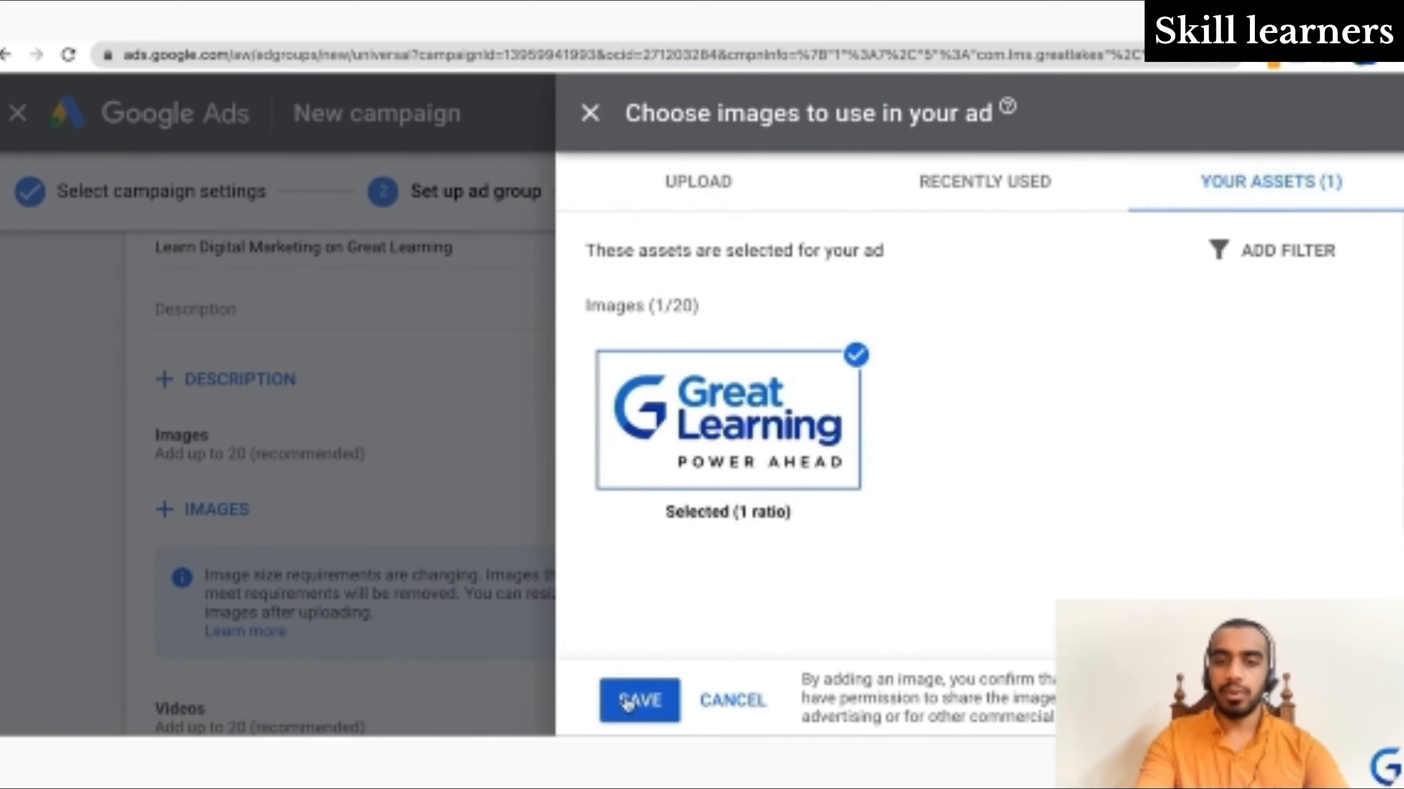
pyautogui.click(621, 718)
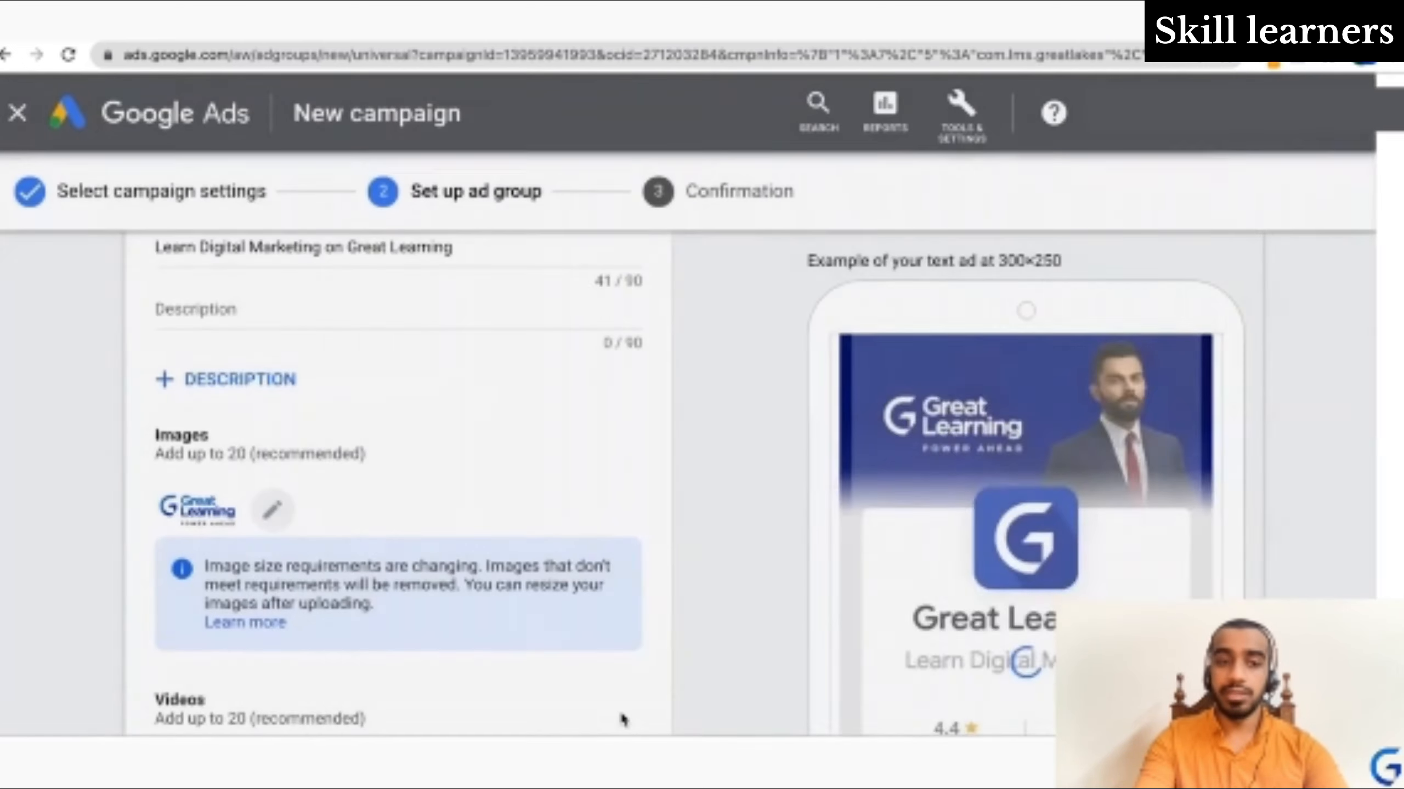
# Remove the Great Learning logo from the app ad's selected images and save the image selection
pyautogui.scroll(-3, 346, 513)
pyautogui.scroll(-5, 346, 517)
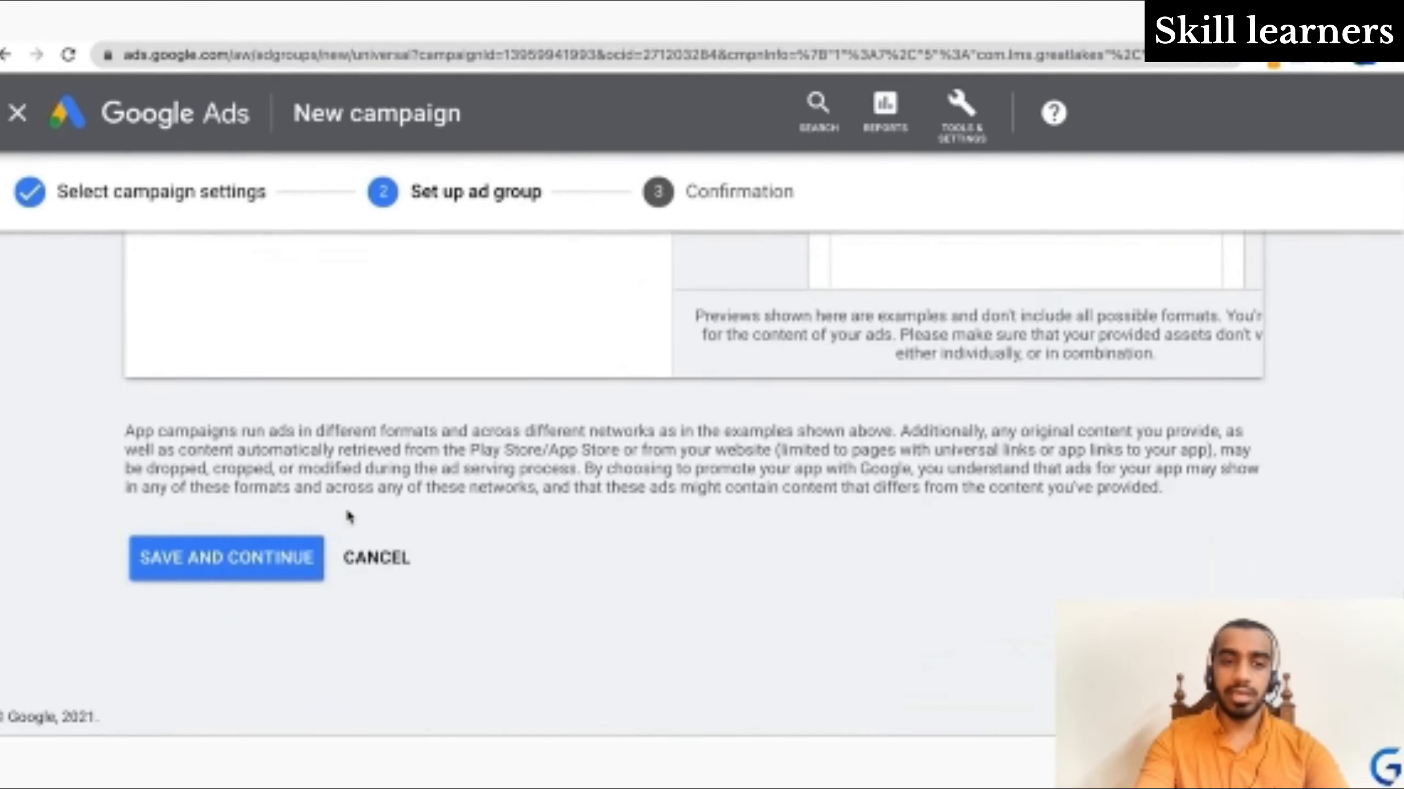
pyautogui.scroll(15, 347, 517)
pyautogui.scroll(-7, 347, 514)
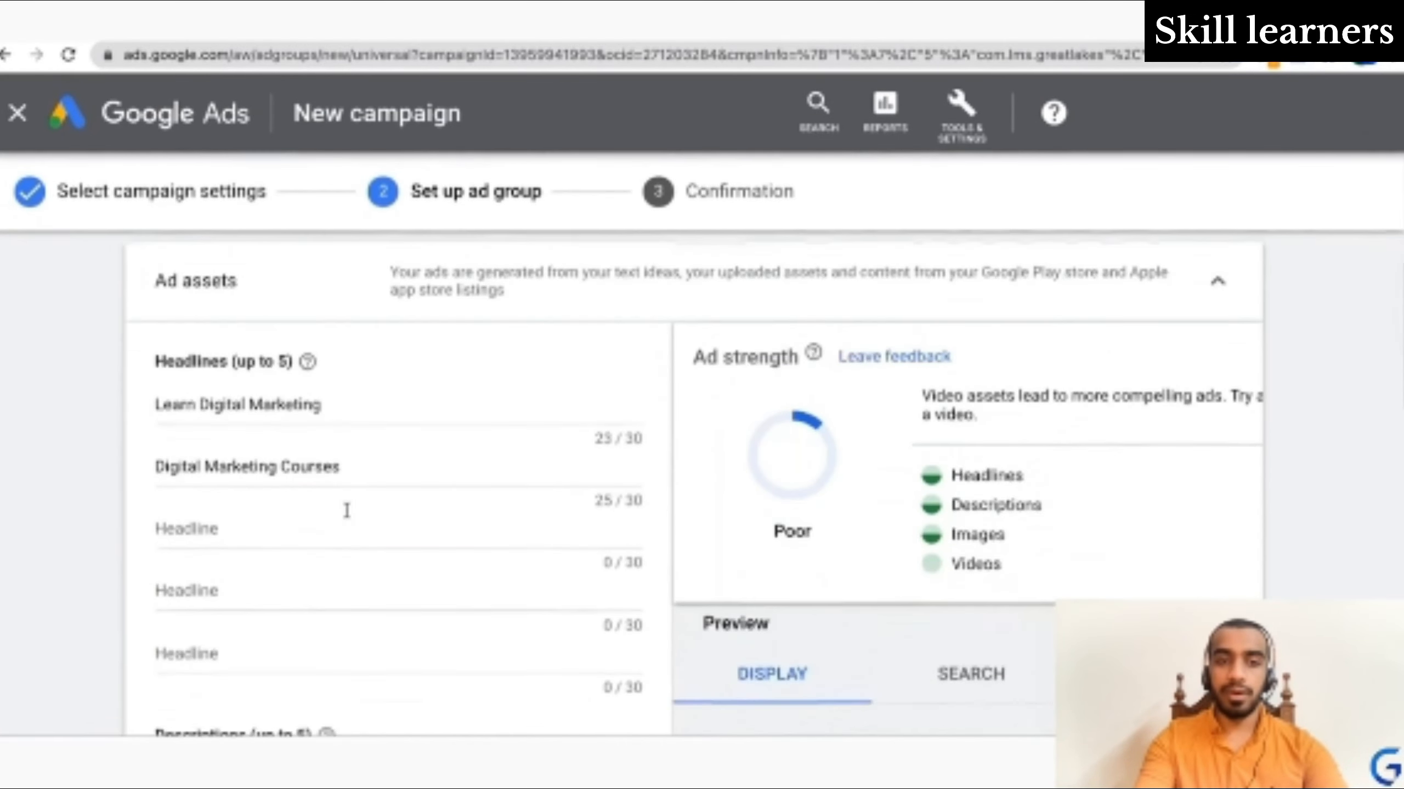
pyautogui.scroll(3, 347, 517)
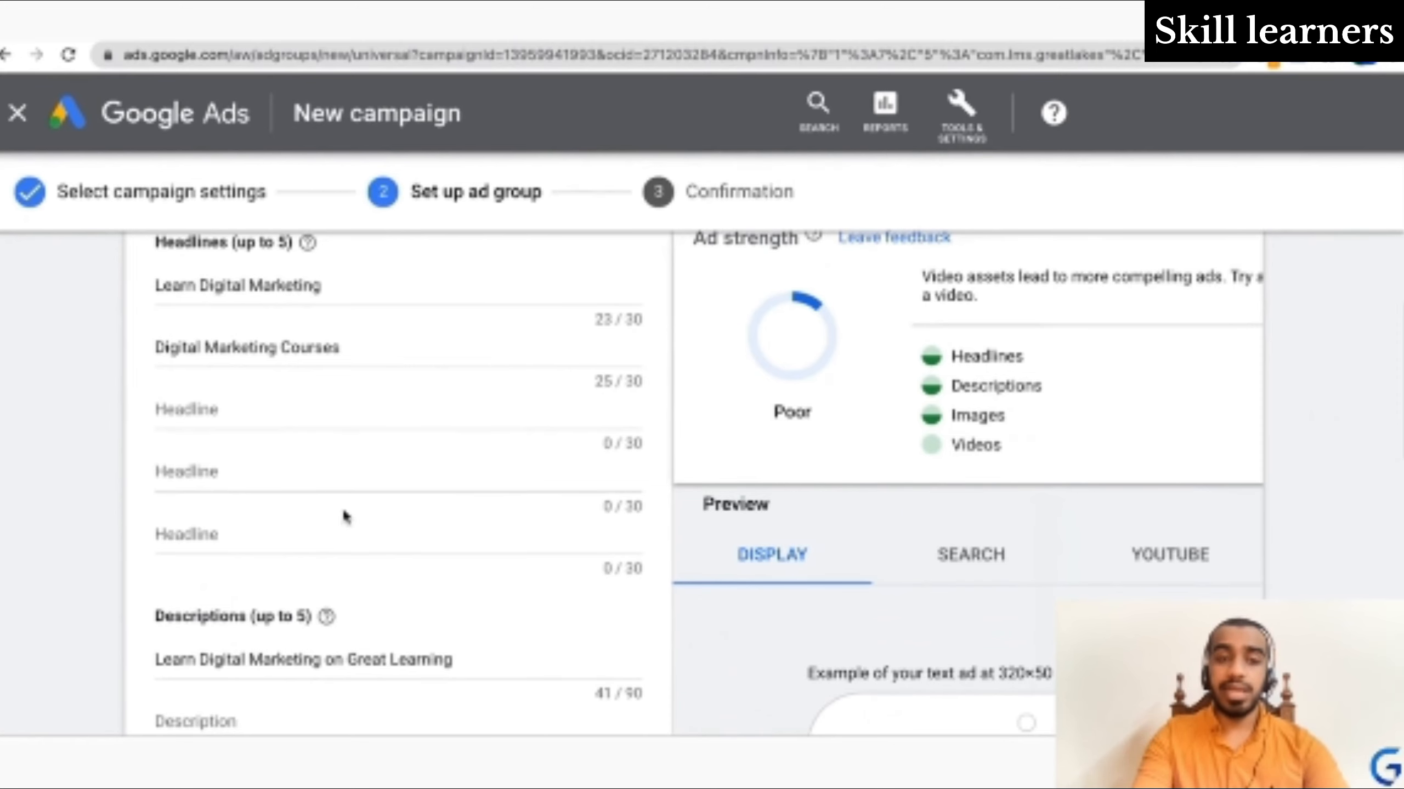
pyautogui.scroll(-9, 346, 517)
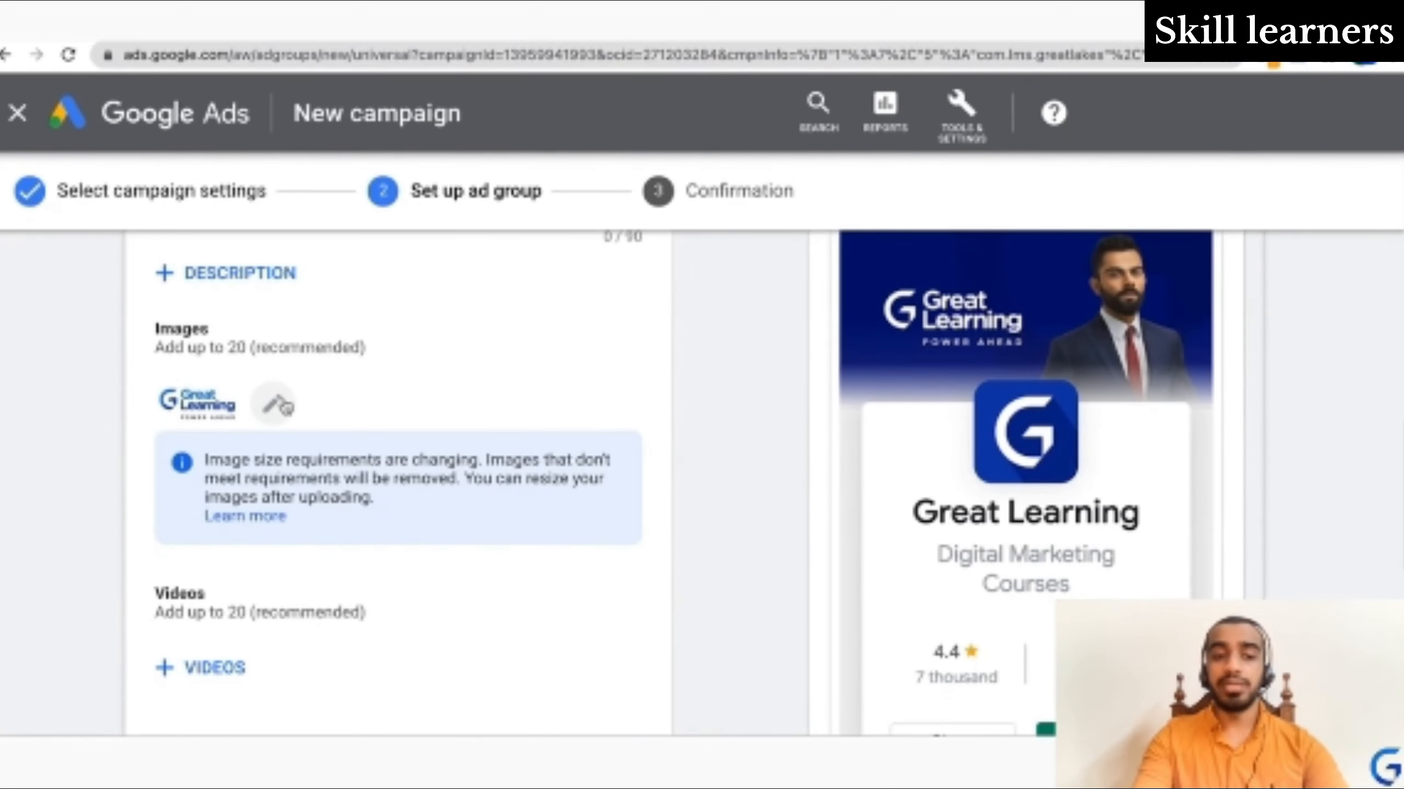
pyautogui.click(276, 405)
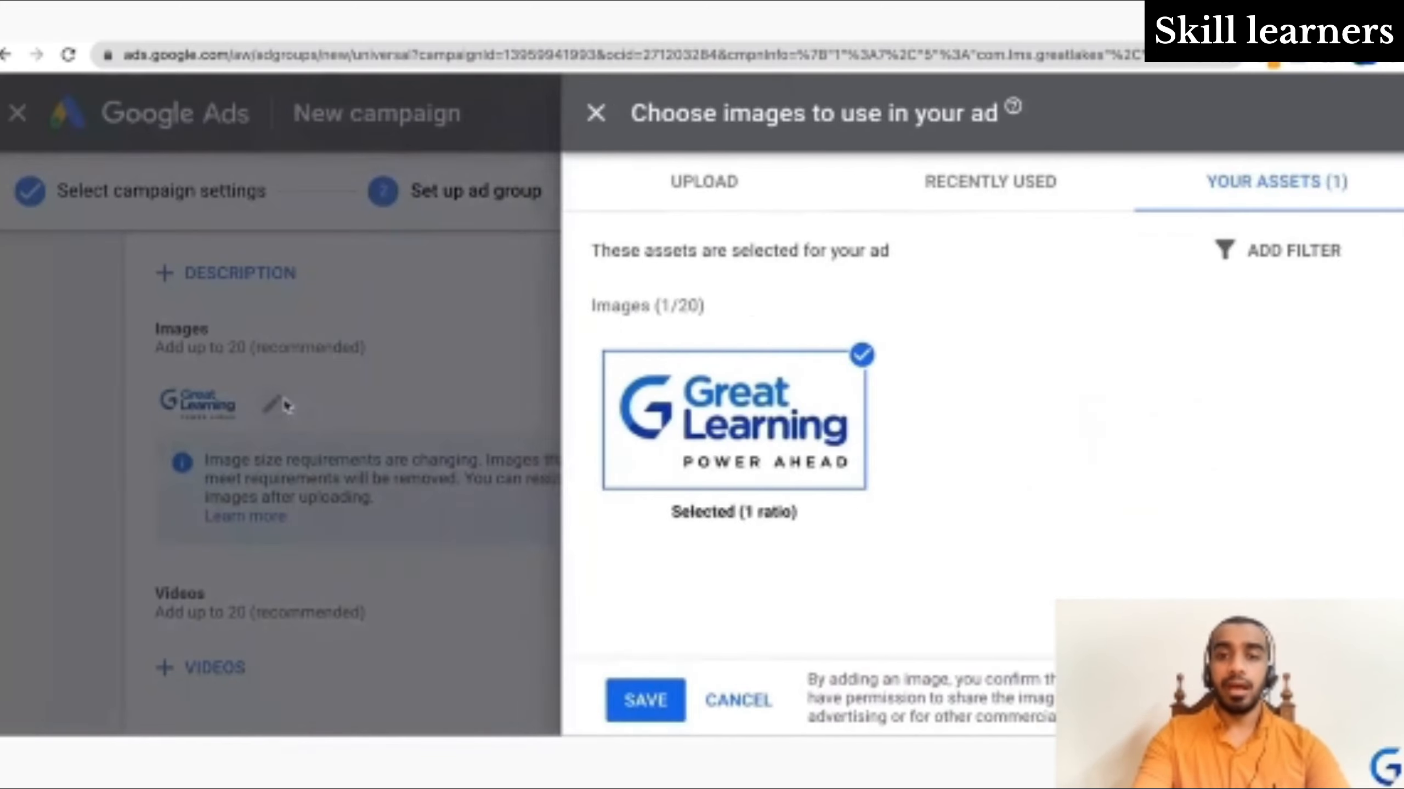
pyautogui.click(855, 364)
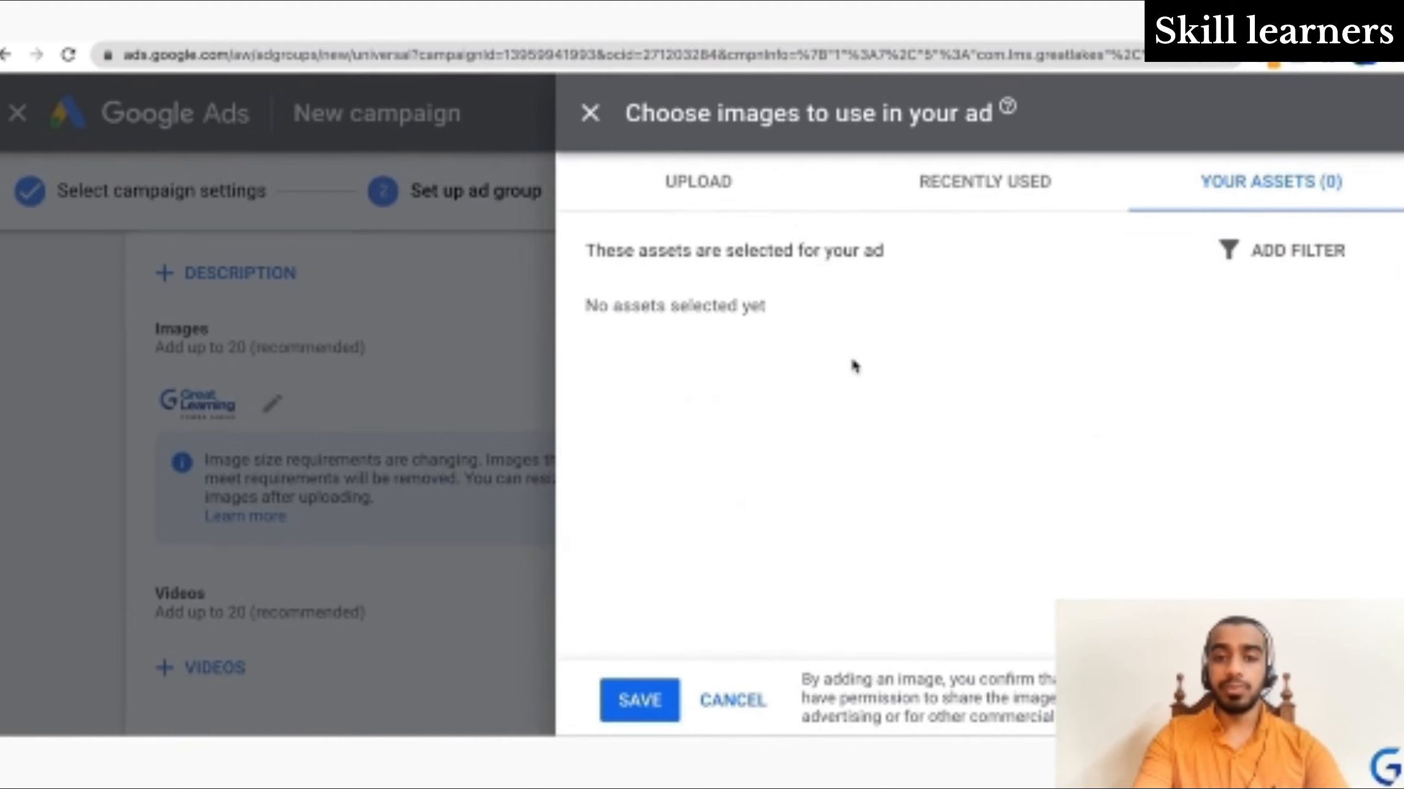
pyautogui.click(651, 713)
# Start adding a video to the app ad and search YouTube for "great learning digital marketing"
pyautogui.scroll(8, 326, 550)
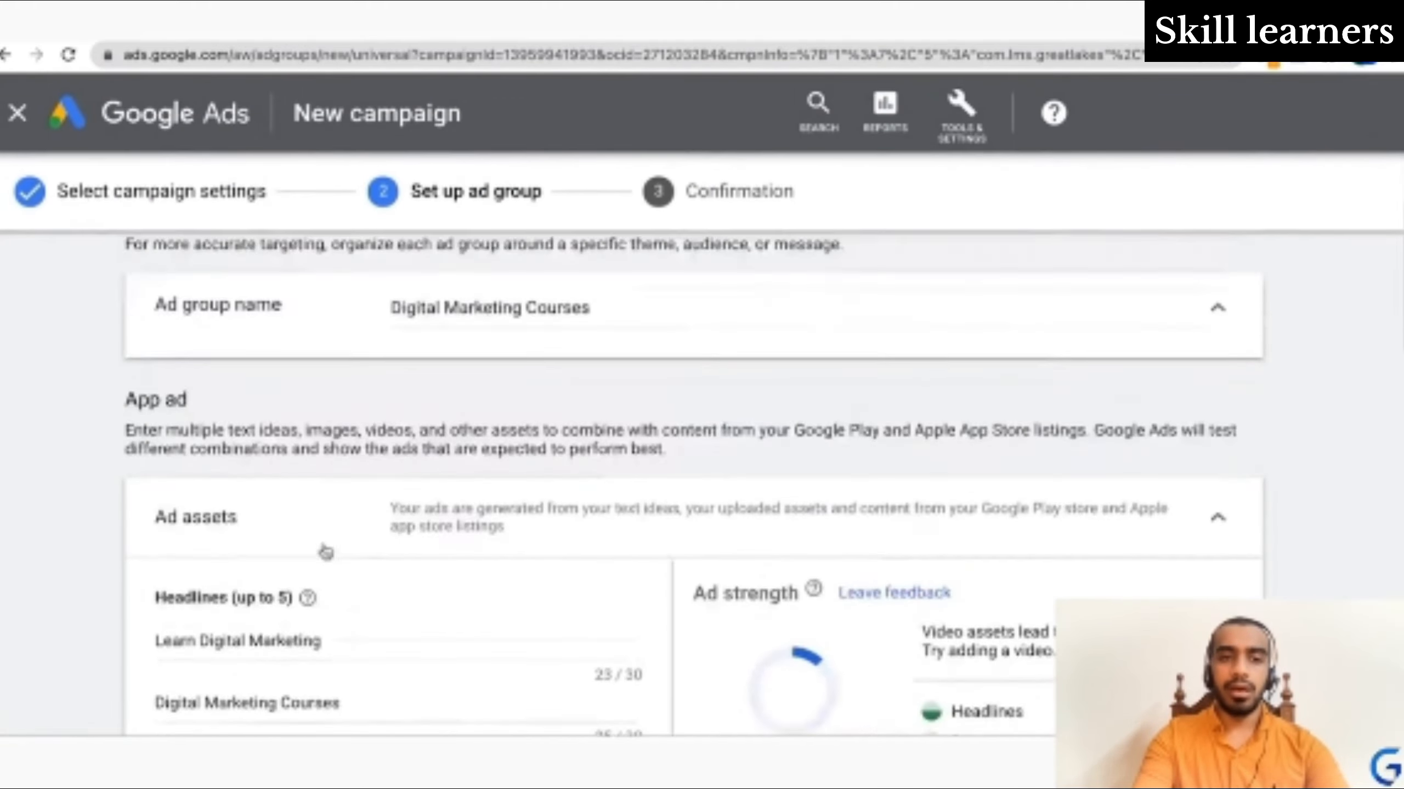
pyautogui.scroll(-5, 326, 550)
pyautogui.scroll(3, 326, 550)
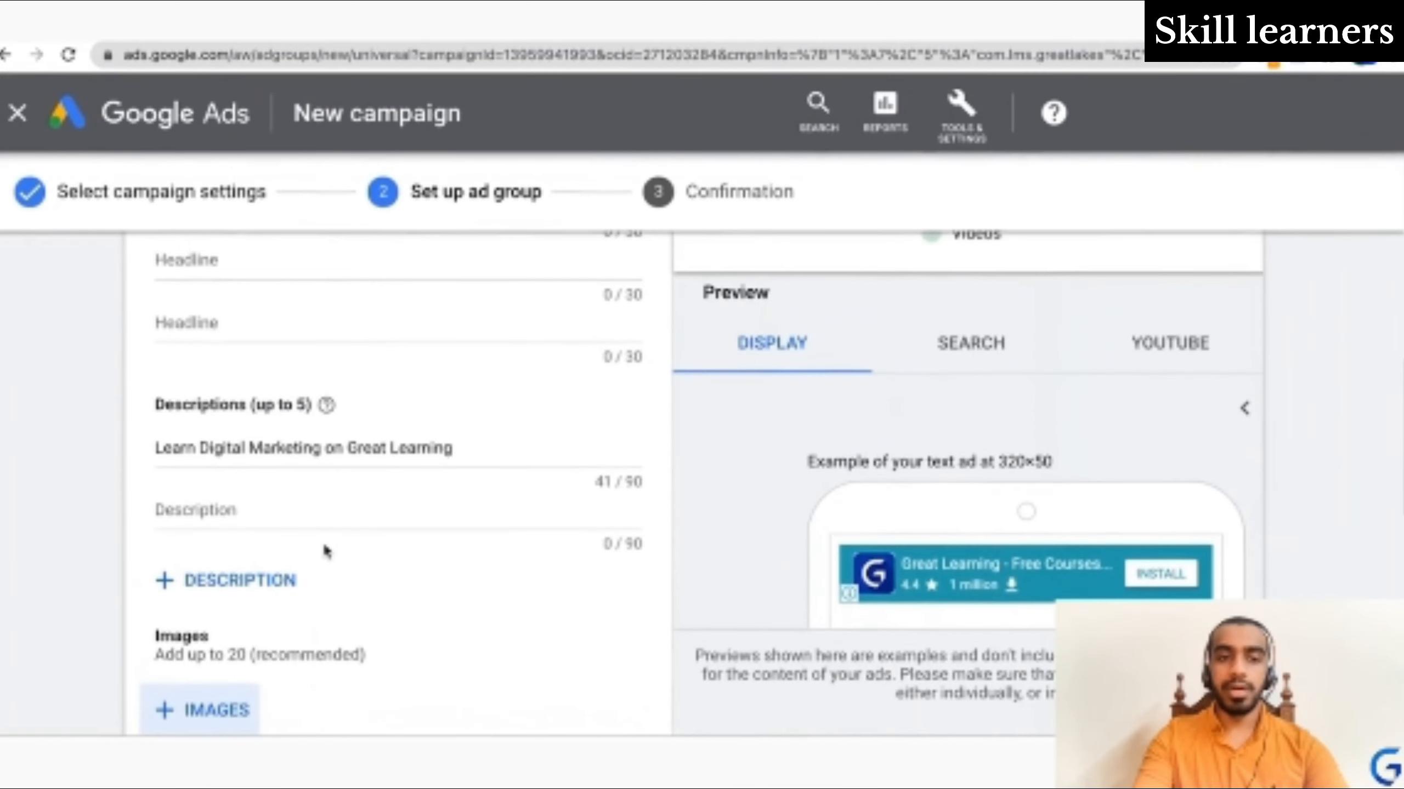
pyautogui.scroll(-5, 326, 550)
pyautogui.click(218, 659)
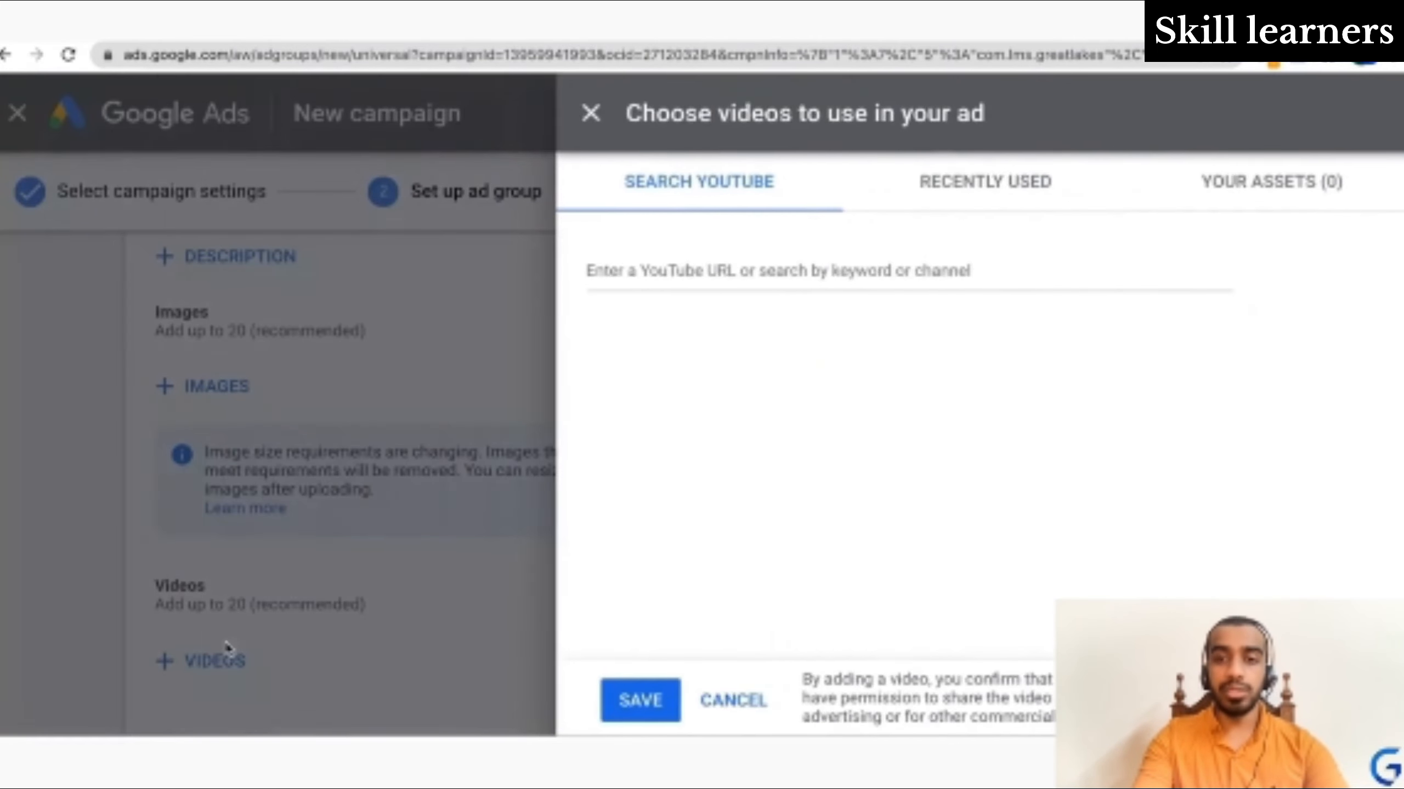
pyautogui.click(721, 270)
pyautogui.write('great learning')
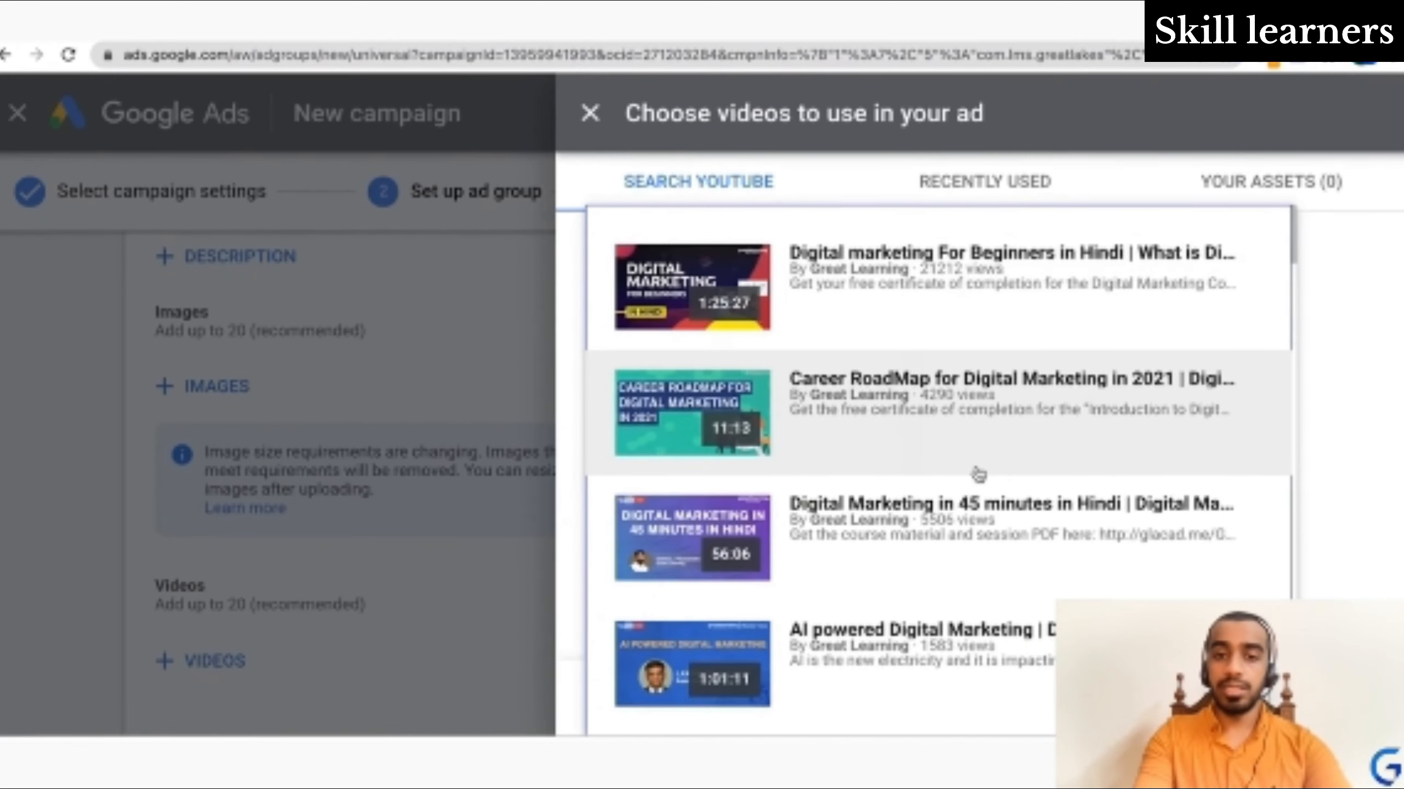
# Choose the 11:13 Great Learning video "Career RoadMap for Digital Marketing in 2021" and save it to the ad's videos
pyautogui.scroll(-6, 978, 475)
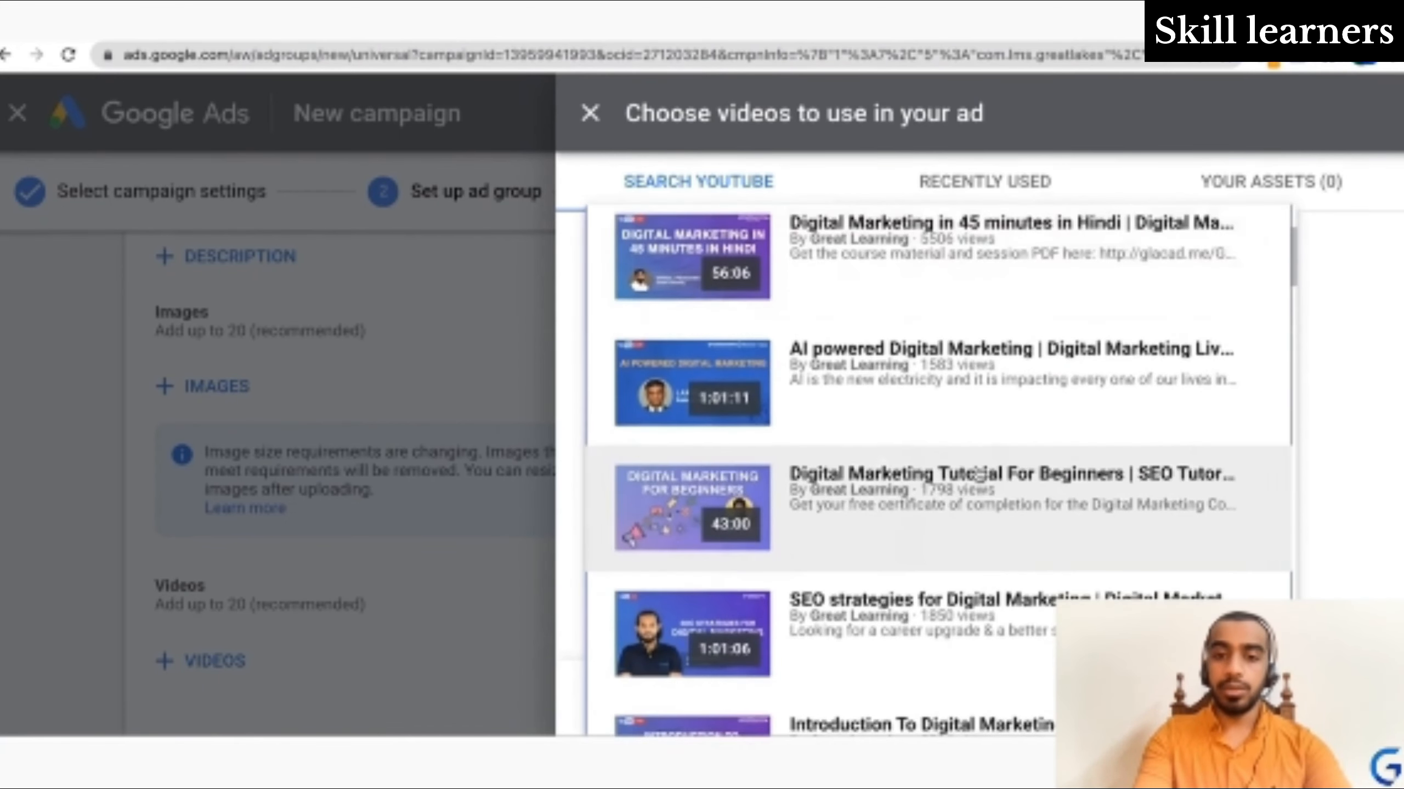
pyautogui.scroll(5, 979, 474)
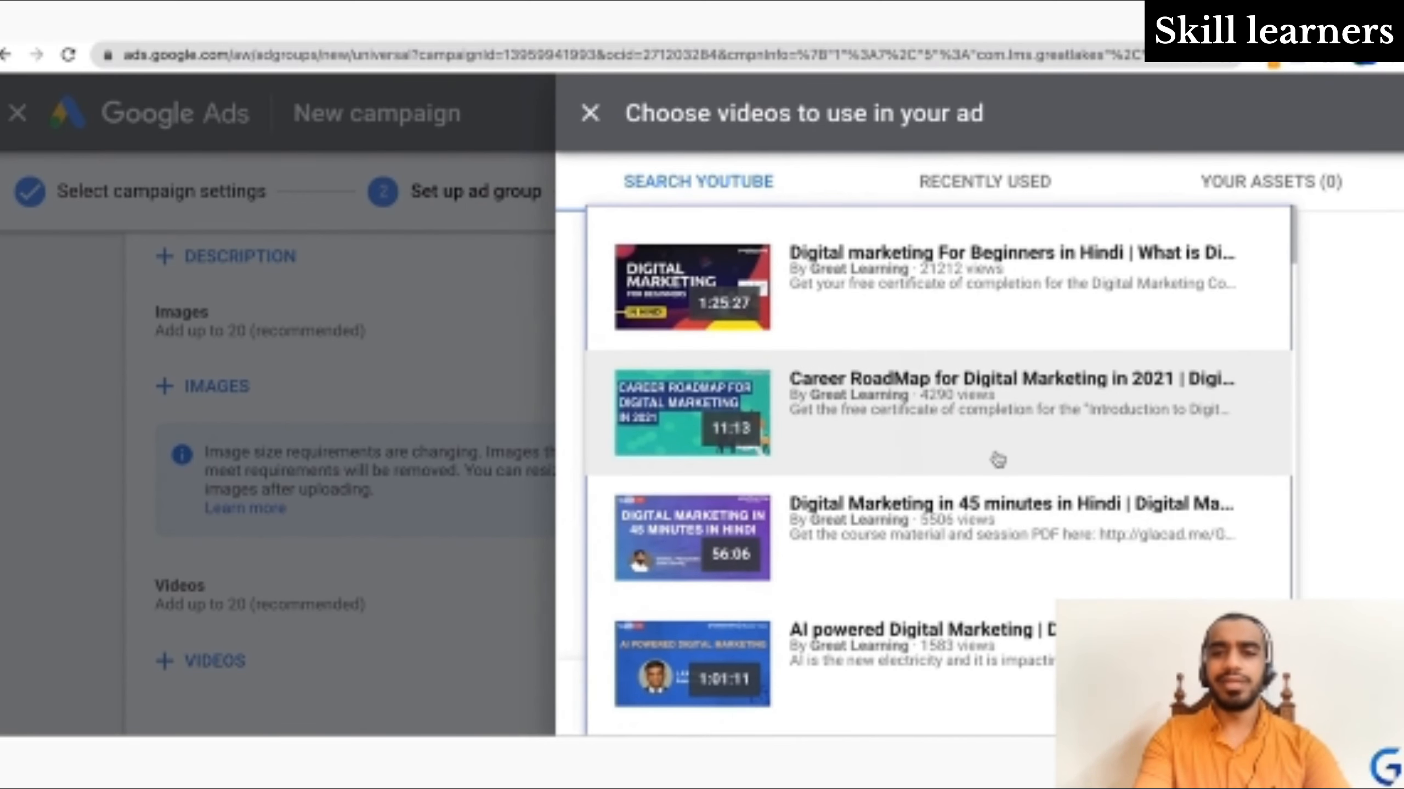
pyautogui.click(998, 460)
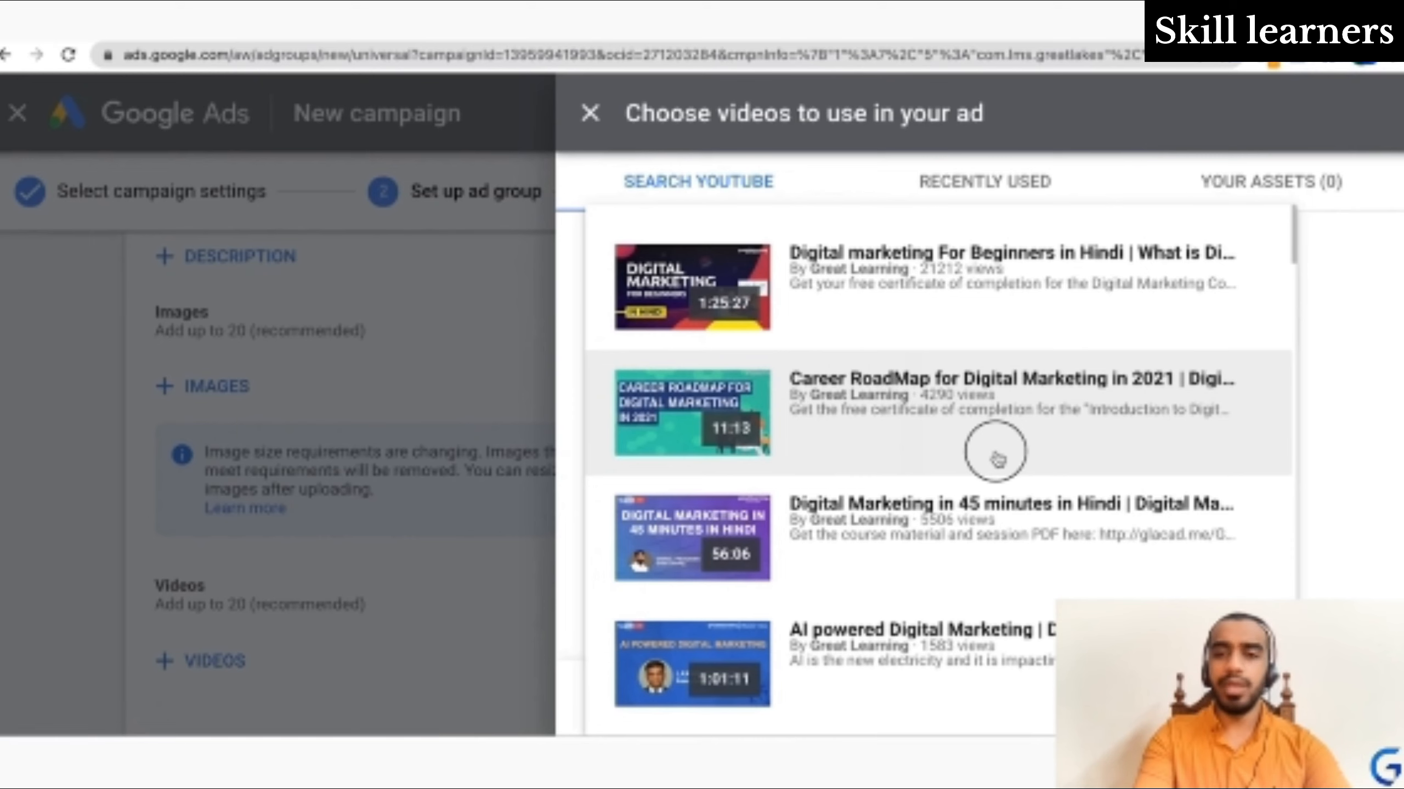
pyautogui.moveTo(849, 435)
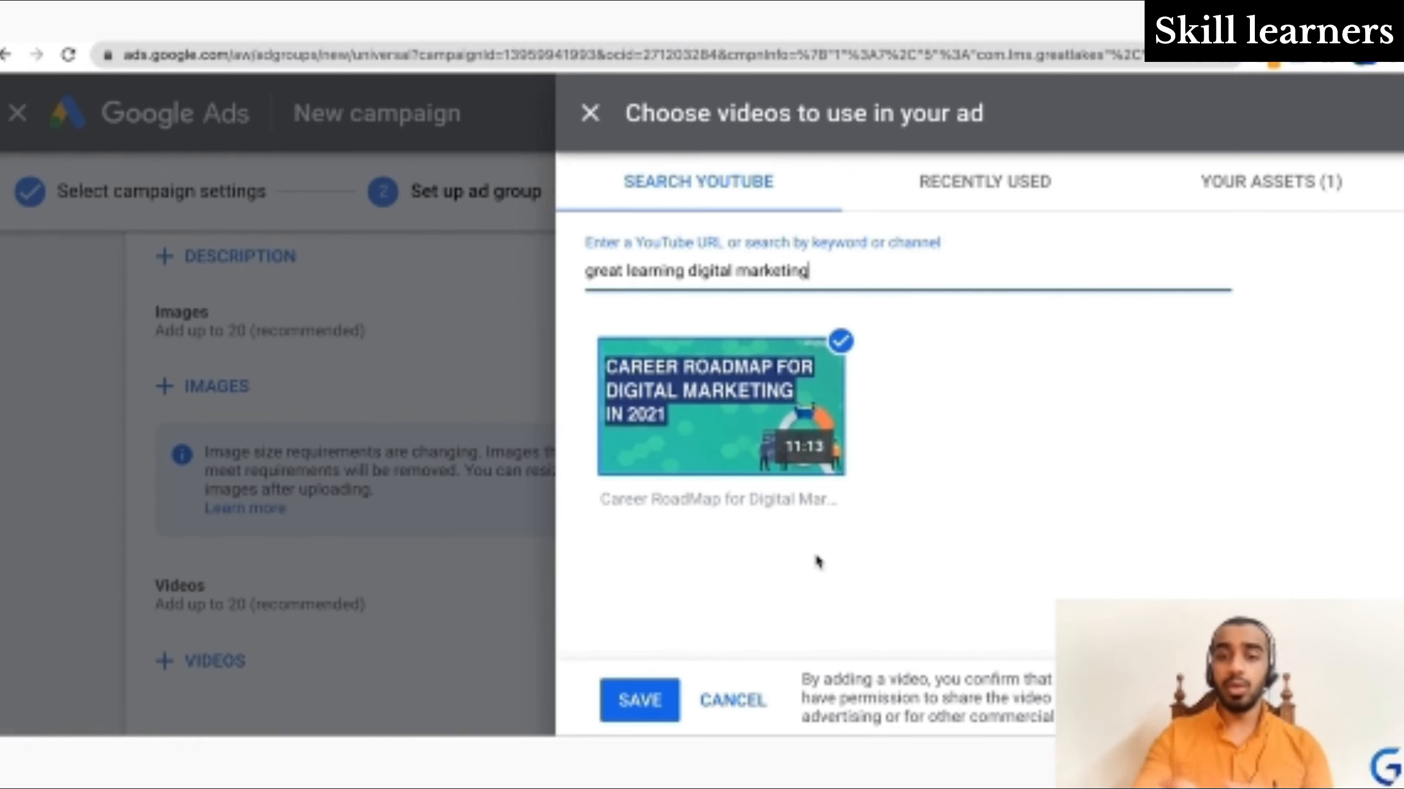
pyautogui.click(641, 697)
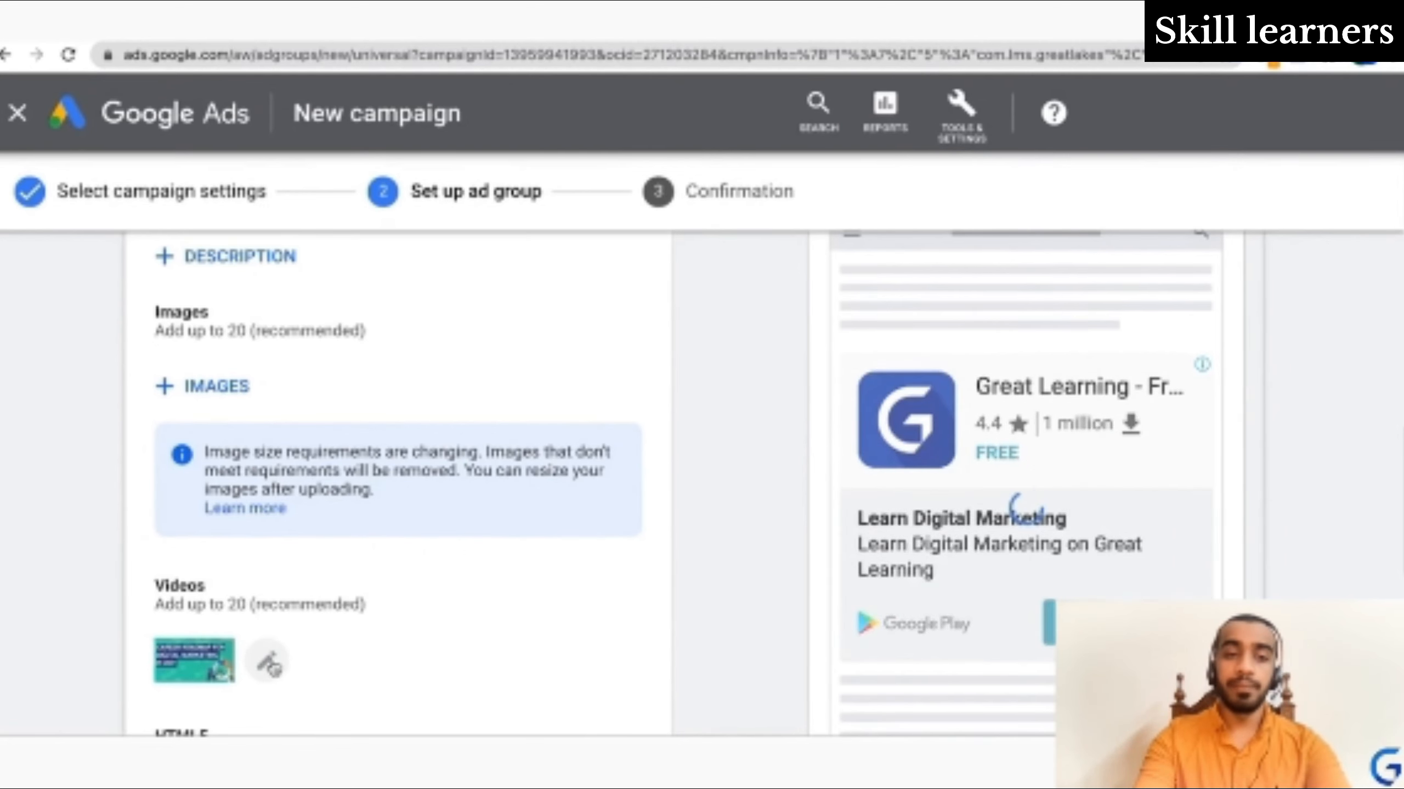
# Remove the Career RoadMap video from the app ad's selected videos and save the video selection
pyautogui.click(265, 660)
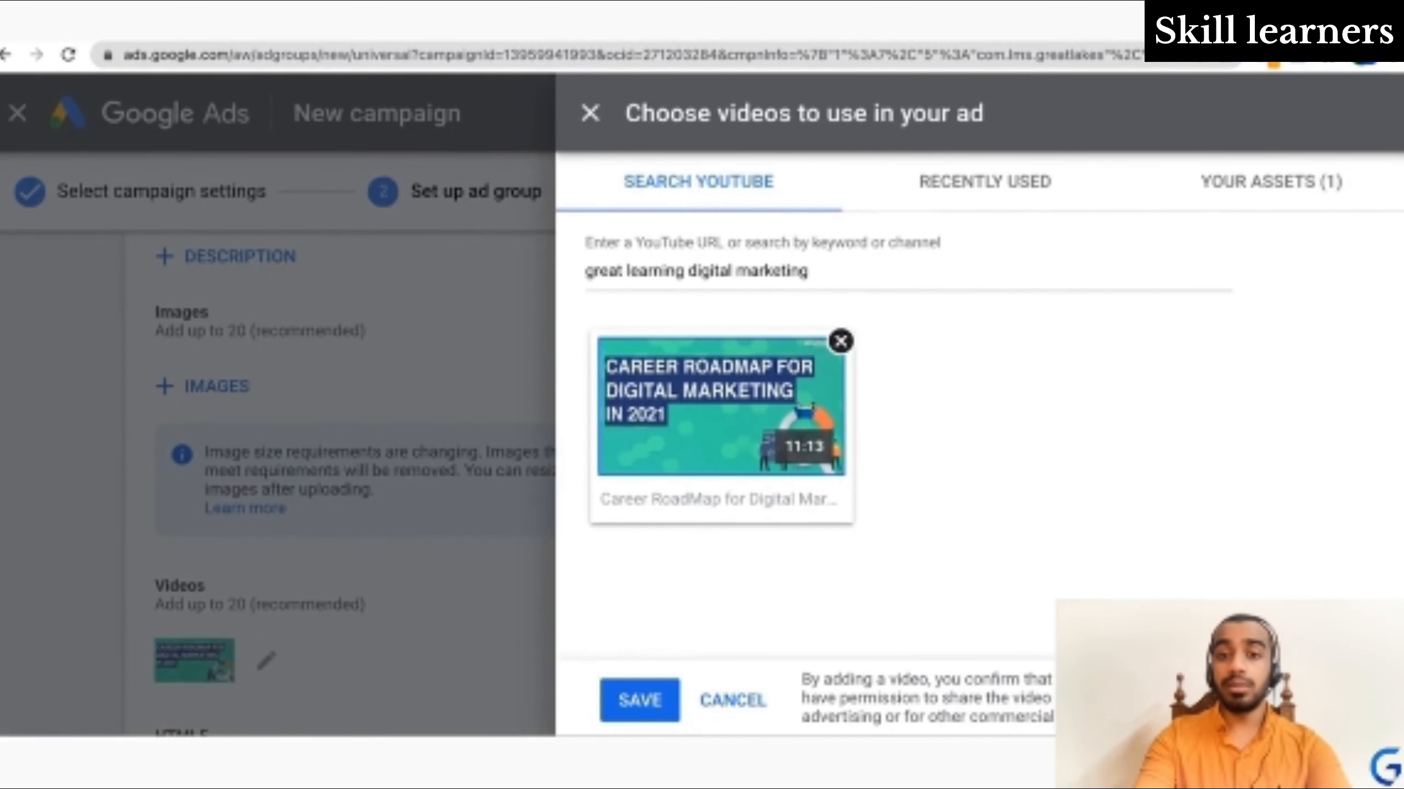
pyautogui.click(840, 341)
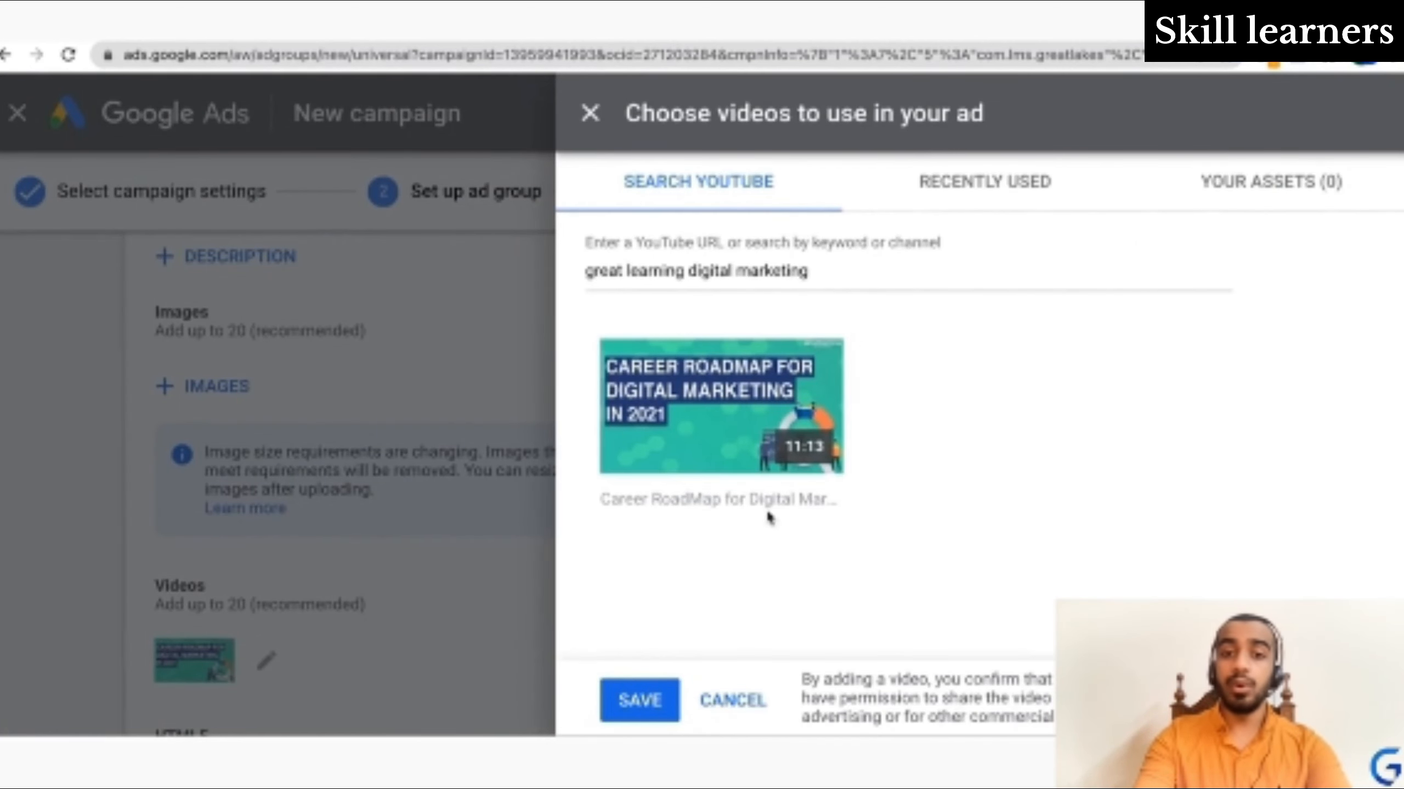
pyautogui.click(640, 701)
# Save the app ad group with its current assets and continue past the campaign summary to the new campaign
pyautogui.scroll(10, 385, 574)
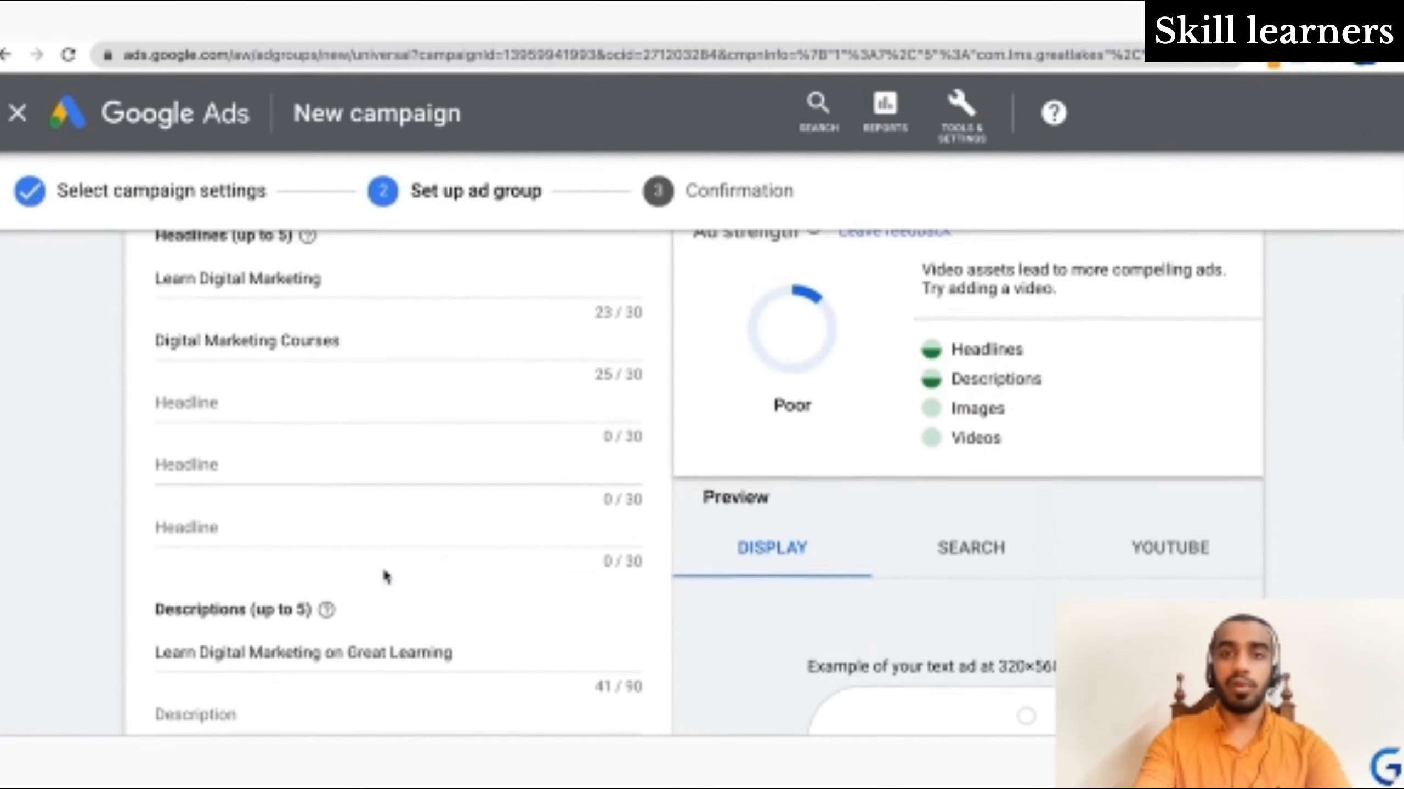
pyautogui.scroll(2, 385, 573)
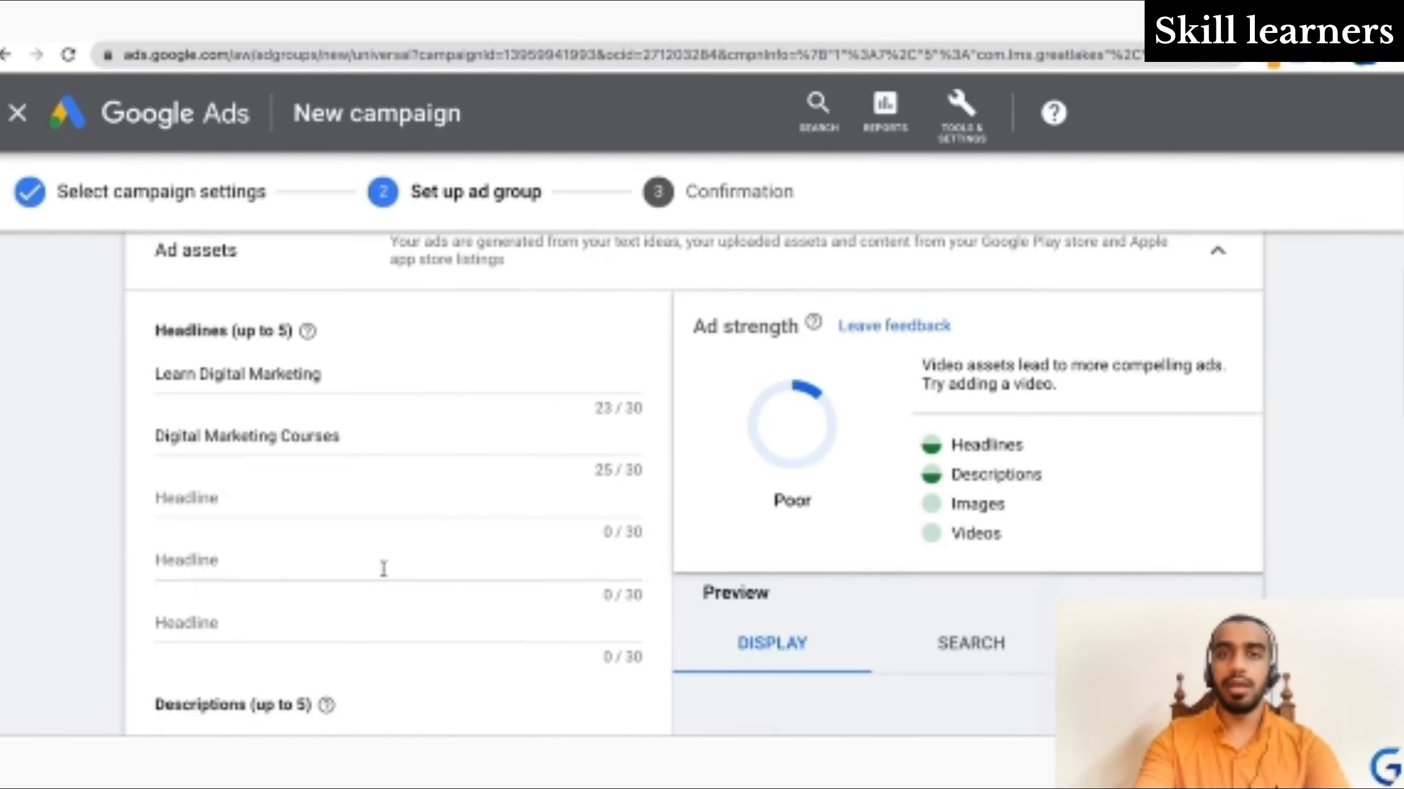
pyautogui.scroll(-8, 384, 569)
pyautogui.scroll(-10, 384, 577)
pyautogui.click(256, 618)
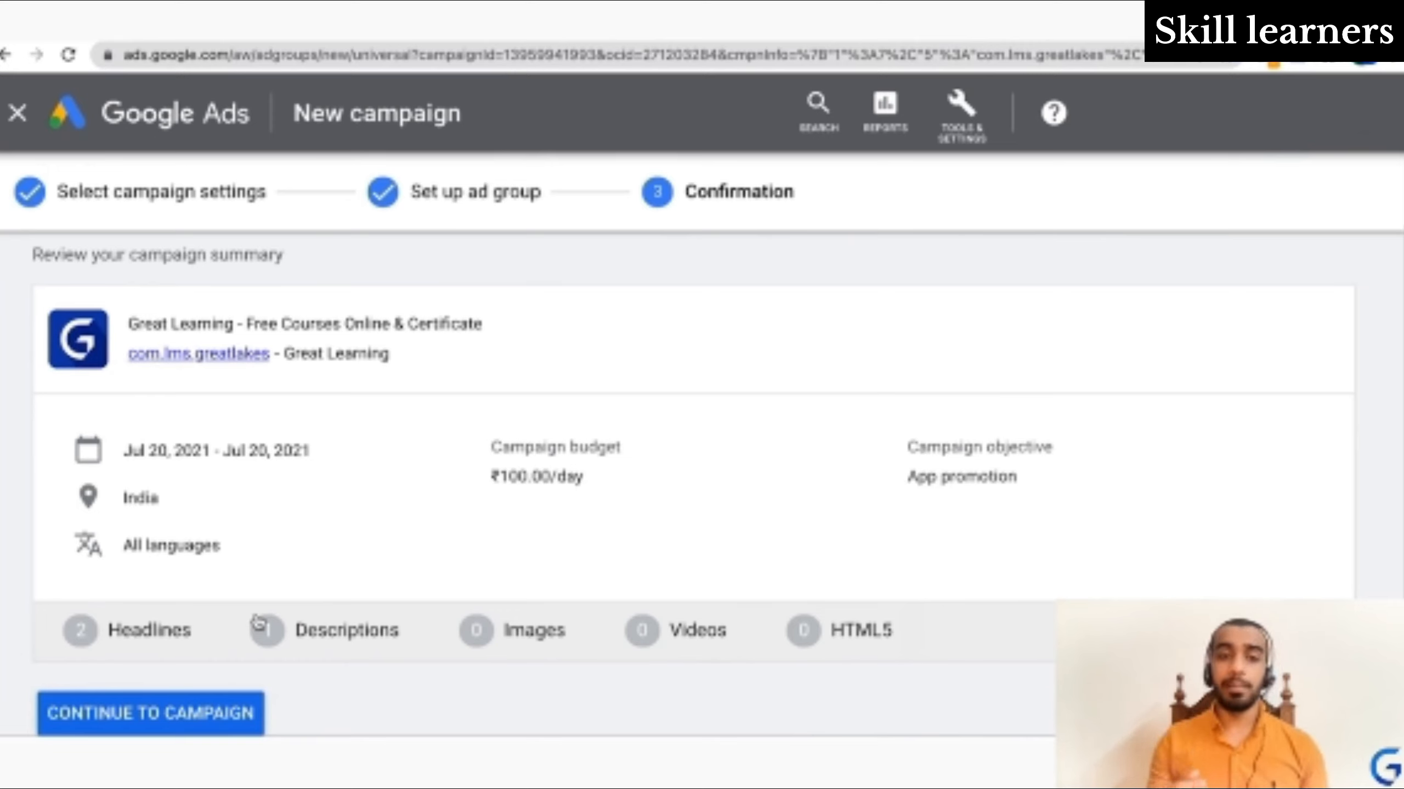
pyautogui.click(181, 714)
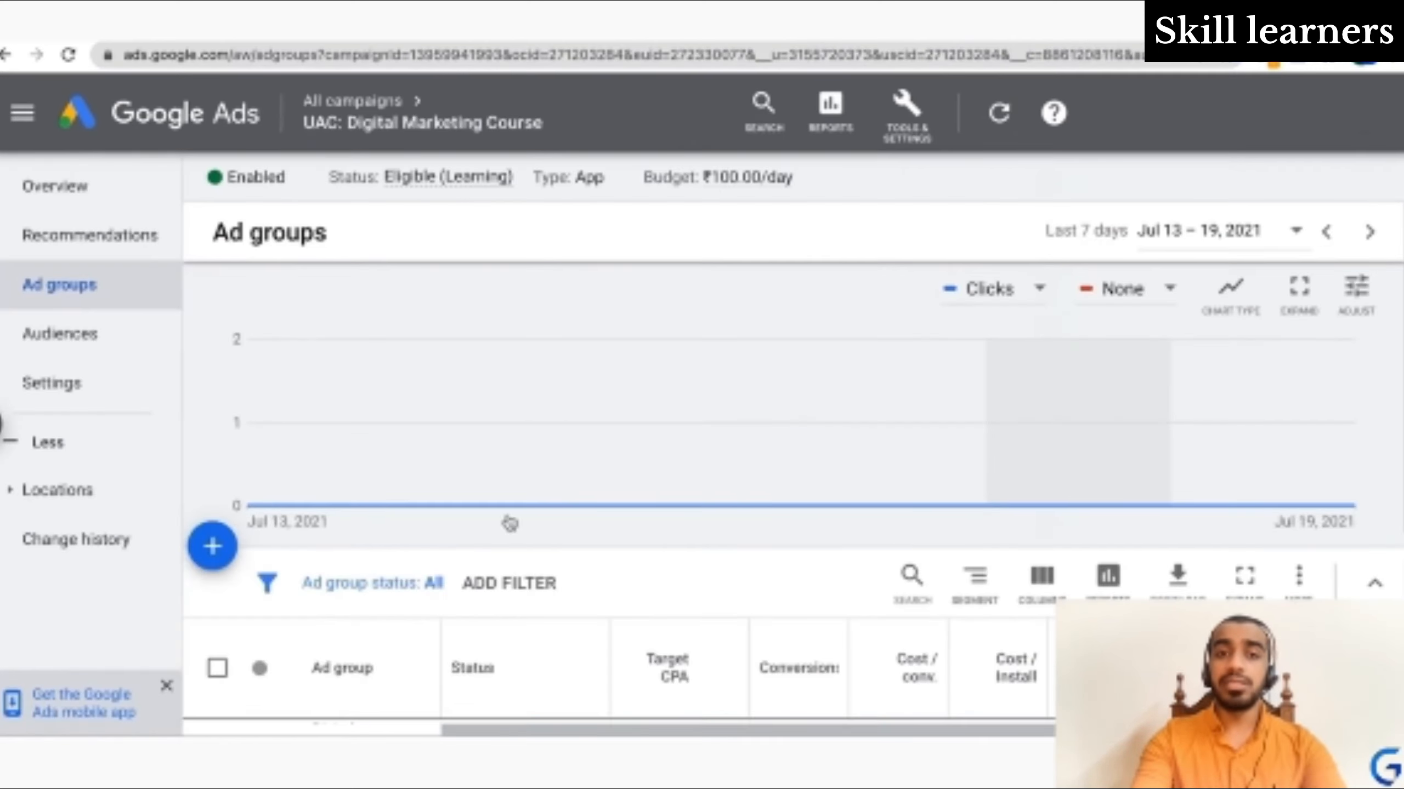
# Return to the list of all campaigns and remove the filter limiting campaign names to those containing "video"
pyautogui.scroll(-5, 418, 544)
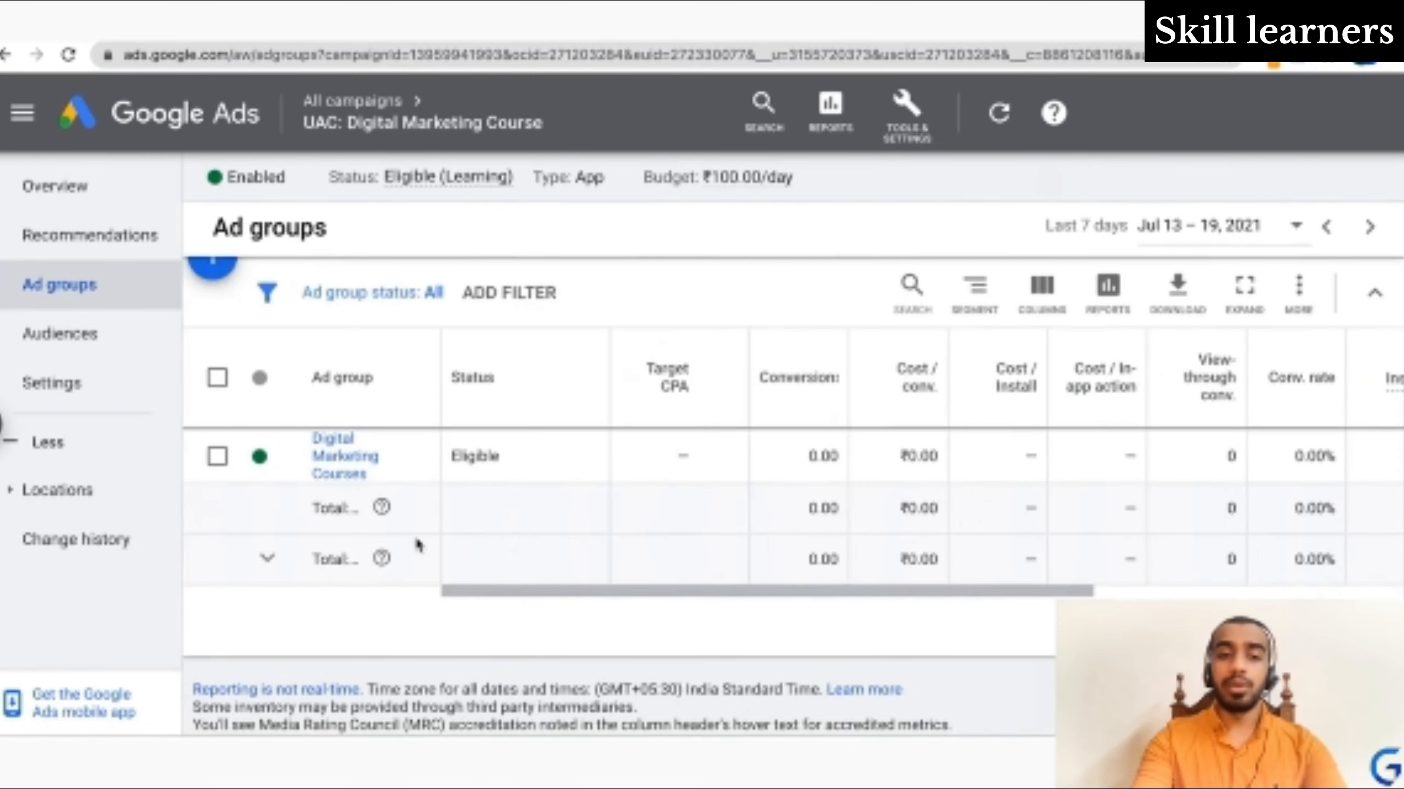
pyautogui.scroll(3, 419, 544)
pyautogui.click(326, 102)
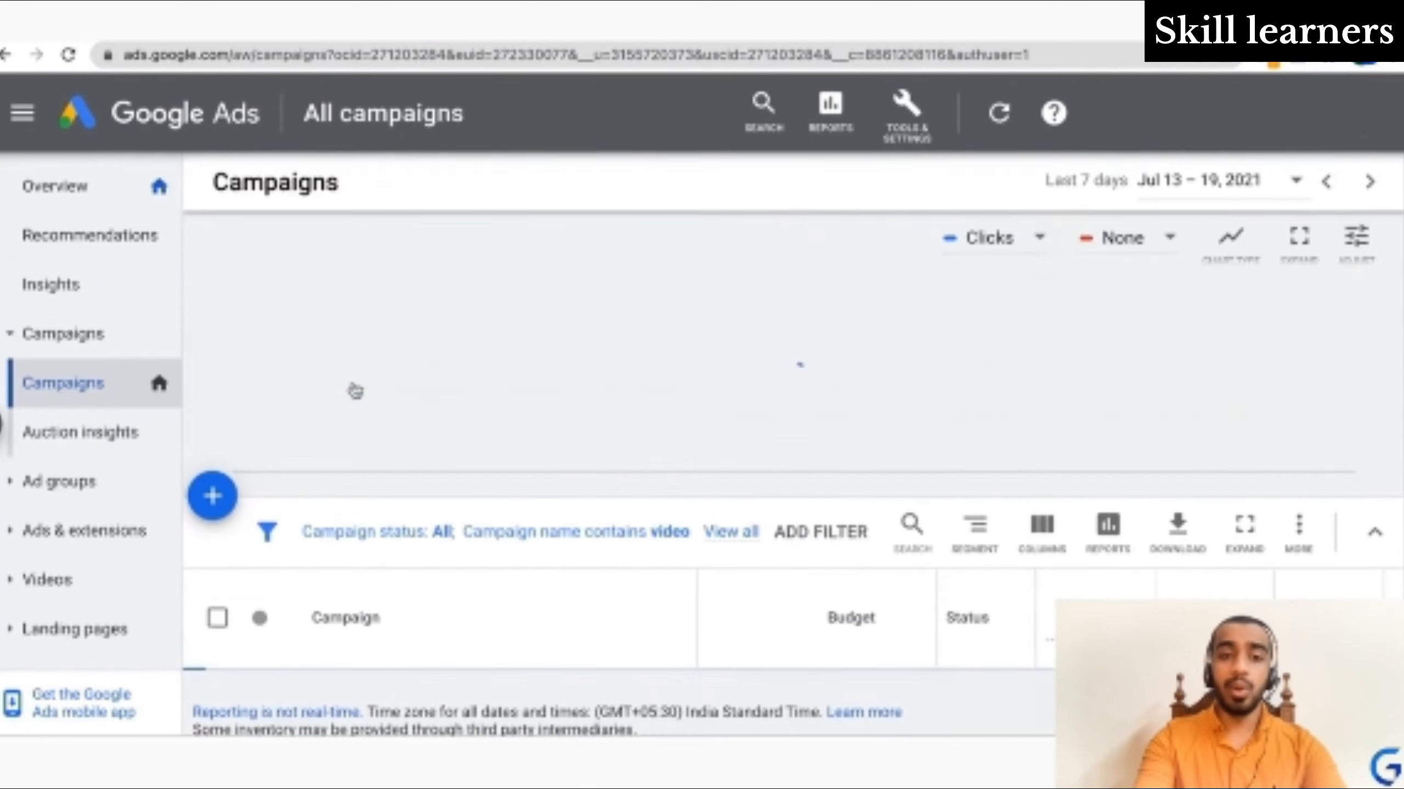
pyautogui.scroll(-3, 296, 626)
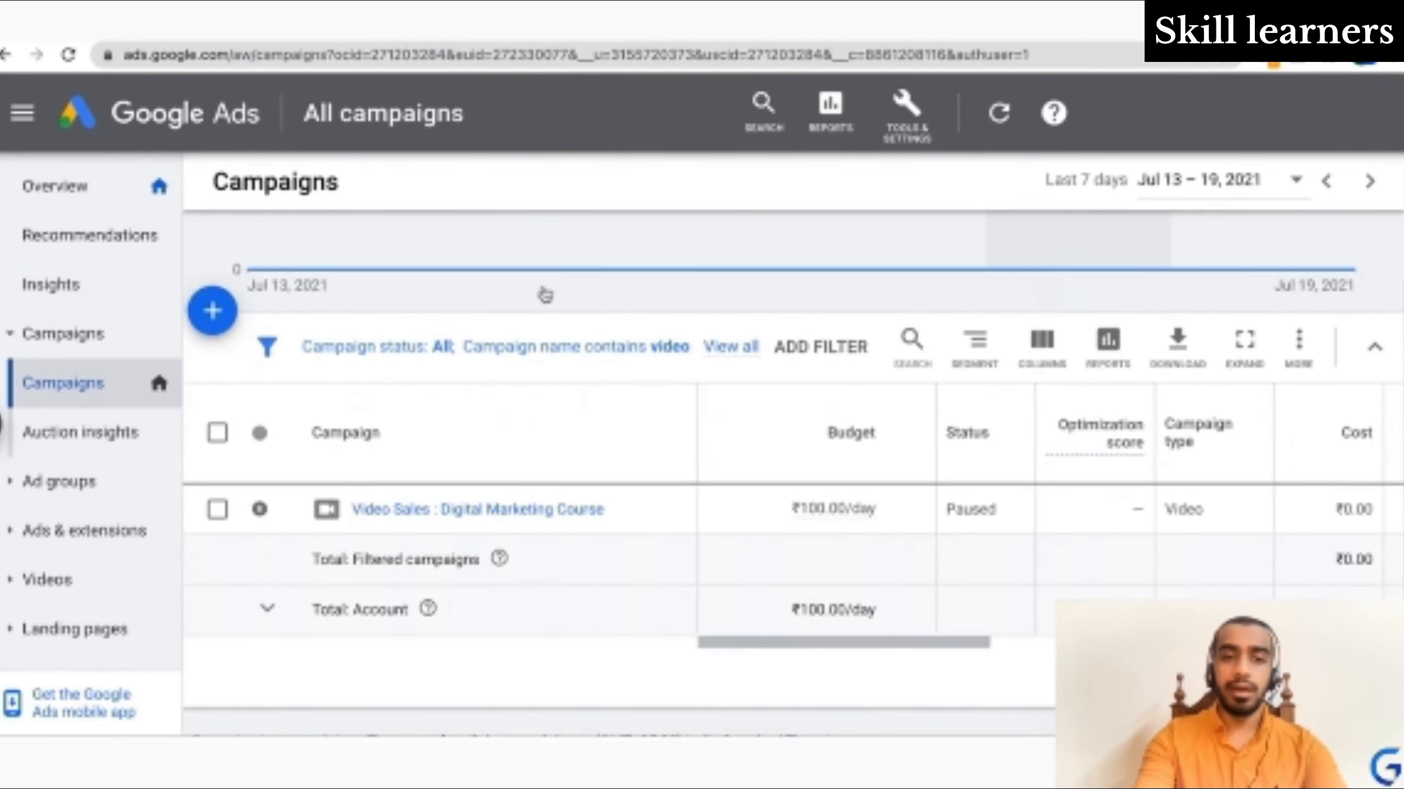
pyautogui.click(417, 358)
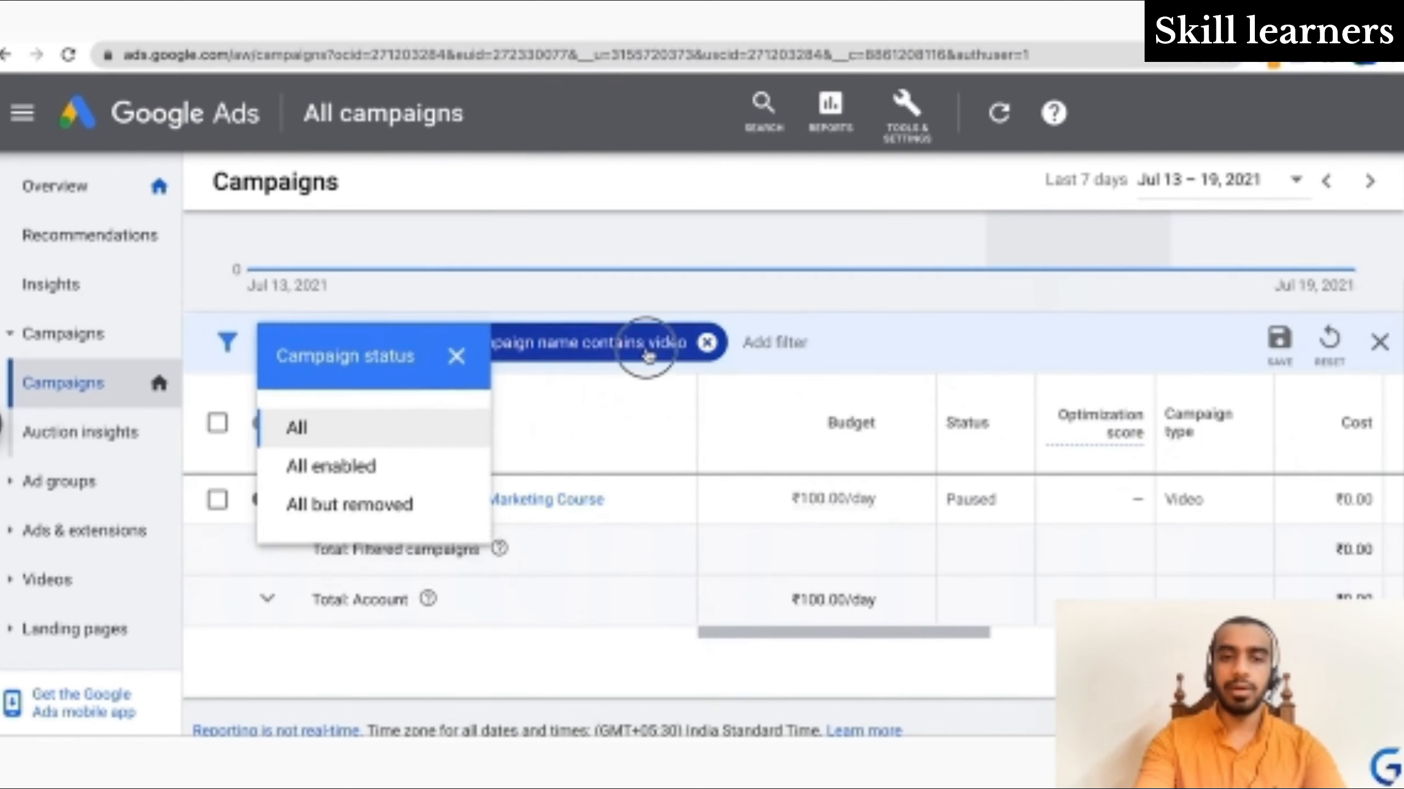
pyautogui.click(652, 343)
pyautogui.click(706, 342)
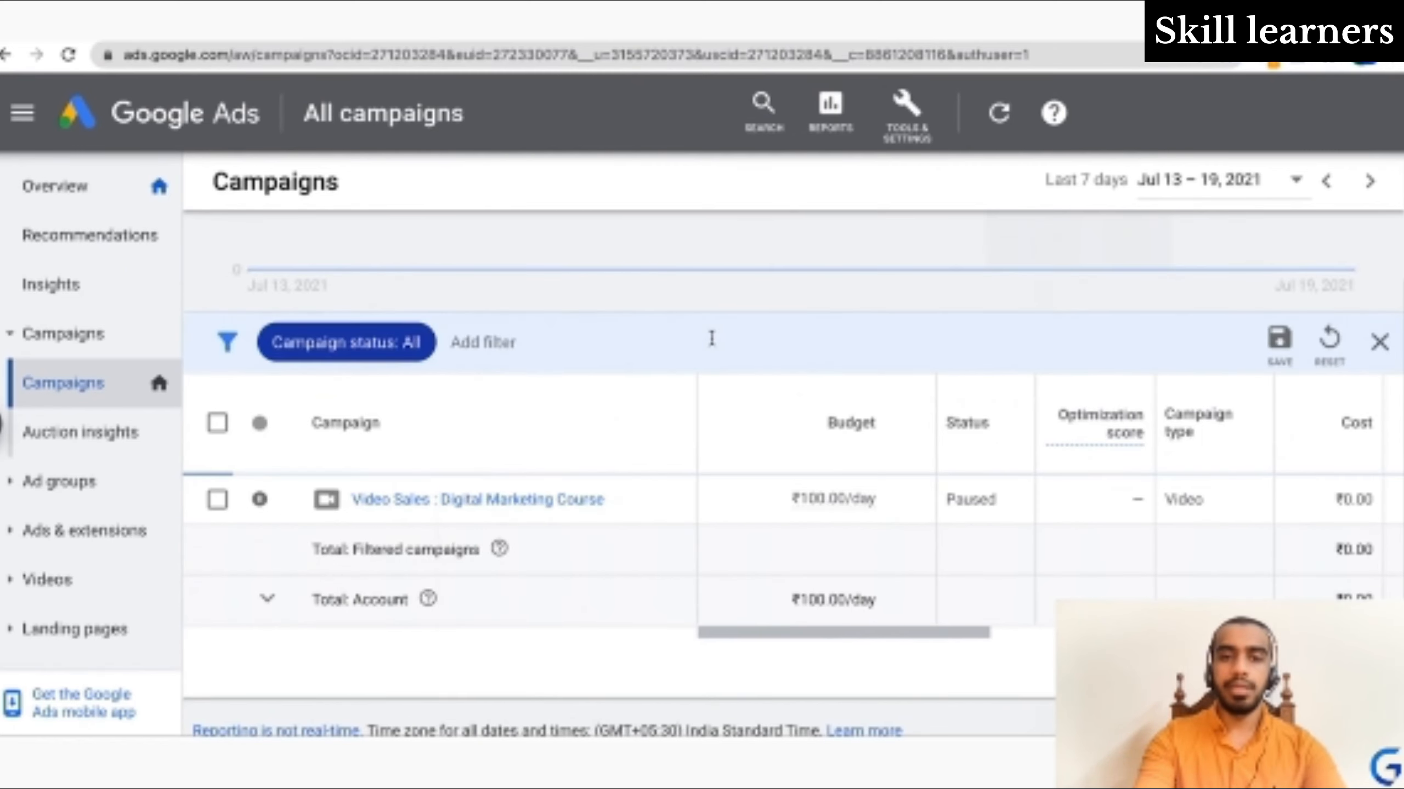
# Filter the campaigns list by campaign type App
pyautogui.click(617, 348)
pyautogui.write('type')
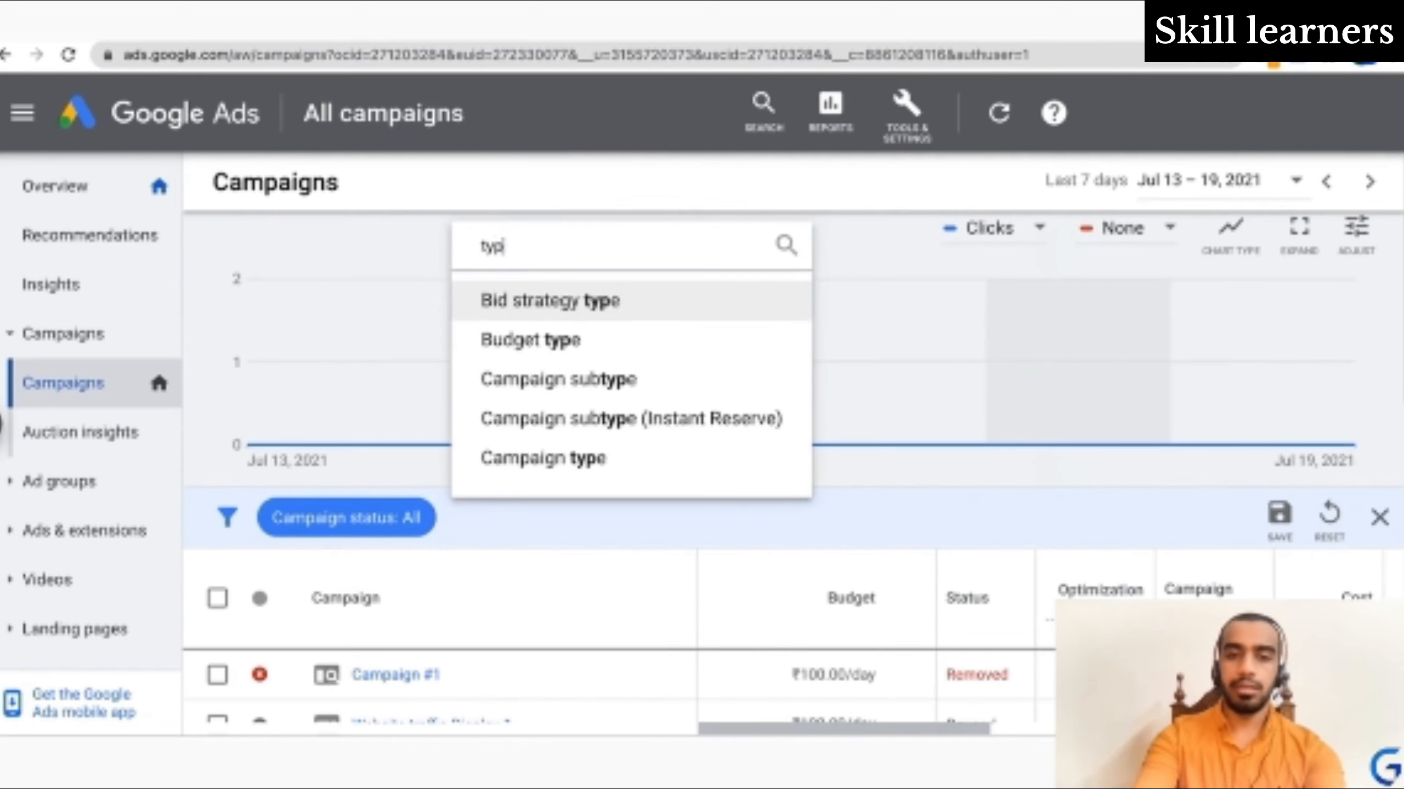
pyautogui.click(596, 467)
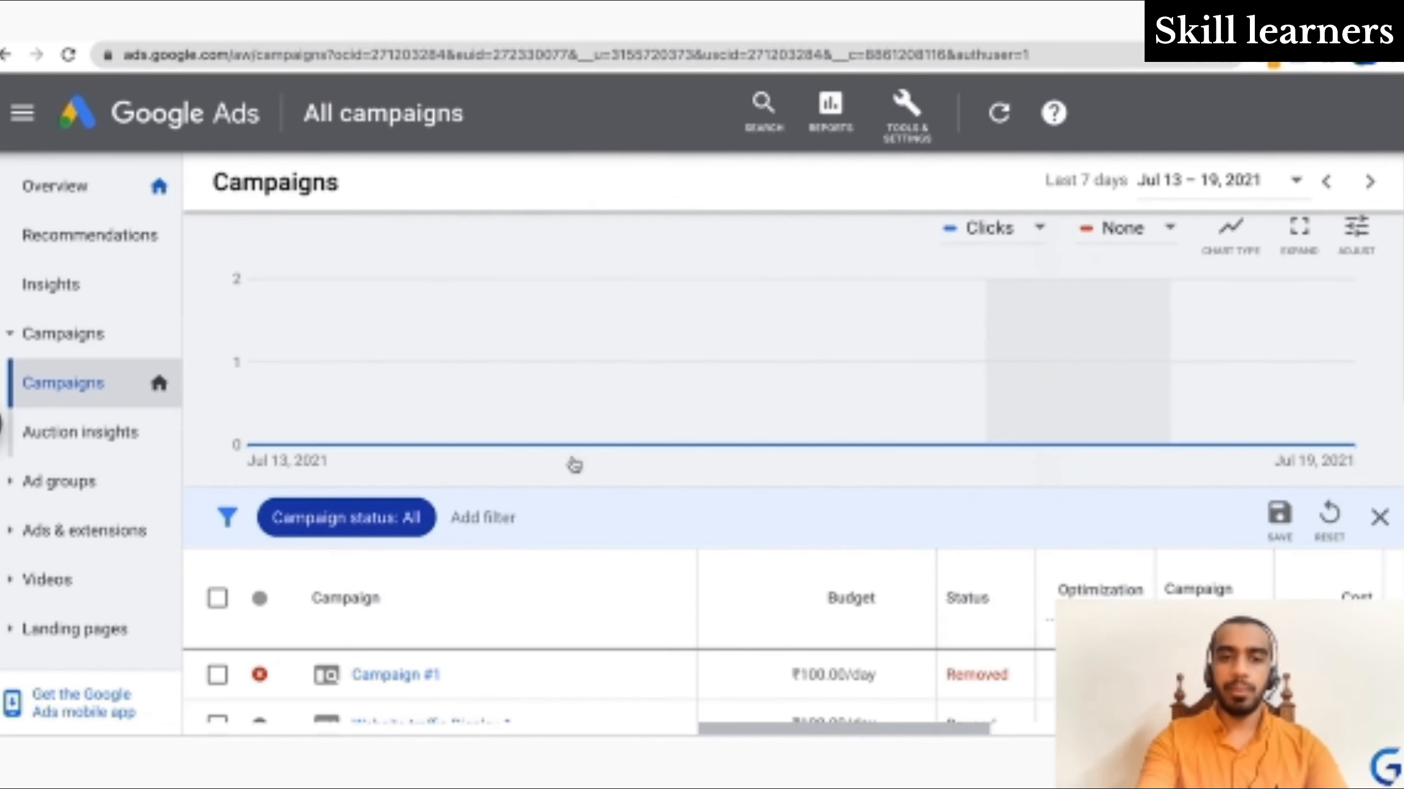
pyautogui.click(495, 518)
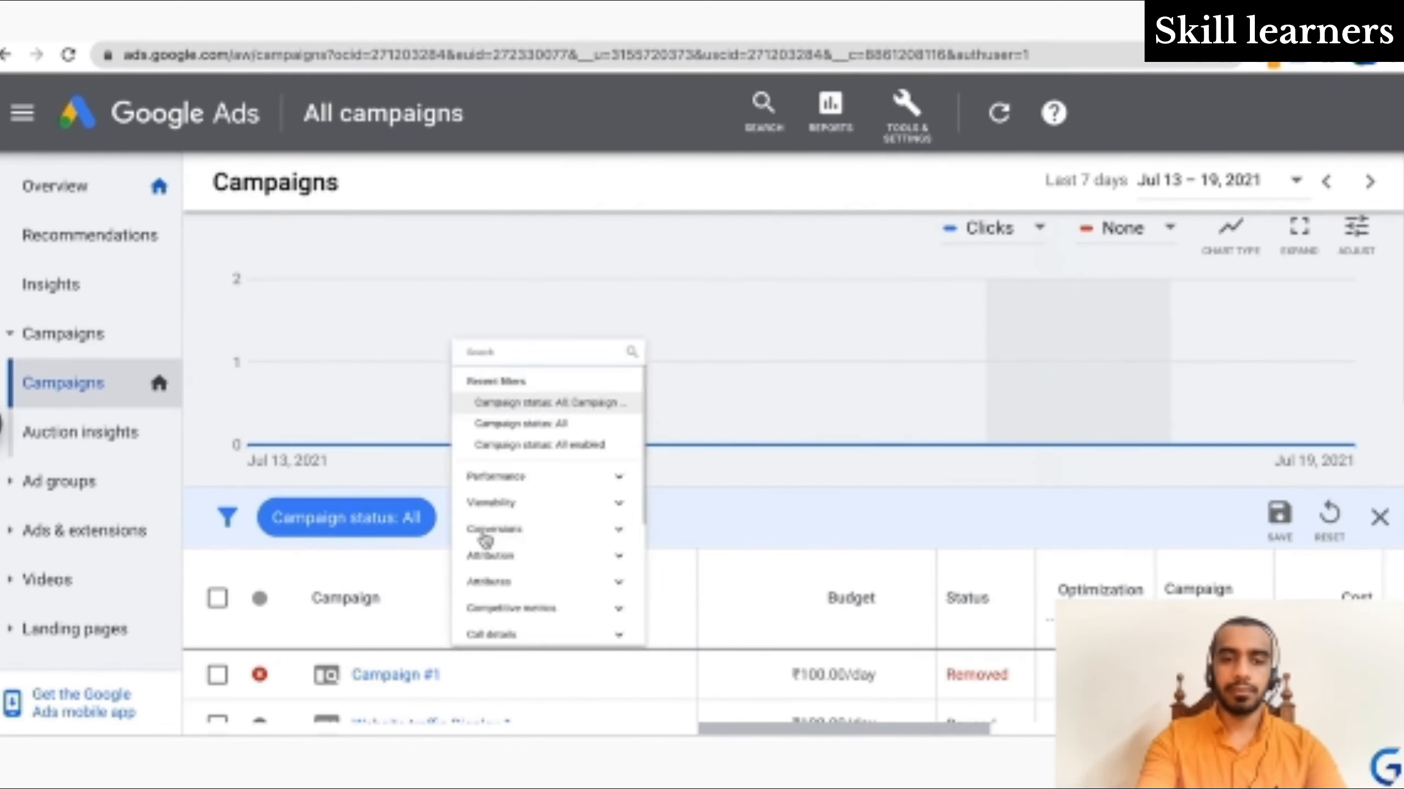
pyautogui.write('type')
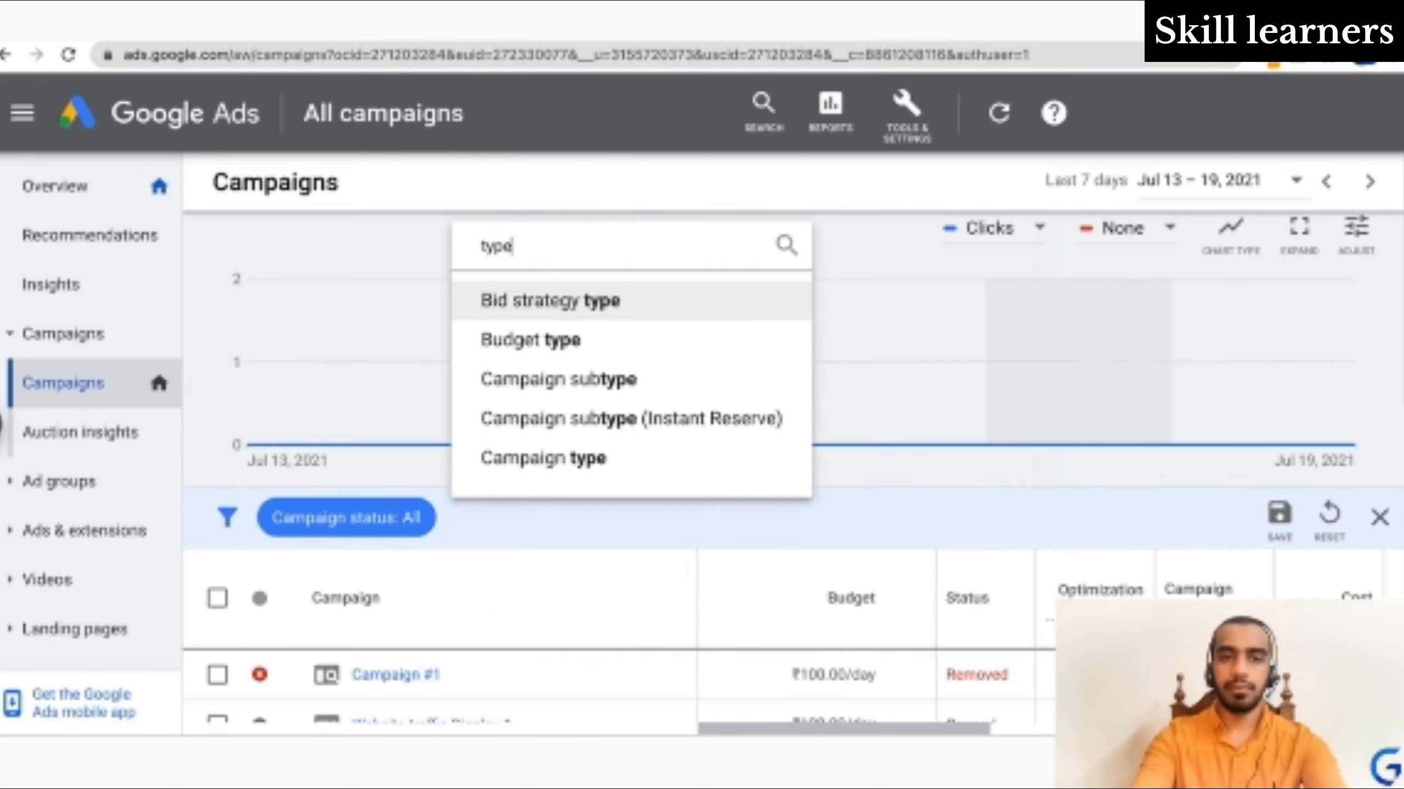
pyautogui.click(585, 466)
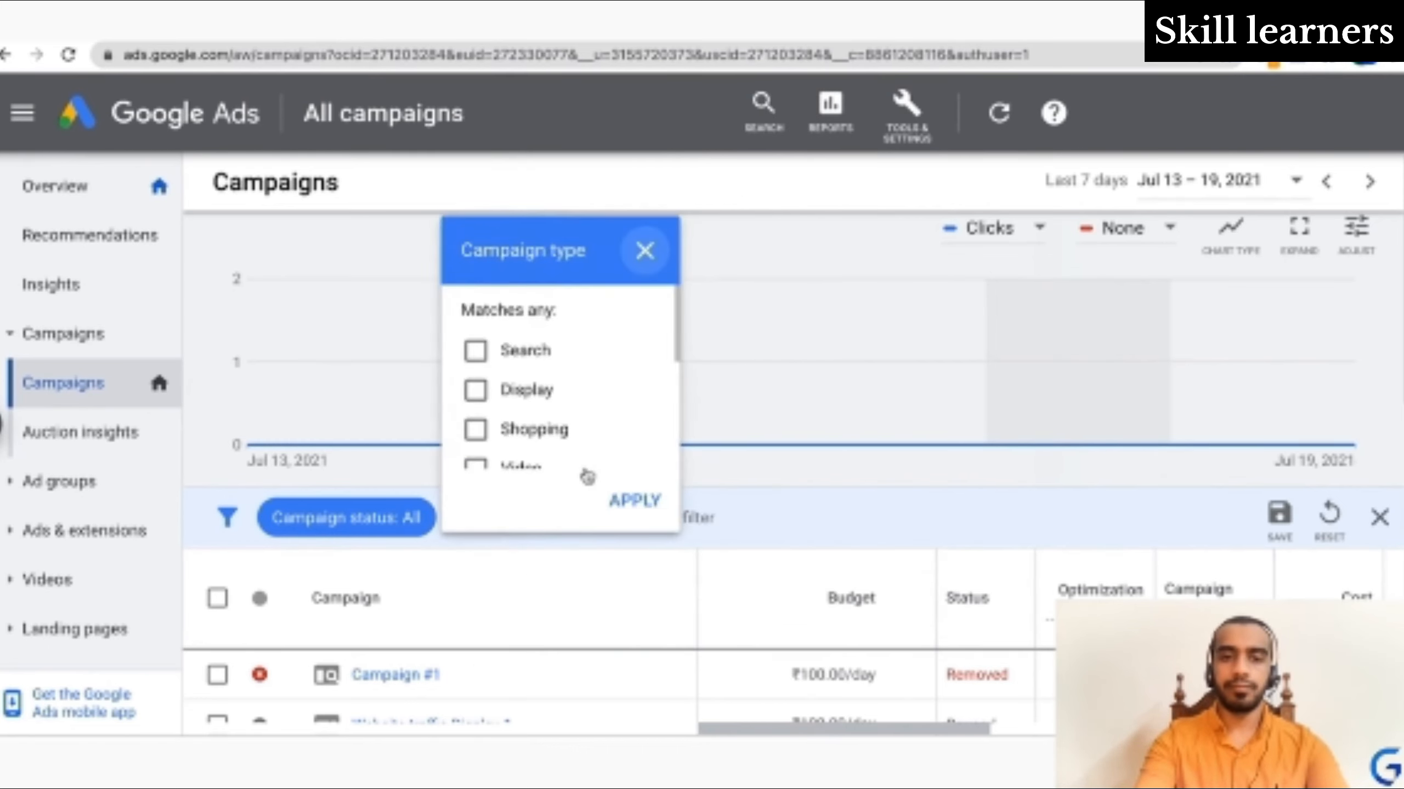
pyautogui.scroll(-2, 508, 420)
pyautogui.click(512, 417)
pyautogui.click(621, 501)
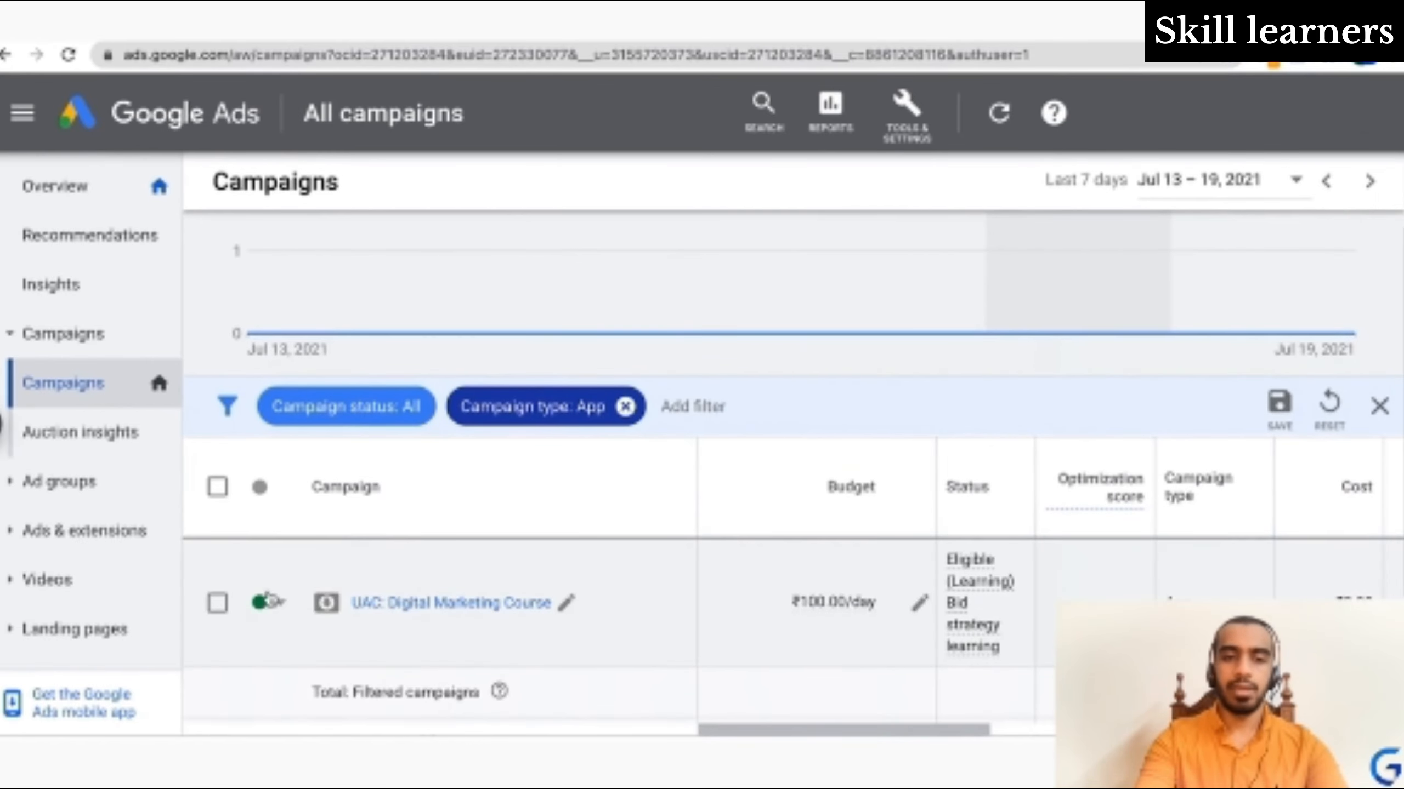
# Pause the UAC: Digital Marketing Course campaign and open it
pyautogui.click(263, 610)
pyautogui.click(277, 627)
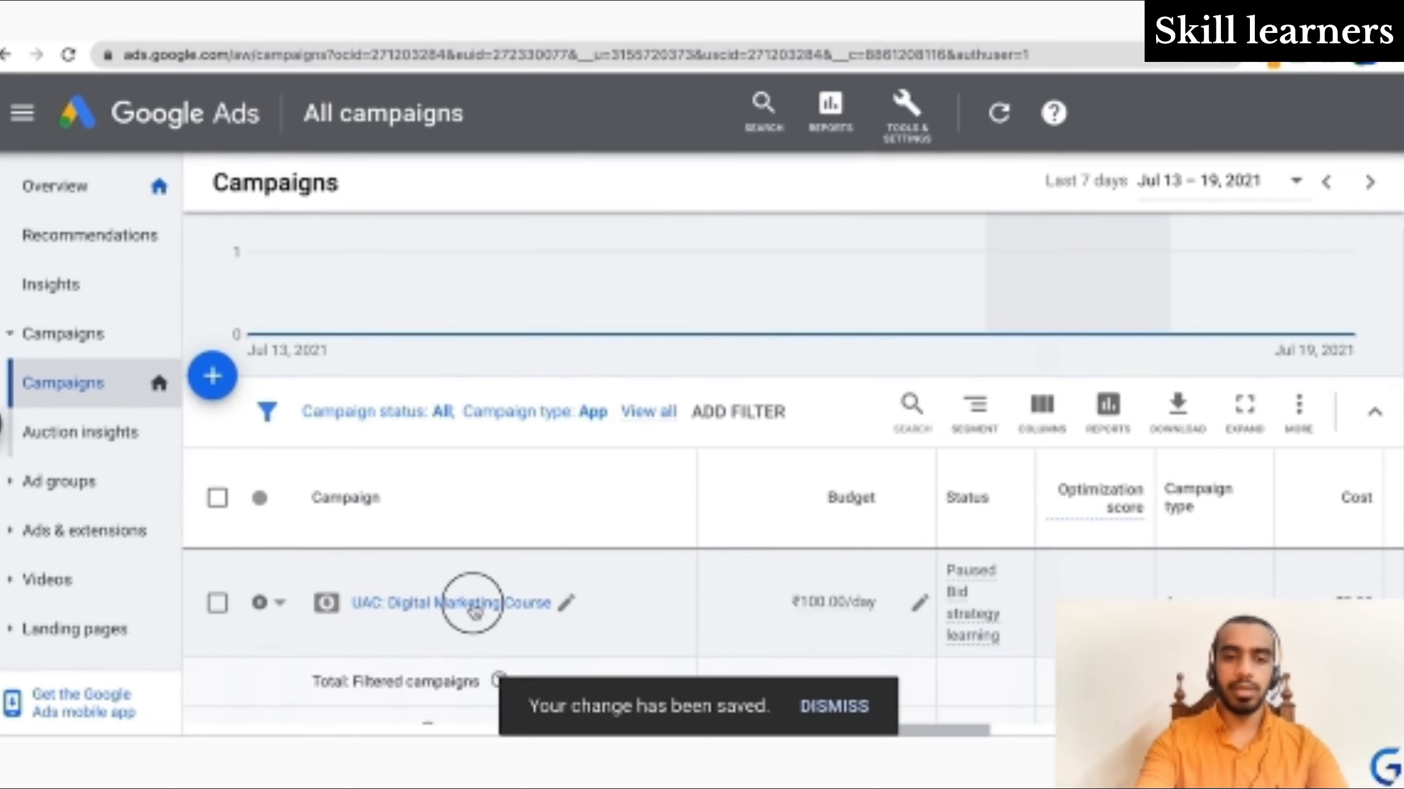
pyautogui.click(476, 608)
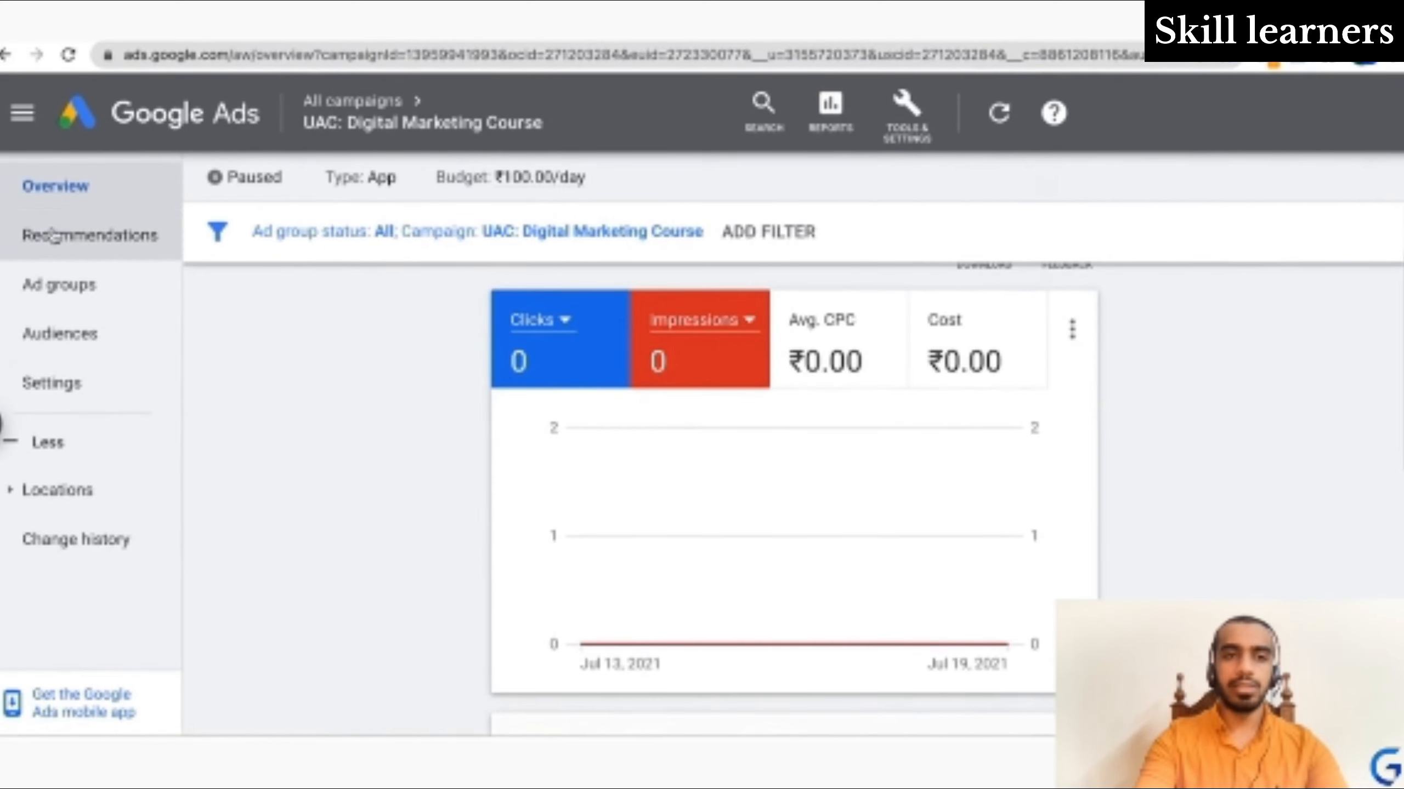
# Examine the campaign overview's performance chart and locations map, including the metrics available for the map
pyautogui.scroll(-4, 494, 541)
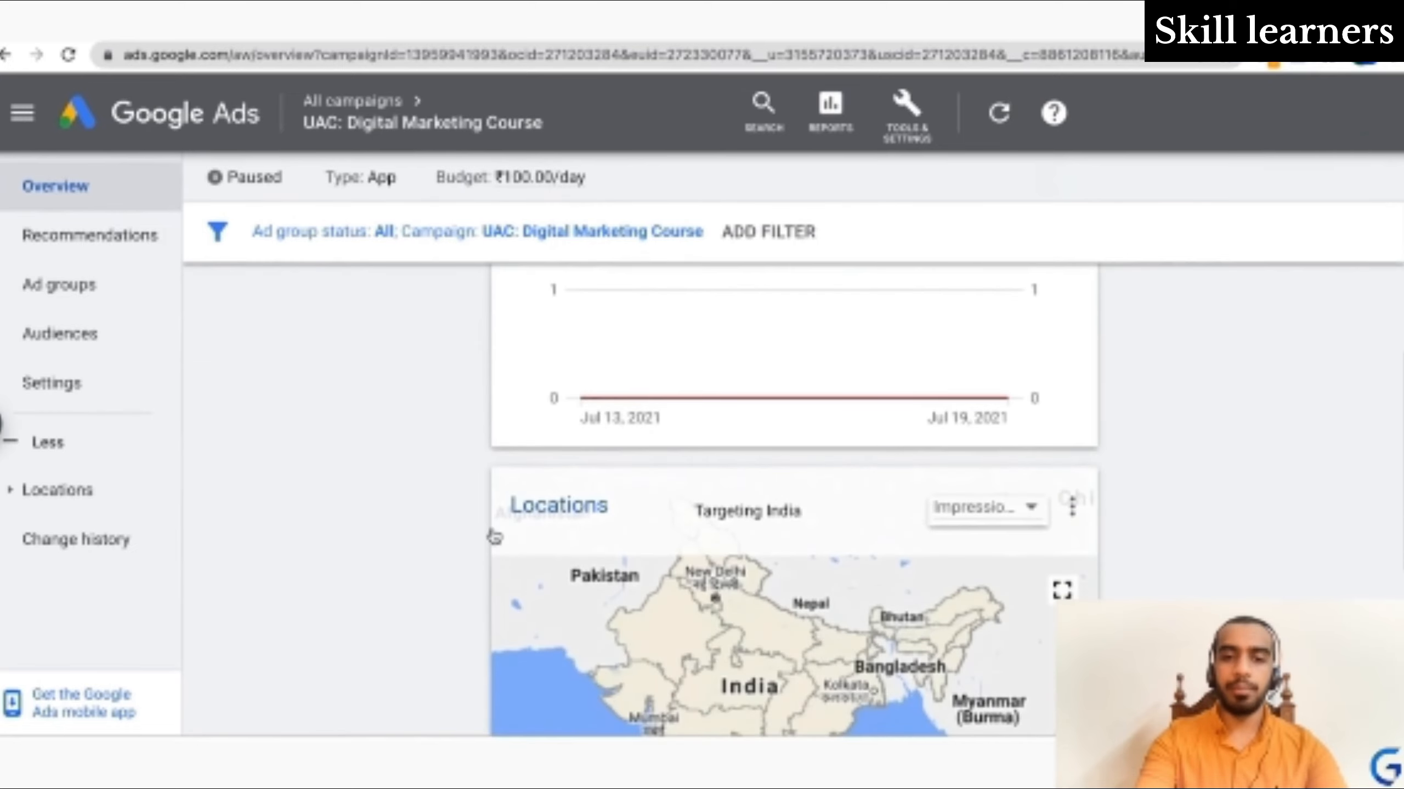
pyautogui.scroll(5, 494, 539)
pyautogui.scroll(-5, 494, 535)
pyautogui.scroll(-5, 494, 535)
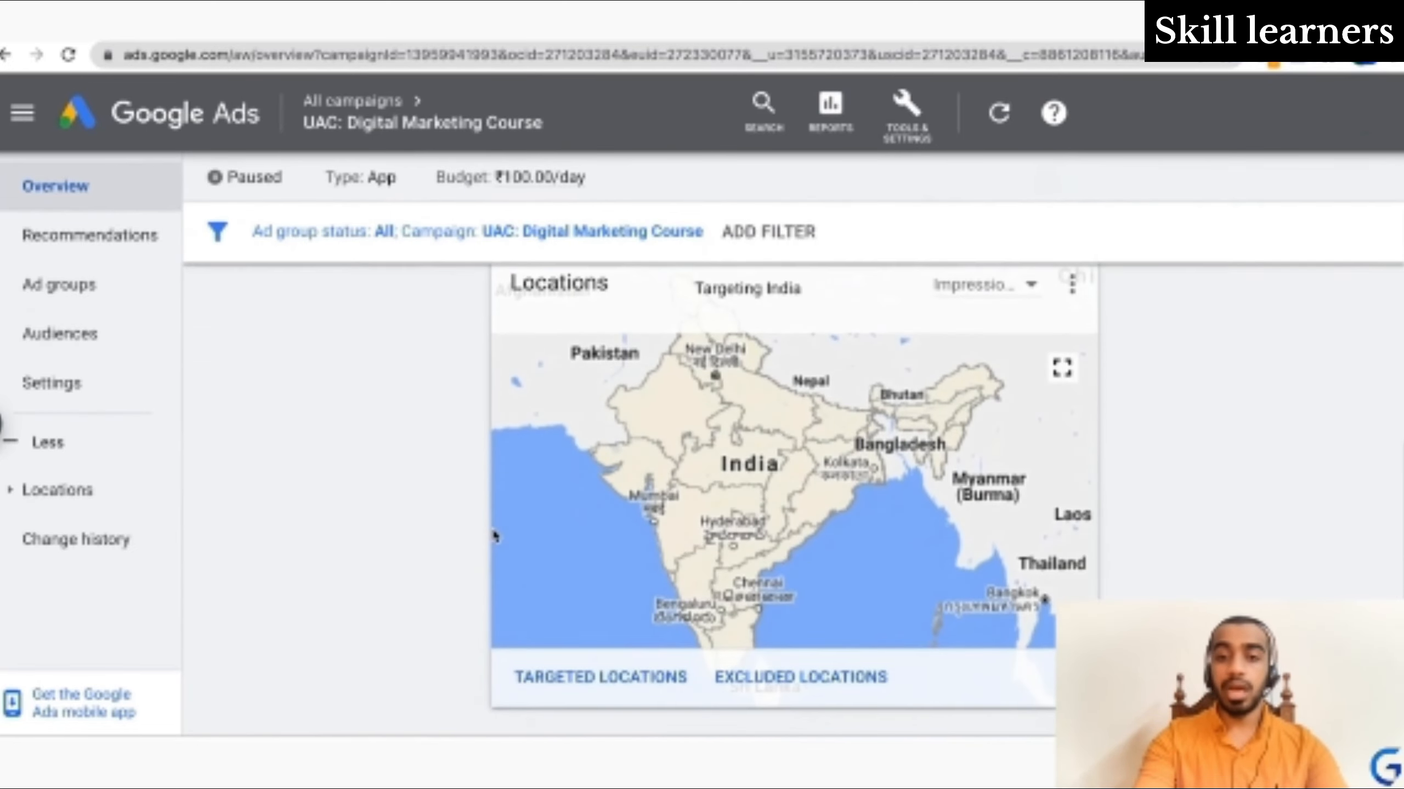
pyautogui.moveTo(643, 491)
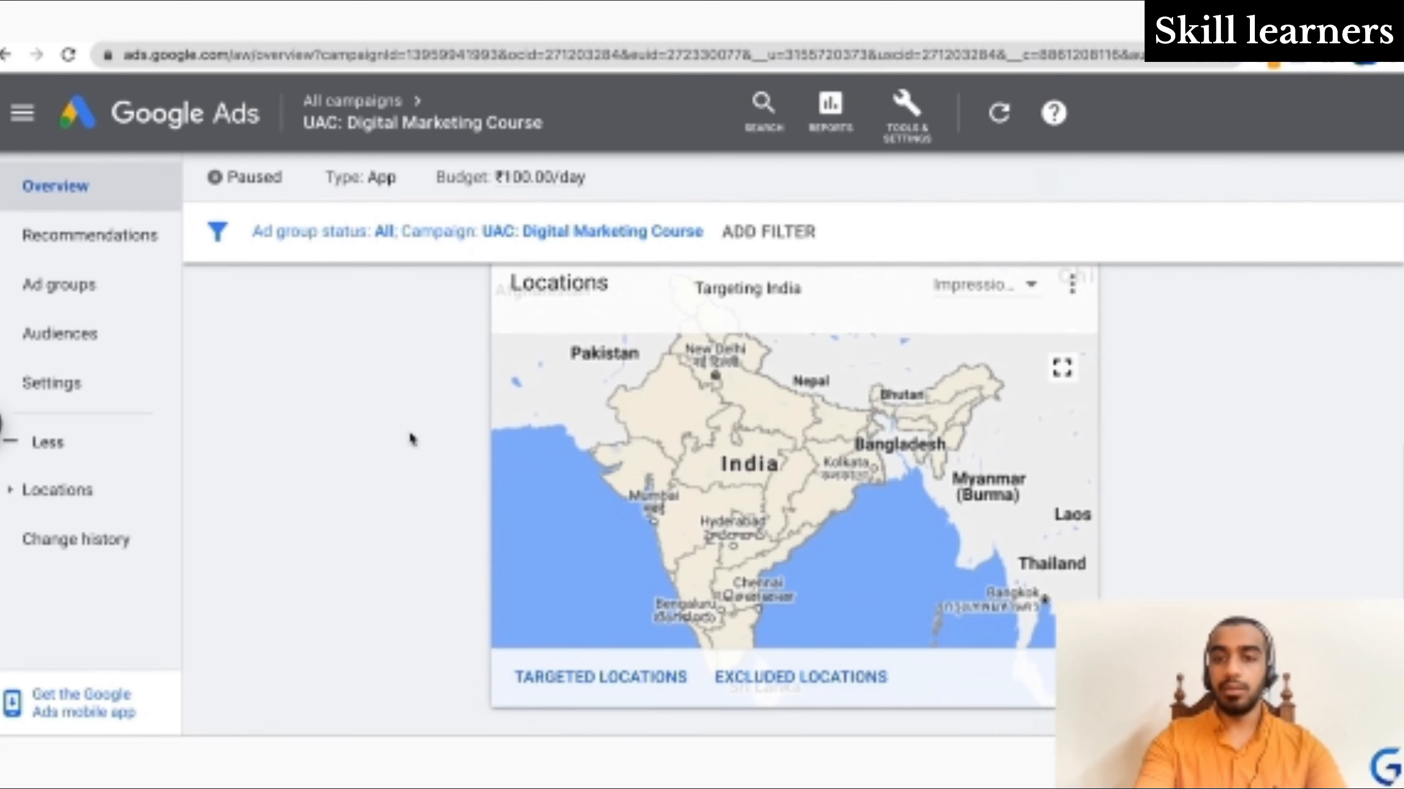
pyautogui.click(996, 302)
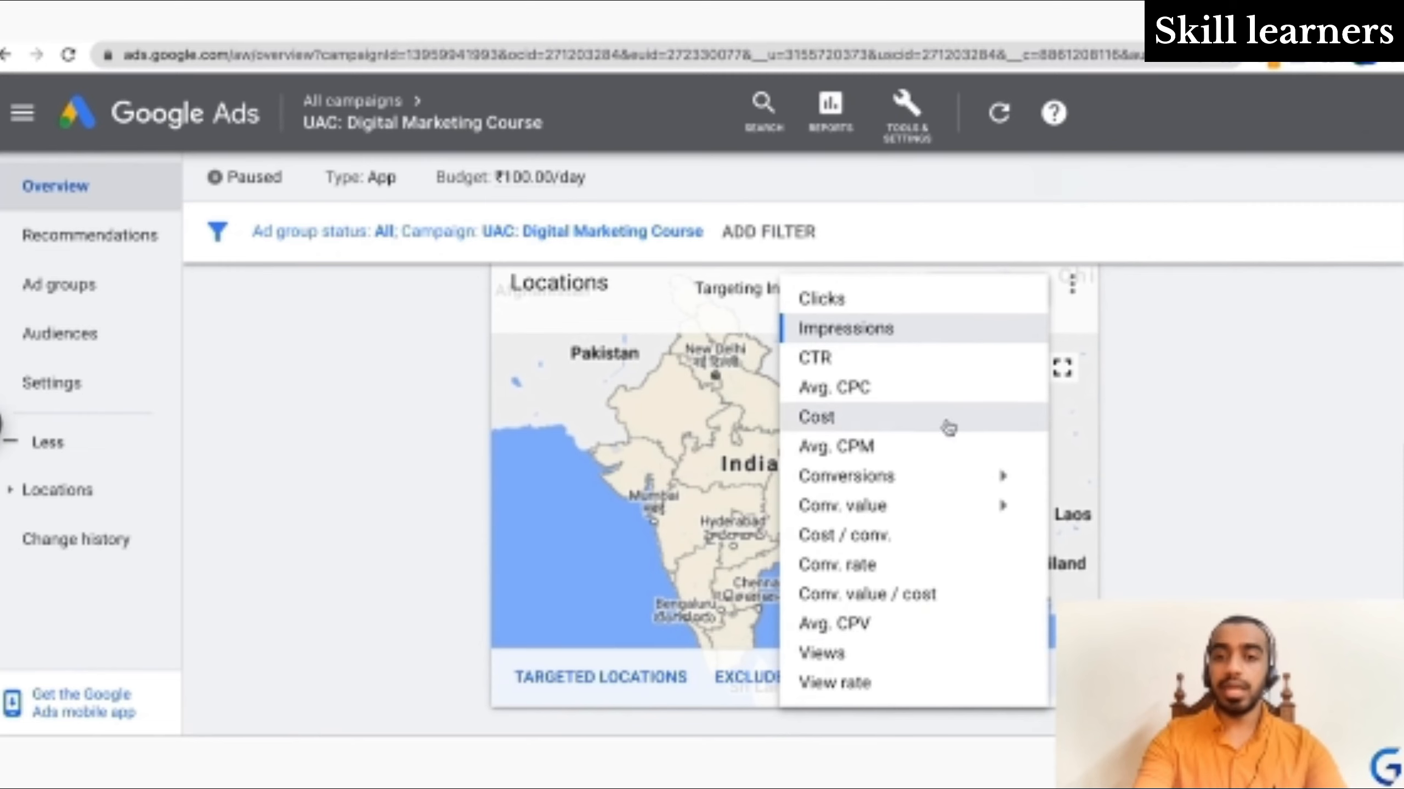
pyautogui.click(1286, 532)
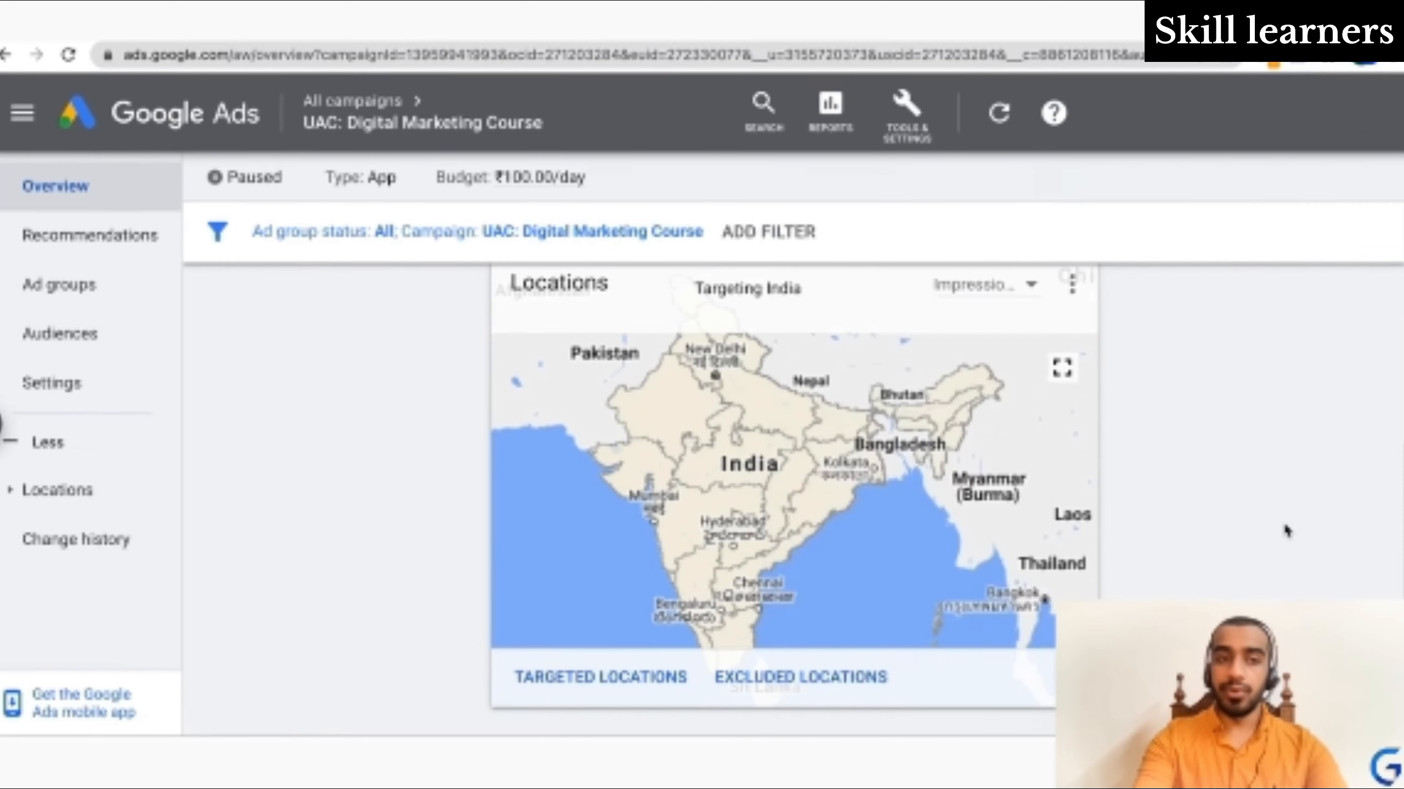
# Open the campaign's ad groups and segment the table by Network (with search partners)
pyautogui.click(139, 282)
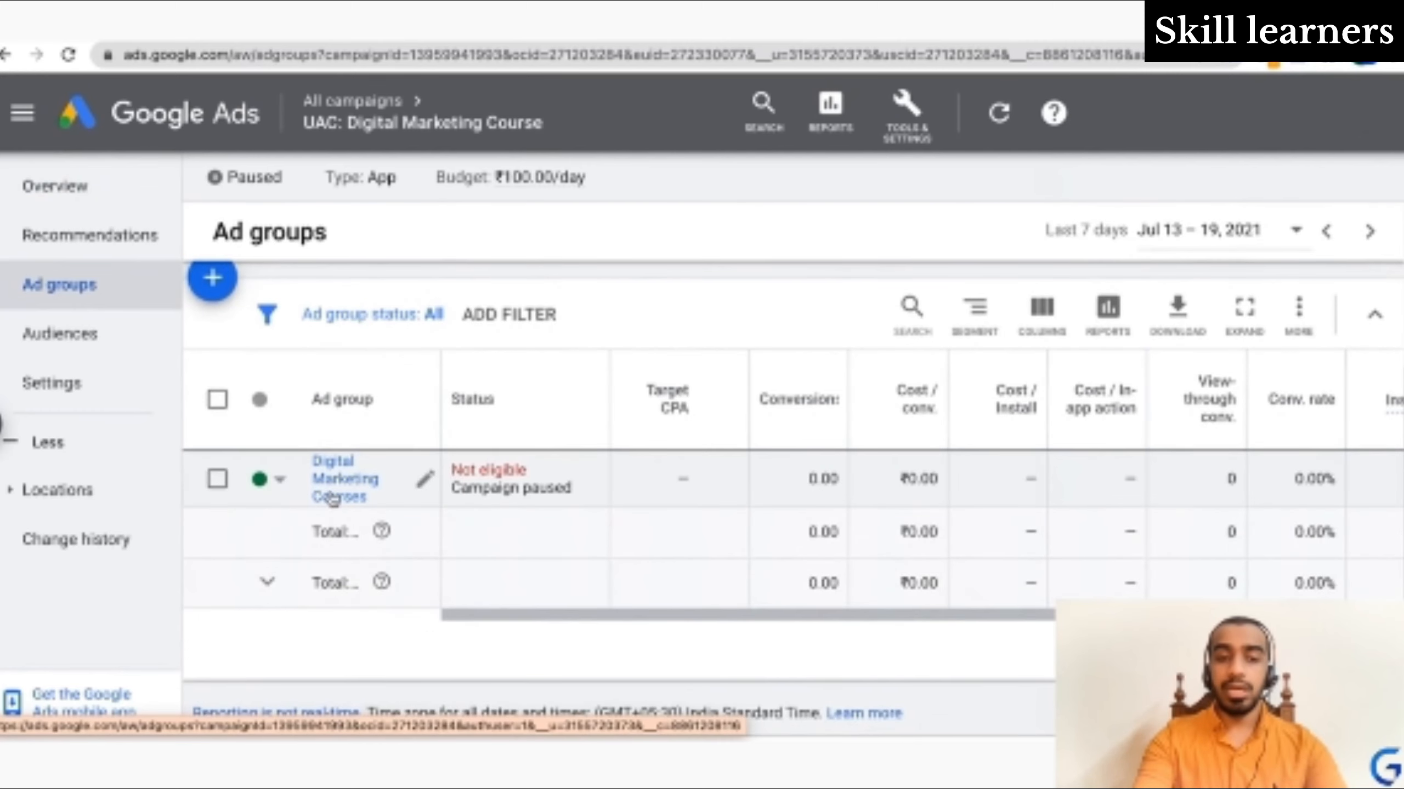
pyautogui.click(974, 313)
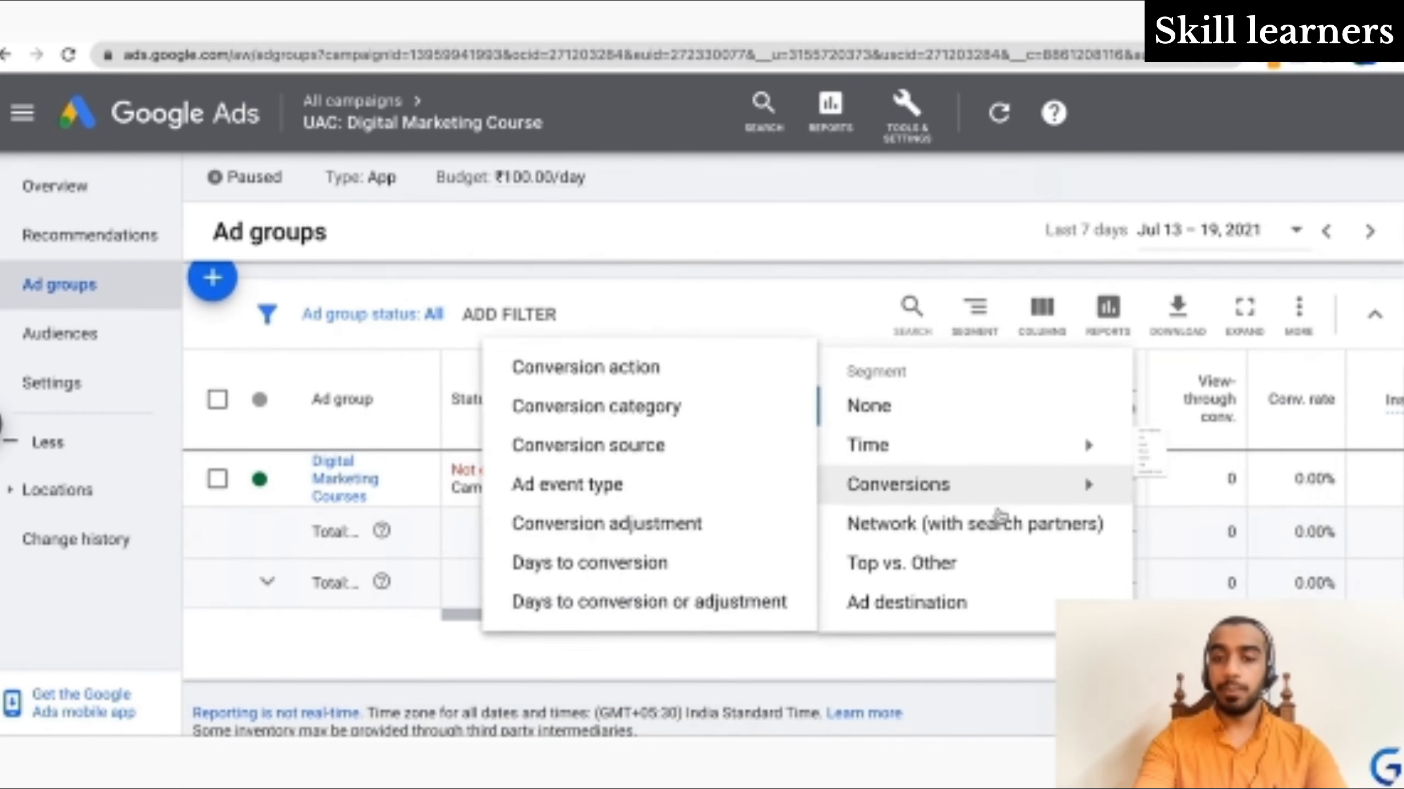
pyautogui.click(1003, 531)
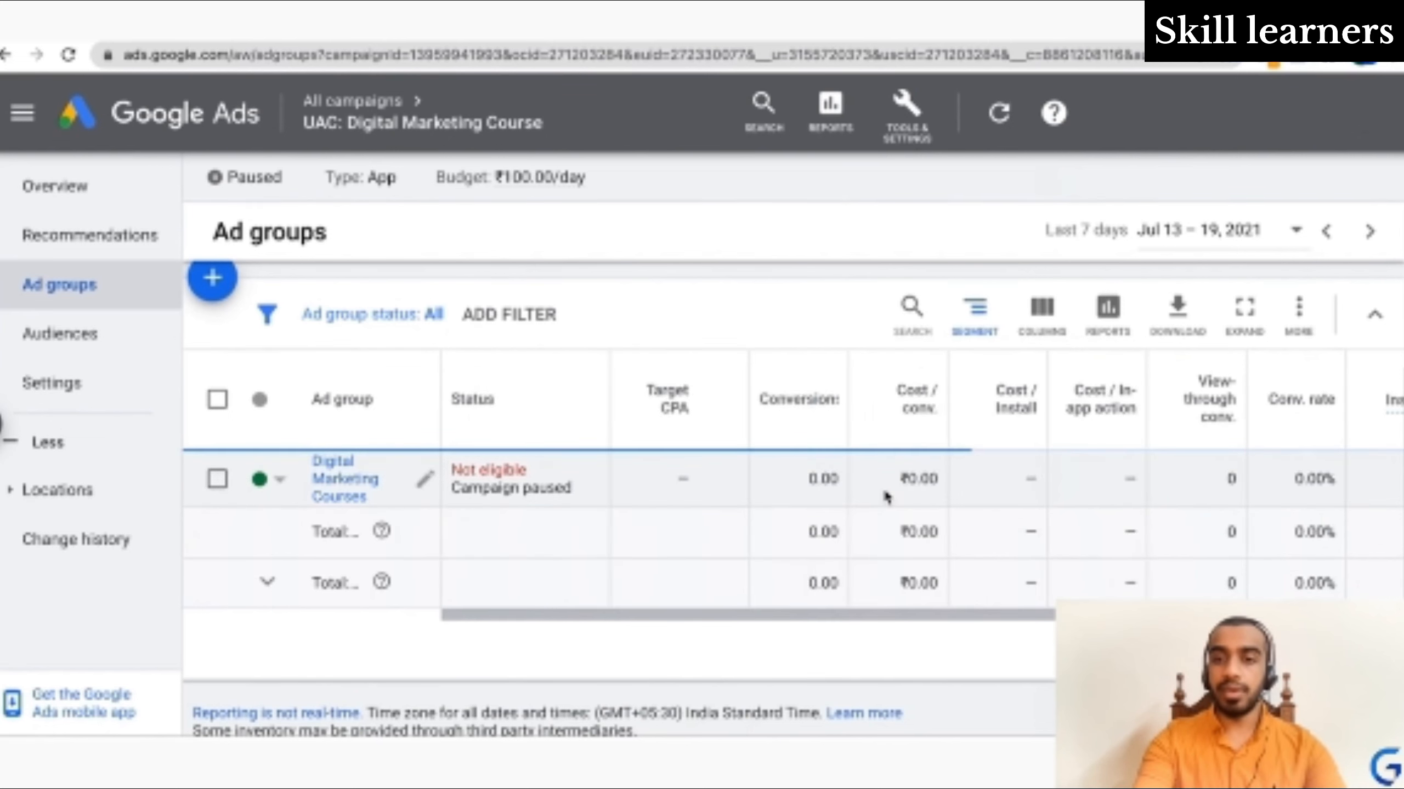
# Expand the campaign total row in the ad groups table and examine its breakdown by network
pyautogui.scroll(-5, 717, 584)
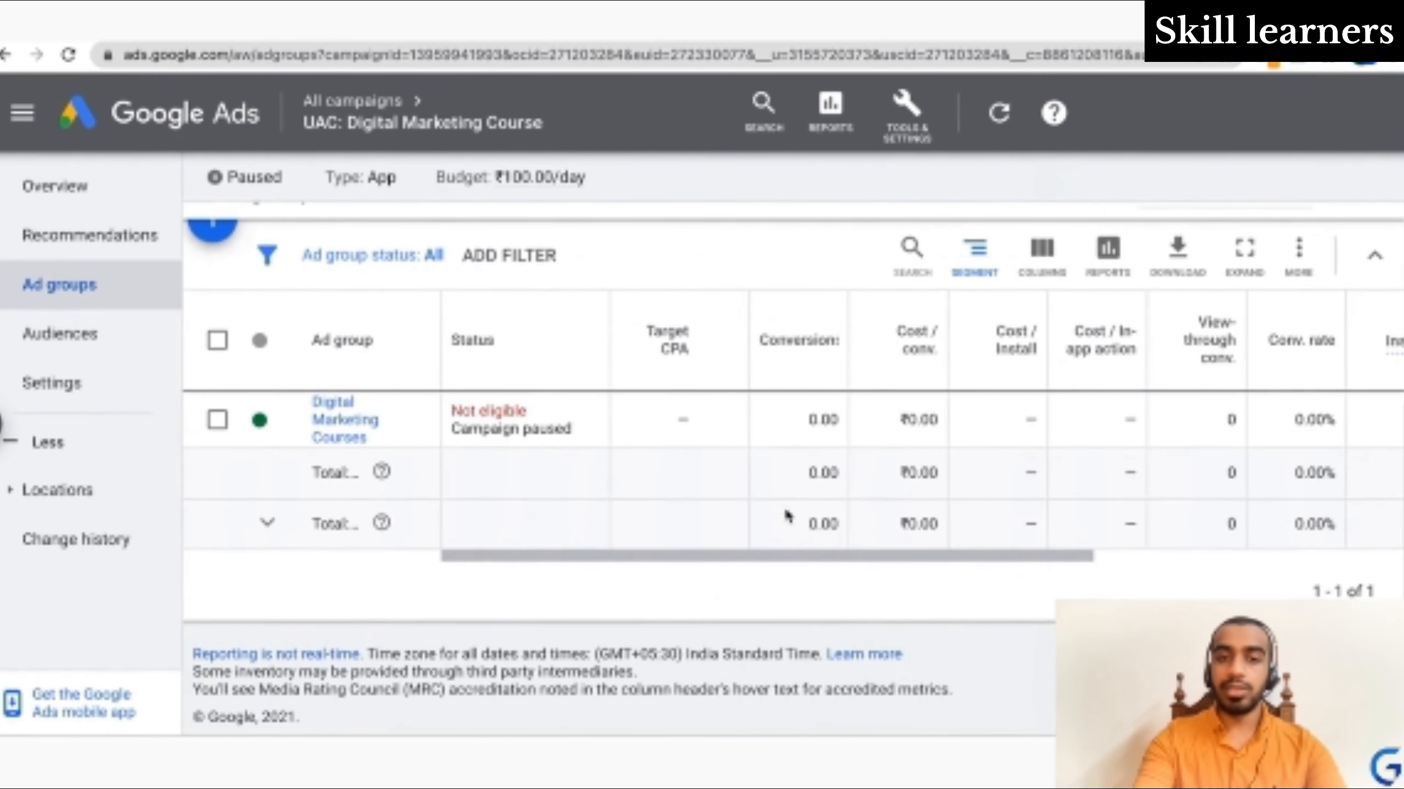
pyautogui.click(262, 527)
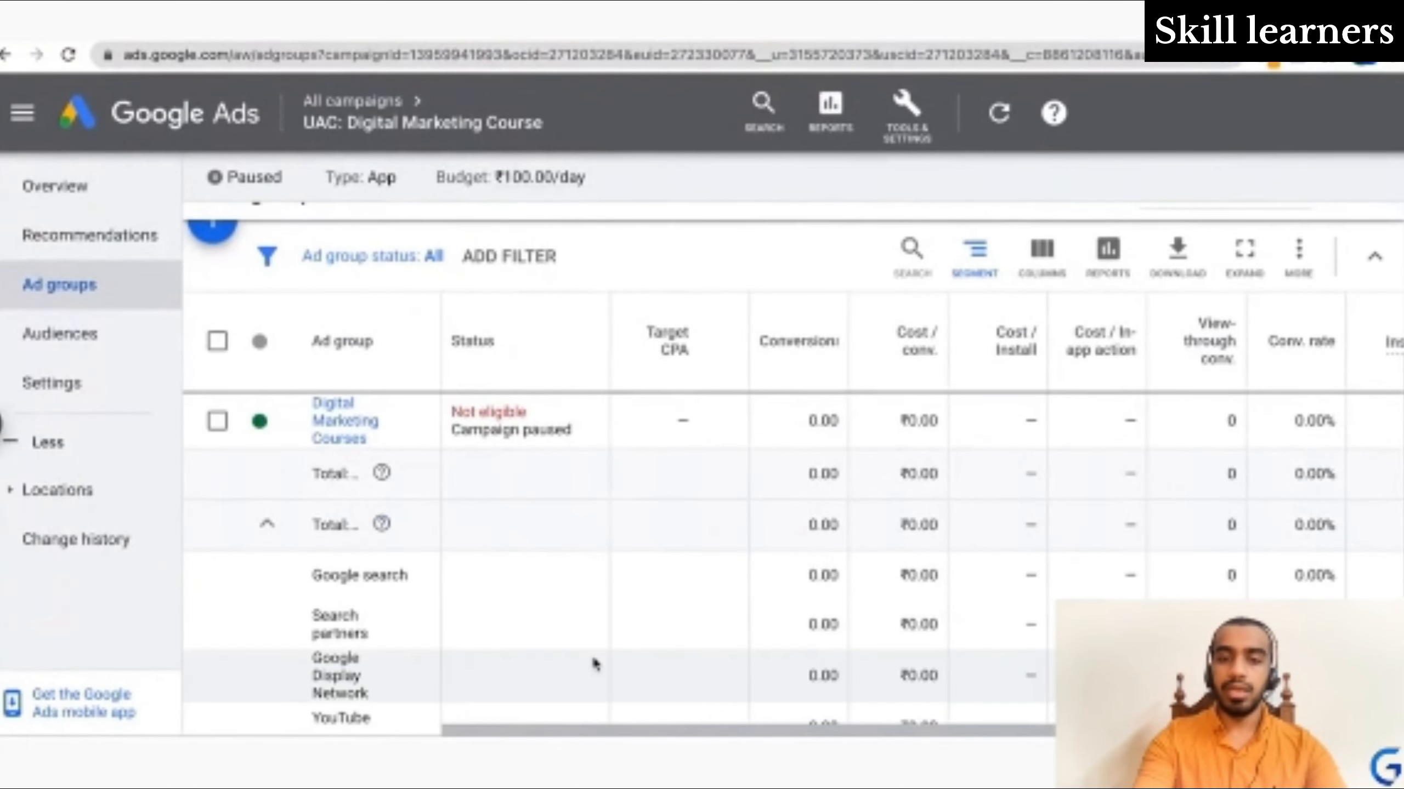
pyautogui.scroll(-3, 593, 654)
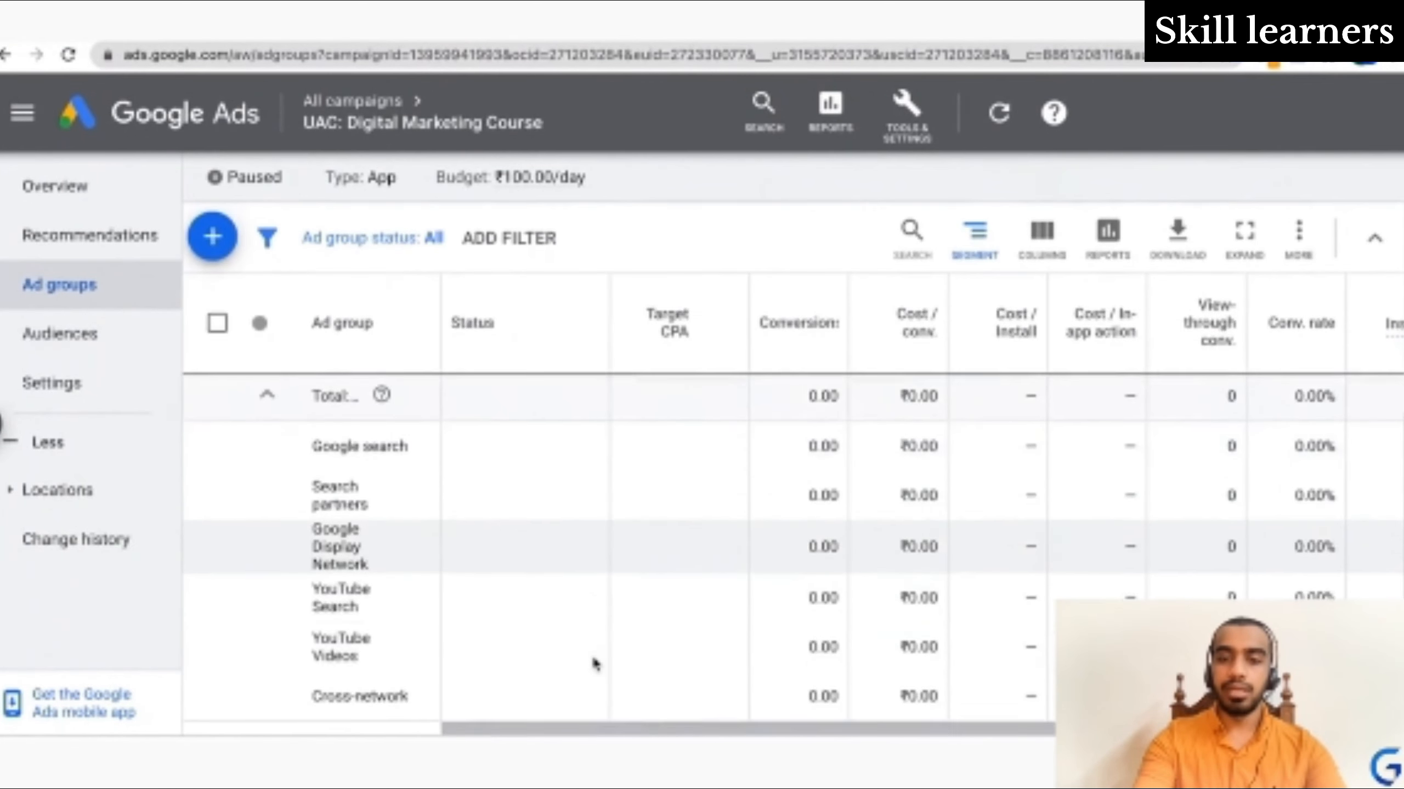
pyautogui.scroll(1, 592, 654)
pyautogui.scroll(-1, 592, 654)
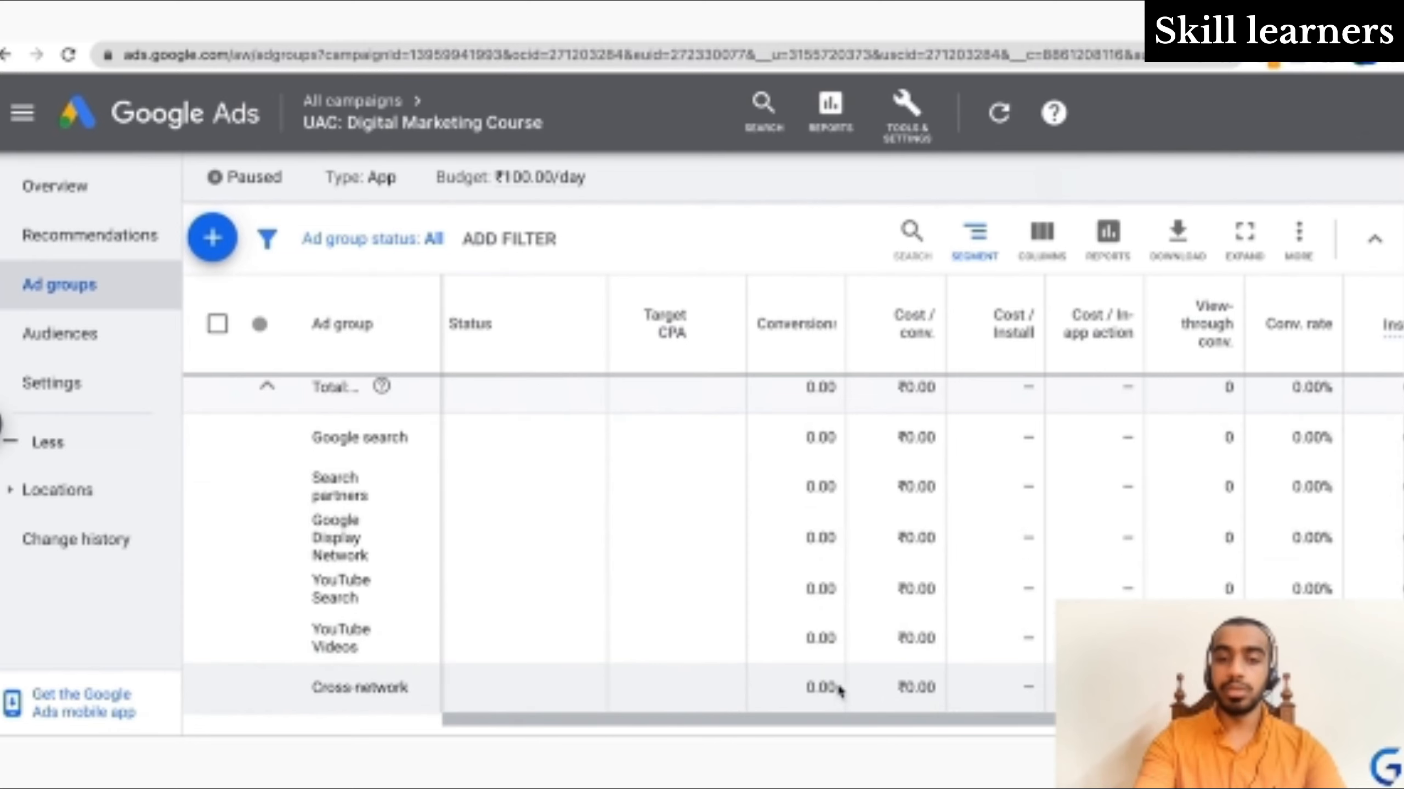
# Examine the segment options available for the ad groups table, including the time and conversion breakdowns
pyautogui.scroll(6, 876, 680)
pyautogui.scroll(-3, 984, 605)
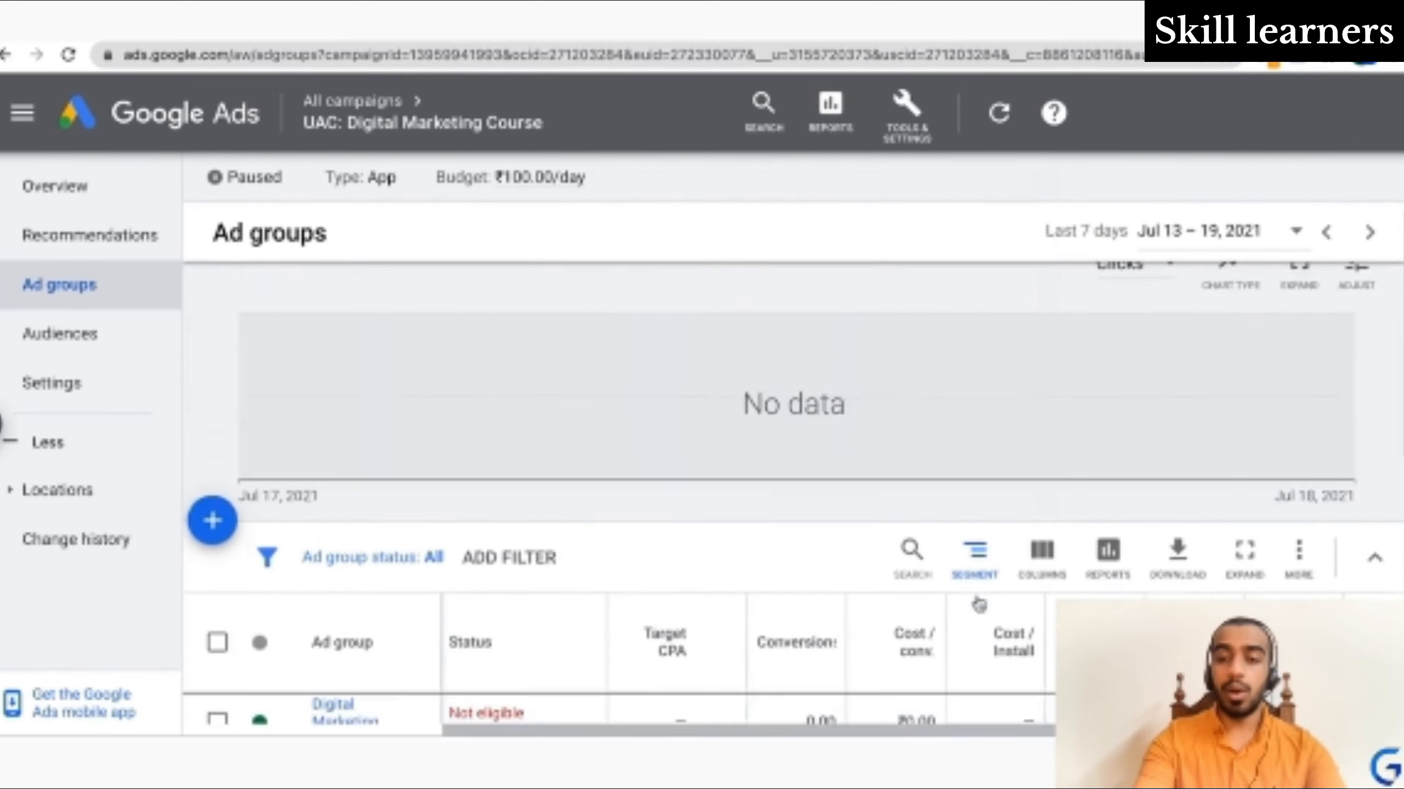
pyautogui.click(987, 458)
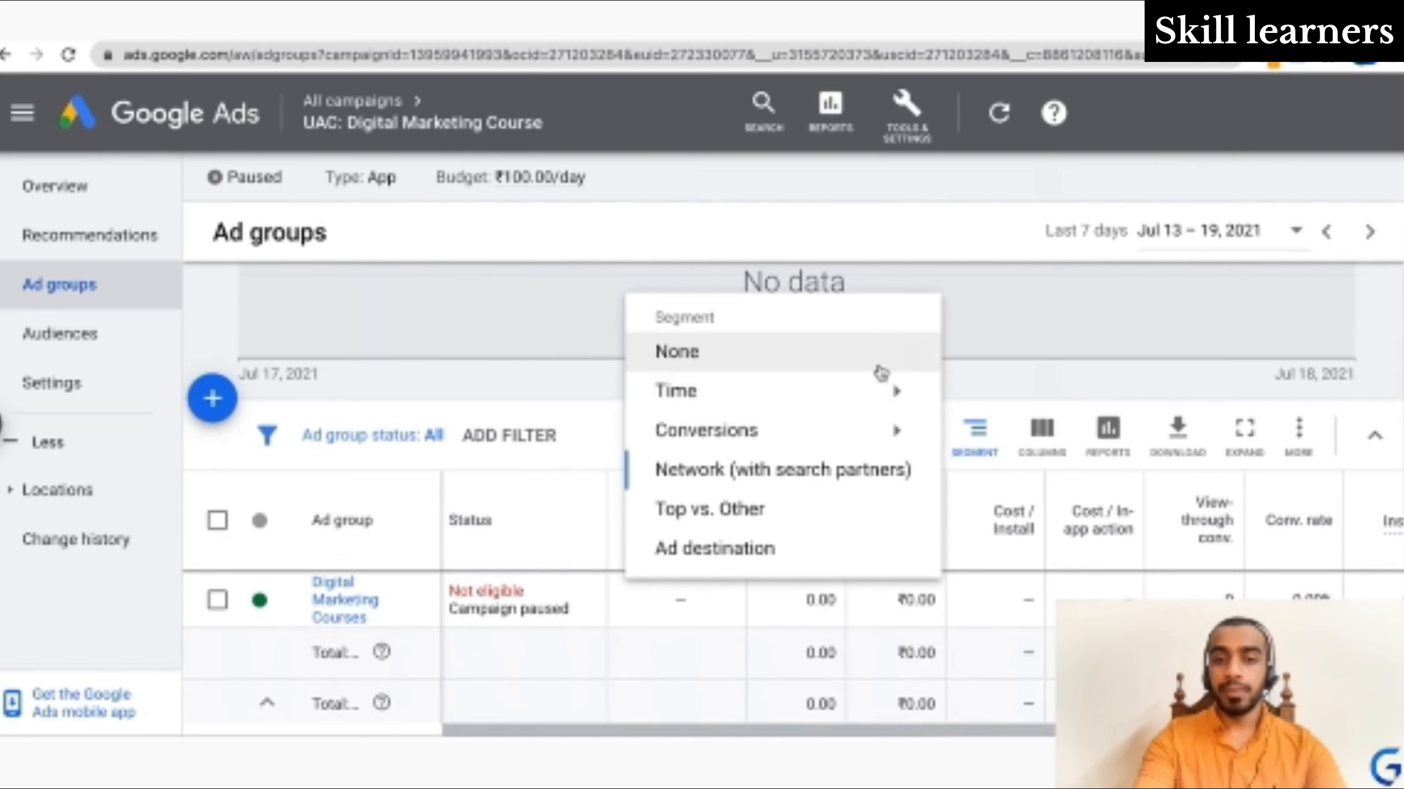
pyautogui.moveTo(879, 437)
pyautogui.click(589, 442)
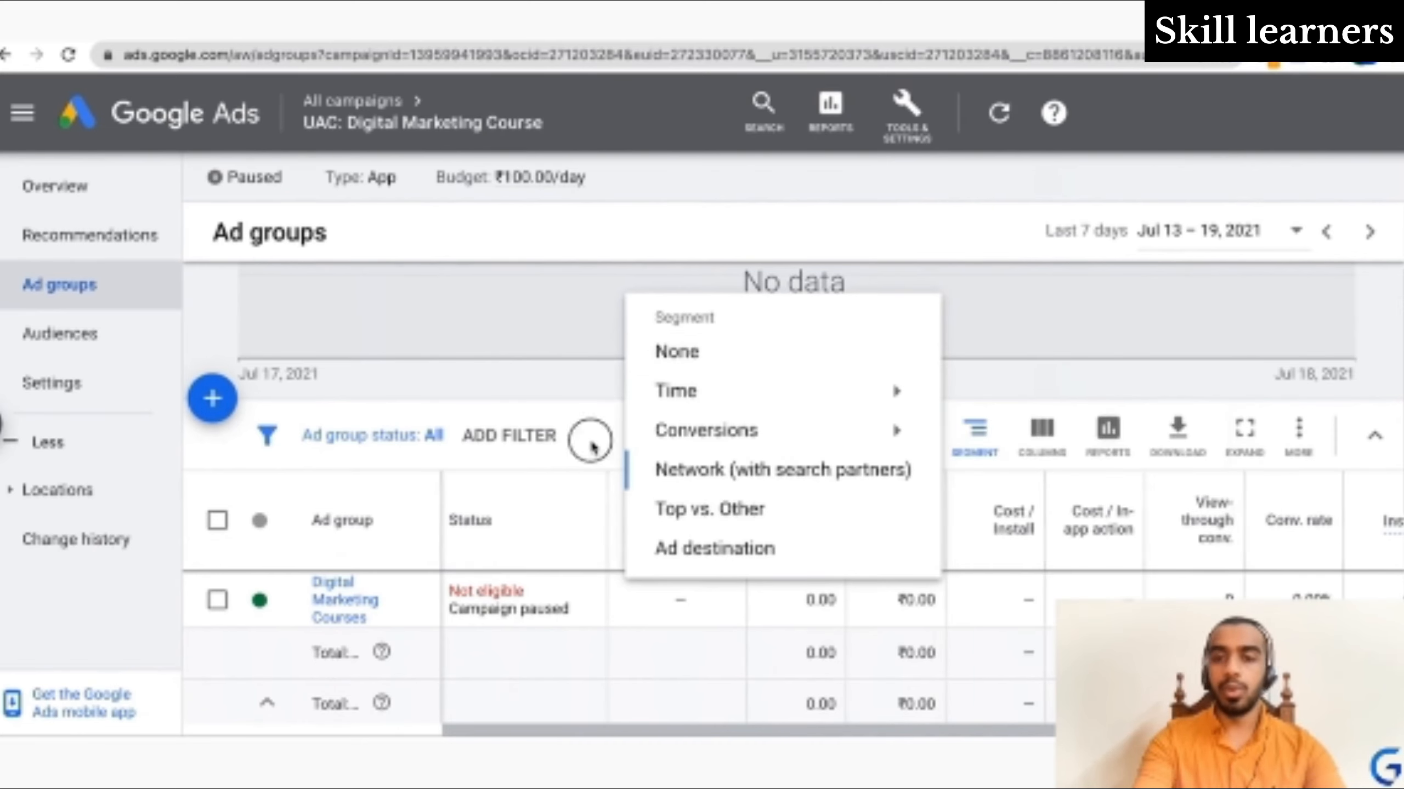
pyautogui.click(976, 437)
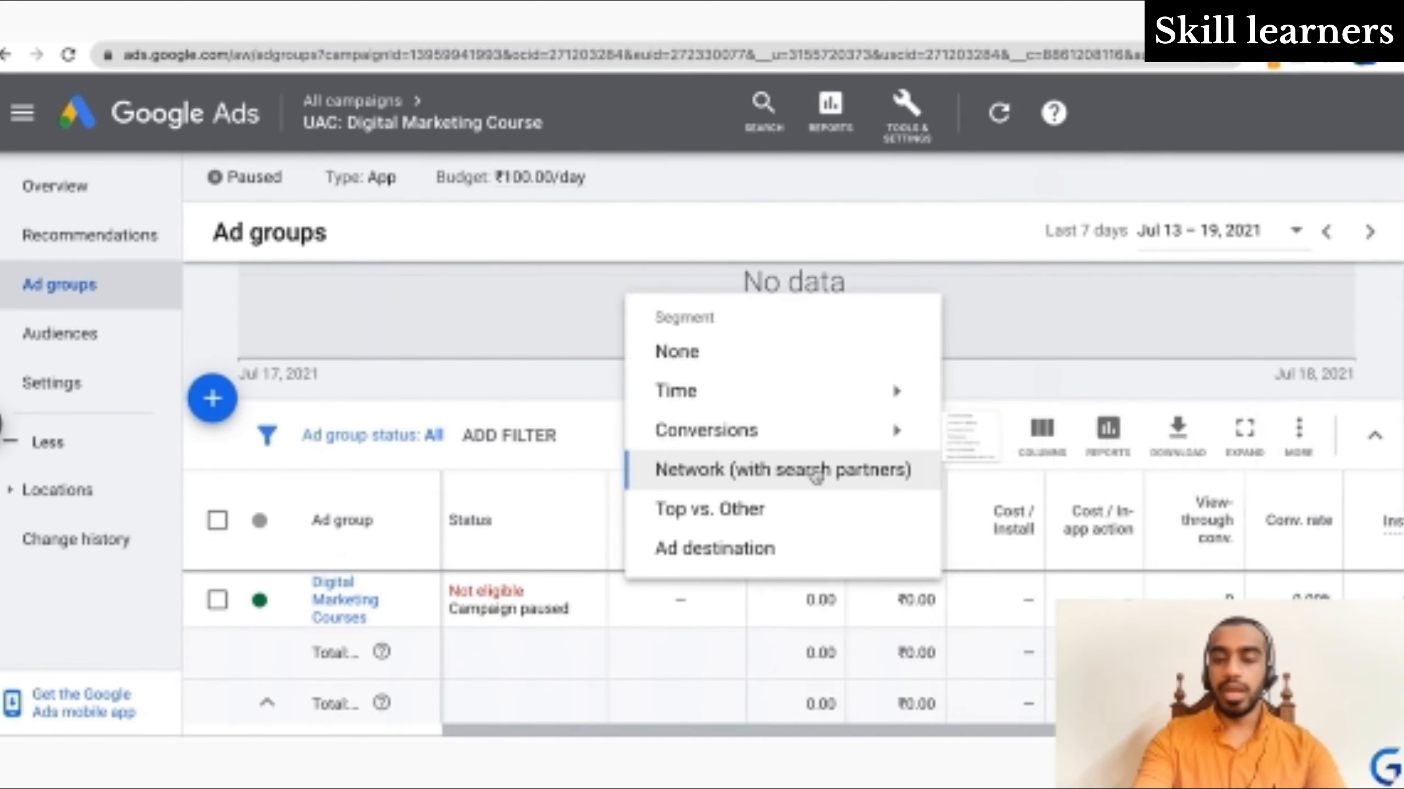
pyautogui.moveTo(846, 437)
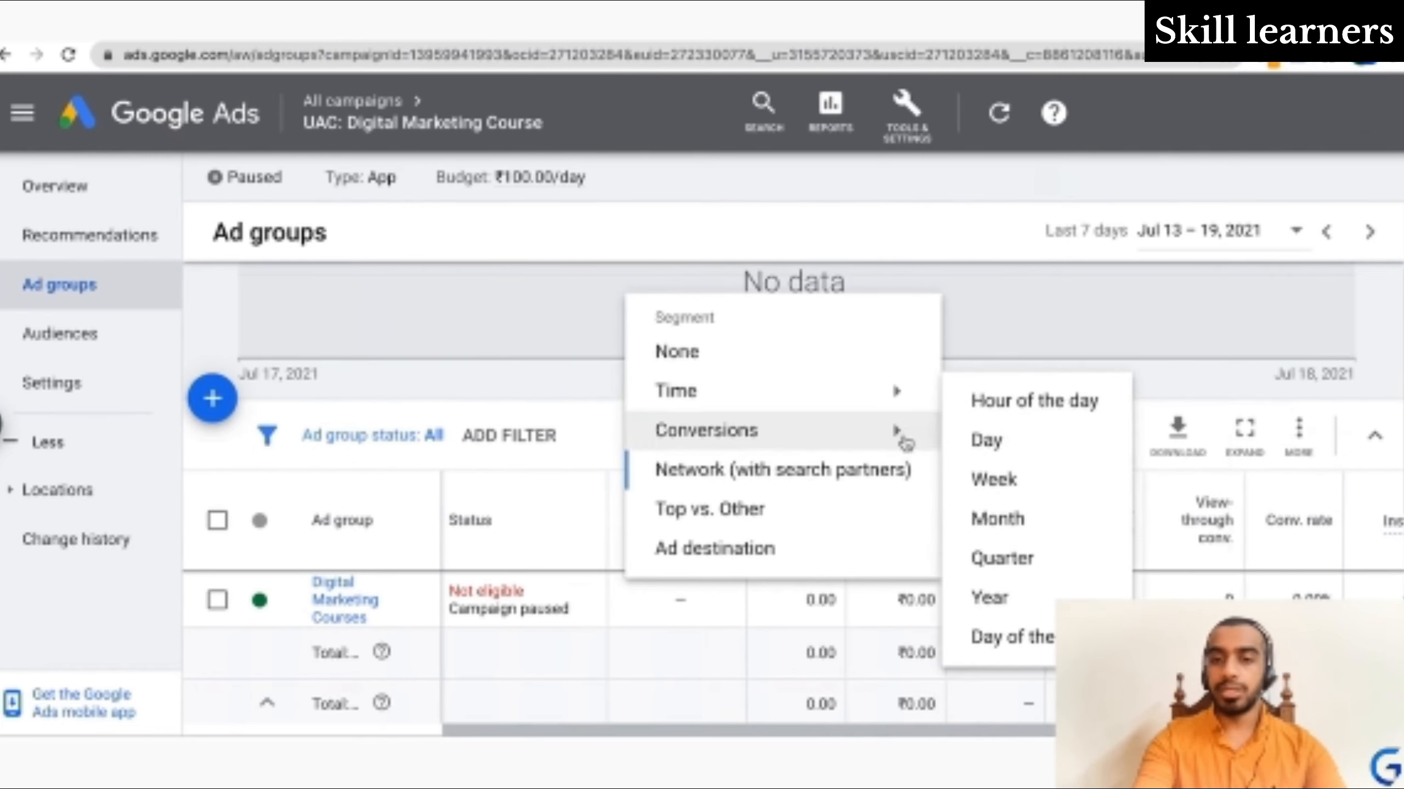
pyautogui.moveTo(841, 396)
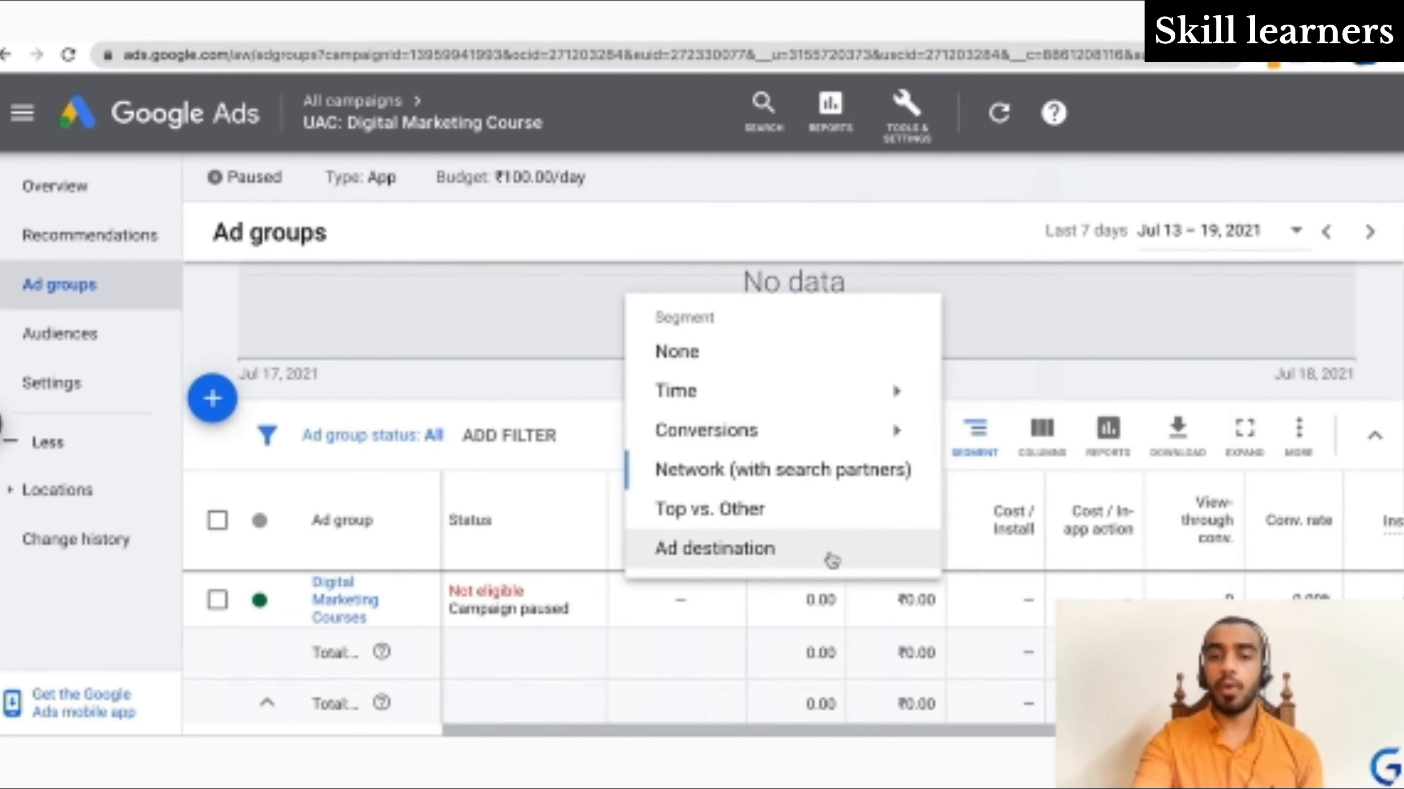
pyautogui.click(603, 433)
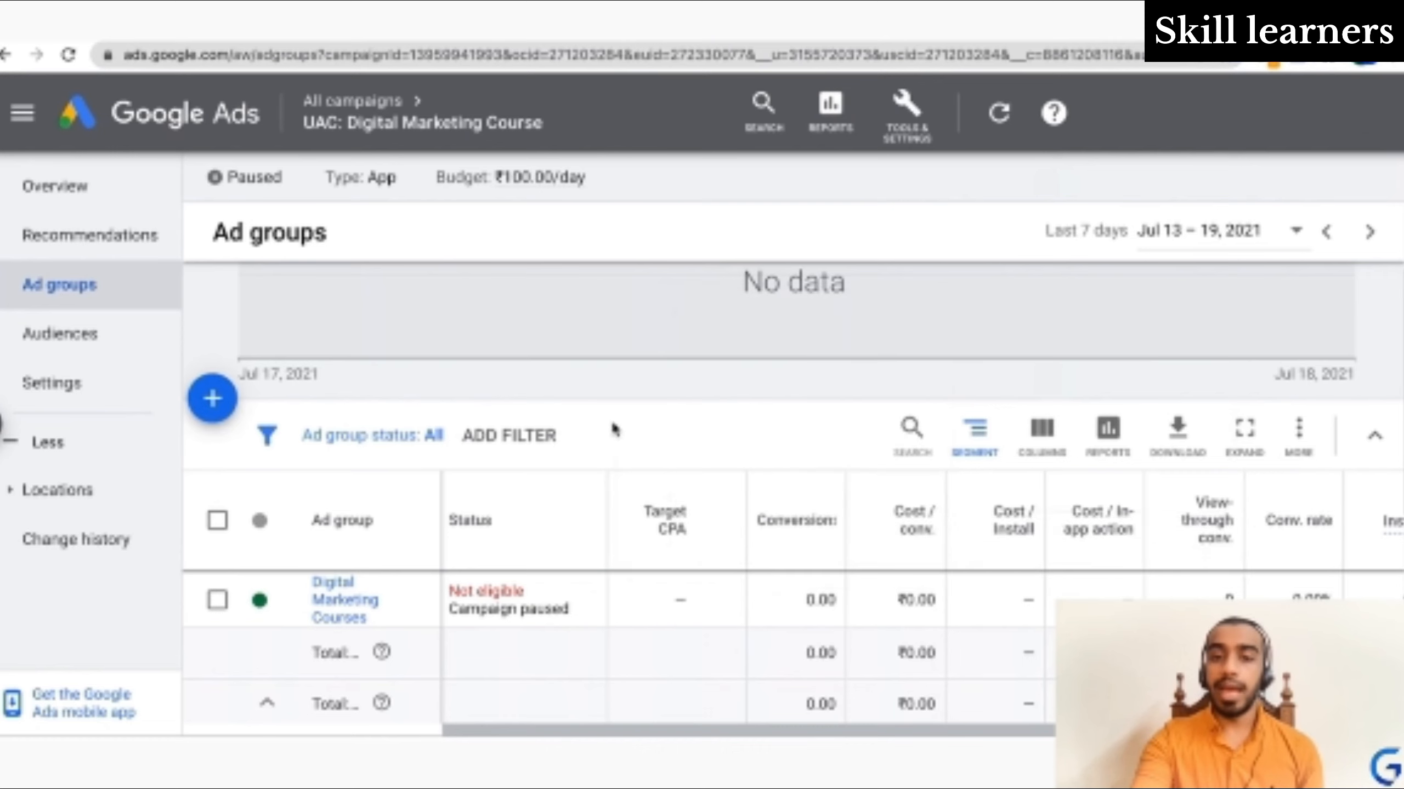
pyautogui.click(980, 444)
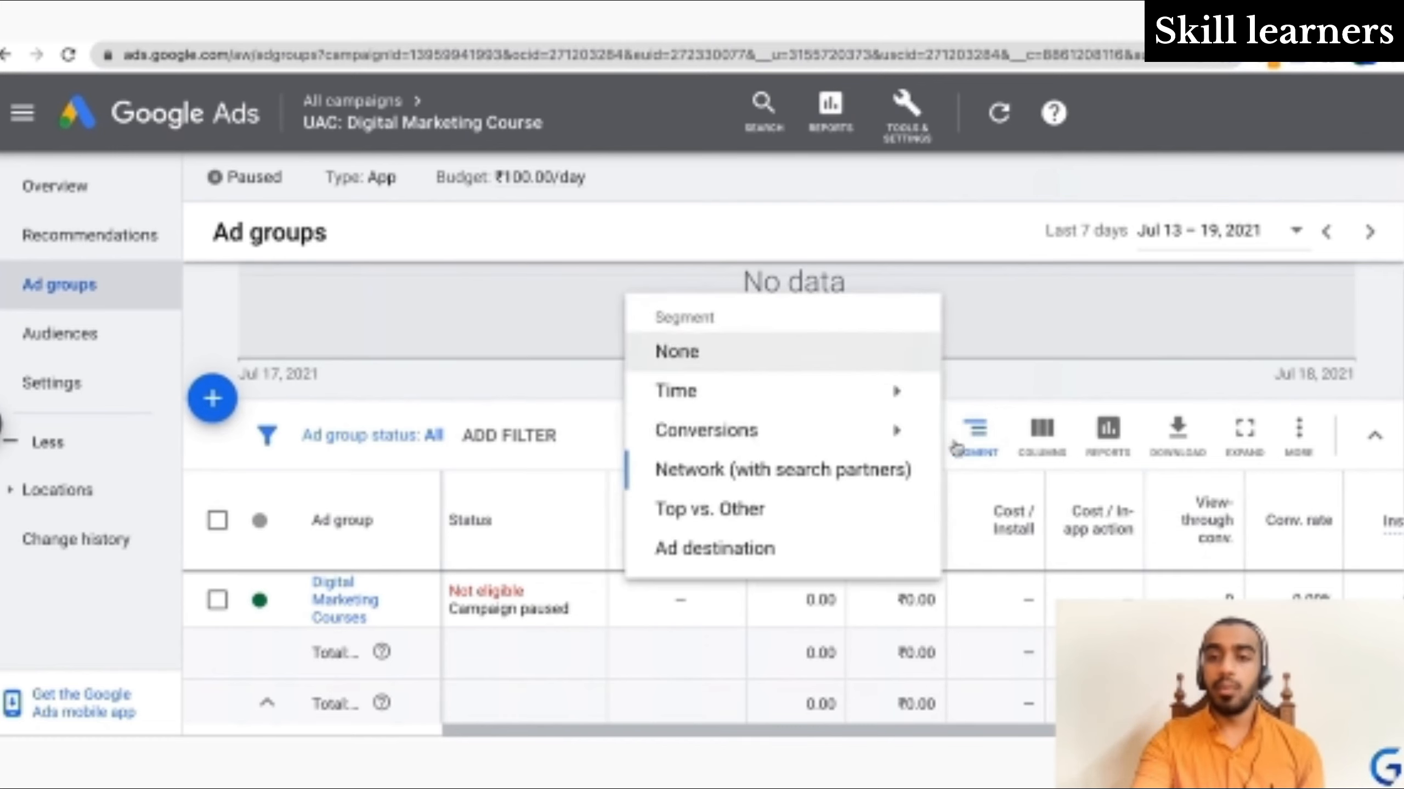
pyautogui.click(600, 433)
# View the column customization options for ad groups, cancel without changes, and examine the table's remaining metric columns
pyautogui.click(1056, 446)
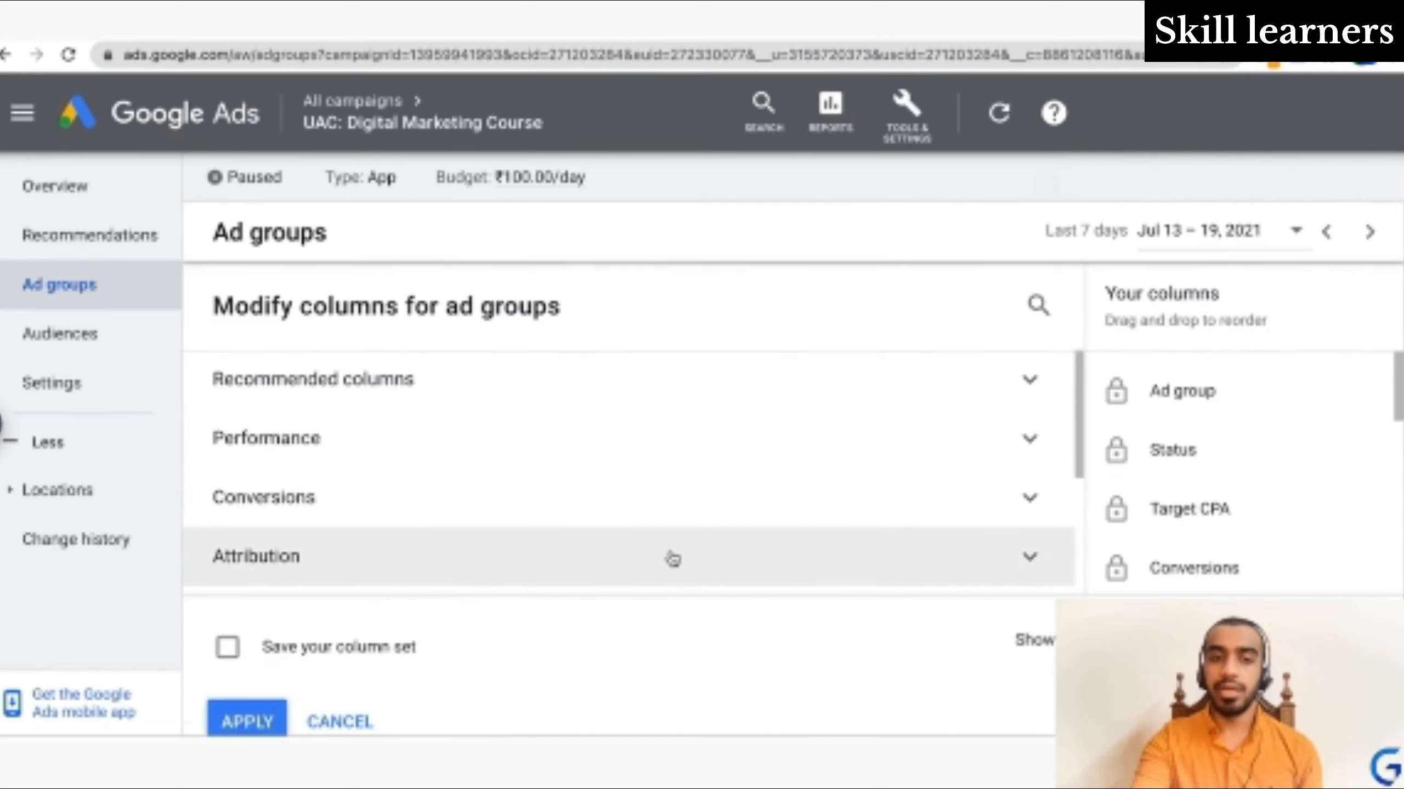
pyautogui.click(344, 722)
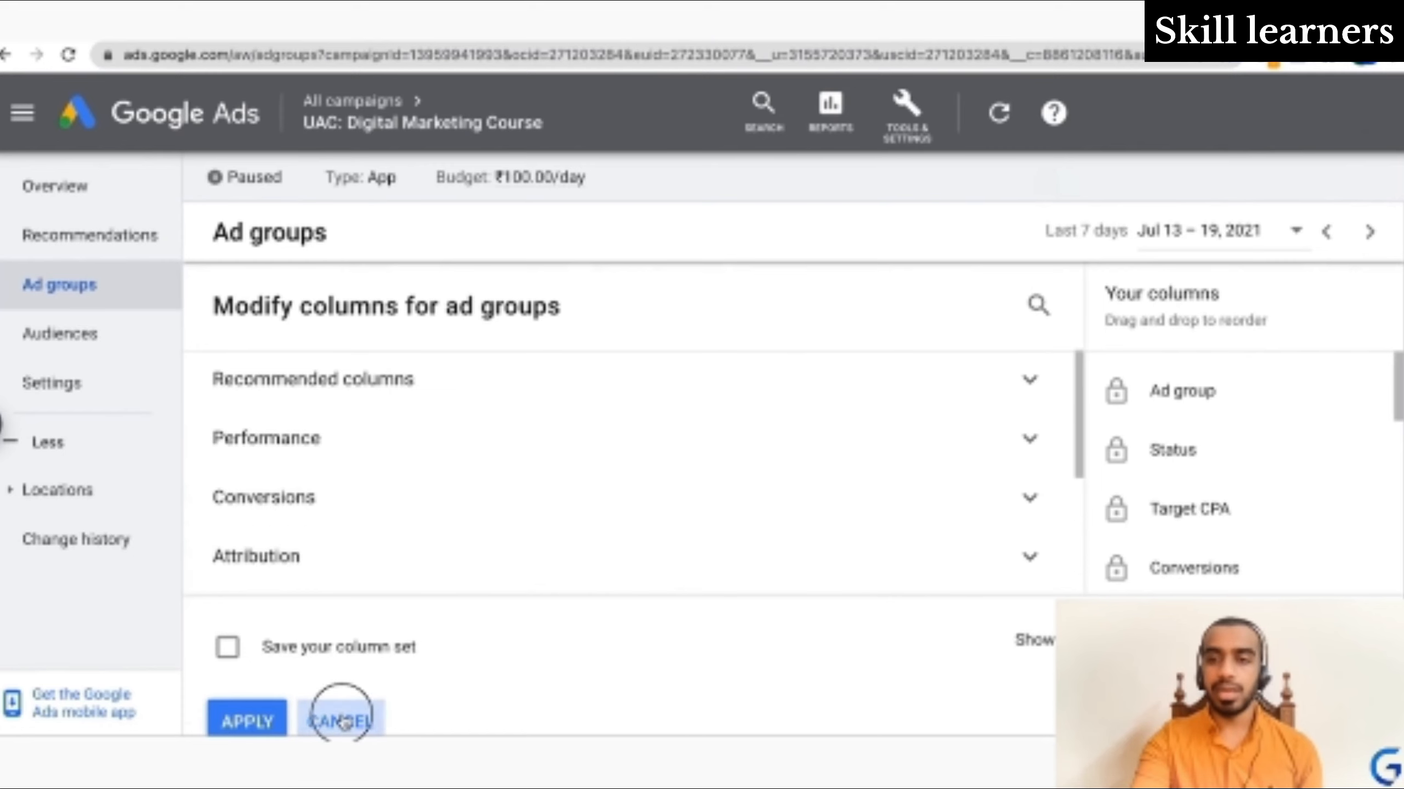
pyautogui.scroll(-2, 868, 612)
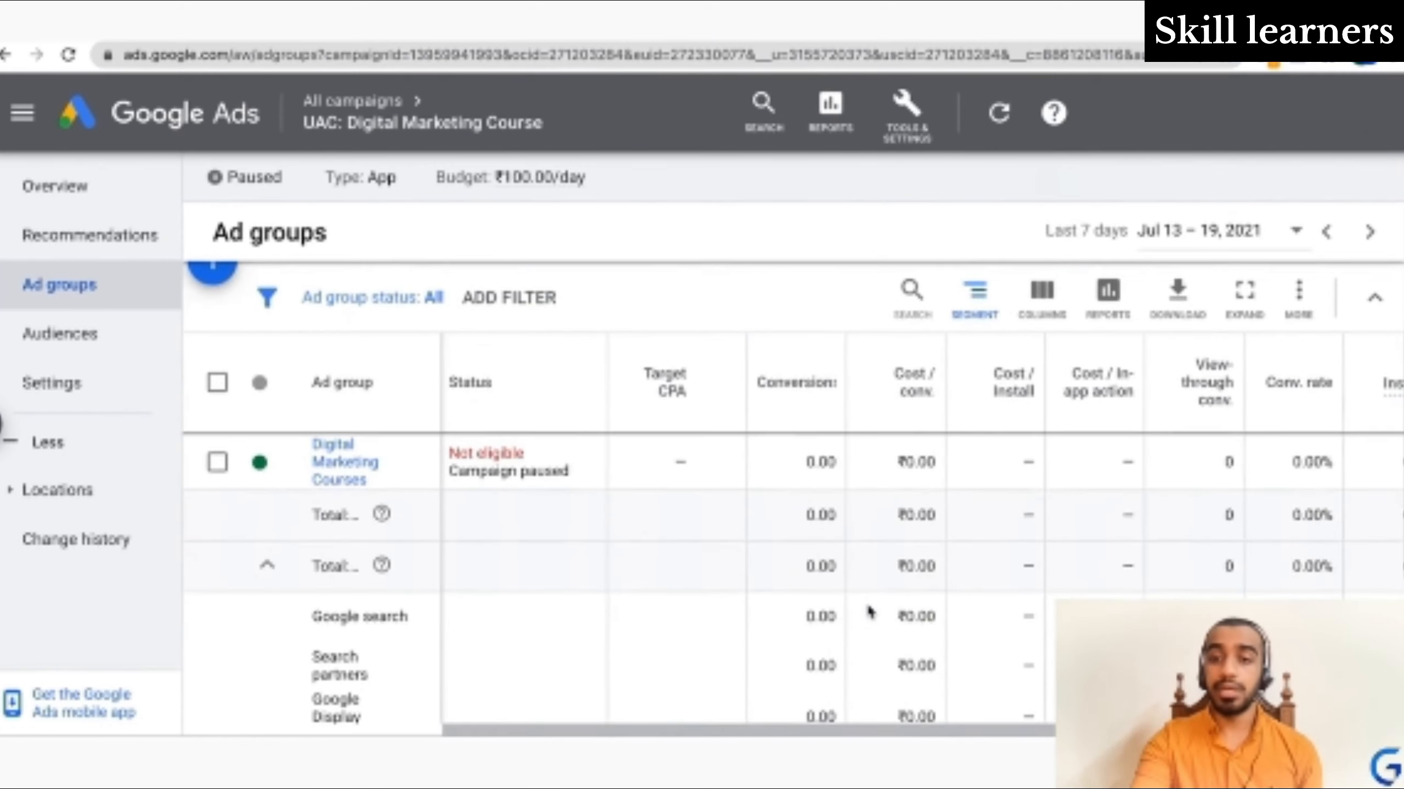
pyautogui.hscroll(3, 868, 612)
pyautogui.scroll(2, 868, 611)
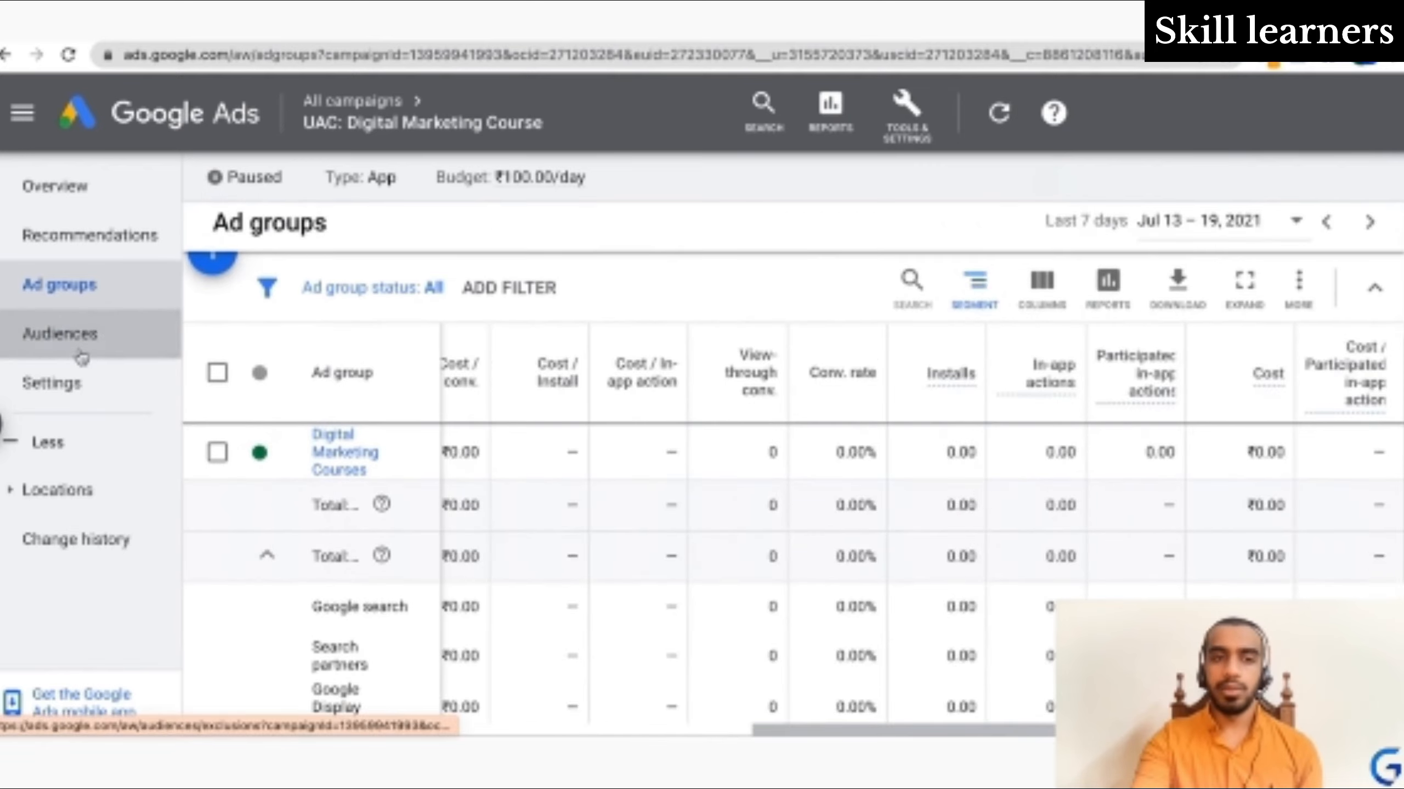
# Open the campaign's audience exclusions and examine the requirements for using them
pyautogui.click(81, 355)
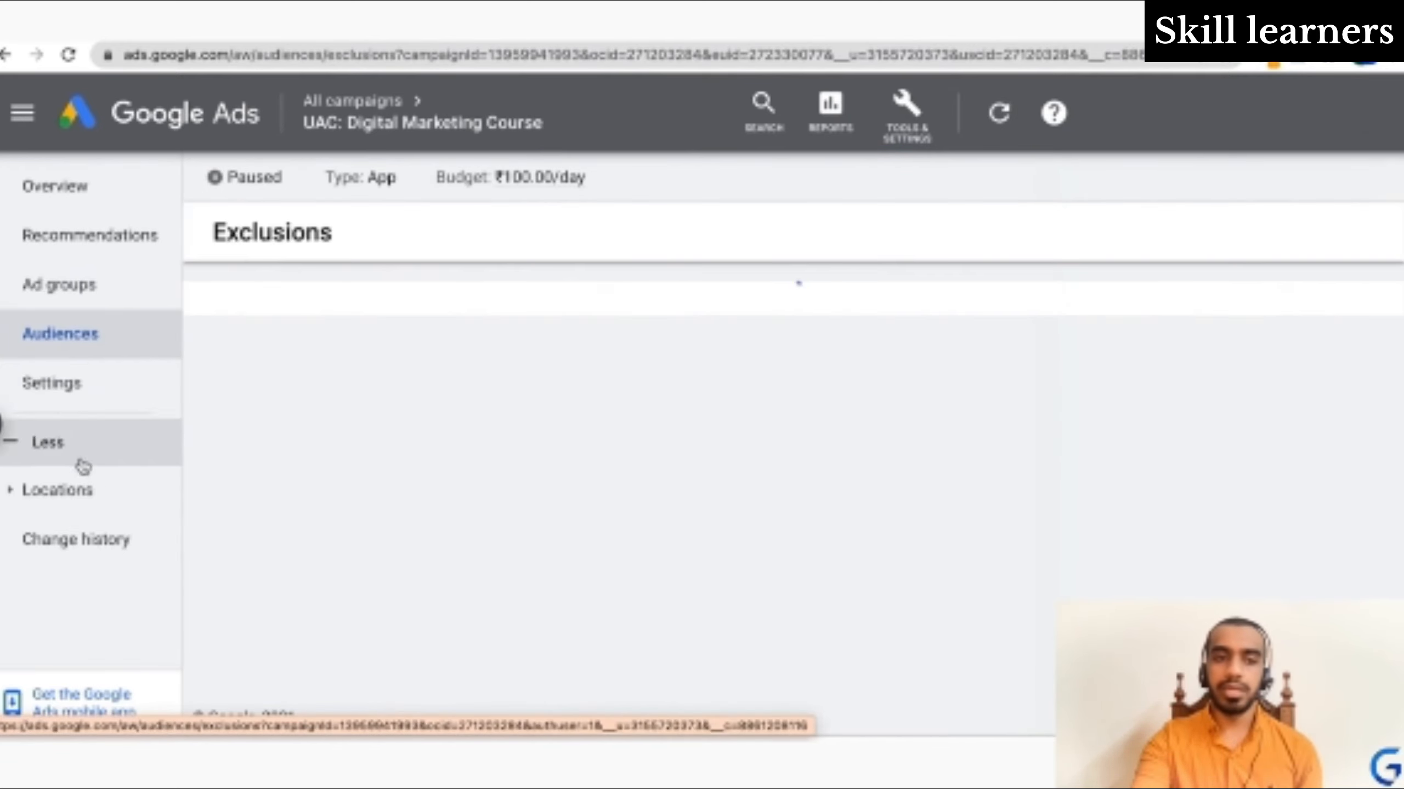
pyautogui.click(53, 490)
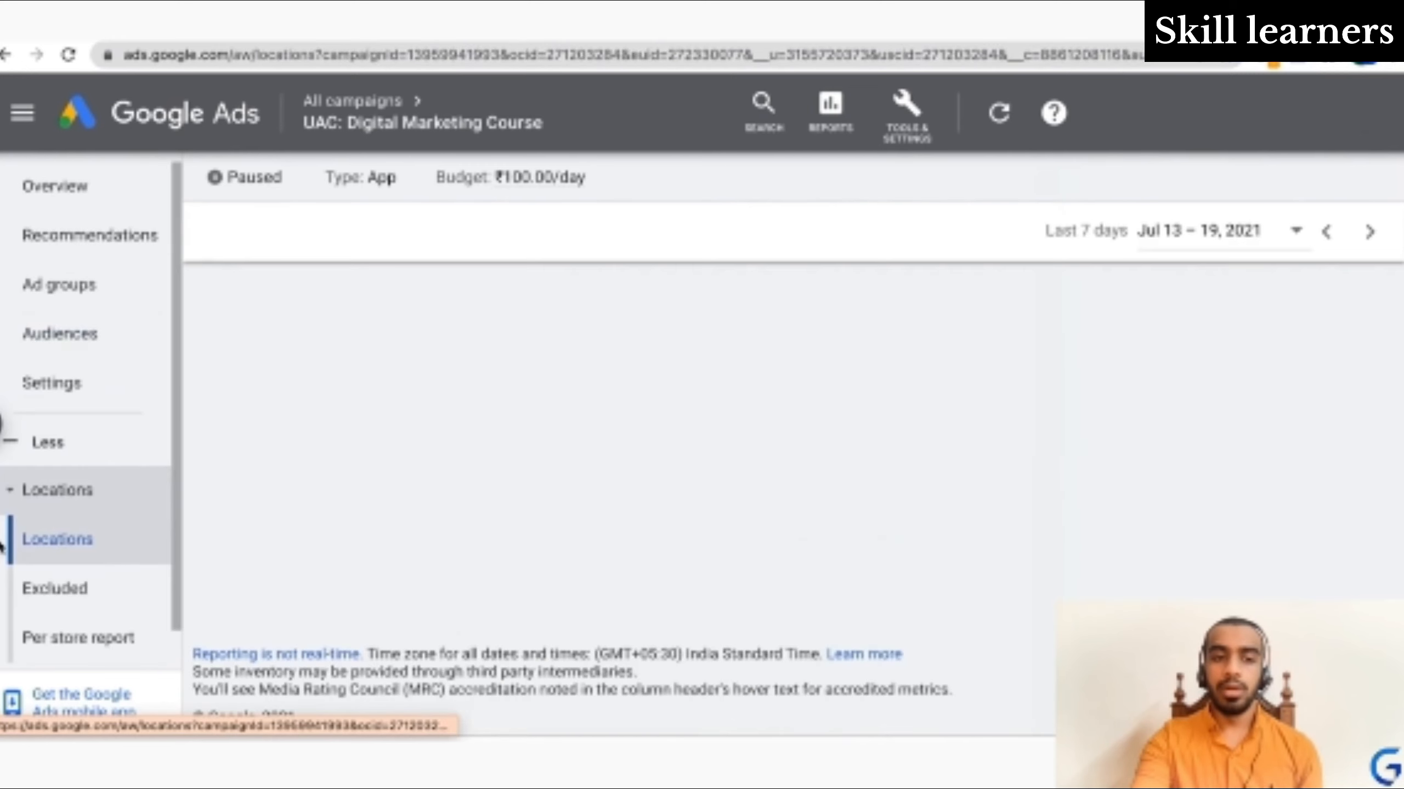
pyautogui.scroll(-1, 60, 515)
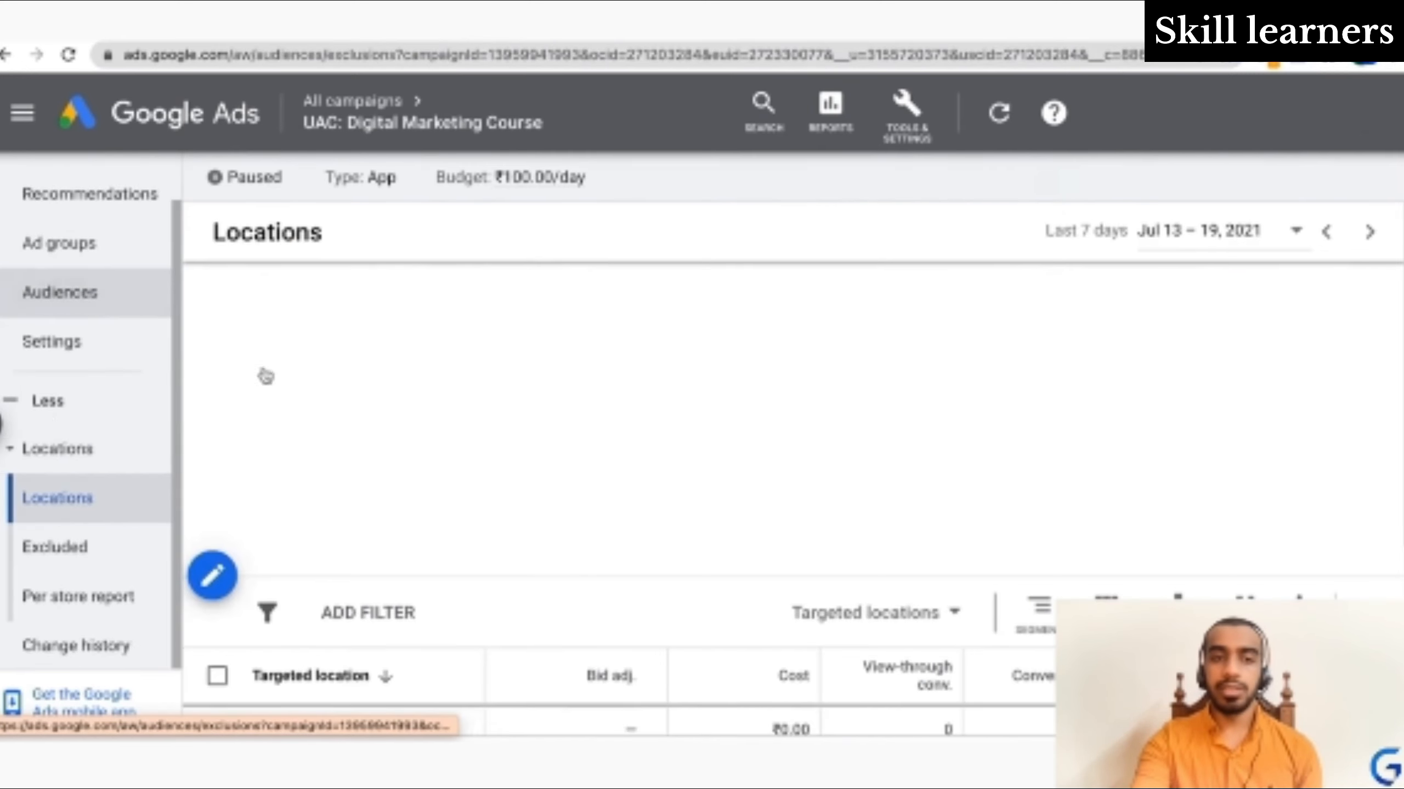
pyautogui.click(140, 302)
pyautogui.scroll(-4, 623, 542)
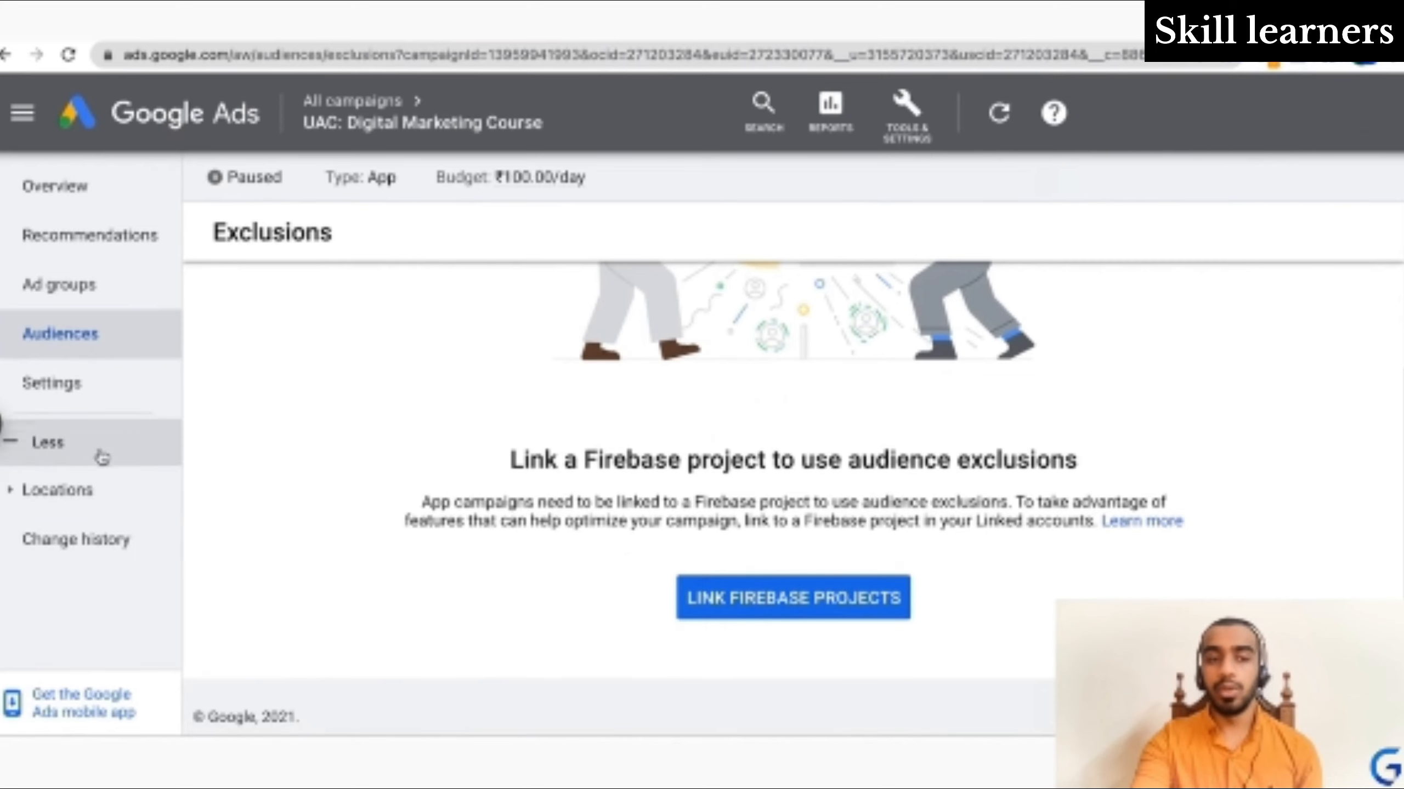
# Open the campaign's targeted locations and narrow the India report by States
pyautogui.click(95, 491)
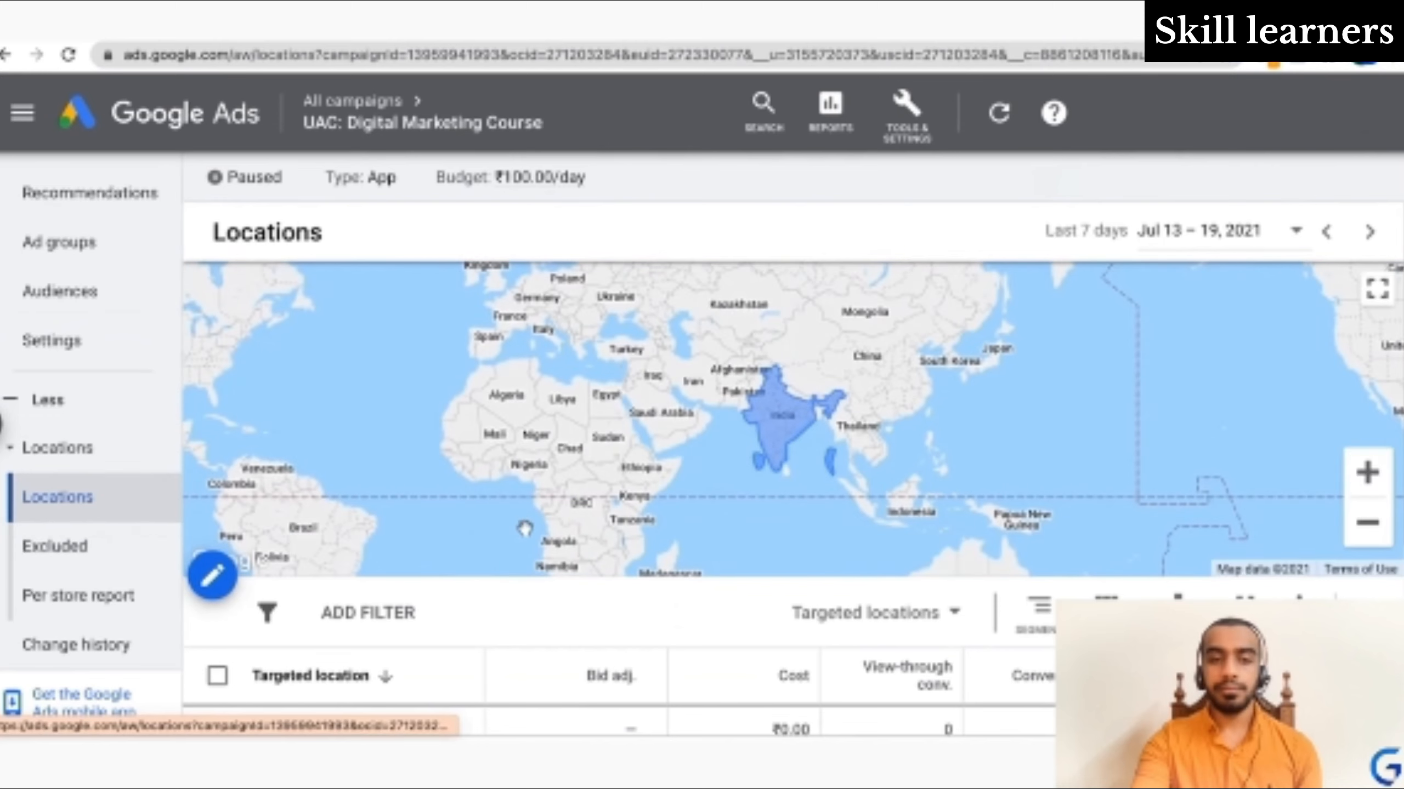
pyautogui.scroll(-4, 516, 539)
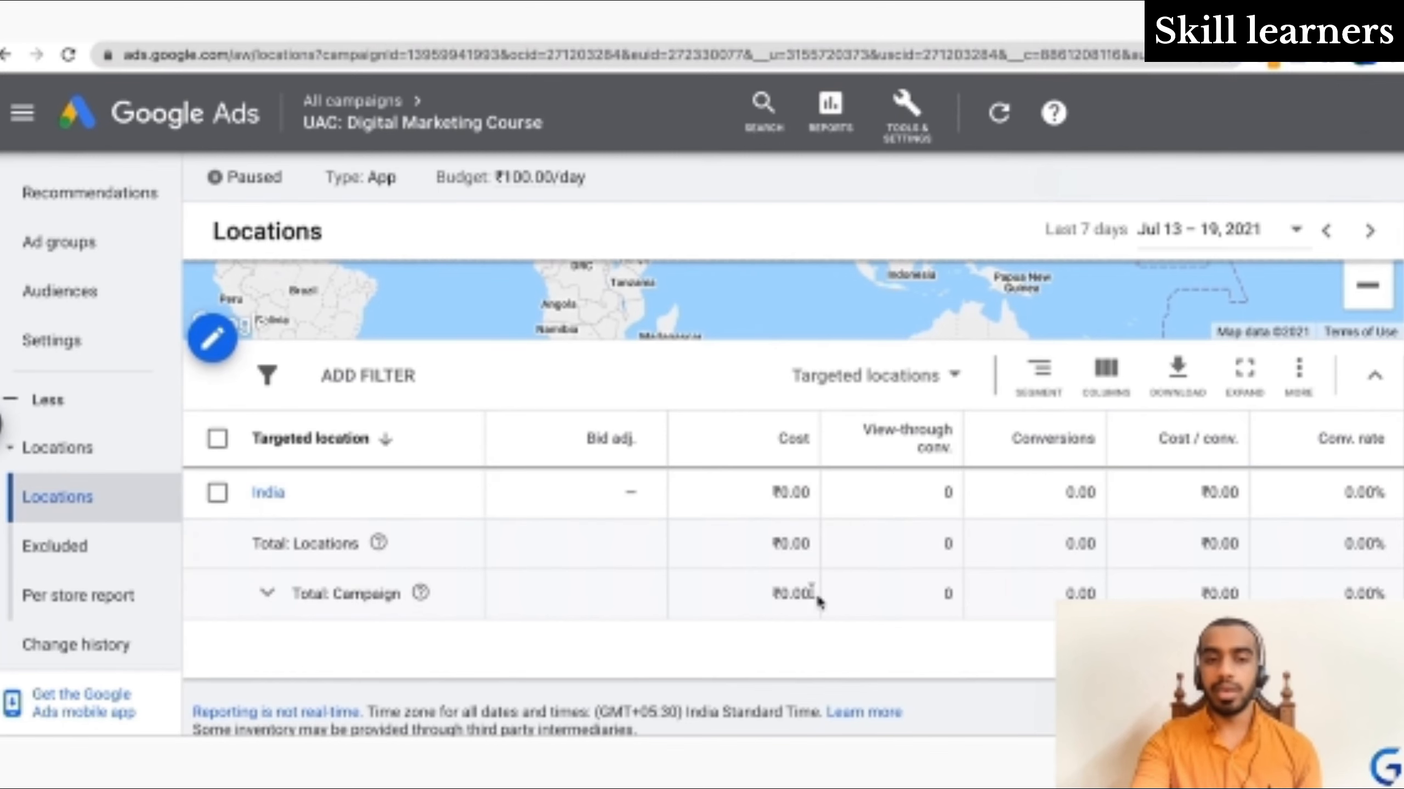
pyautogui.click(273, 502)
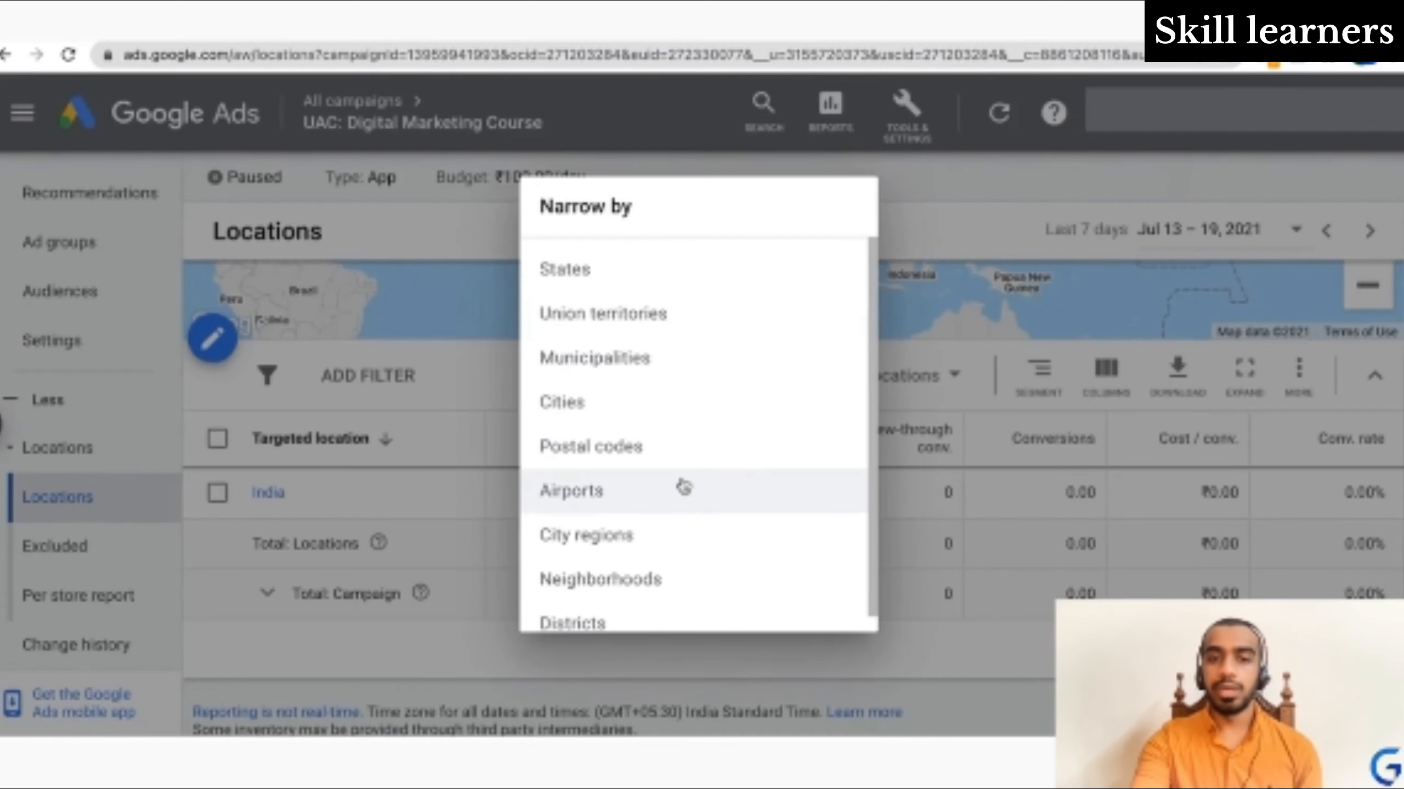
pyautogui.click(649, 281)
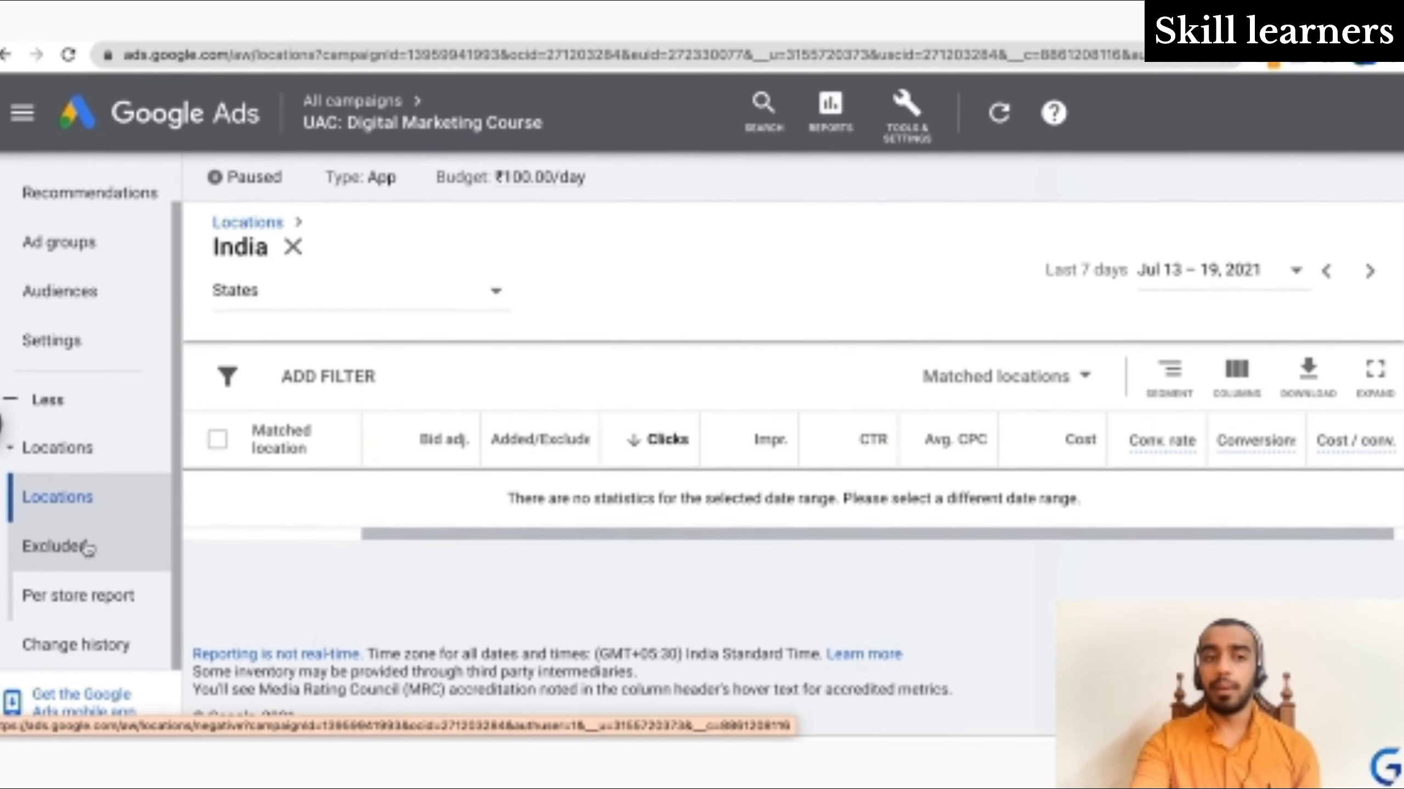
pyautogui.scroll(1, 88, 548)
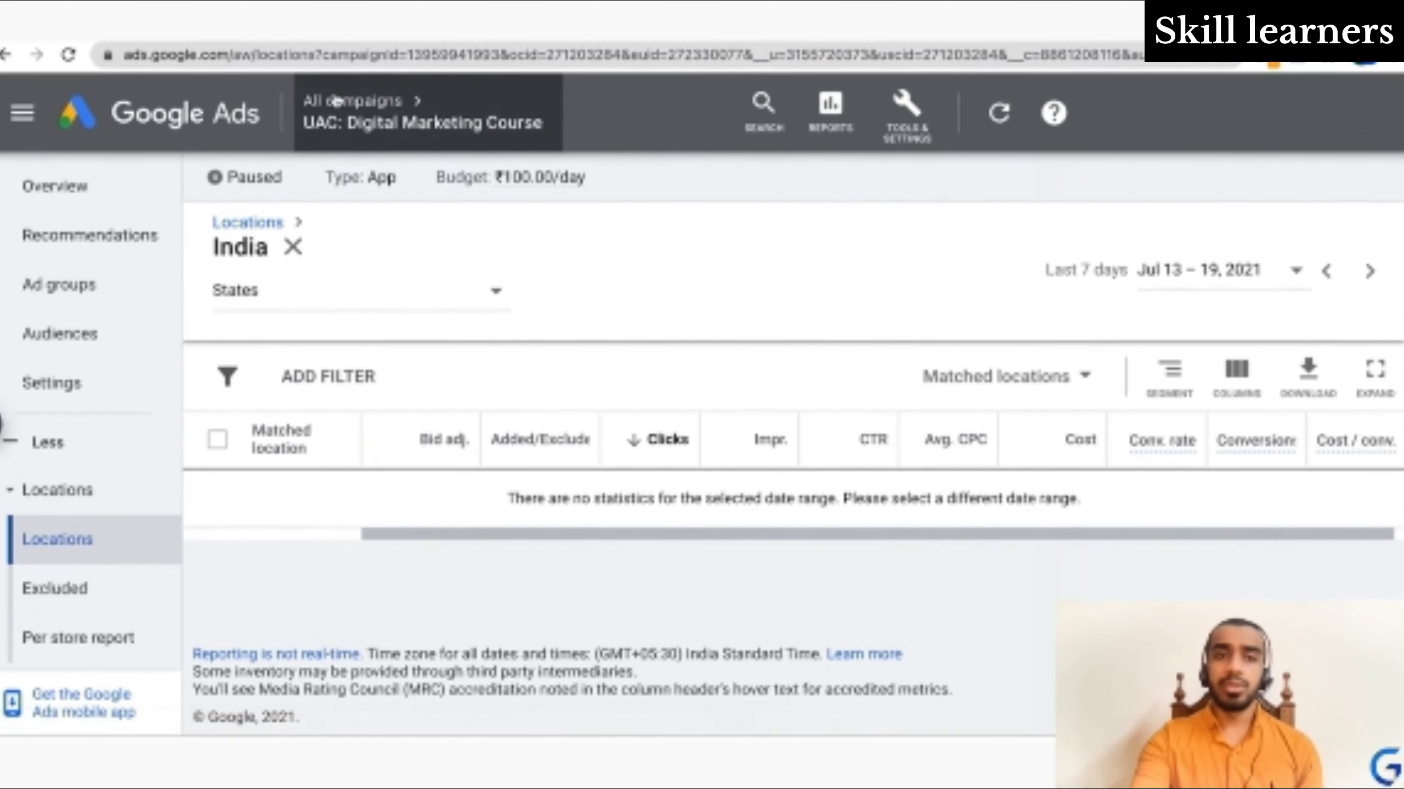